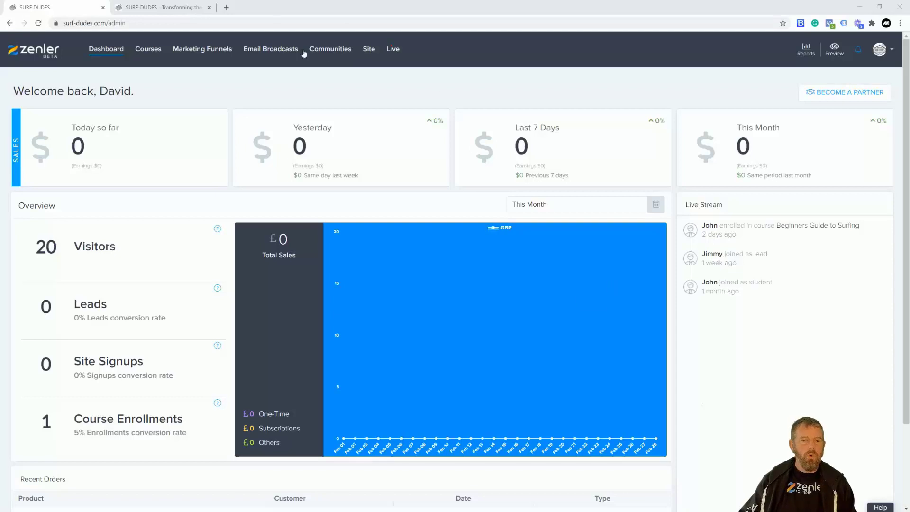
Step: Open the site's blog section and enable the blog feature
{"action": "left_click", "coordinate": [369, 49]}
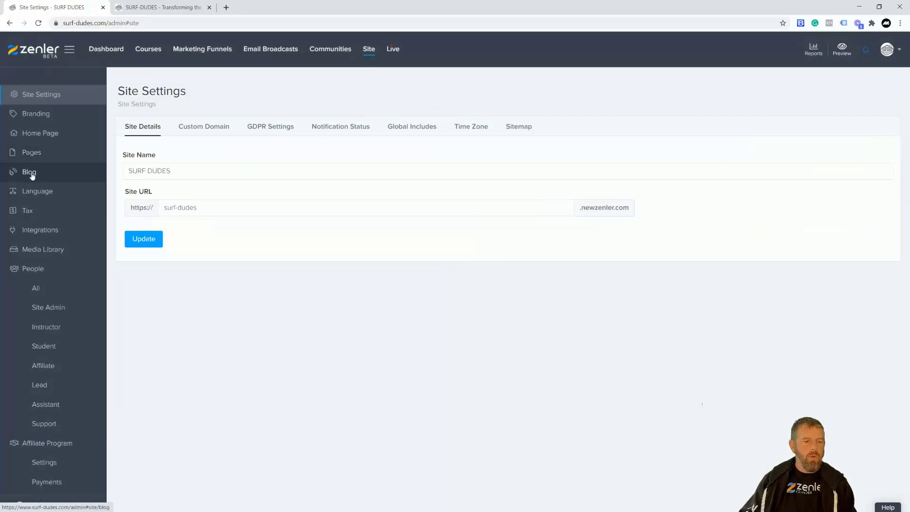
{"action": "left_click", "coordinate": [32, 176]}
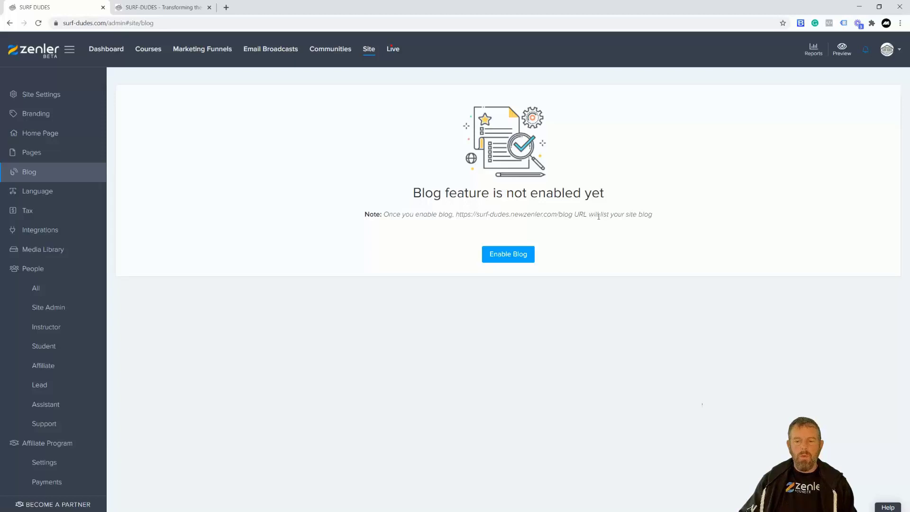
{"action": "left_click", "coordinate": [506, 256]}
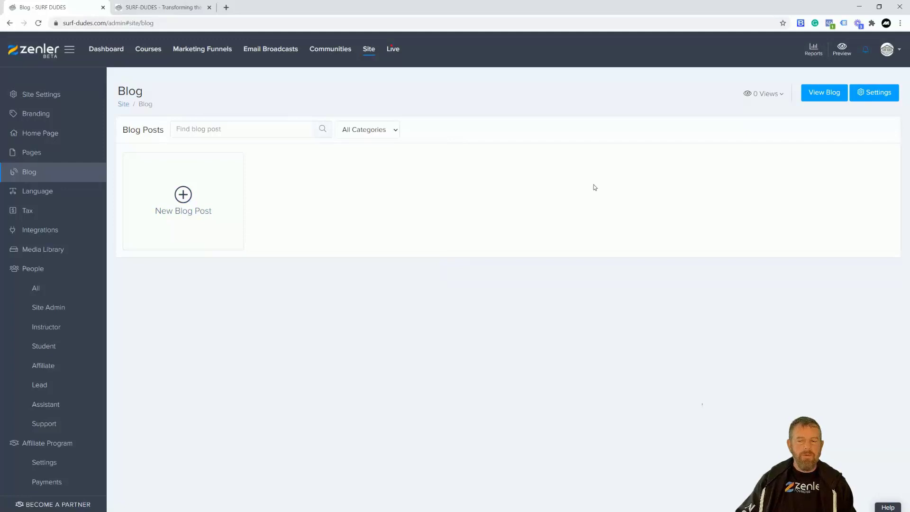
Step: Open the blog settings and examine the blog title, description, home page URL and post page URL
{"action": "left_click", "coordinate": [870, 95]}
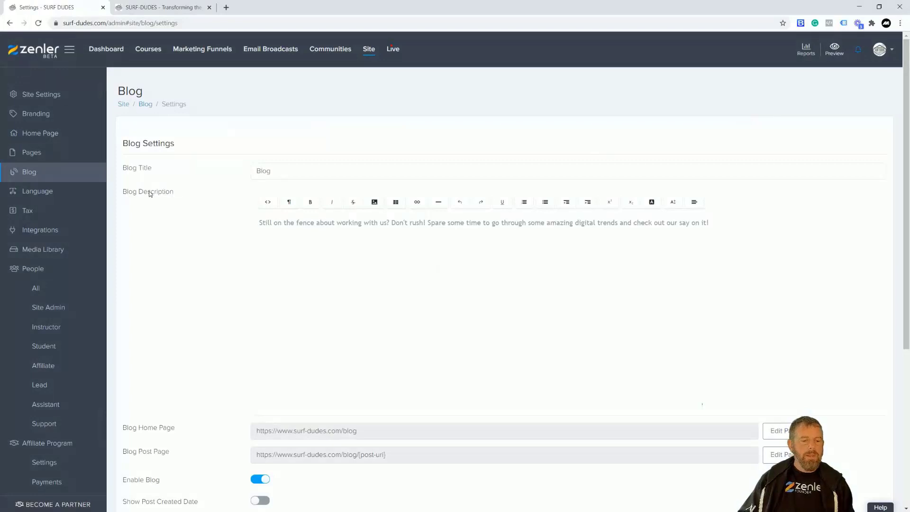
{"action": "left_click_drag", "start_coordinate": [277, 172], "coordinate": [247, 174]}
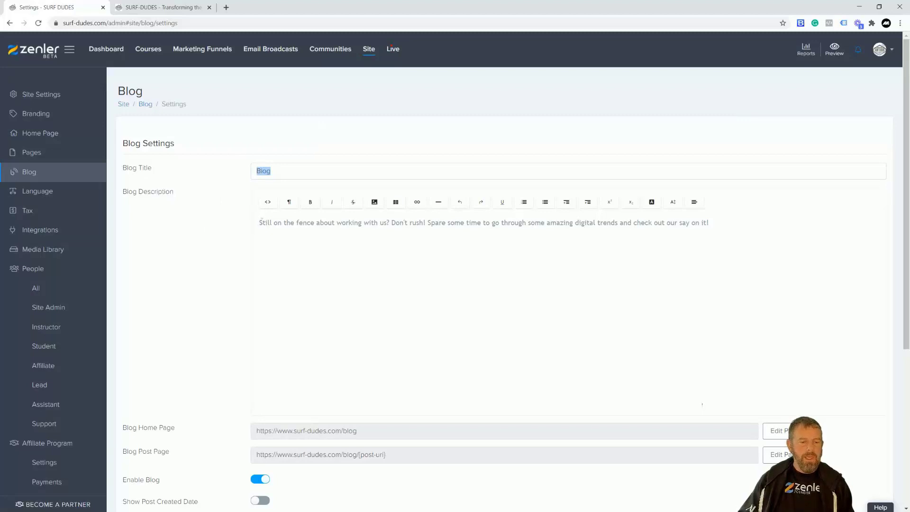
{"action": "left_click_drag", "start_coordinate": [262, 221], "coordinate": [712, 223]}
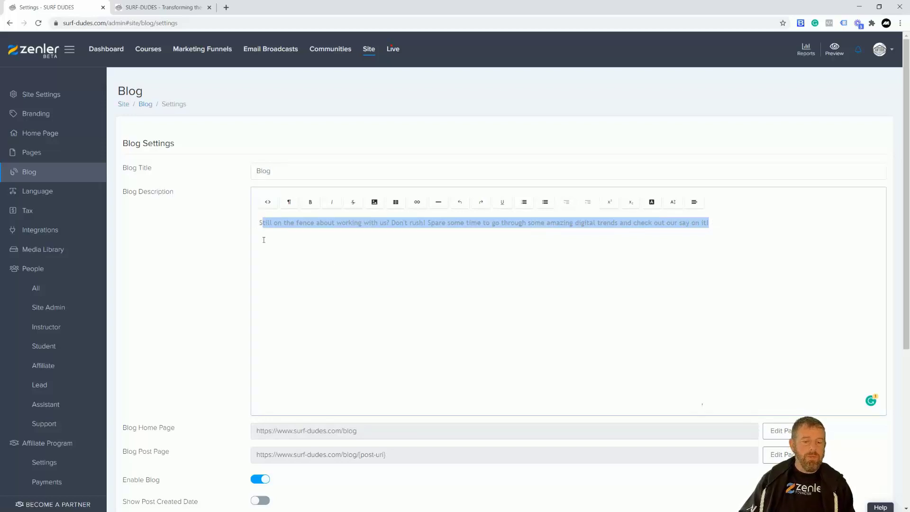
{"action": "scroll", "coordinate": [344, 306], "scroll_direction": "down", "scroll_amount": 2}
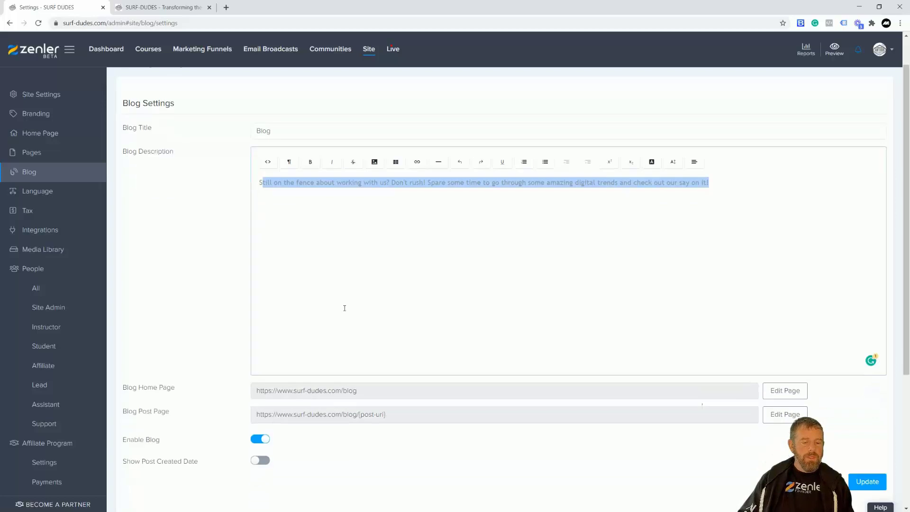
{"action": "left_click_drag", "start_coordinate": [124, 340], "coordinate": [174, 340]}
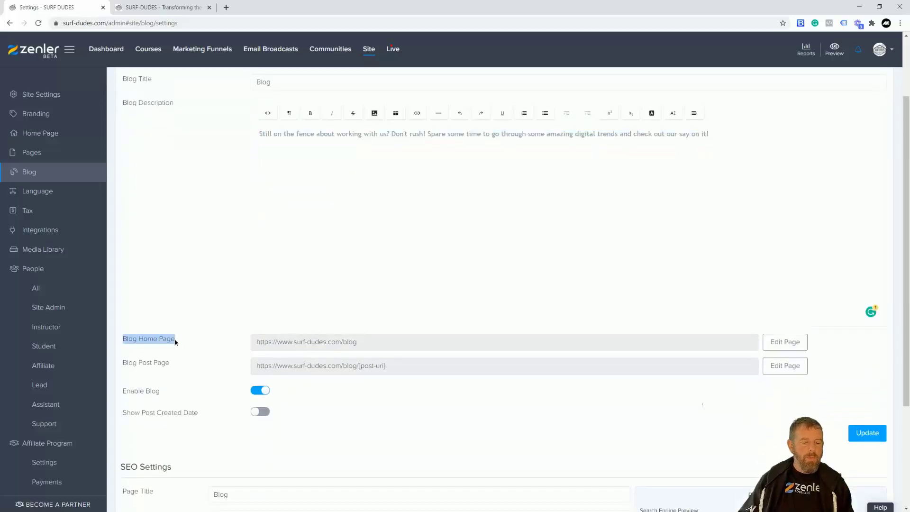
{"action": "left_click_drag", "start_coordinate": [261, 341], "coordinate": [361, 342]}
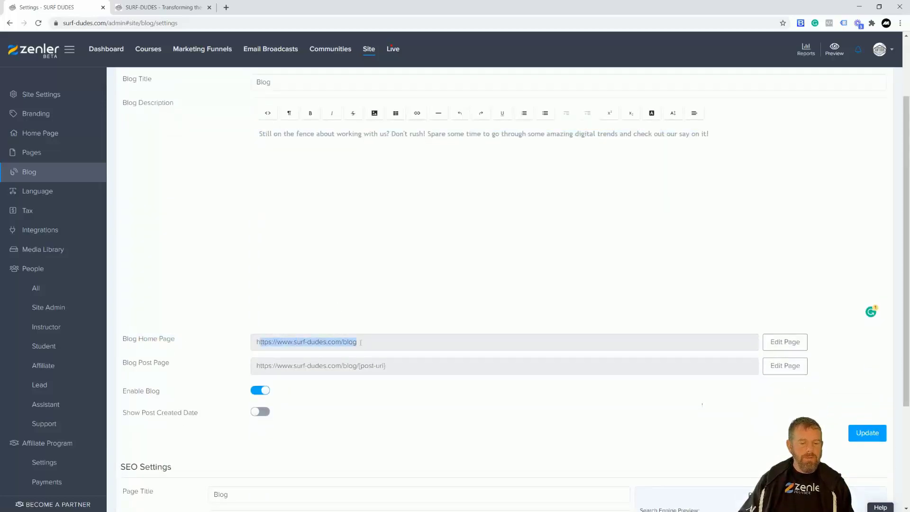
{"action": "left_click", "coordinate": [145, 365]}
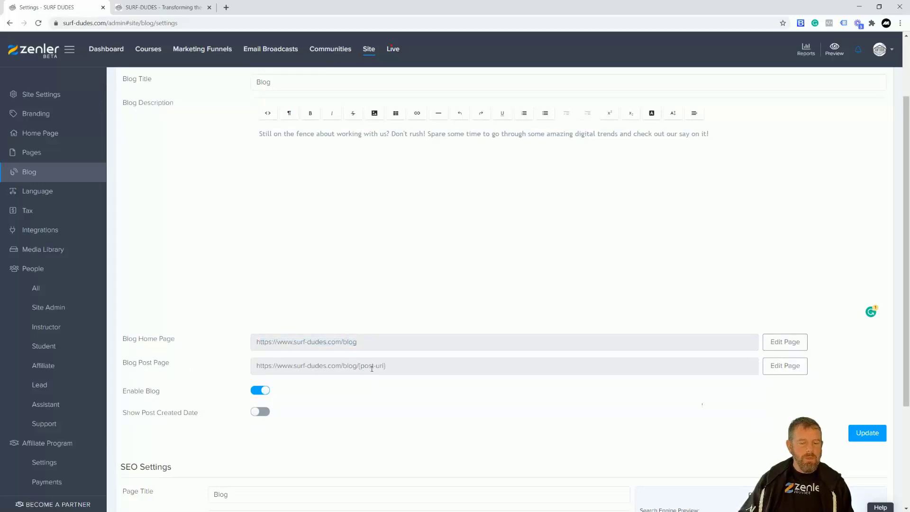
{"action": "left_click_drag", "start_coordinate": [359, 366], "coordinate": [385, 365]}
{"action": "left_click", "coordinate": [384, 392]}
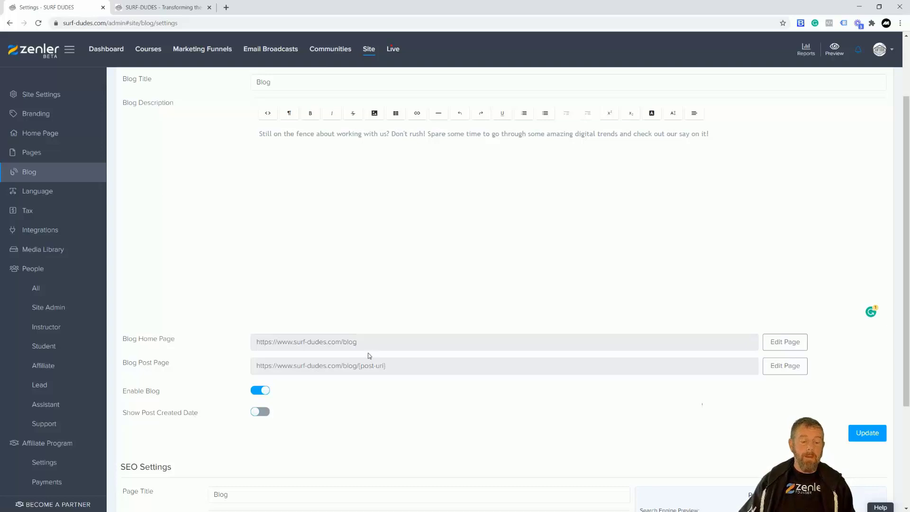
{"action": "scroll", "coordinate": [370, 356], "scroll_direction": "down", "scroll_amount": 3}
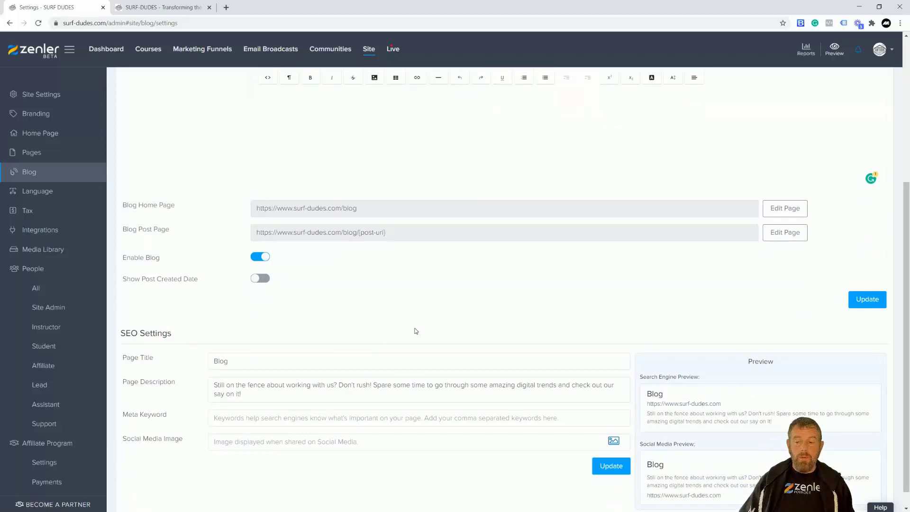
{"action": "left_click_drag", "start_coordinate": [362, 210], "coordinate": [255, 209]}
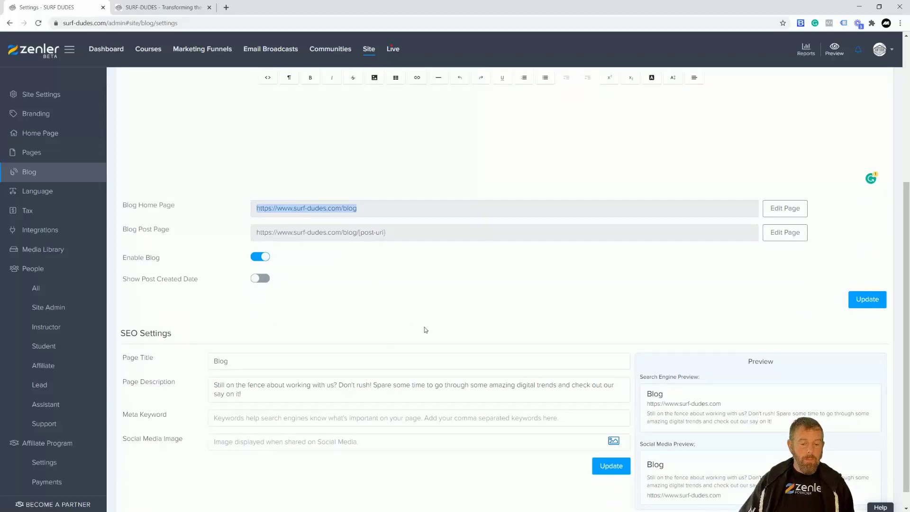
Step: Reload the live Surf Dudes site, open its Blog page, and examine the category filter, heading and description there
{"action": "left_click", "coordinate": [155, 7]}
{"action": "left_click", "coordinate": [38, 22]}
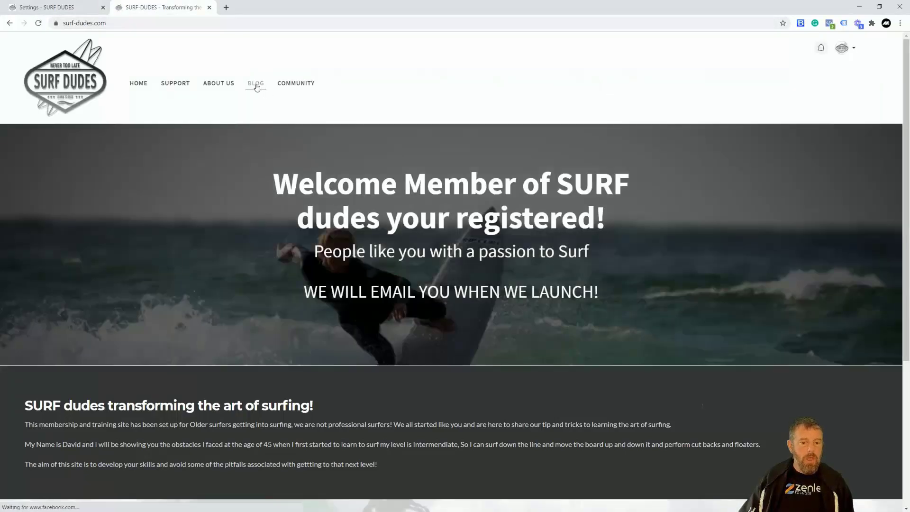
{"action": "left_click", "coordinate": [121, 23]}
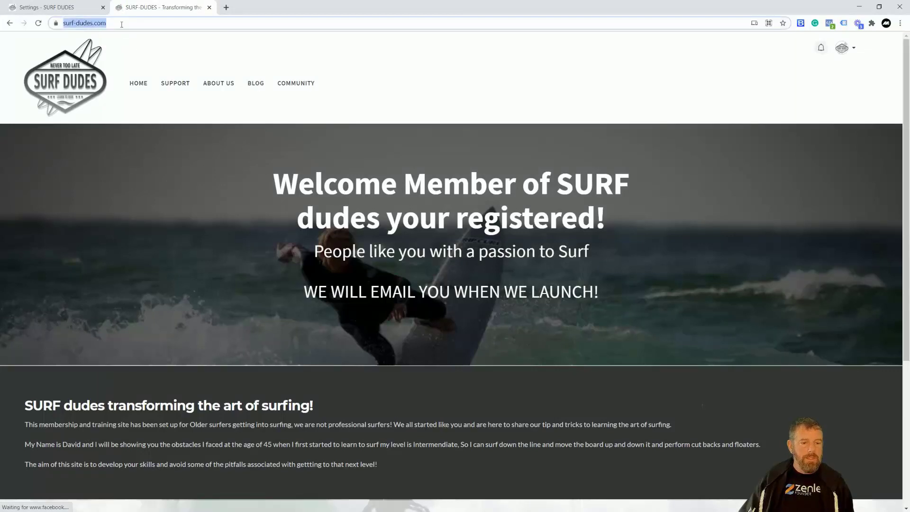
{"action": "left_click", "coordinate": [260, 86]}
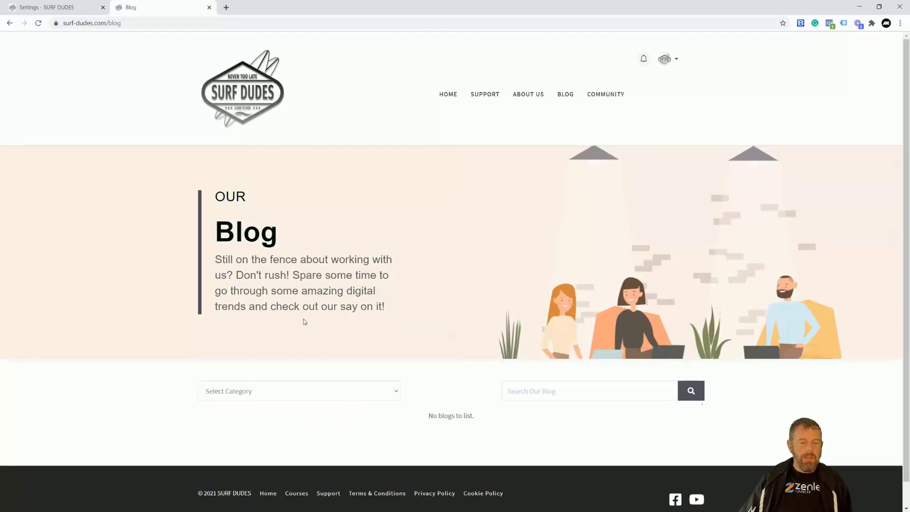
{"action": "left_click", "coordinate": [396, 395]}
{"action": "left_click", "coordinate": [420, 397]}
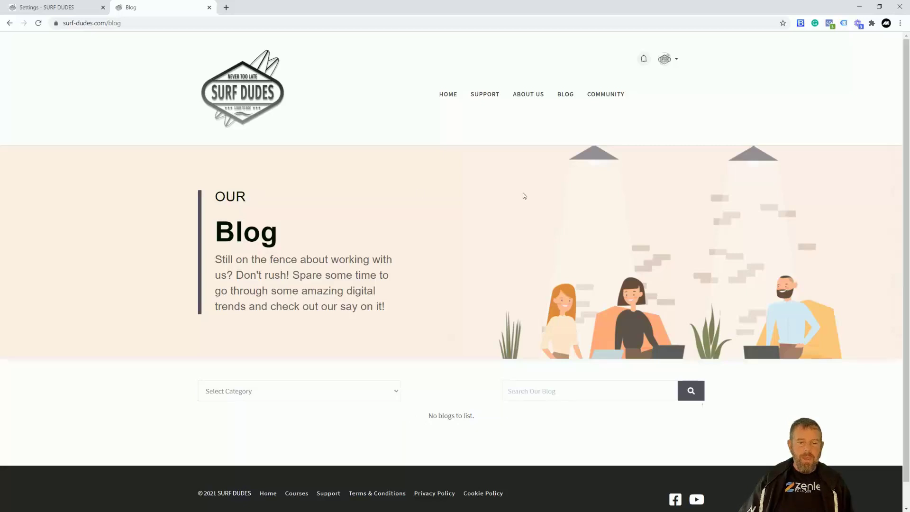
{"action": "left_click_drag", "start_coordinate": [281, 237], "coordinate": [219, 231]}
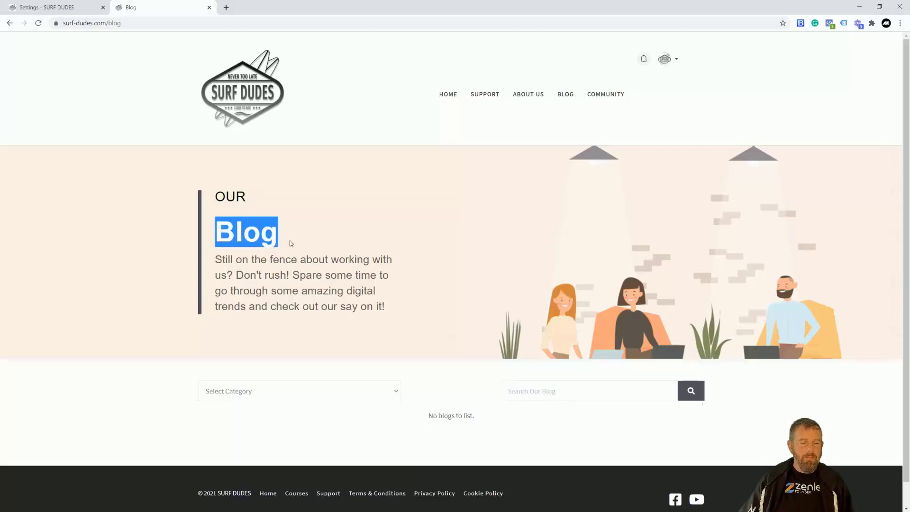
{"action": "left_click_drag", "start_coordinate": [379, 307], "coordinate": [249, 259]}
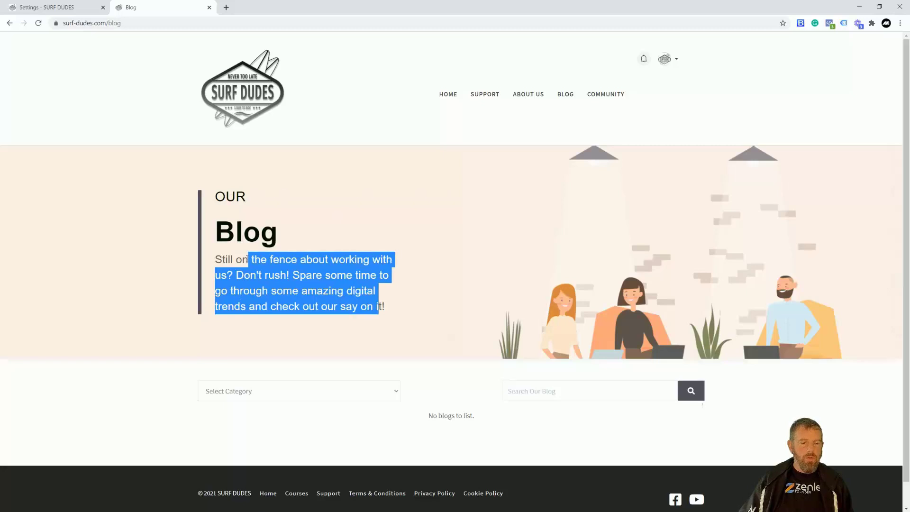
Step: Return to the blog settings and set the blog title to "Surf Dudes Blog"
{"action": "left_click", "coordinate": [75, 8]}
{"action": "scroll", "coordinate": [335, 309], "scroll_direction": "up", "scroll_amount": 5}
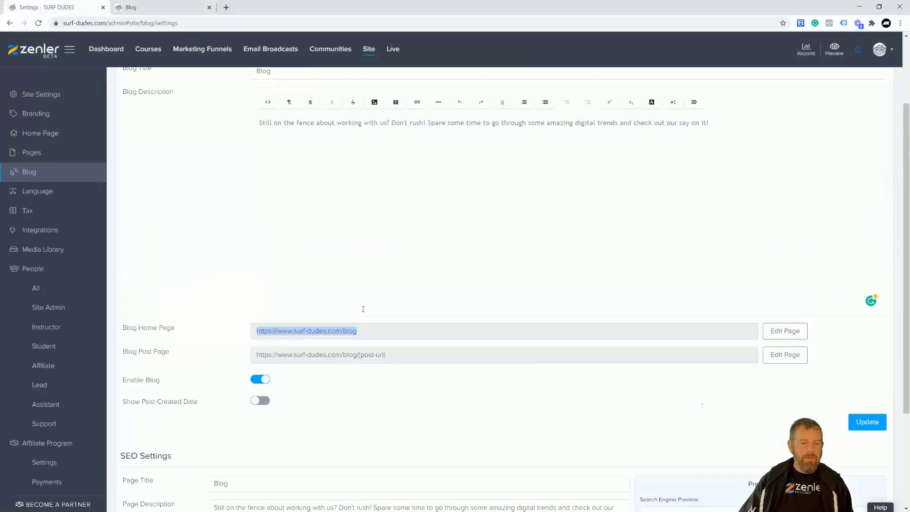
{"action": "left_click_drag", "start_coordinate": [274, 171], "coordinate": [251, 172]}
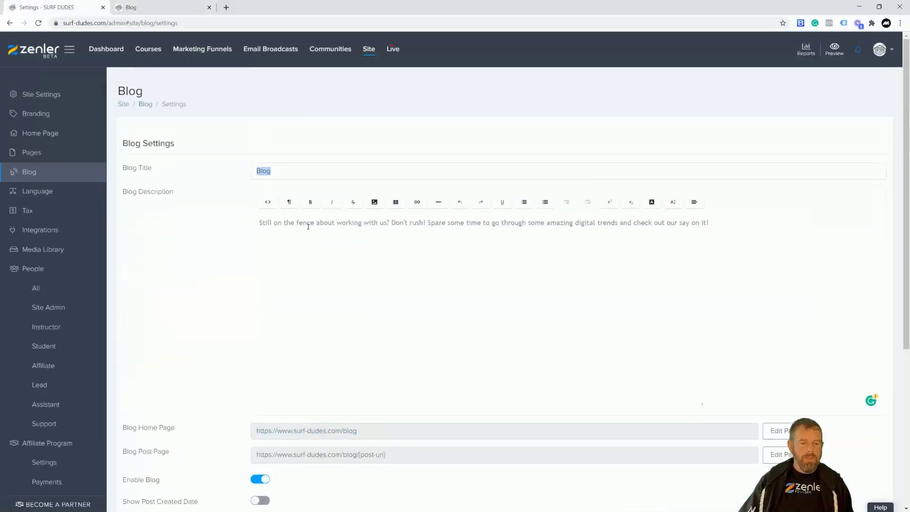
{"action": "left_click_drag", "start_coordinate": [308, 226], "coordinate": [259, 224]}
{"action": "left_click", "coordinate": [225, 240]}
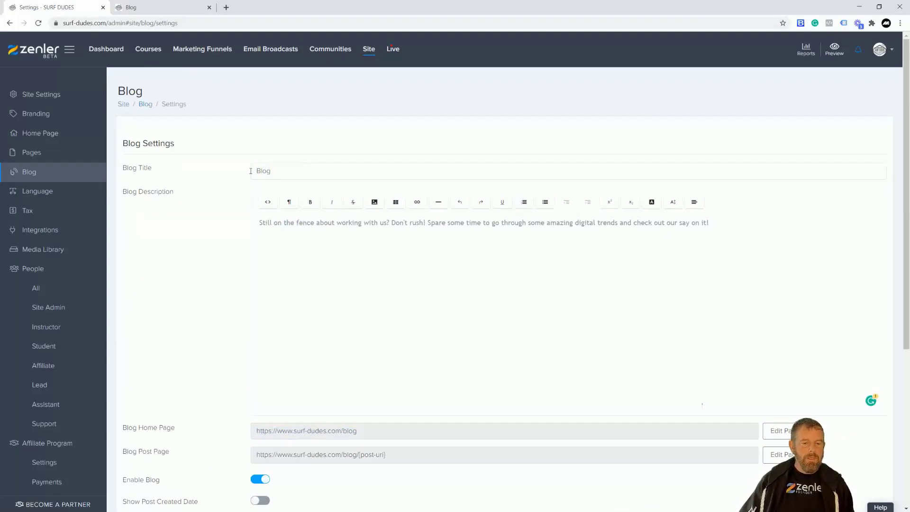
{"action": "type", "text": "Surf D"}
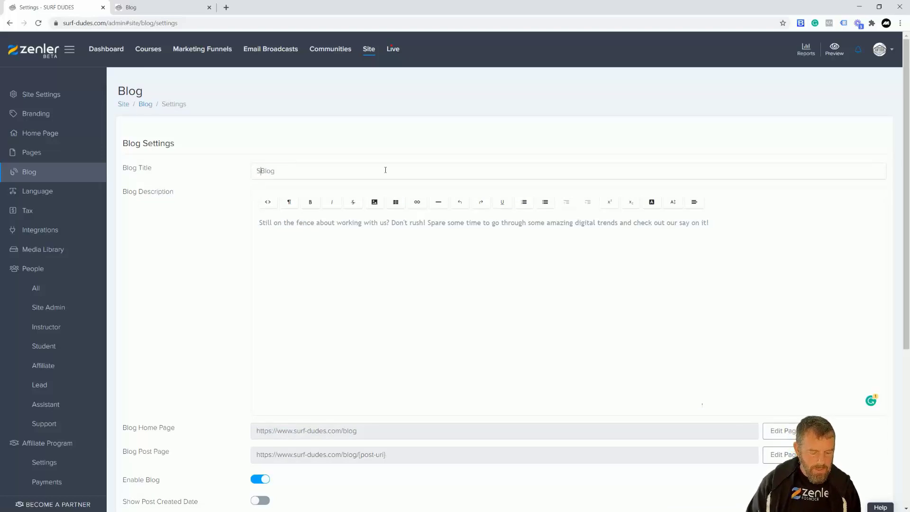
{"action": "type", "text": "udes"}
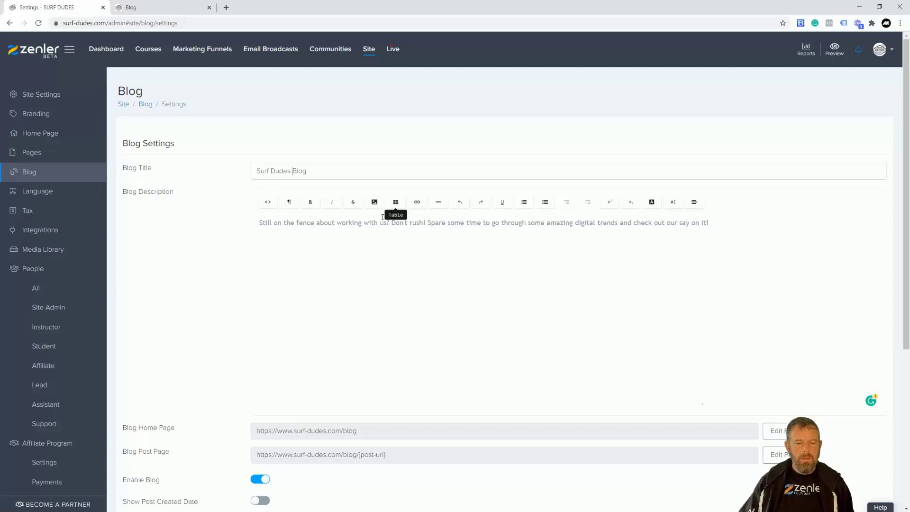
Step: Replace the blog description with "Latest tips and tricks in an easily digestable format, welcome to Surf Dudes Blogs." and save the blog settings
{"action": "left_click", "coordinate": [677, 224]}
{"action": "key", "text": "ctrl+a"}
{"action": "type", "text": "Lates"}
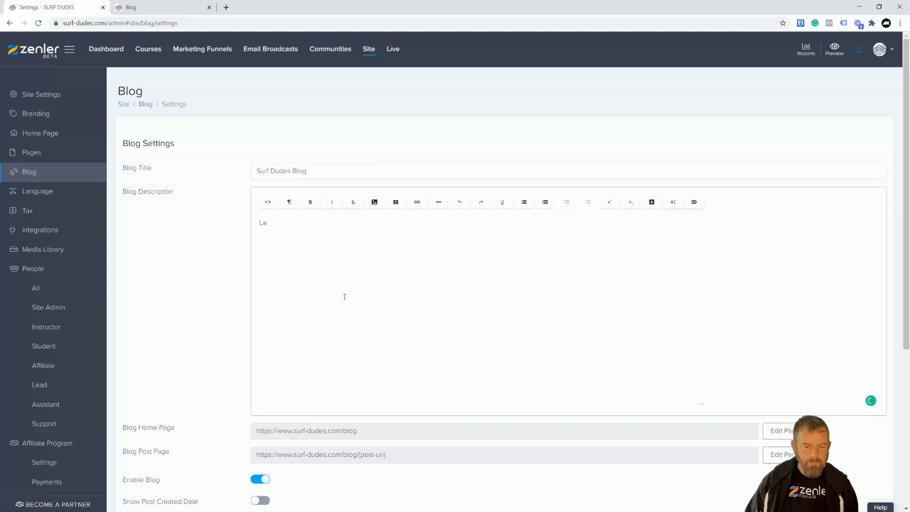
{"action": "type", "text": "t t"}
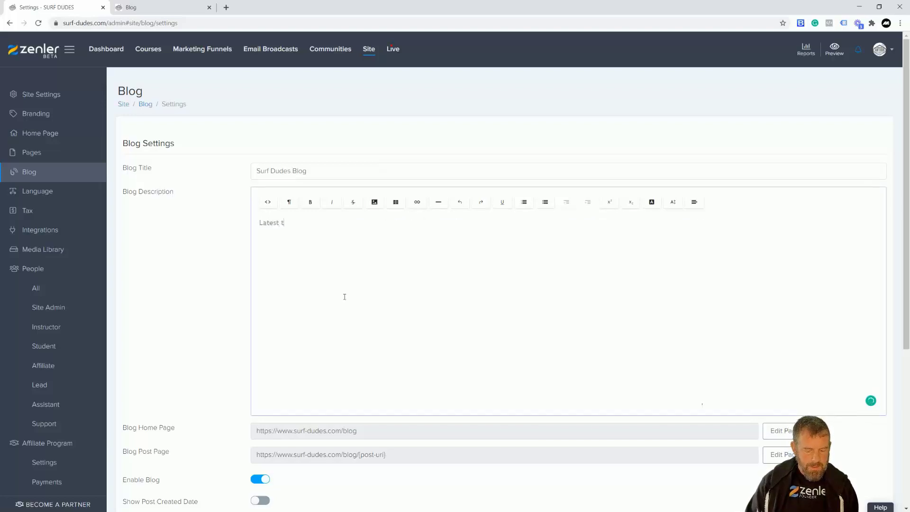
{"action": "type", "text": "ips and tri"}
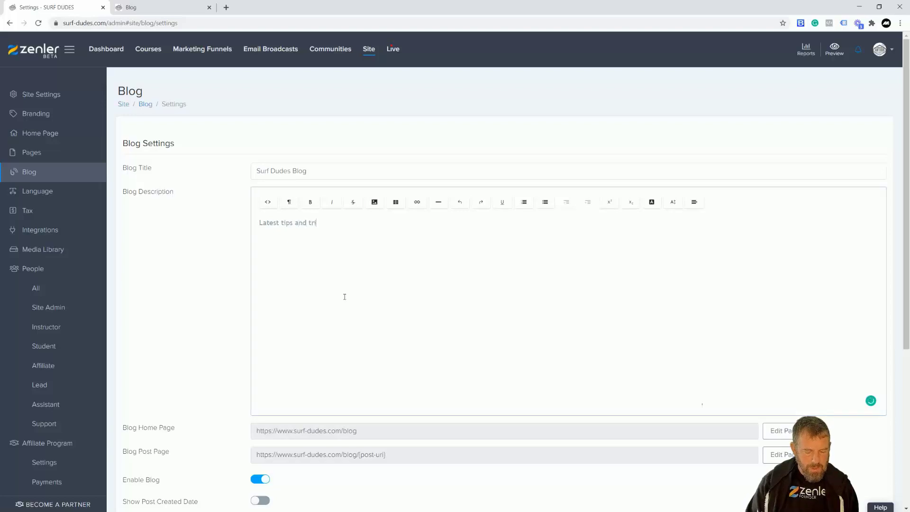
{"action": "type", "text": "cks in an "}
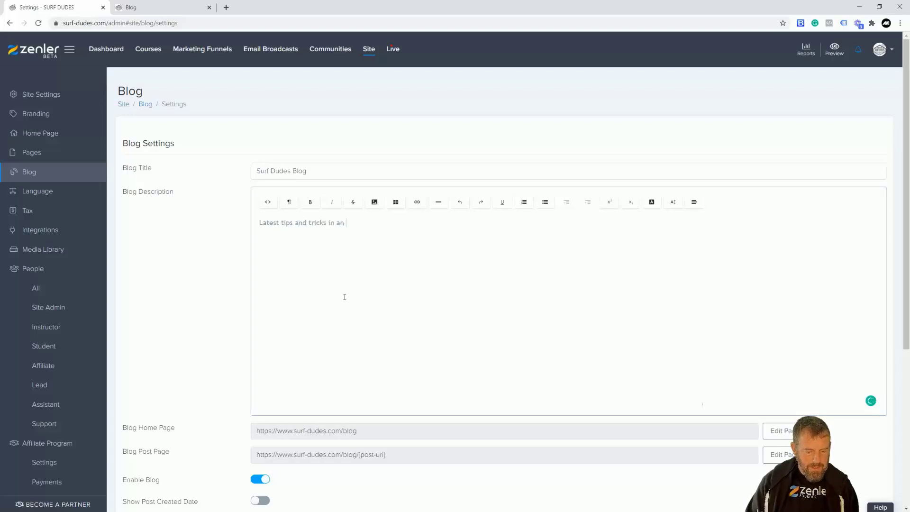
{"action": "type", "text": "easily di"}
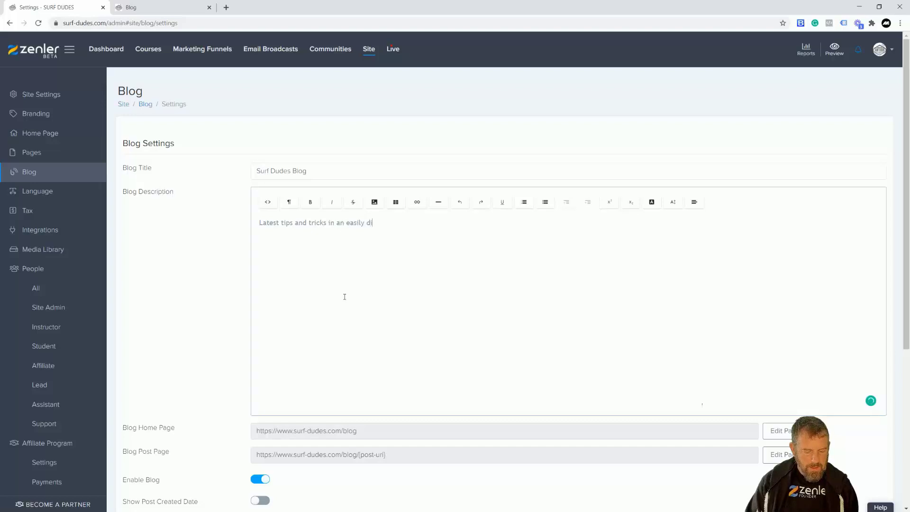
{"action": "type", "text": "gestable format"}
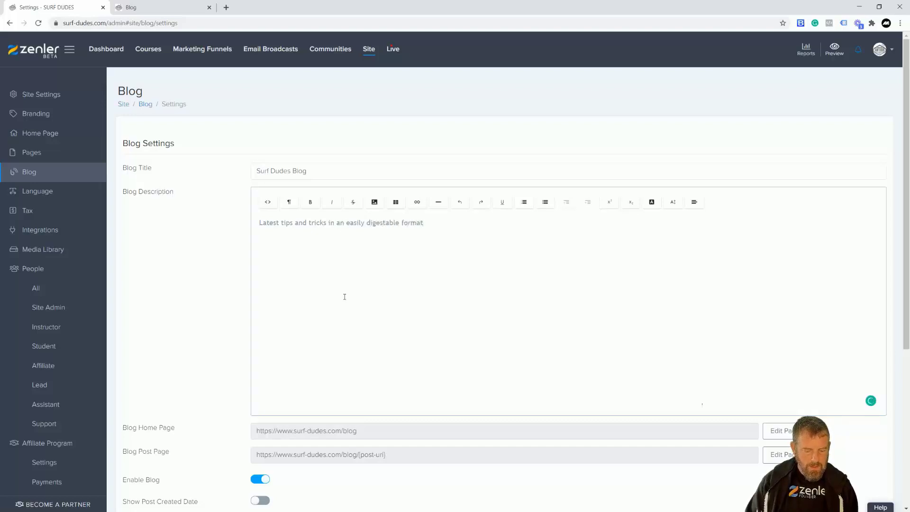
{"action": "type", "text": ", wel"}
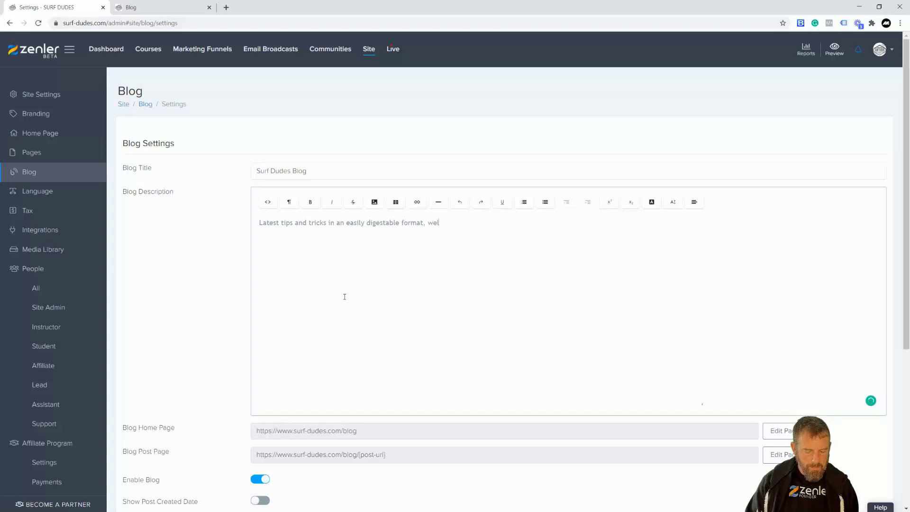
{"action": "type", "text": "come to Su"}
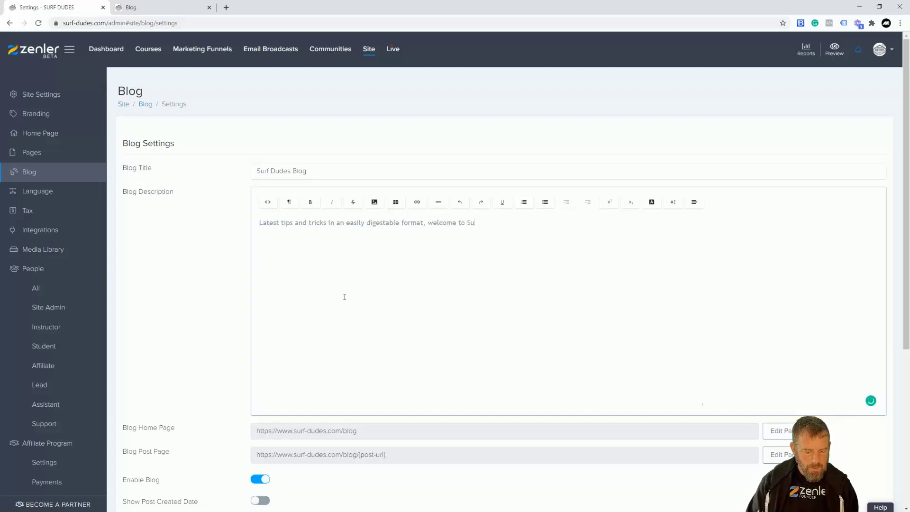
{"action": "type", "text": "rf Du"}
{"action": "type", "text": "des Blogs."}
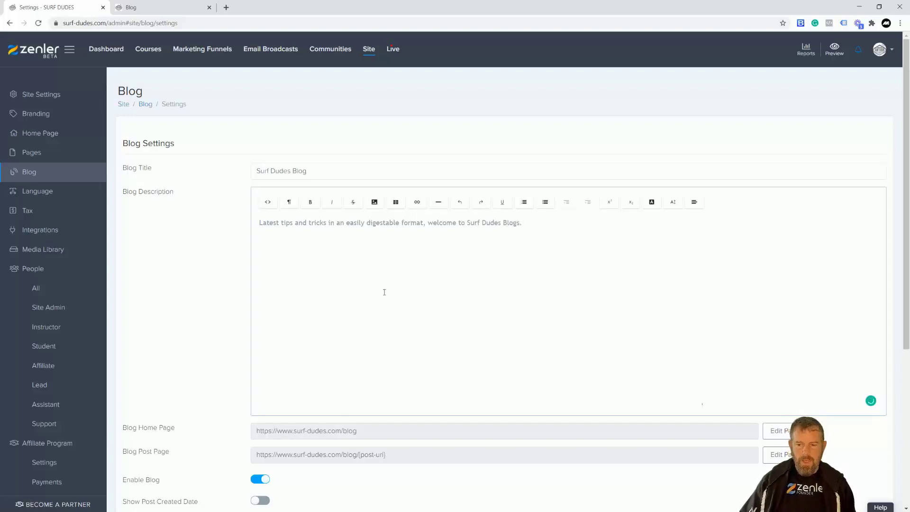
{"action": "scroll", "coordinate": [535, 214], "scroll_direction": "down", "scroll_amount": 5}
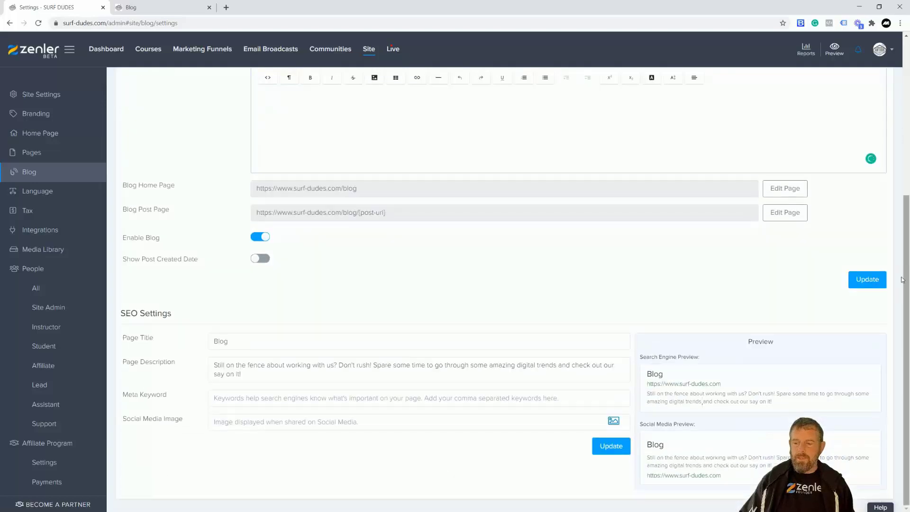
{"action": "left_click", "coordinate": [869, 283]}
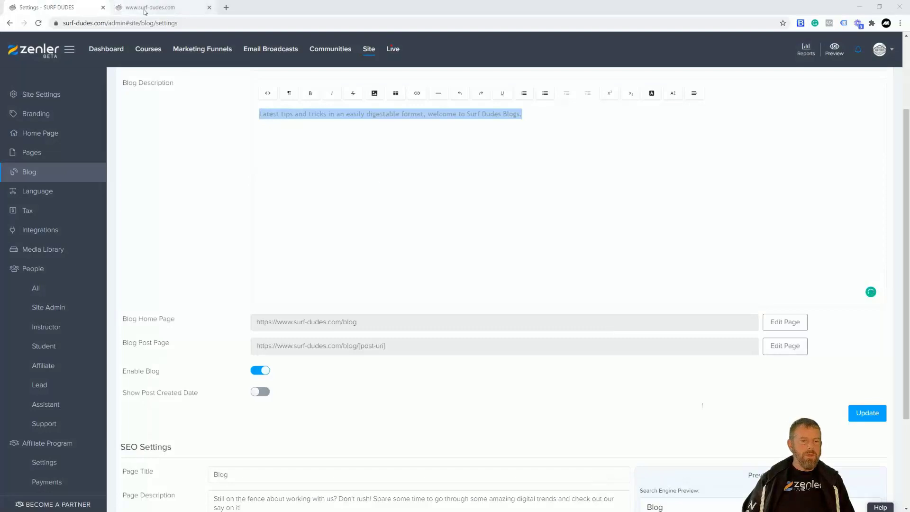
Step: Examine the heading and description in the hero section of the live Surf Dudes blog page
{"action": "left_click", "coordinate": [161, 7]}
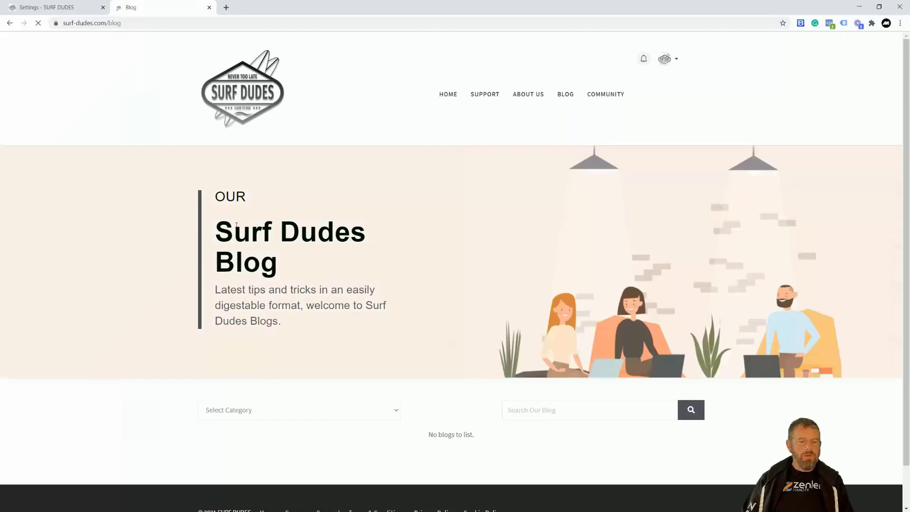
{"action": "left_click_drag", "start_coordinate": [233, 232], "coordinate": [329, 317]}
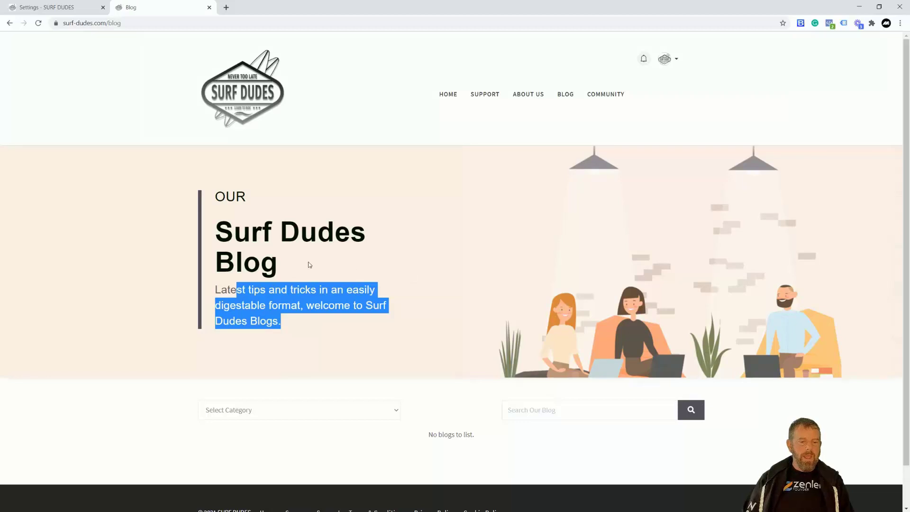
{"action": "left_click_drag", "start_coordinate": [225, 195], "coordinate": [324, 328]}
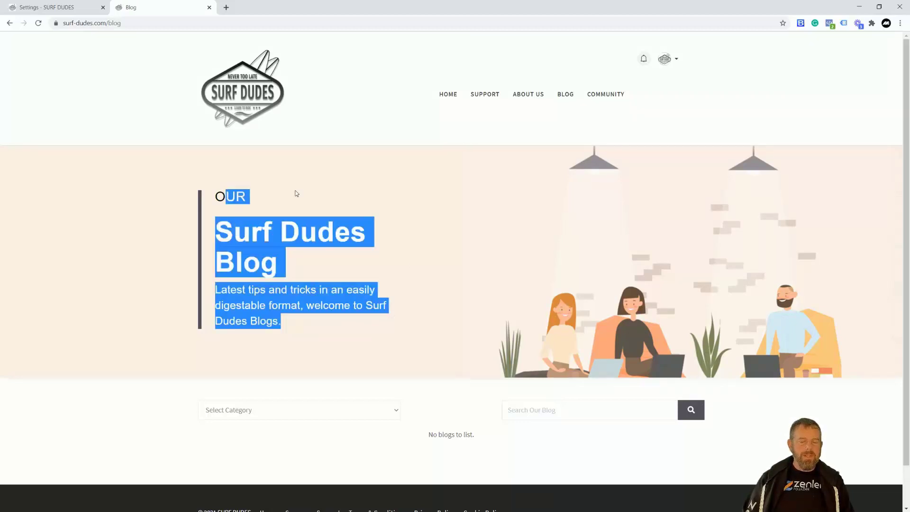
Step: Return to the blog settings and open the blog home page in the page editor
{"action": "left_click", "coordinate": [78, 8]}
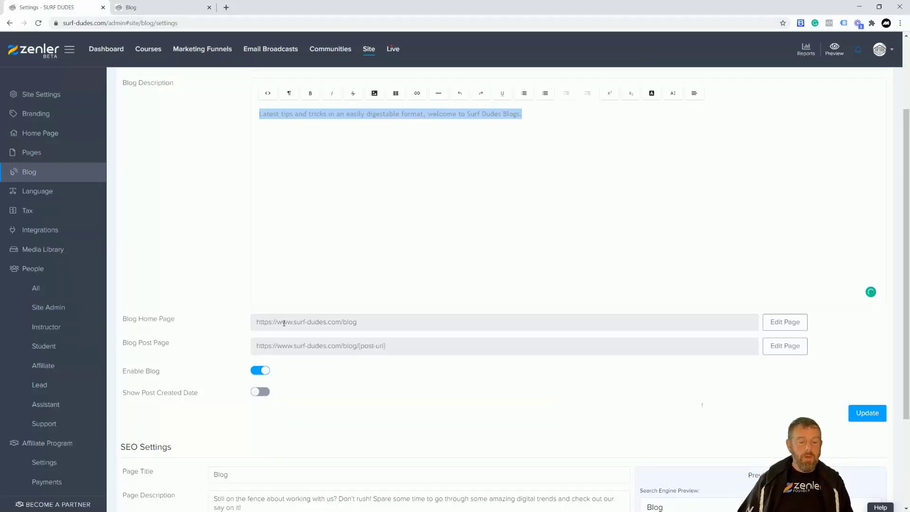
{"action": "triple_click", "coordinate": [380, 324]}
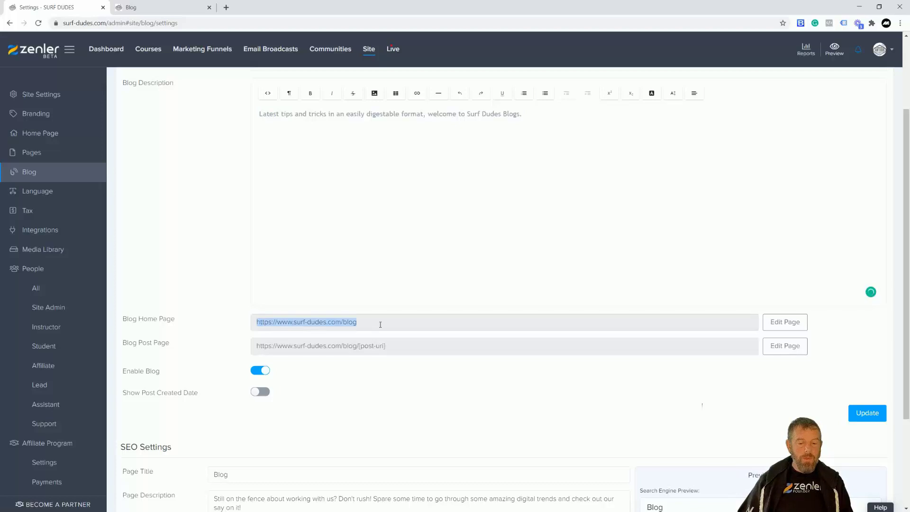
{"action": "left_click", "coordinate": [785, 322]}
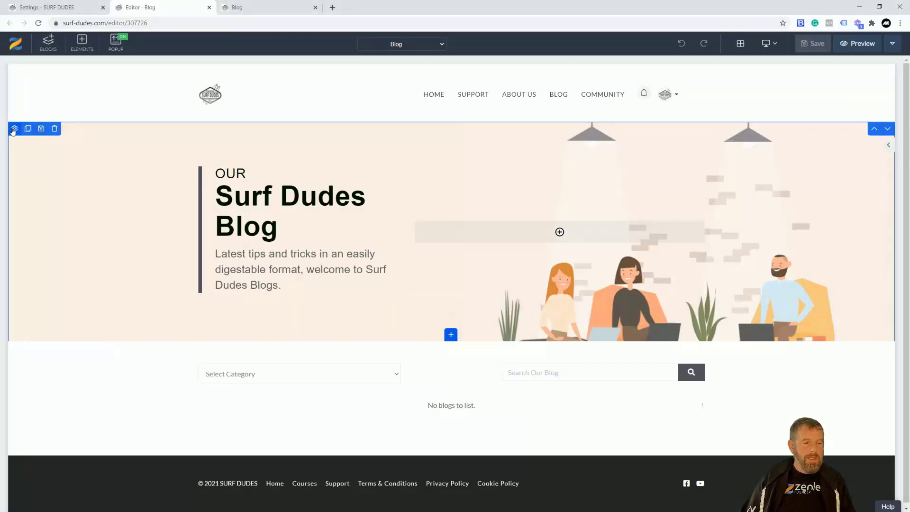
Step: Set the hero block's background image to the library photo of a surfer riding a turquoise wave
{"action": "left_click", "coordinate": [14, 128]}
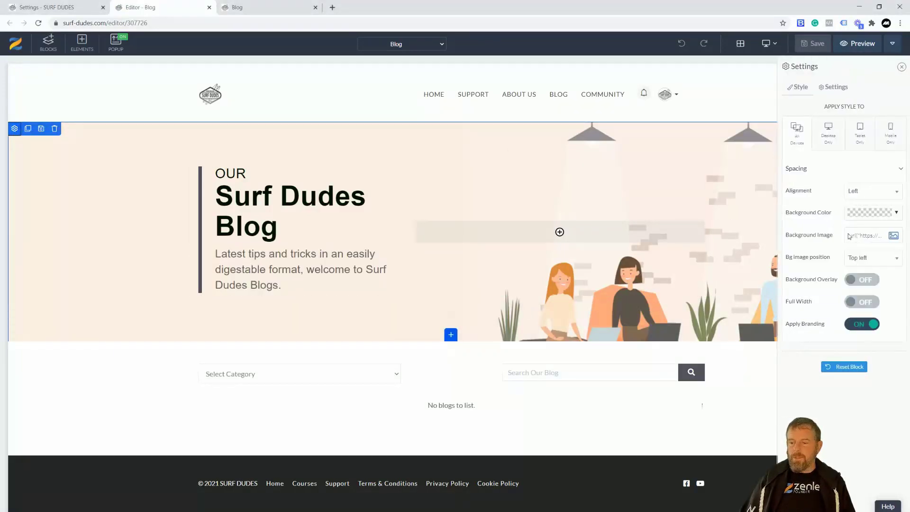
{"action": "left_click", "coordinate": [894, 235]}
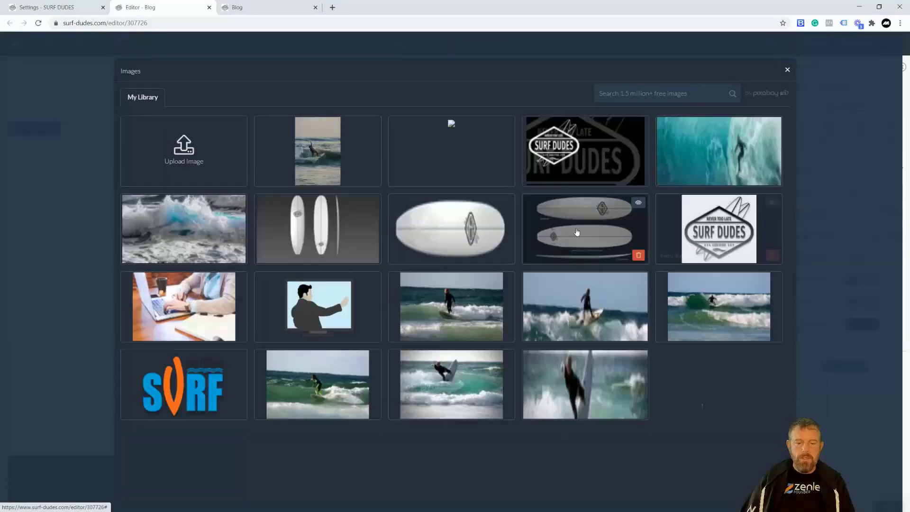
{"action": "left_click", "coordinate": [702, 156]}
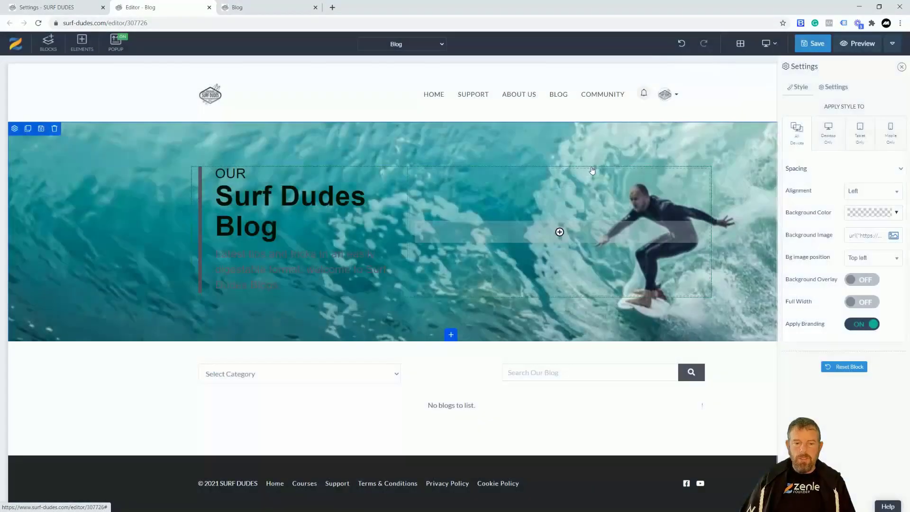
Step: Turn on the hero block's background overlay and make the overlay colour white
{"action": "left_click", "coordinate": [863, 279]}
{"action": "left_click", "coordinate": [896, 302]}
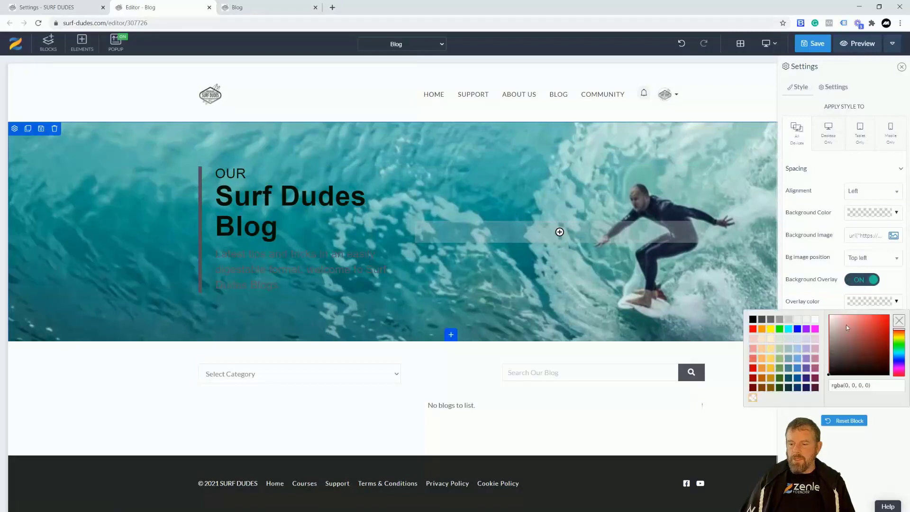
{"action": "left_click", "coordinate": [847, 327]}
{"action": "left_click", "coordinate": [827, 294]}
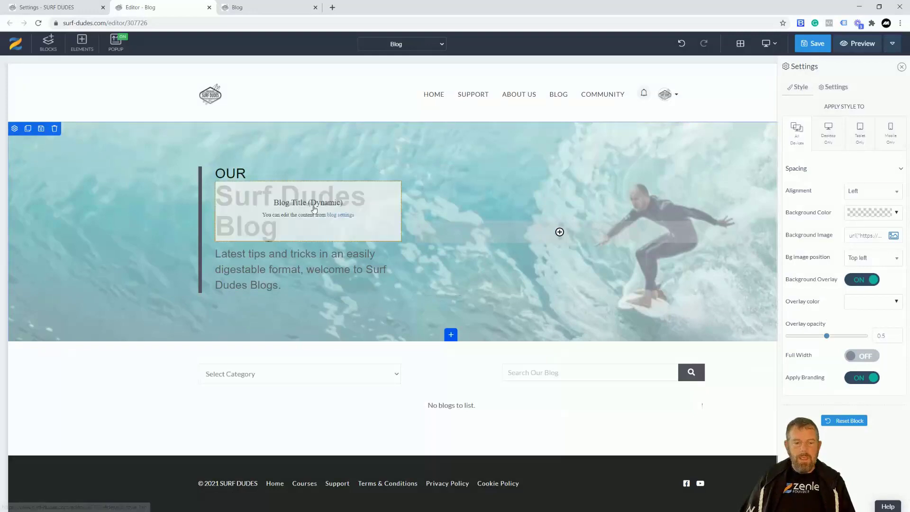
Step: Try the left border style none and a 7 px width on the blog details block, restoring solid and 8 px
{"action": "left_click", "coordinate": [204, 159]}
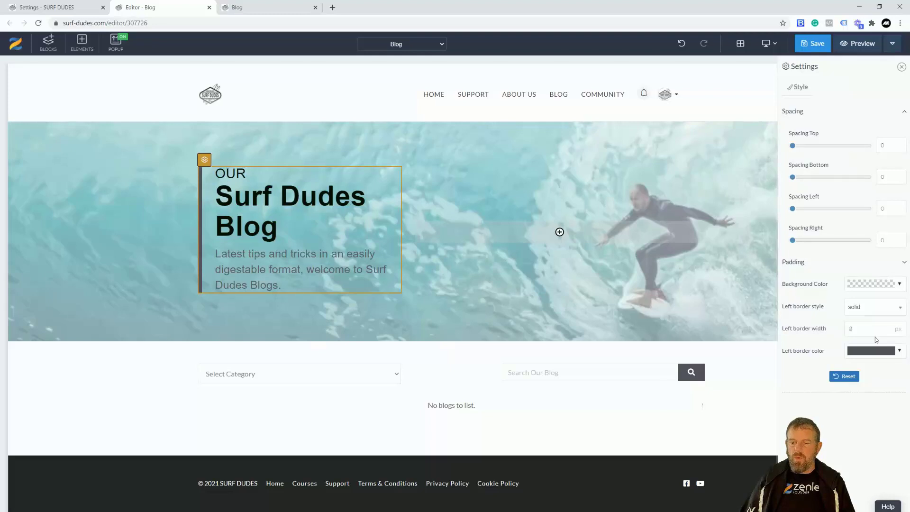
{"action": "left_click", "coordinate": [900, 308]}
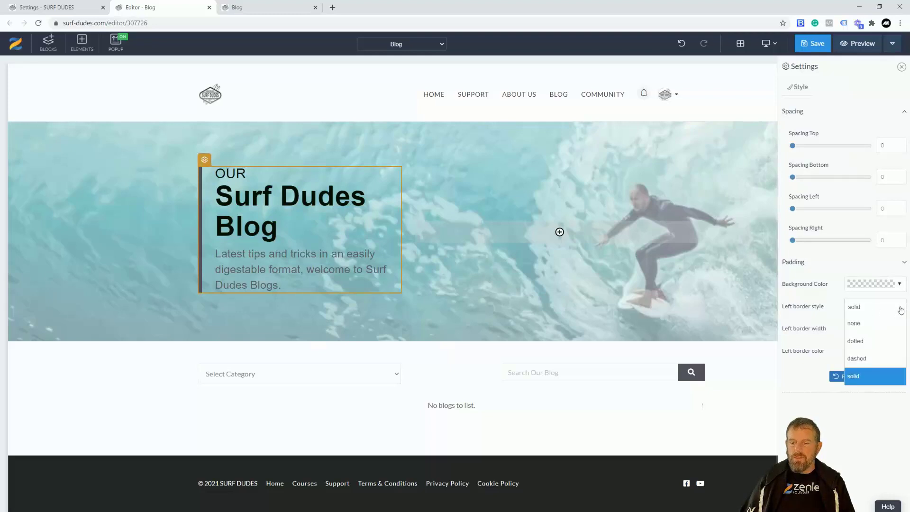
{"action": "left_click", "coordinate": [853, 324]}
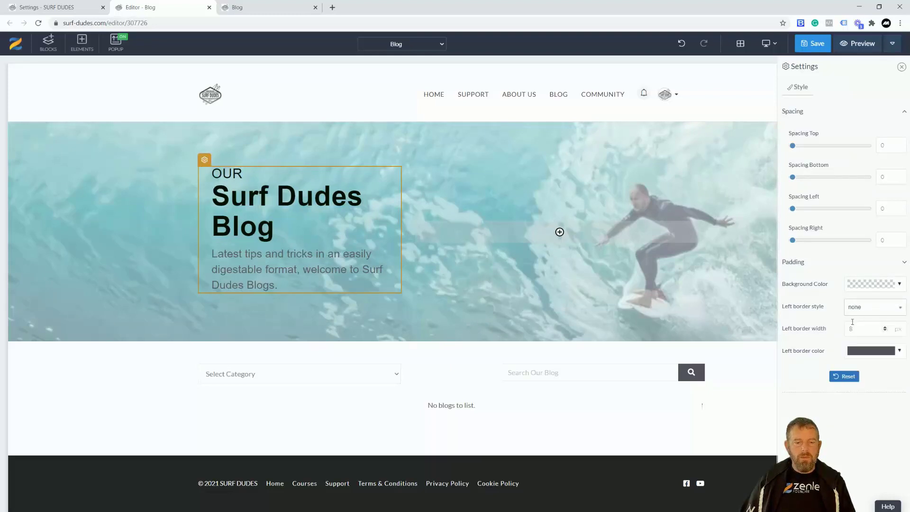
{"action": "left_click", "coordinate": [887, 313]}
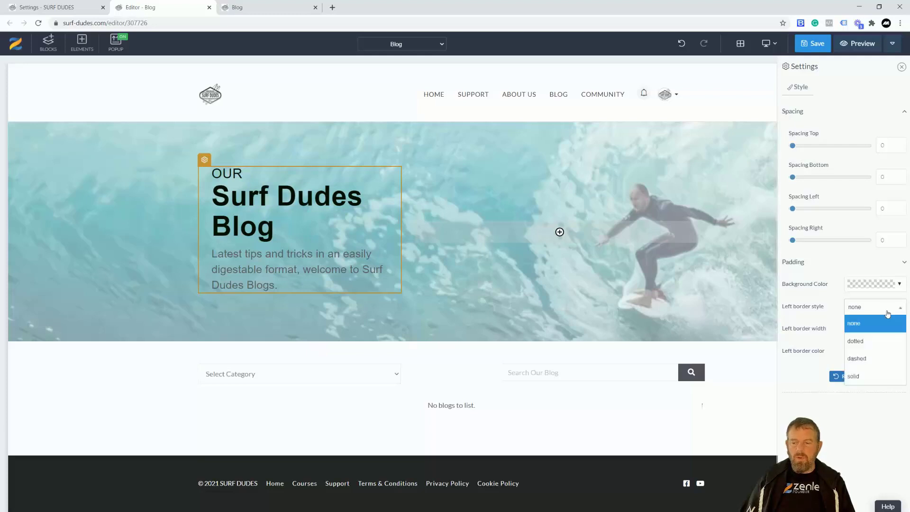
{"action": "left_click", "coordinate": [864, 376]}
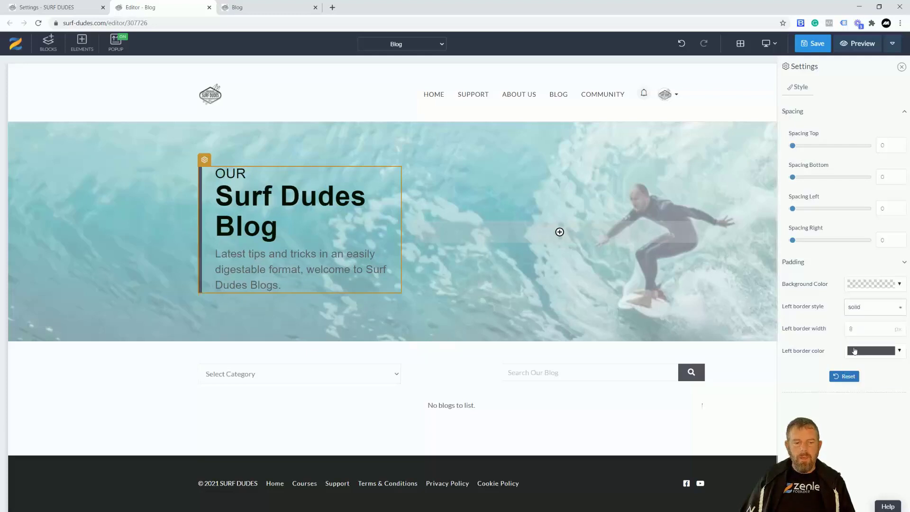
{"action": "left_click", "coordinate": [884, 330]}
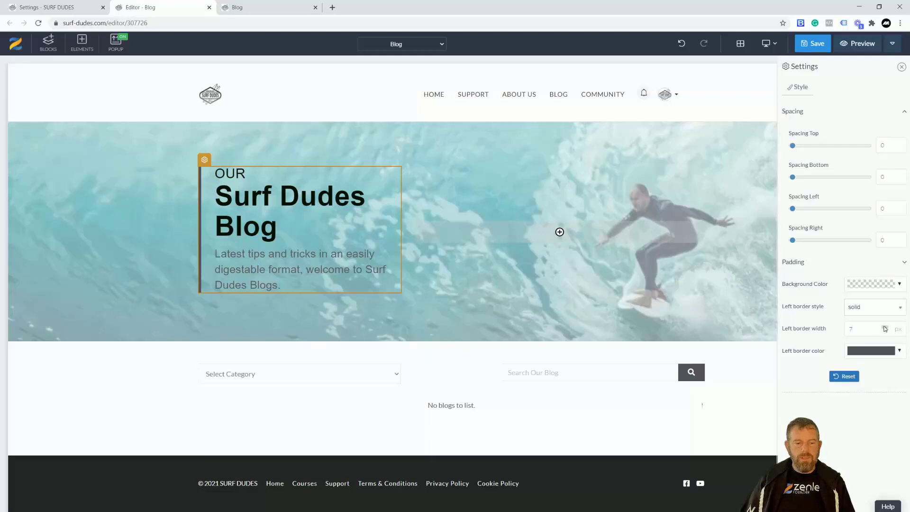
{"action": "left_click", "coordinate": [885, 327]}
Step: Set the left border colour of the blog details block to white
{"action": "left_click", "coordinate": [900, 351]}
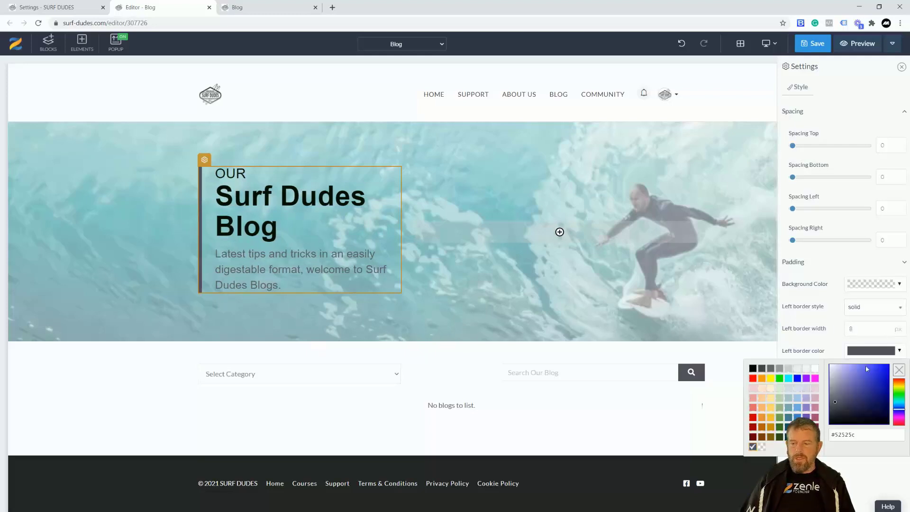
{"action": "left_click", "coordinate": [815, 368]}
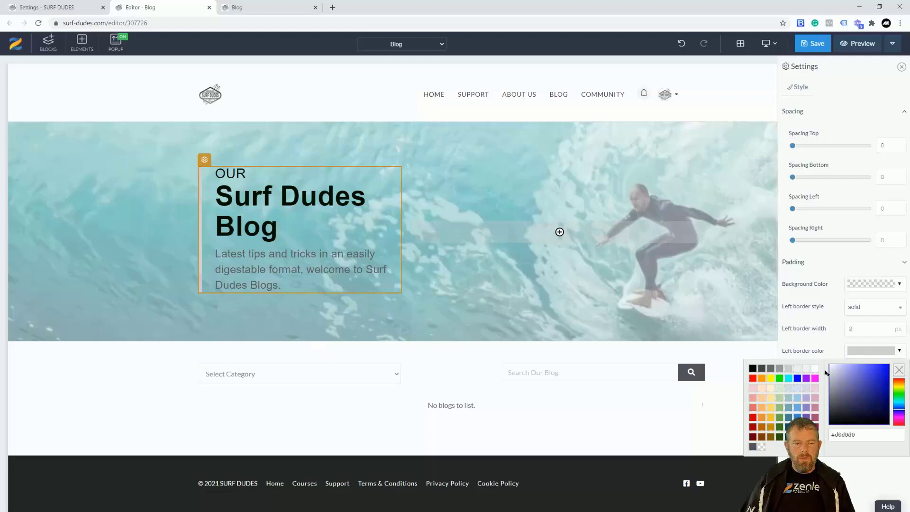
{"action": "left_click", "coordinate": [822, 359]}
{"action": "left_click", "coordinate": [843, 376]}
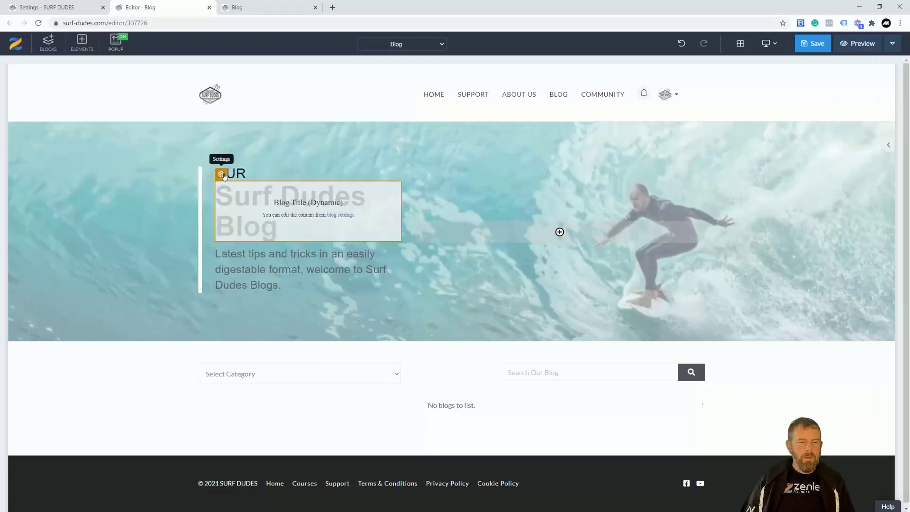
Step: Change the text colour of the dynamic blog title in the hero block to white
{"action": "left_click", "coordinate": [230, 190]}
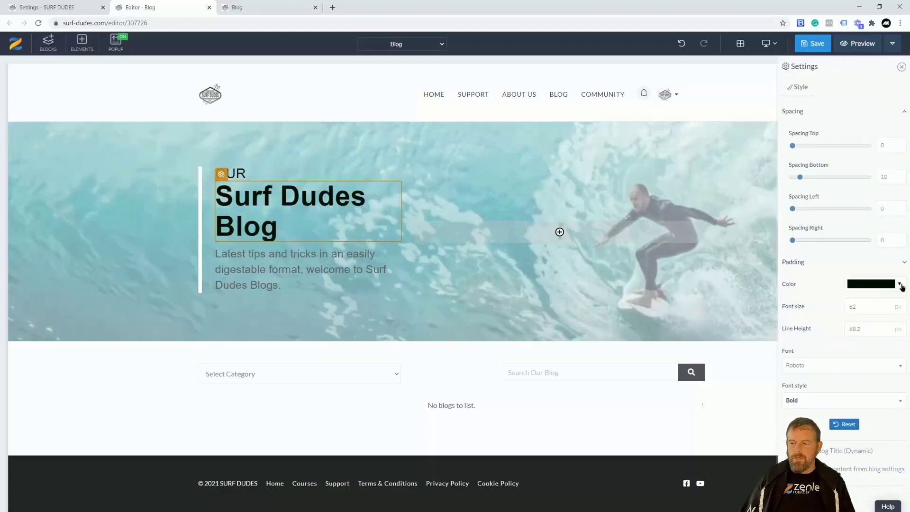
{"action": "left_click", "coordinate": [899, 283]}
{"action": "left_click", "coordinate": [851, 303]}
{"action": "left_click", "coordinate": [252, 256]}
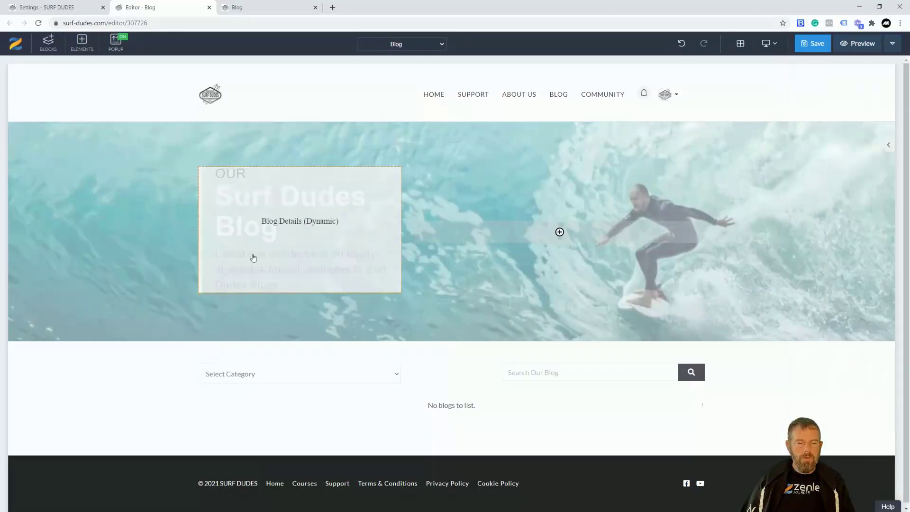
Step: Delete the "OUR" text element above the blog title
{"action": "mouse_move", "coordinate": [229, 176]}
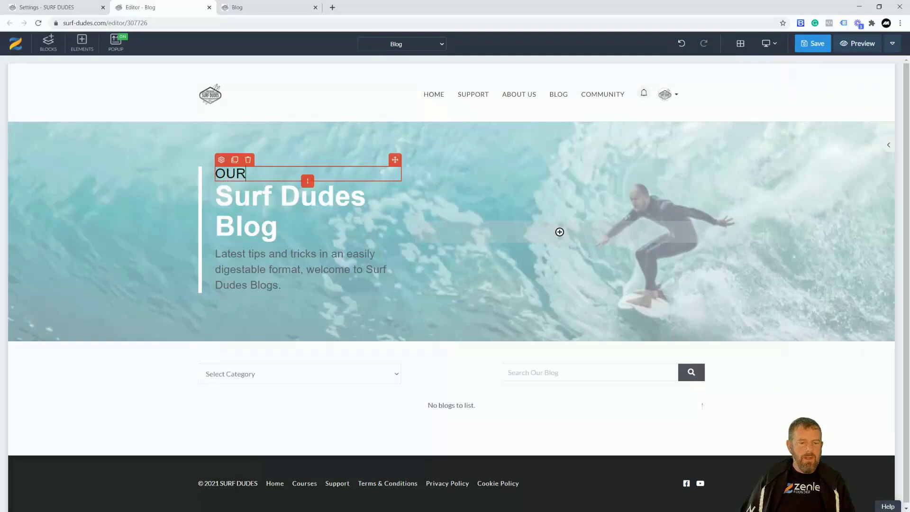
{"action": "left_click", "coordinate": [247, 162]}
{"action": "left_click", "coordinate": [473, 141]}
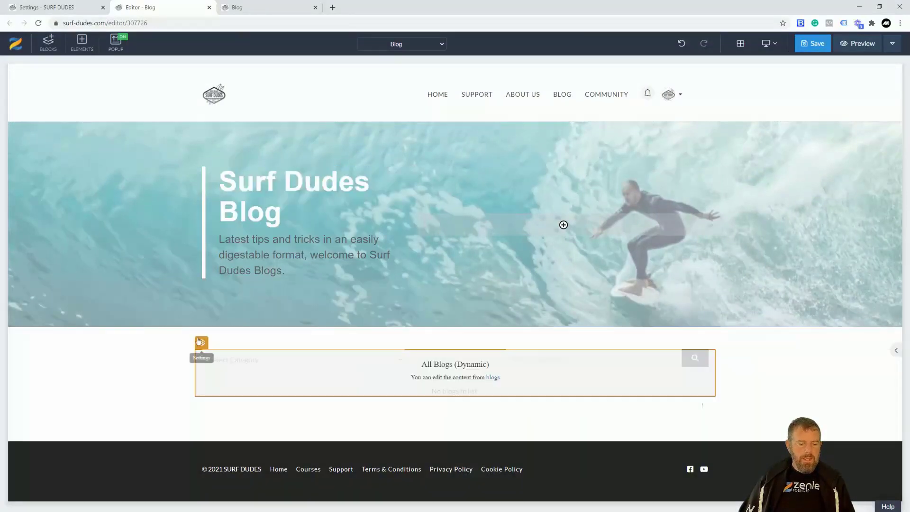
Step: Set the search button colour of the All Blogs element to #bfbfbf and save the page
{"action": "left_click", "coordinate": [201, 342]}
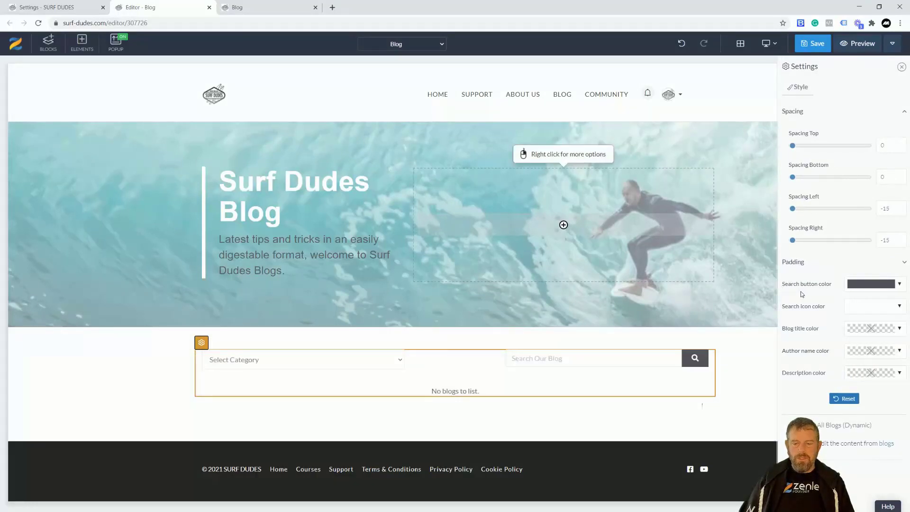
{"action": "left_click", "coordinate": [898, 285]}
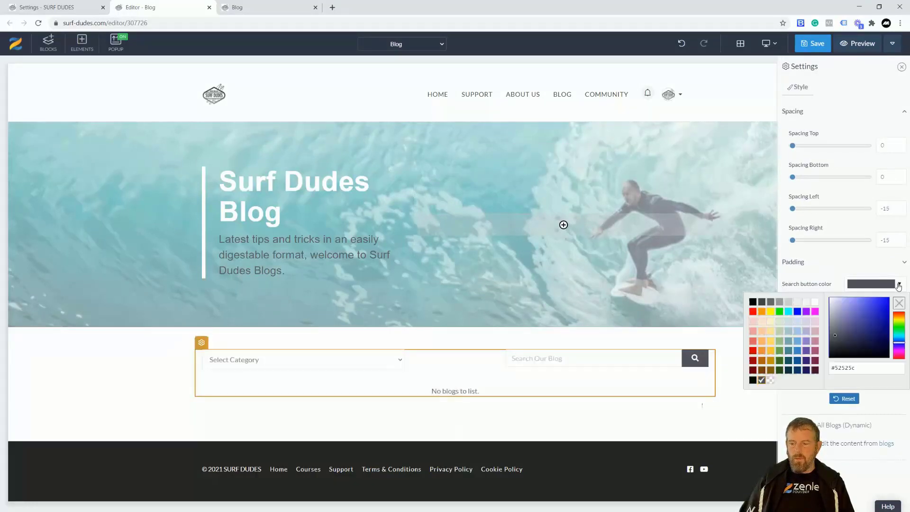
{"action": "left_click_drag", "start_coordinate": [832, 318], "coordinate": [828, 317]}
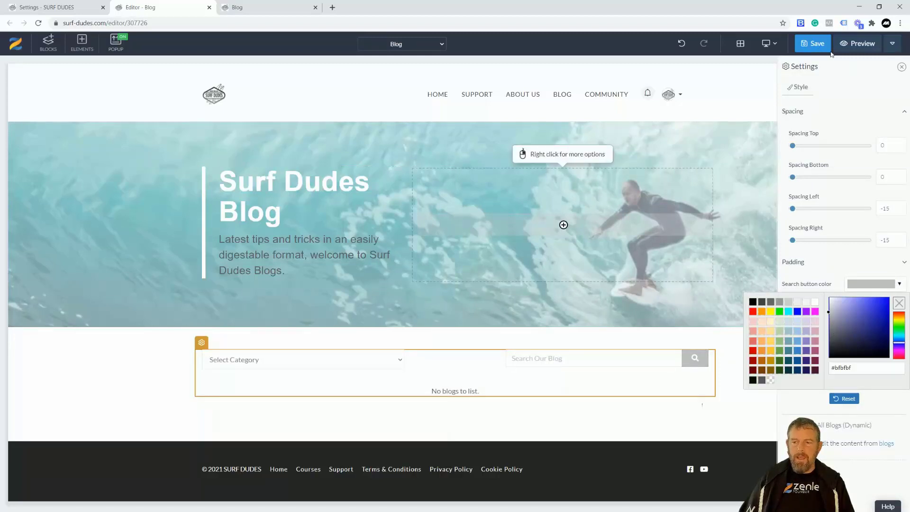
{"action": "left_click", "coordinate": [815, 44]}
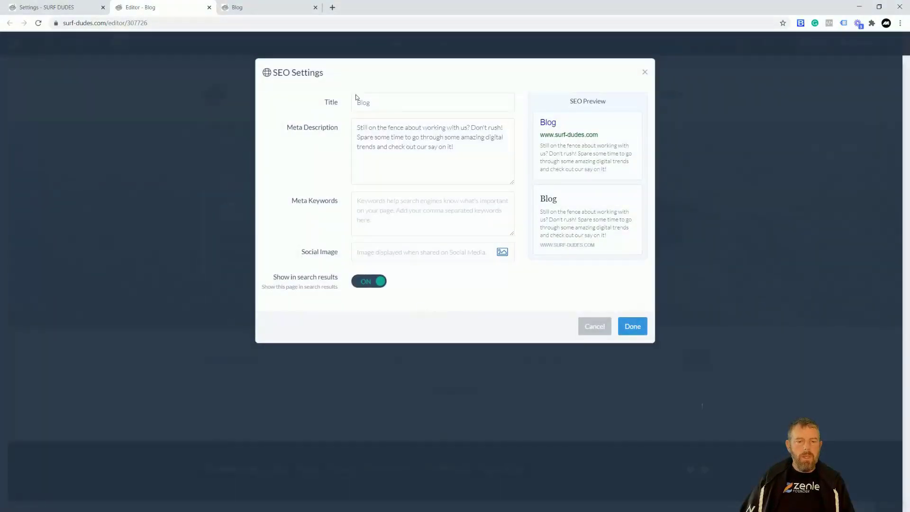
Step: Replace the meta description in the page's SEO settings with "Latest tips and tricks in an easily digestable format, welcome to Surf Dudes Blogs." from the blog settings
{"action": "left_click_drag", "start_coordinate": [378, 102], "coordinate": [357, 103]}
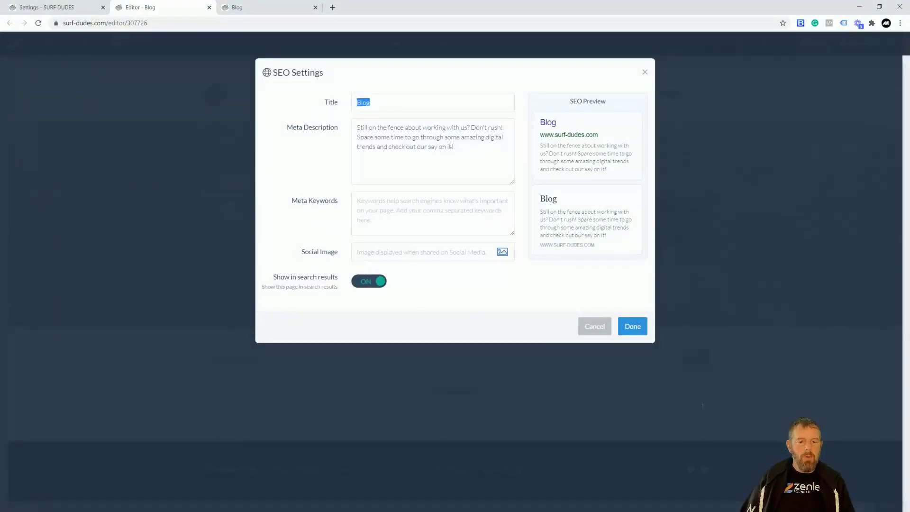
{"action": "left_click_drag", "start_coordinate": [454, 148], "coordinate": [321, 116]}
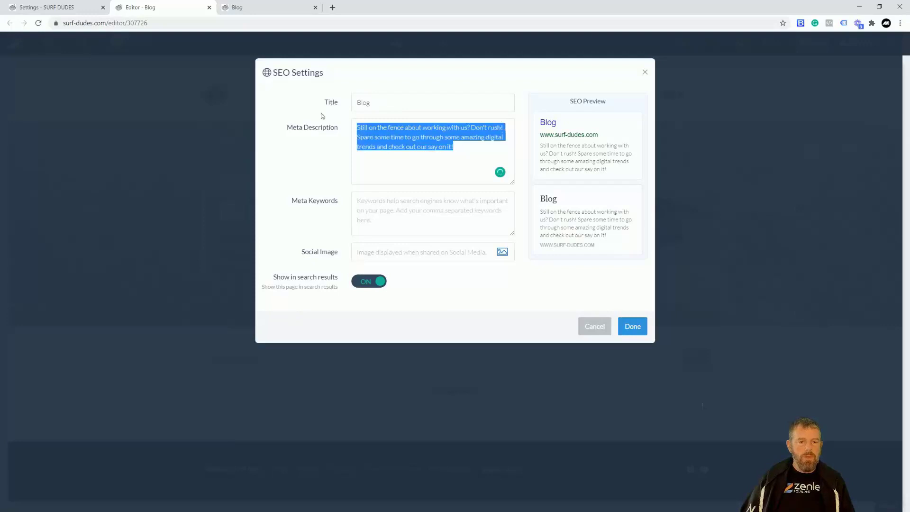
{"action": "left_click", "coordinate": [78, 7]}
{"action": "left_click_drag", "start_coordinate": [527, 111], "coordinate": [234, 105]}
{"action": "key", "text": "ctrl+c"}
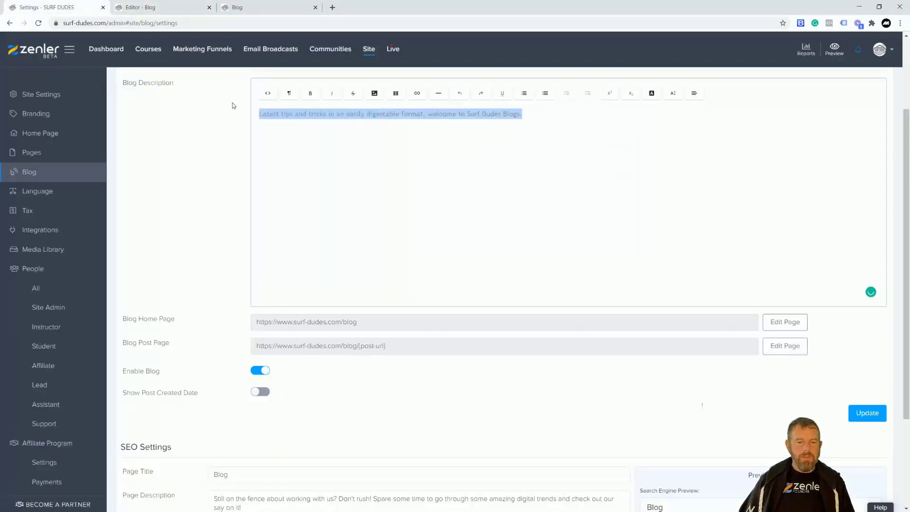
{"action": "left_click", "coordinate": [241, 9]}
{"action": "left_click", "coordinate": [166, 9]}
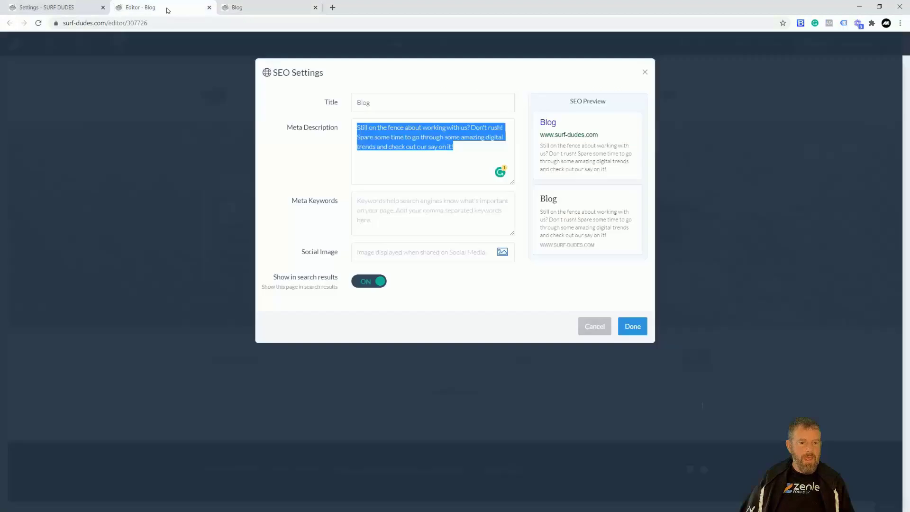
{"action": "key", "text": "ctrl+v"}
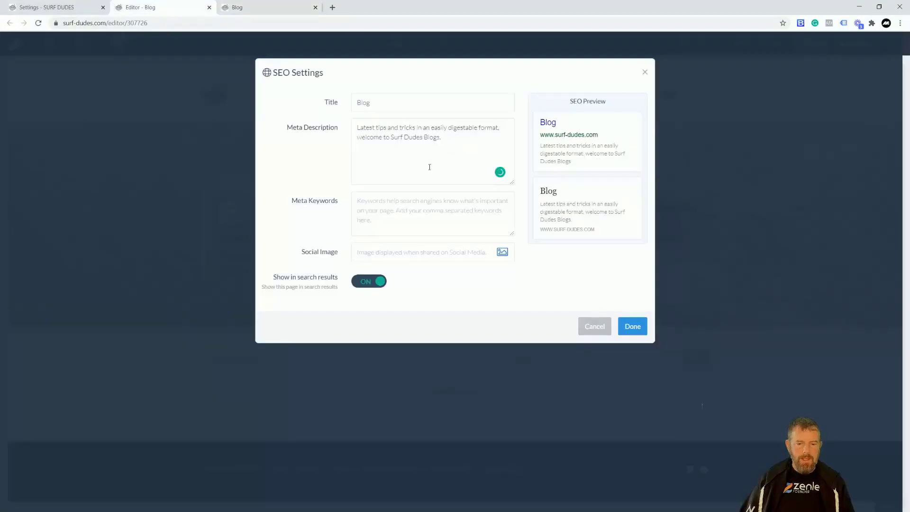
Step: Set the page's meta keywords to "surf-dudes,surfing skills,surfing clubs,surfing training,surfing online training,down the line skills"
{"action": "left_click", "coordinate": [377, 203]}
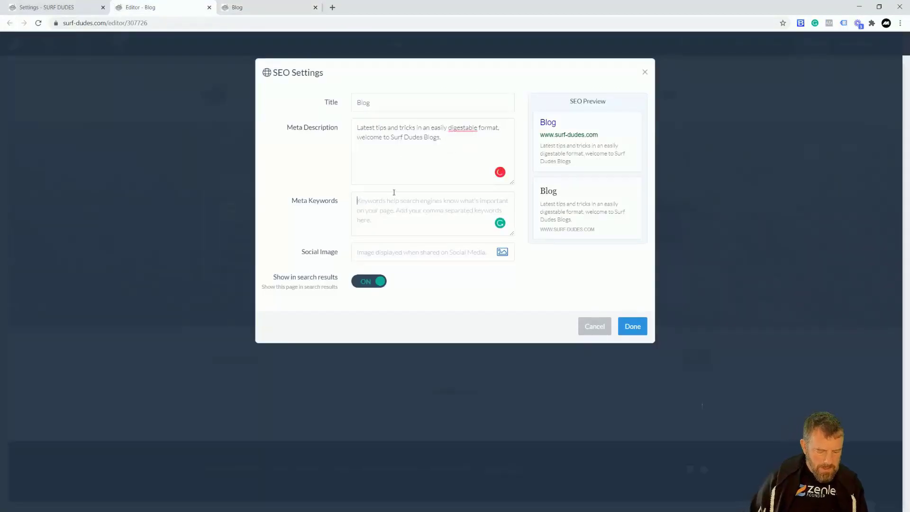
{"action": "type", "text": "surf-dudes"}
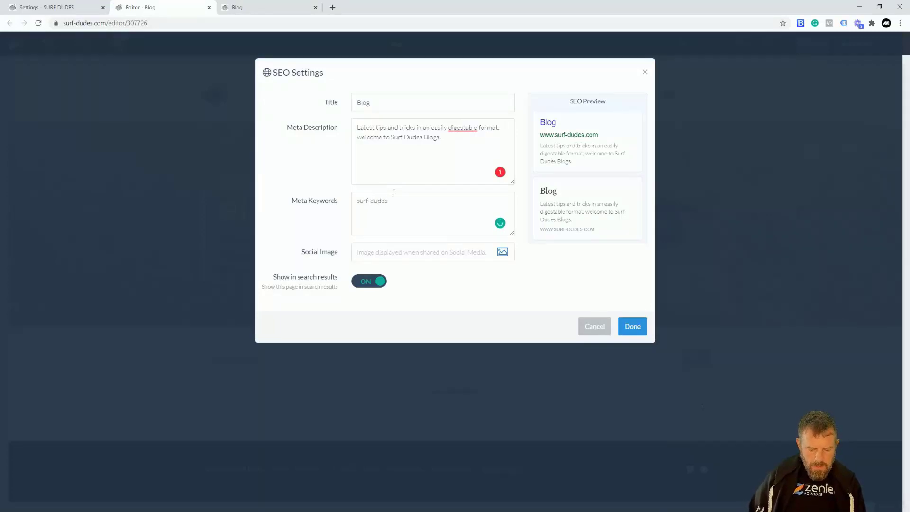
{"action": "type", "text": ",surf"}
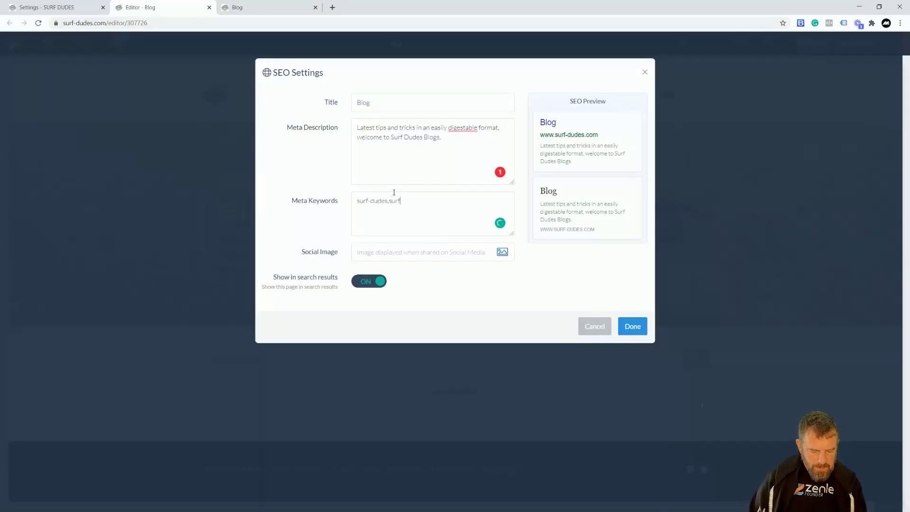
{"action": "type", "text": "ing skills,surfing"}
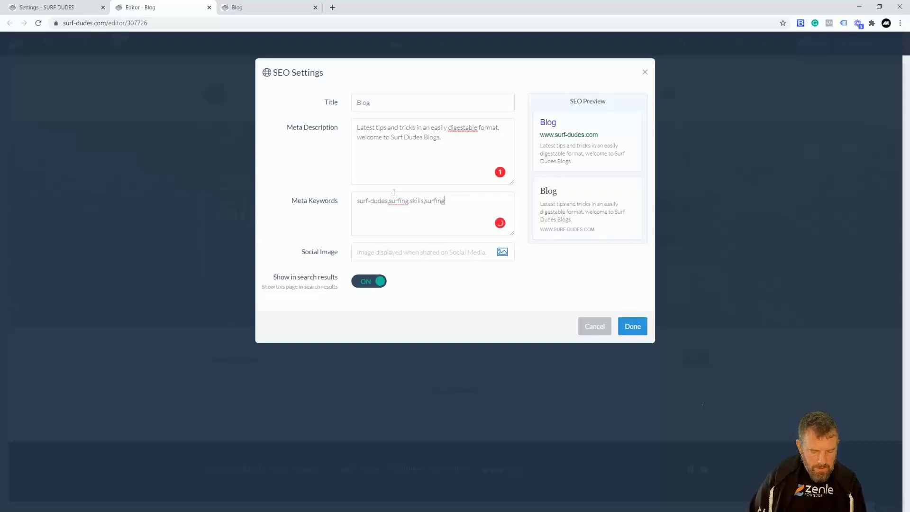
{"action": "type", "text": " clubs,surfing train"}
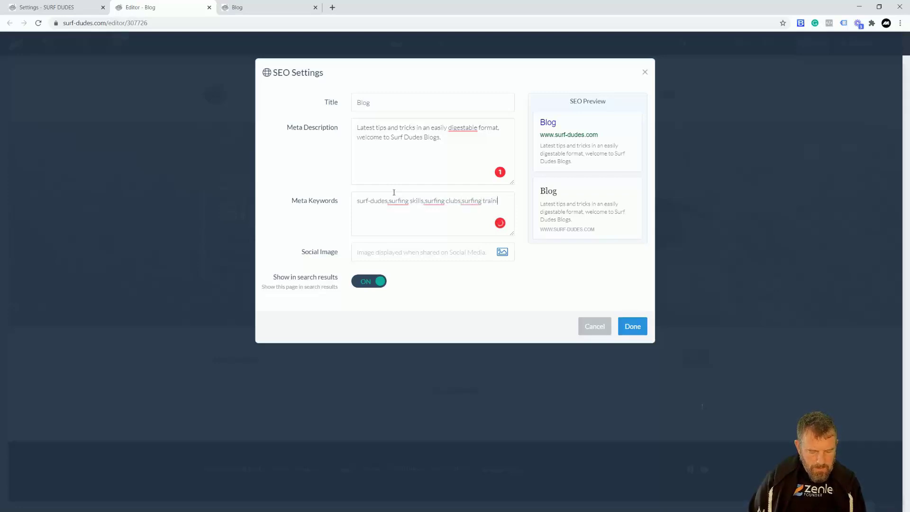
{"action": "type", "text": "urf"}
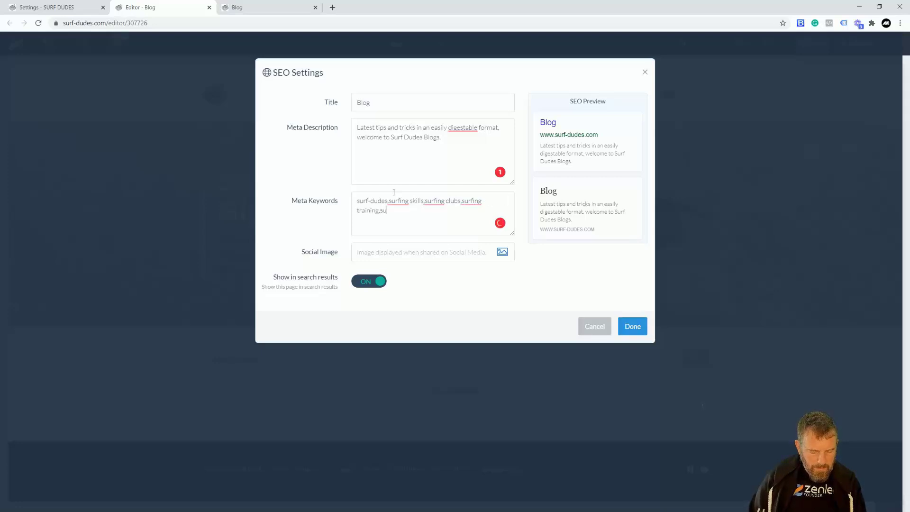
{"action": "type", "text": "ing online t"}
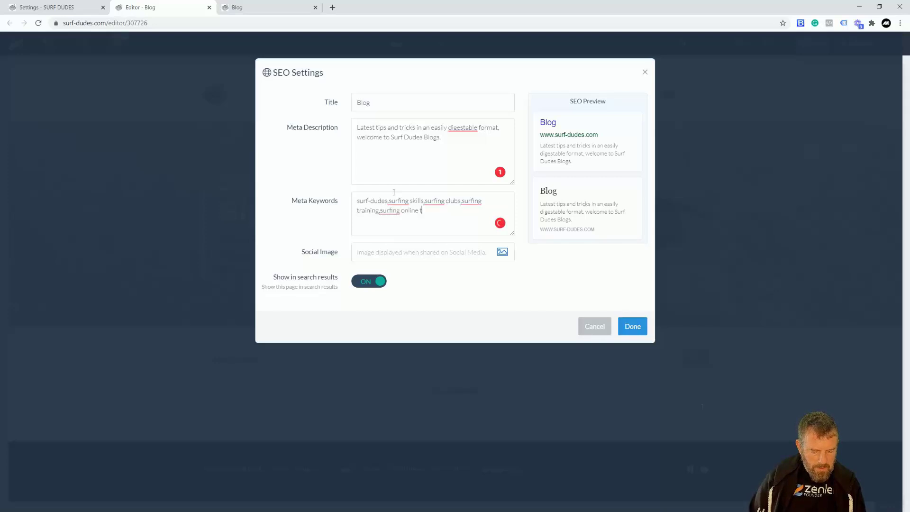
{"action": "type", "text": "raining,down the line"}
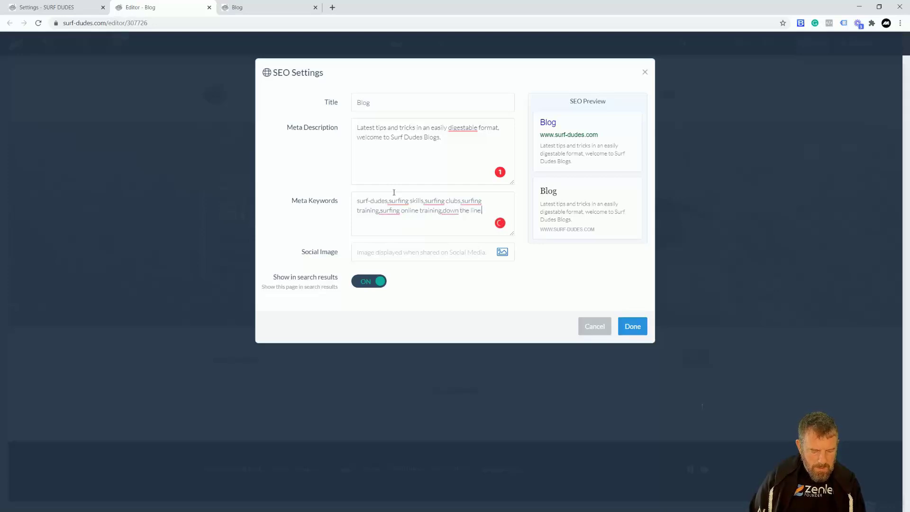
{"action": "type", "text": " skills"}
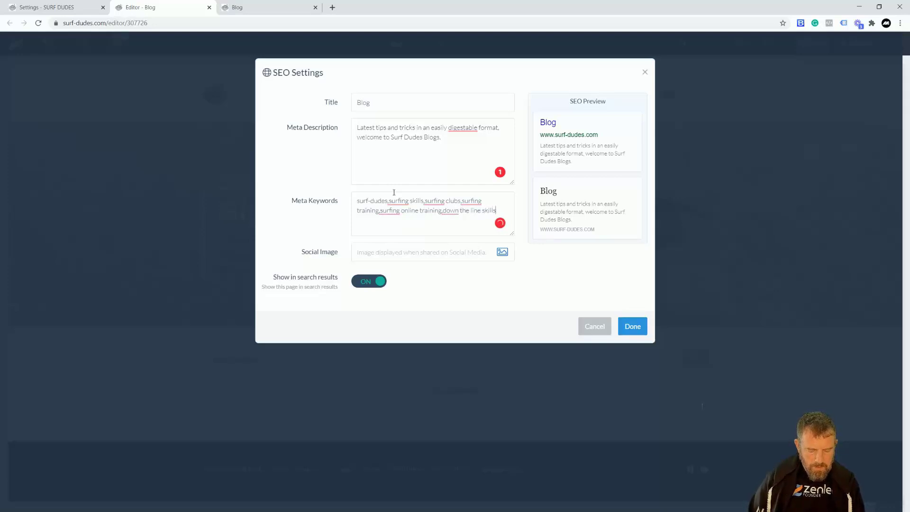
Step: Choose the library image of the surfer on the turquoise wave as the social image and apply the SEO settings
{"action": "left_click", "coordinate": [502, 252]}
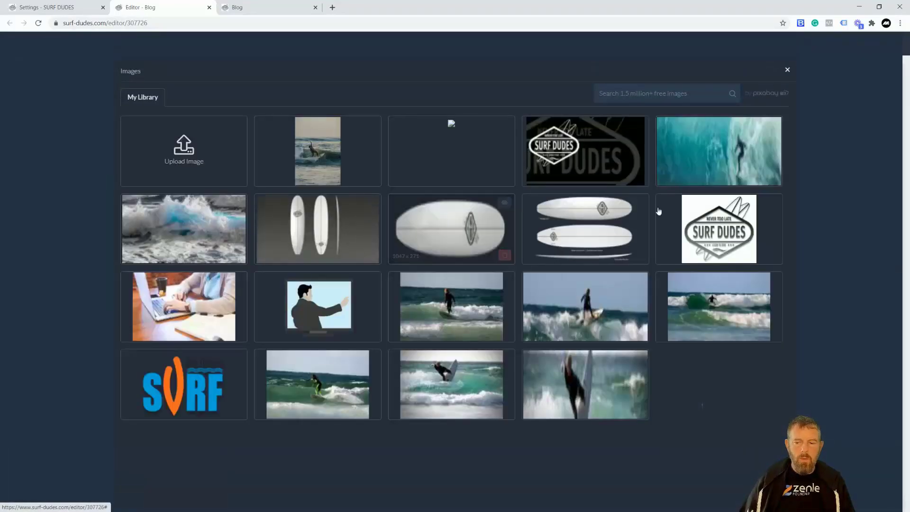
{"action": "left_click", "coordinate": [720, 151]}
{"action": "left_click", "coordinate": [635, 327]}
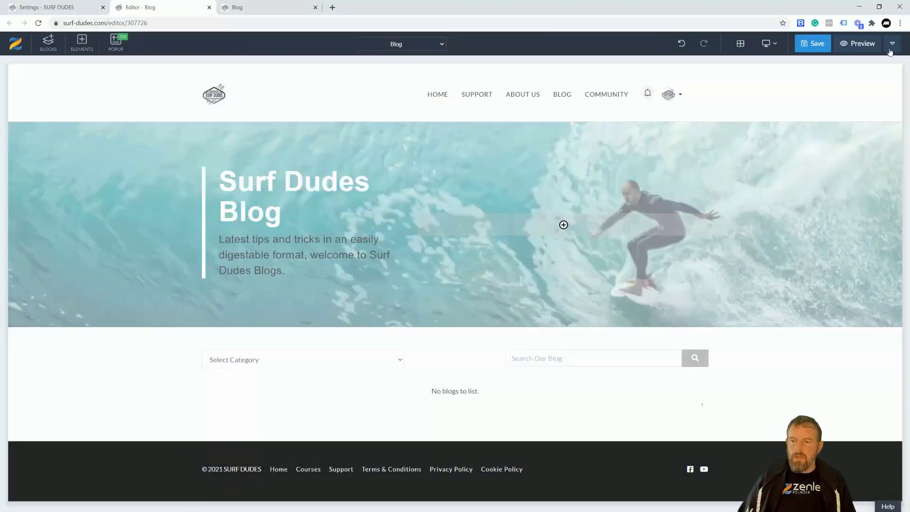
Step: Open the Blog Post page for editing from the blog settings and view the style settings of its content block
{"action": "left_click", "coordinate": [64, 8]}
{"action": "scroll", "coordinate": [444, 241], "scroll_direction": "up", "scroll_amount": 2}
{"action": "scroll", "coordinate": [380, 260], "scroll_direction": "down", "scroll_amount": 5}
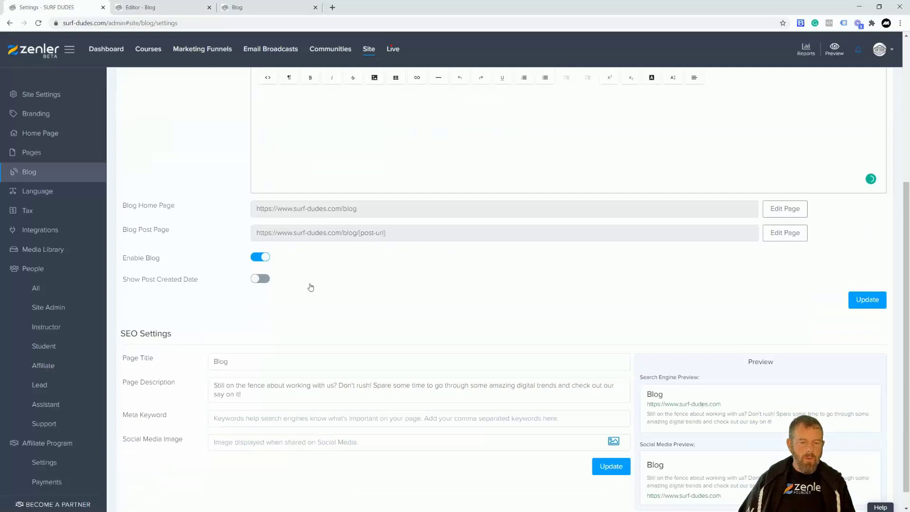
{"action": "scroll", "coordinate": [161, 318], "scroll_direction": "up", "scroll_amount": 3}
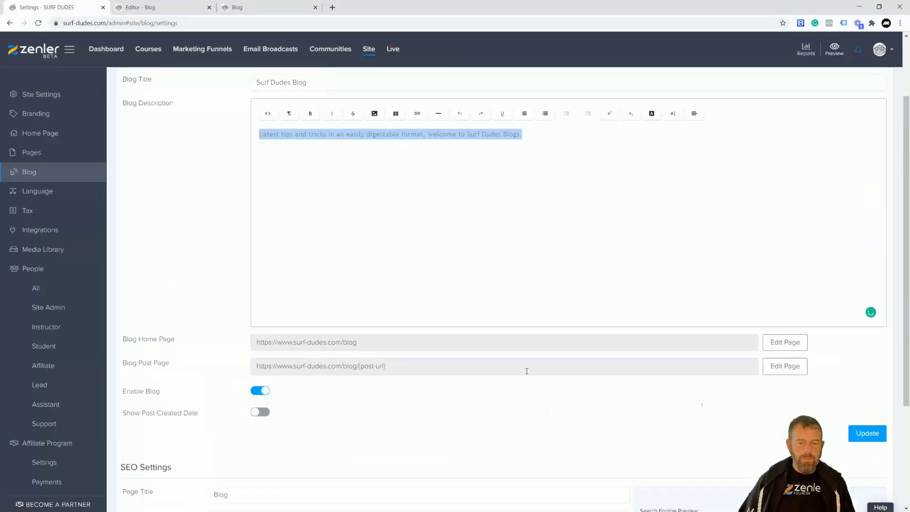
{"action": "left_click", "coordinate": [773, 369]}
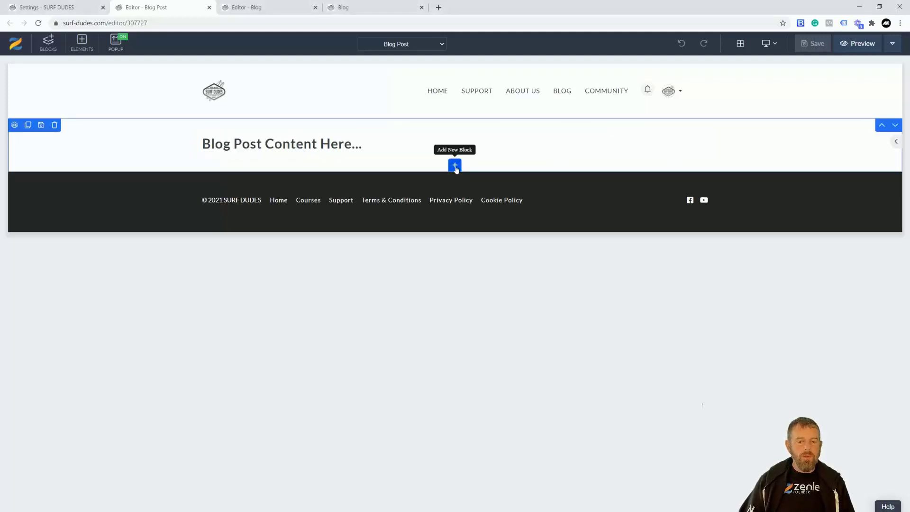
{"action": "left_click", "coordinate": [15, 126]}
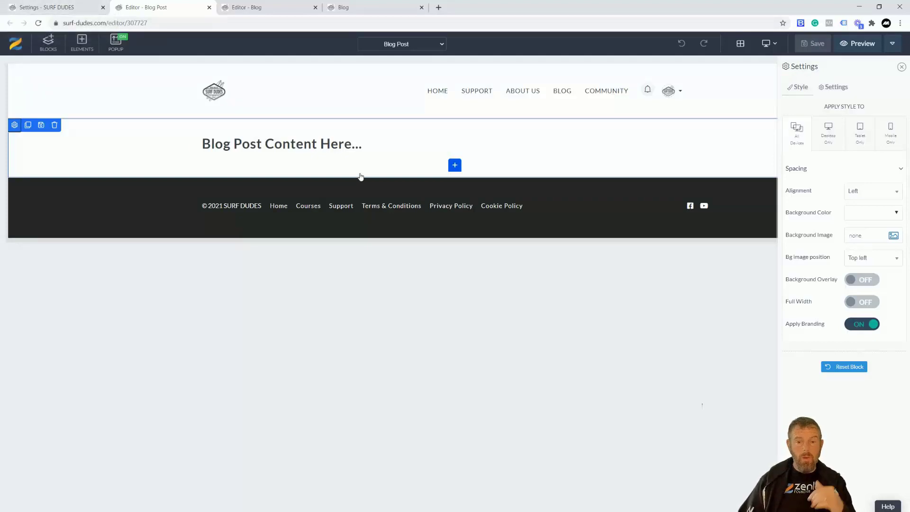
Step: Return to the blog settings and examine the URL of the Blog Post page
{"action": "left_click", "coordinate": [47, 7]}
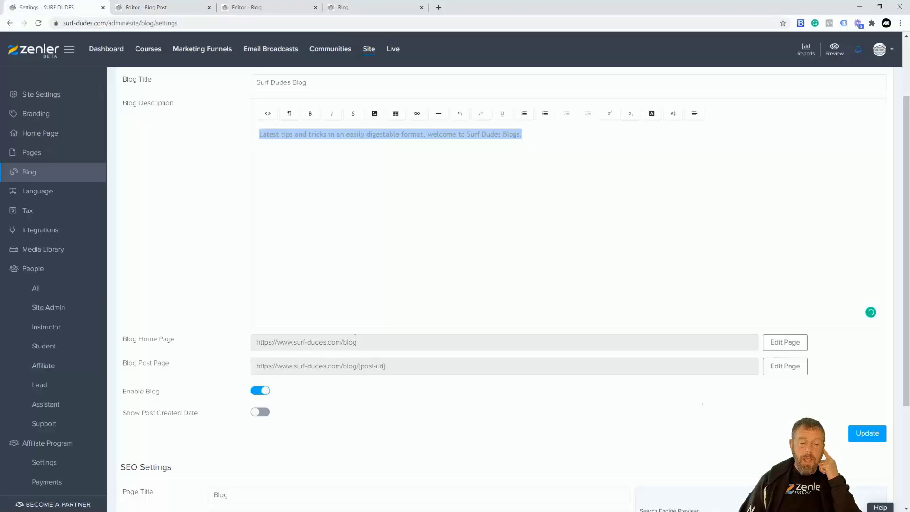
{"action": "left_click_drag", "start_coordinate": [404, 367], "coordinate": [250, 371]}
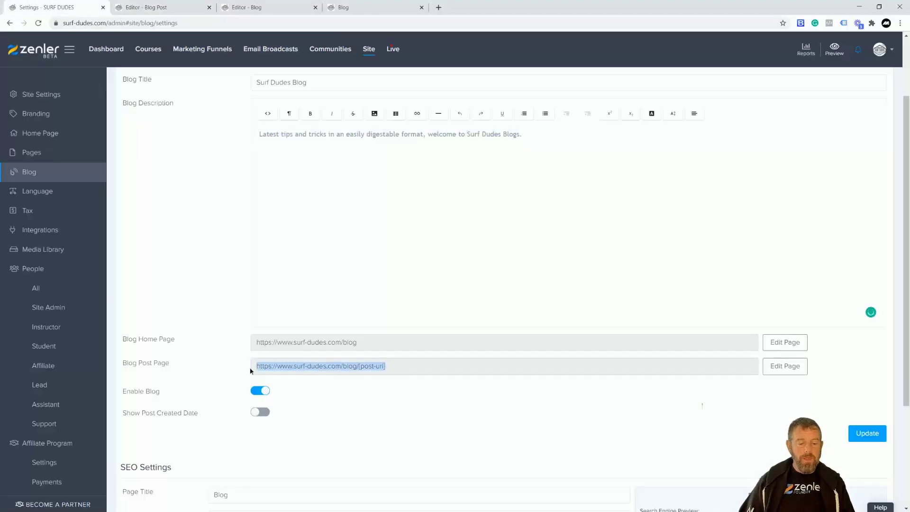
{"action": "left_click", "coordinate": [378, 367]}
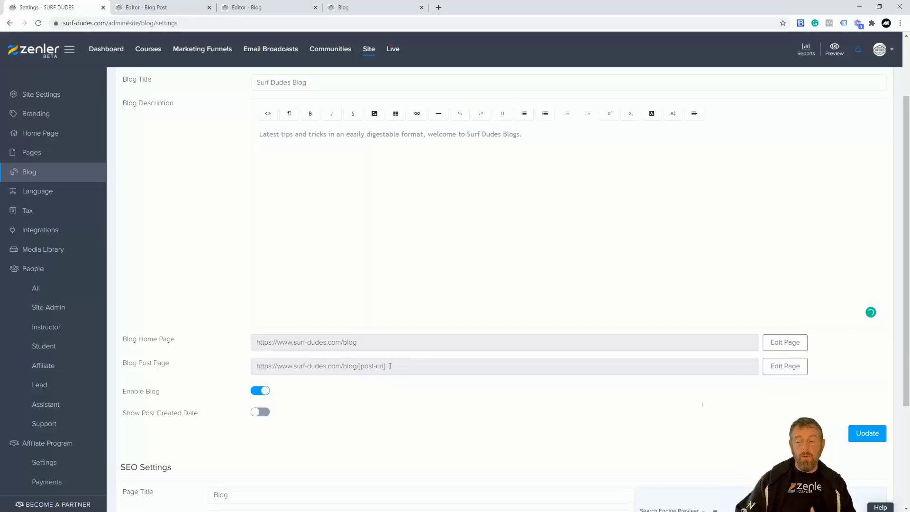
Step: Replace the page description in the blog's SEO settings with the blog description "Latest tips and tricks in an easily digestable format, welcome to Surf Dudes Blogs."
{"action": "scroll", "coordinate": [419, 365], "scroll_direction": "down", "scroll_amount": 1}
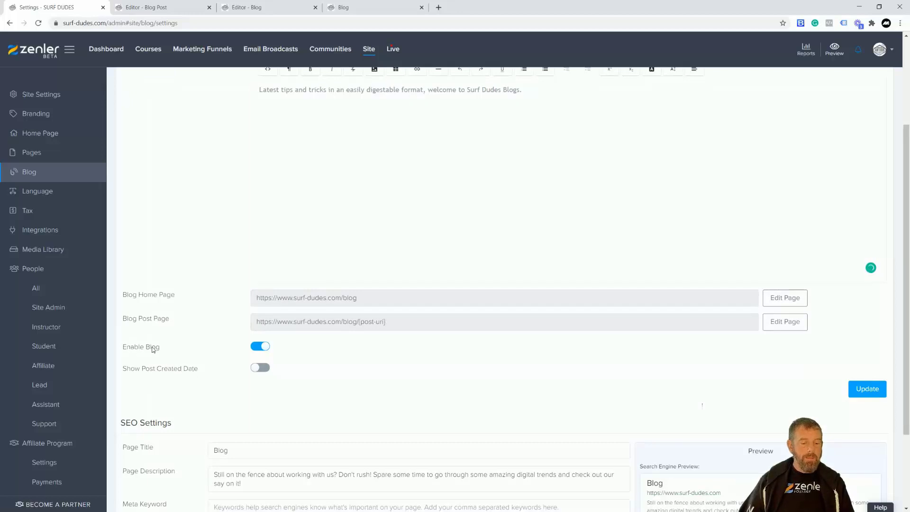
{"action": "scroll", "coordinate": [405, 372], "scroll_direction": "down", "scroll_amount": 2}
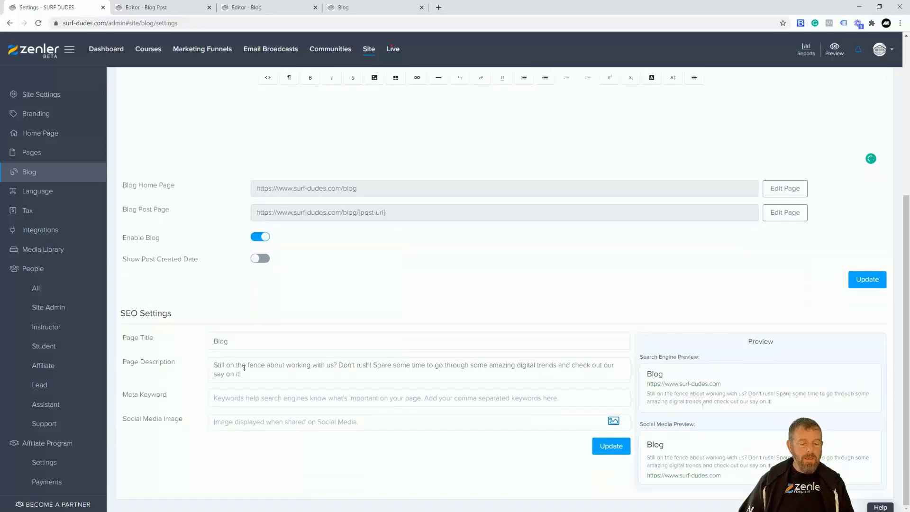
{"action": "scroll", "coordinate": [284, 348], "scroll_direction": "up", "scroll_amount": 2}
{"action": "scroll", "coordinate": [284, 350], "scroll_direction": "down", "scroll_amount": 2}
{"action": "triple_click", "coordinate": [248, 374]}
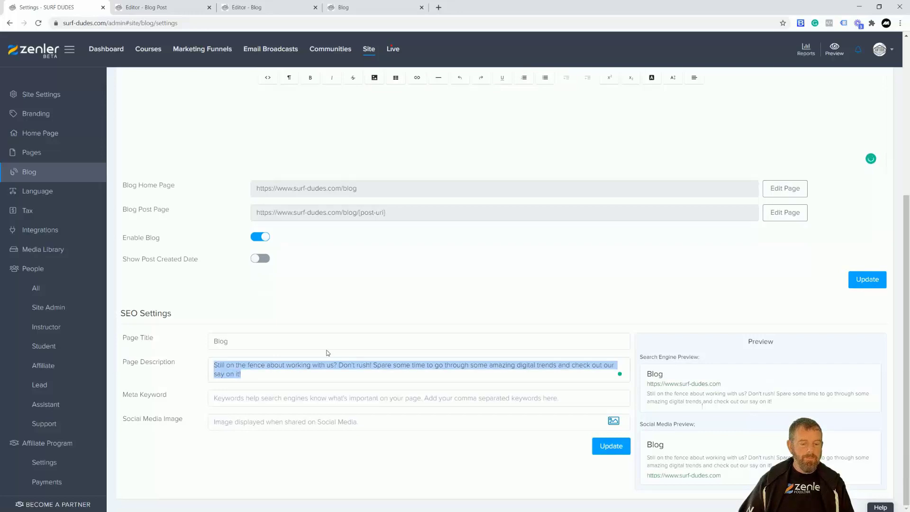
{"action": "scroll", "coordinate": [328, 351], "scroll_direction": "up", "scroll_amount": 4}
{"action": "left_click_drag", "start_coordinate": [558, 206], "coordinate": [200, 215]}
{"action": "key", "text": "ctrl+c"}
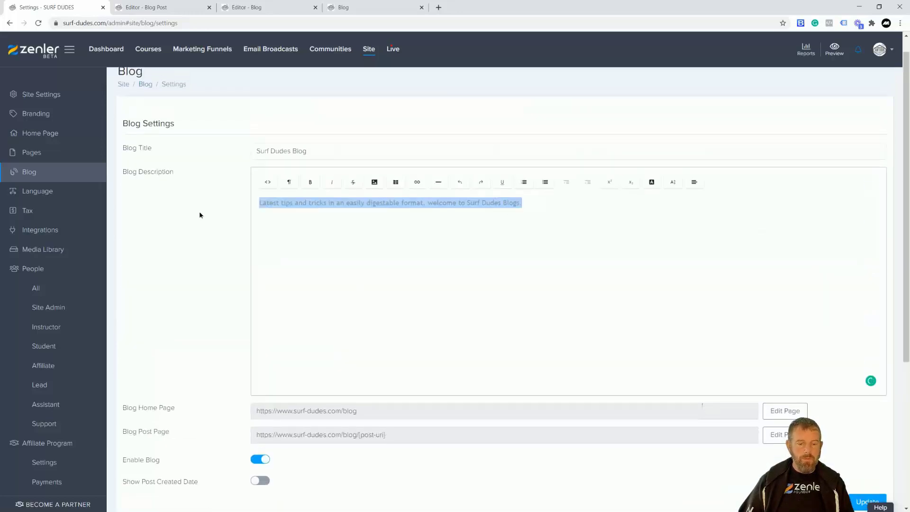
{"action": "key", "text": "ctrl+minus"}
{"action": "scroll", "coordinate": [432, 294], "scroll_direction": "down", "scroll_amount": 3}
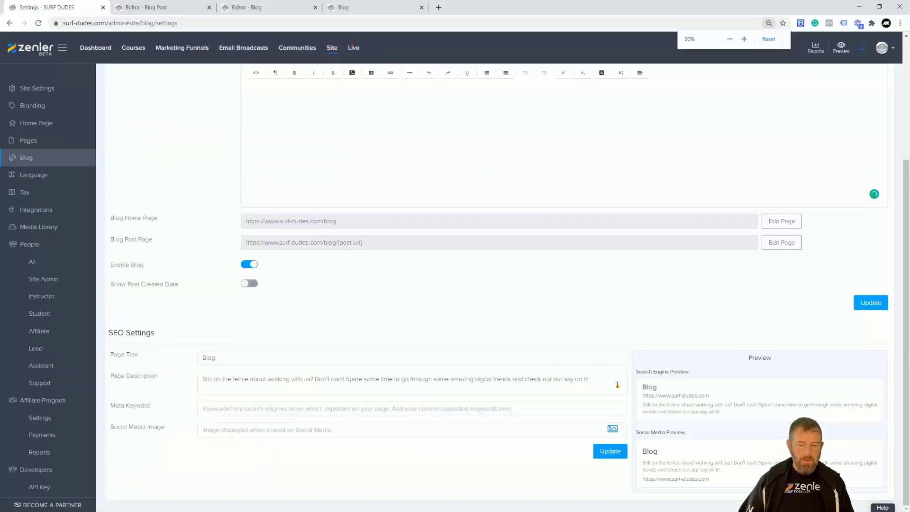
{"action": "left_click_drag", "start_coordinate": [604, 381], "coordinate": [195, 371]}
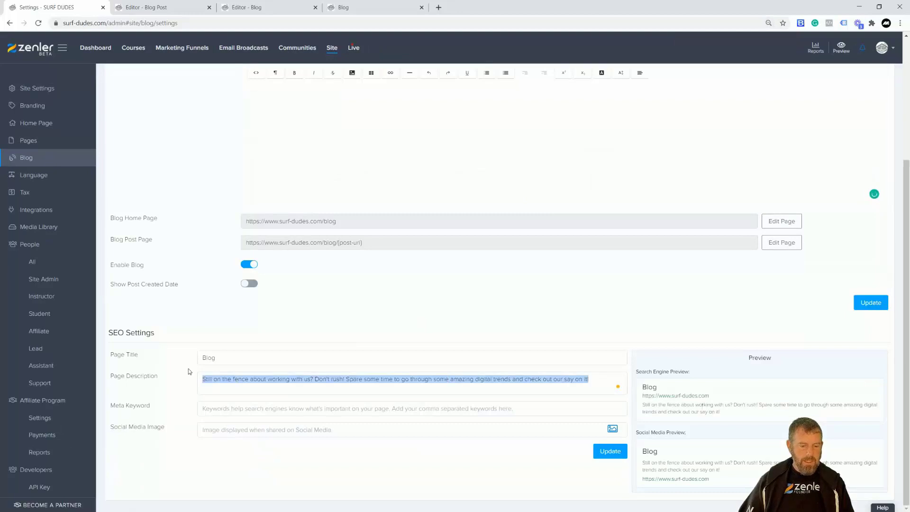
{"action": "scroll", "coordinate": [366, 326], "scroll_direction": "up", "scroll_amount": 4}
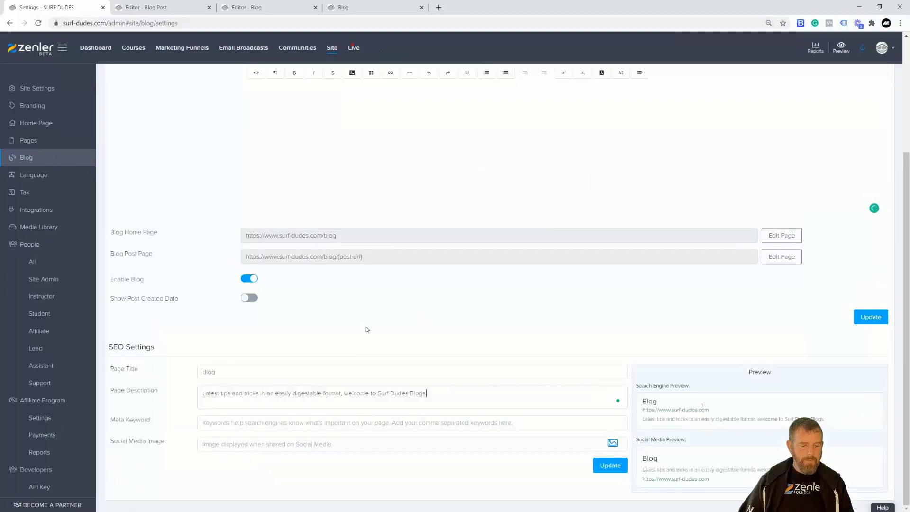
Step: Copy the blog title "Surf Dudes Blog" into the SEO page title, replacing its existing text
{"action": "left_click_drag", "start_coordinate": [308, 157], "coordinate": [216, 160]}
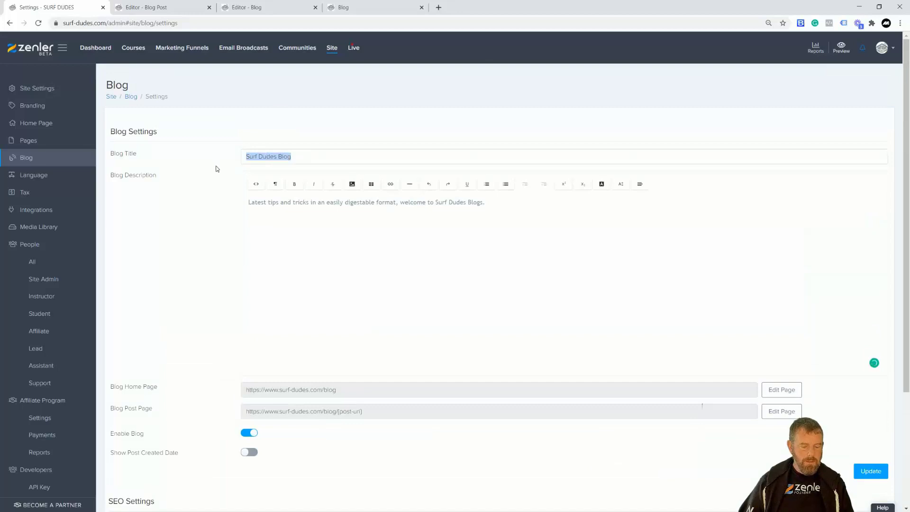
{"action": "key", "text": "ctrl+v"}
{"action": "key", "text": "ctrl+z"}
{"action": "key", "text": "ctrl+c"}
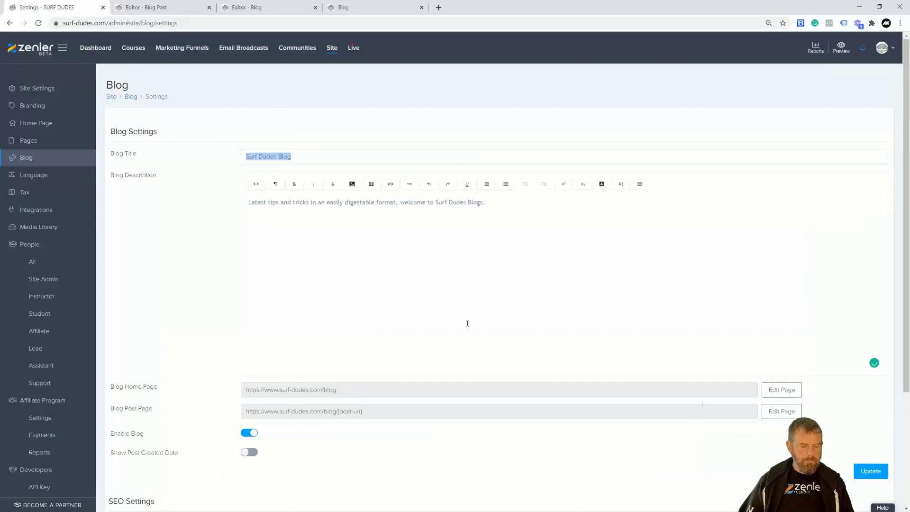
{"action": "scroll", "coordinate": [468, 323], "scroll_direction": "down", "scroll_amount": 3}
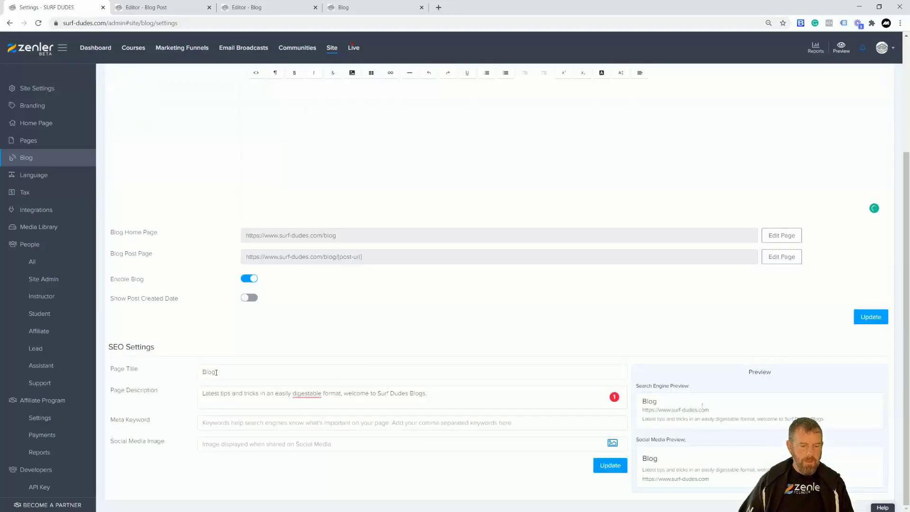
{"action": "left_click_drag", "start_coordinate": [223, 373], "coordinate": [193, 375]}
{"action": "key", "text": "ctrl+v"}
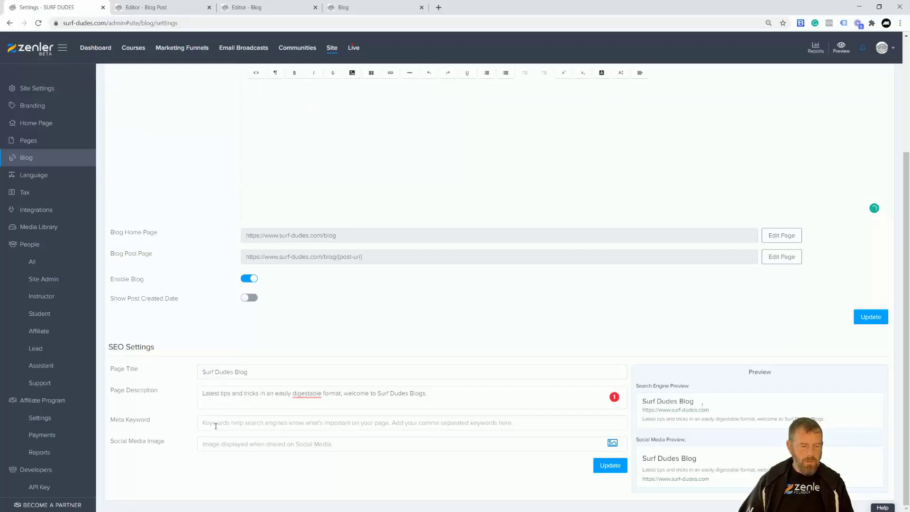
Step: Set the SEO social media image to wave-1246560_1920.jpg from the library
{"action": "left_click", "coordinate": [612, 443]}
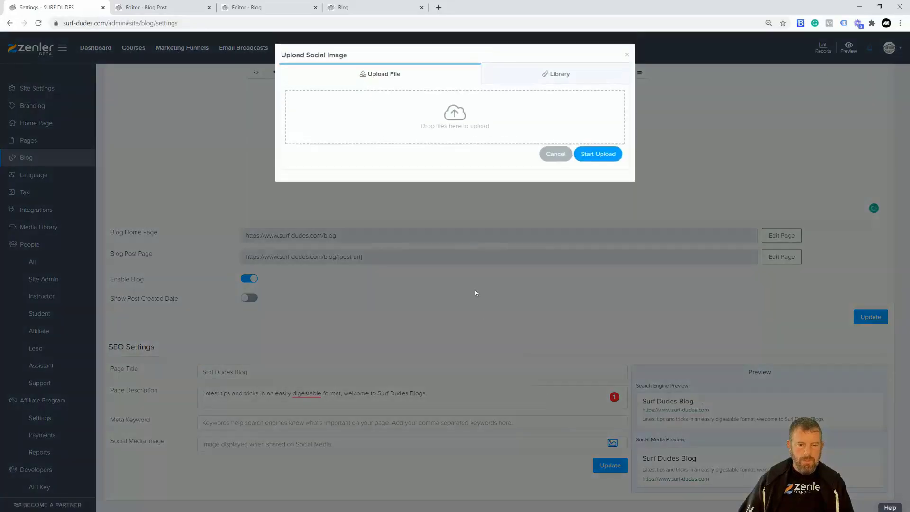
{"action": "left_click", "coordinate": [574, 75]}
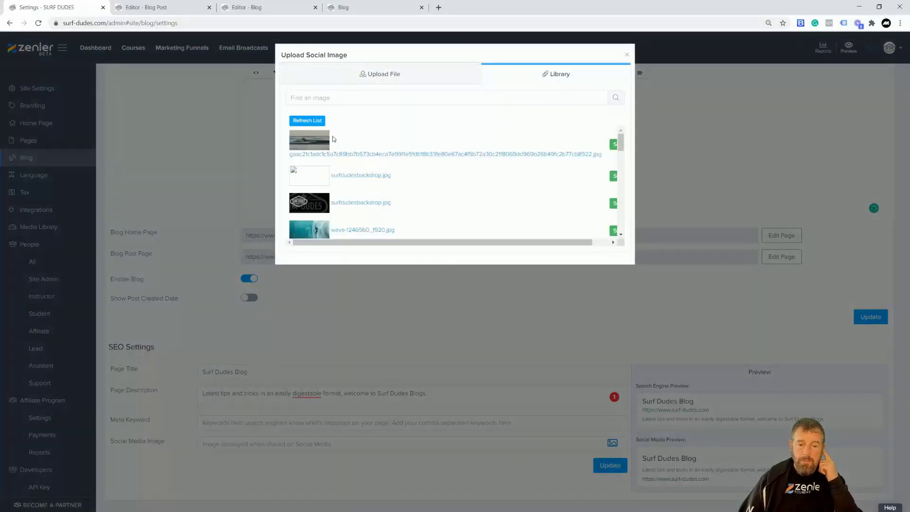
{"action": "left_click", "coordinate": [614, 232]}
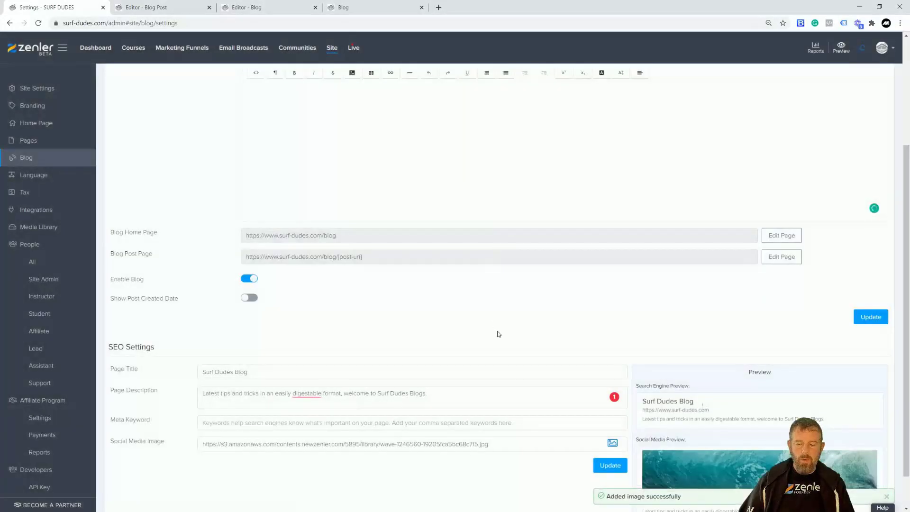
Step: Correct "digestable" to "digestible" in the SEO page description using the spelling suggestion
{"action": "scroll", "coordinate": [527, 349], "scroll_direction": "down", "scroll_amount": 1}
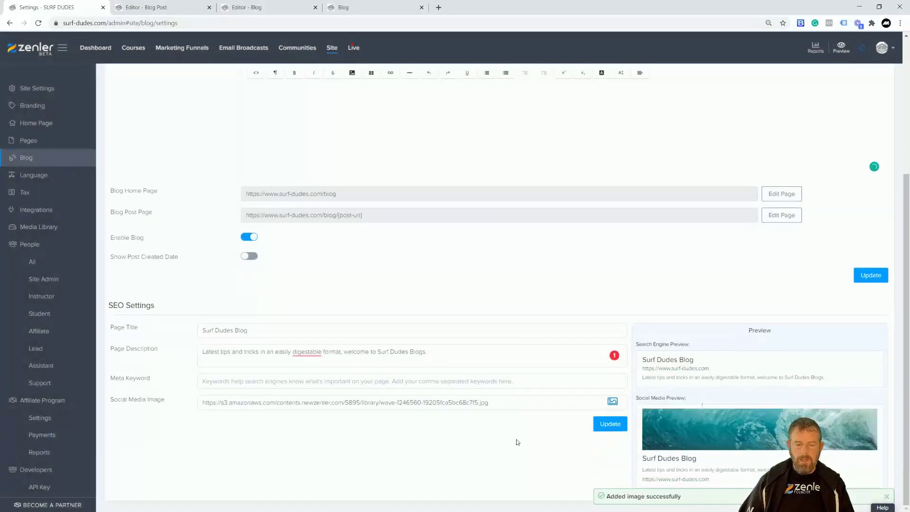
{"action": "mouse_move", "coordinate": [306, 352]}
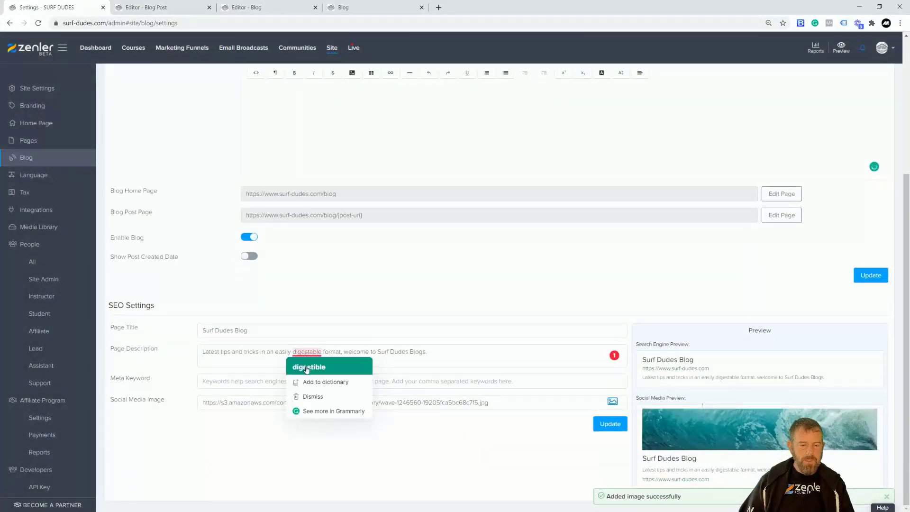
{"action": "left_click", "coordinate": [307, 367]}
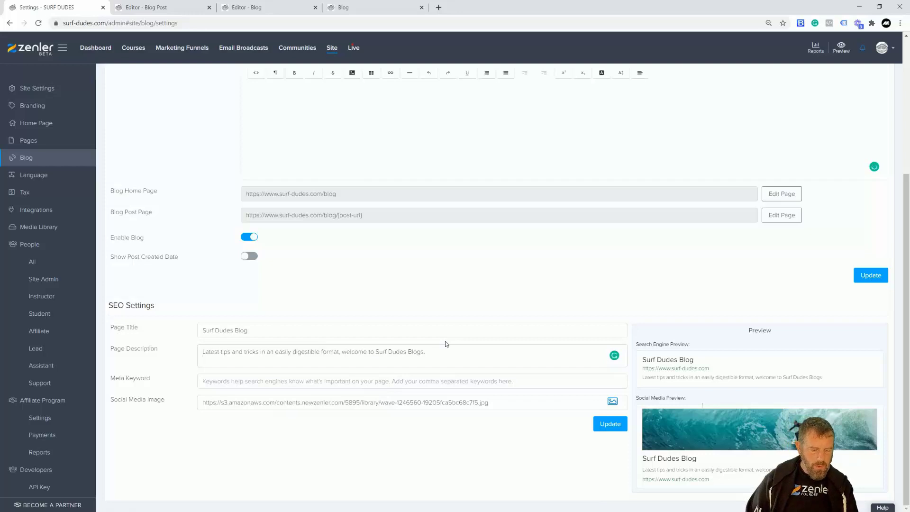
{"action": "type", "text": "surf"}
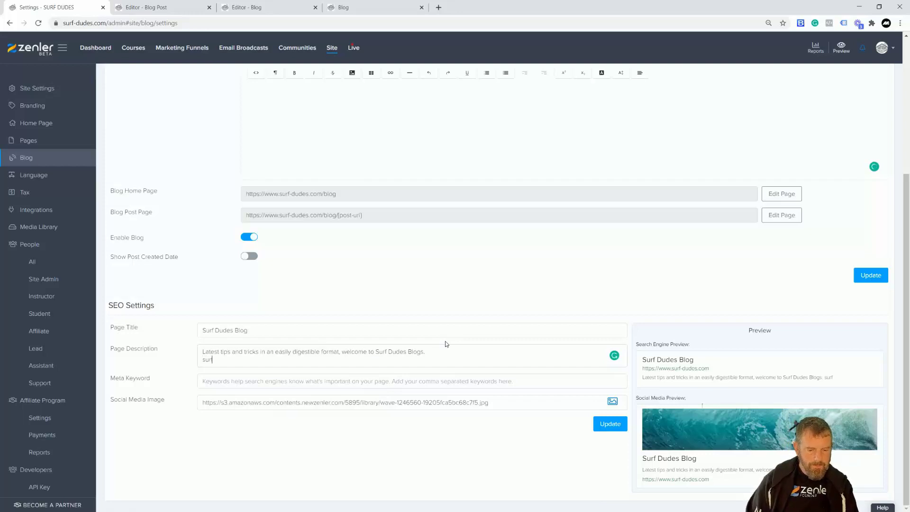
{"action": "type", "text": "-d"}
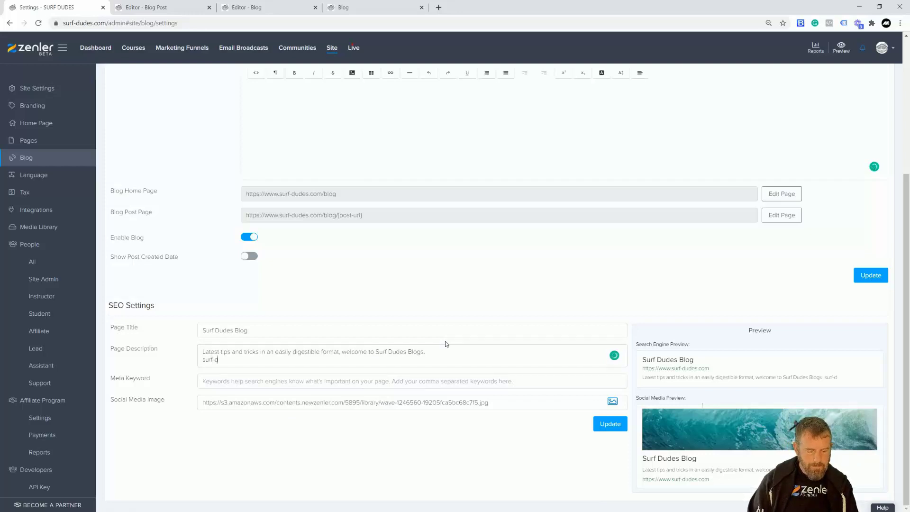
{"action": "type", "text": "udes.com"}
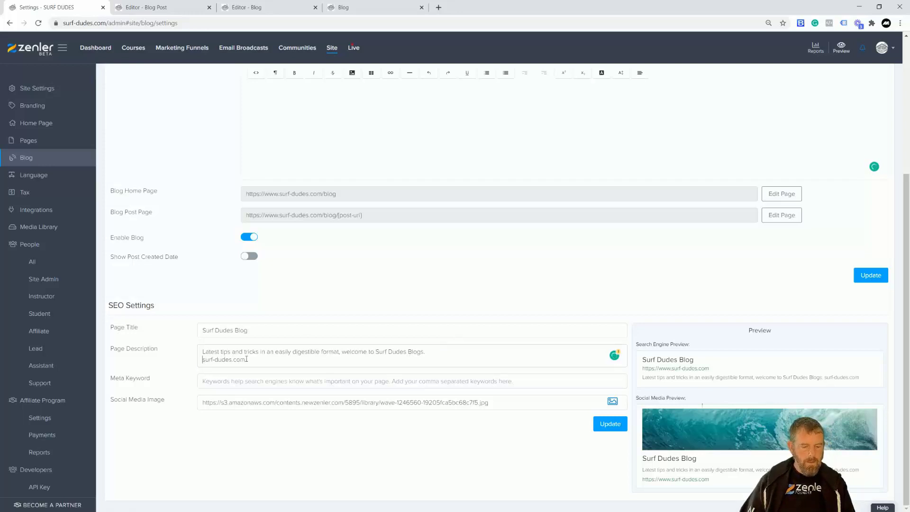
{"action": "key", "text": "Home"}
{"action": "type", "text": "www."}
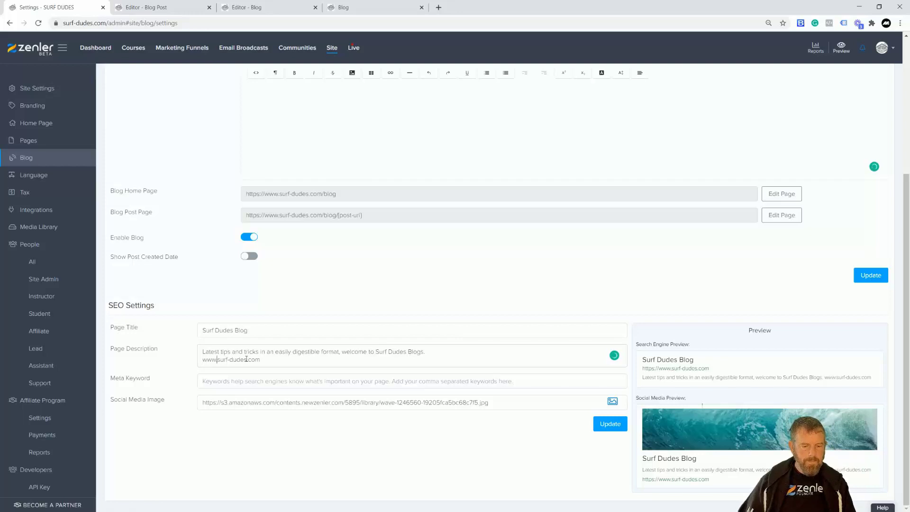
{"action": "left_click", "coordinate": [871, 276]}
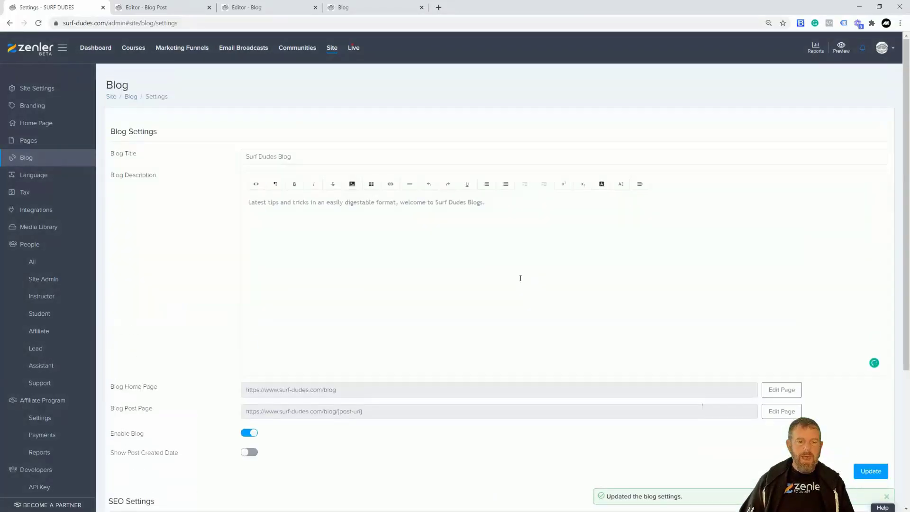
Step: Open the blog post overview, look at the live blog home page, and return to the overview
{"action": "left_click", "coordinate": [128, 97]}
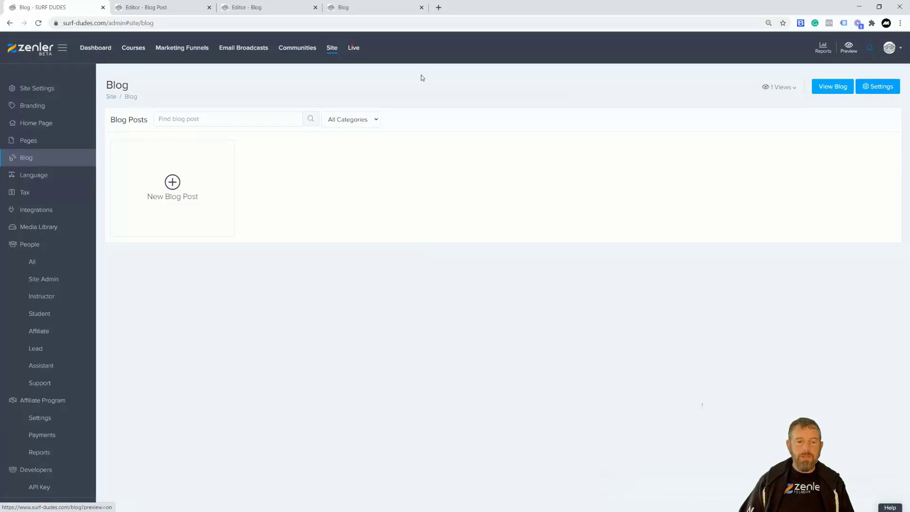
{"action": "left_click", "coordinate": [359, 9]}
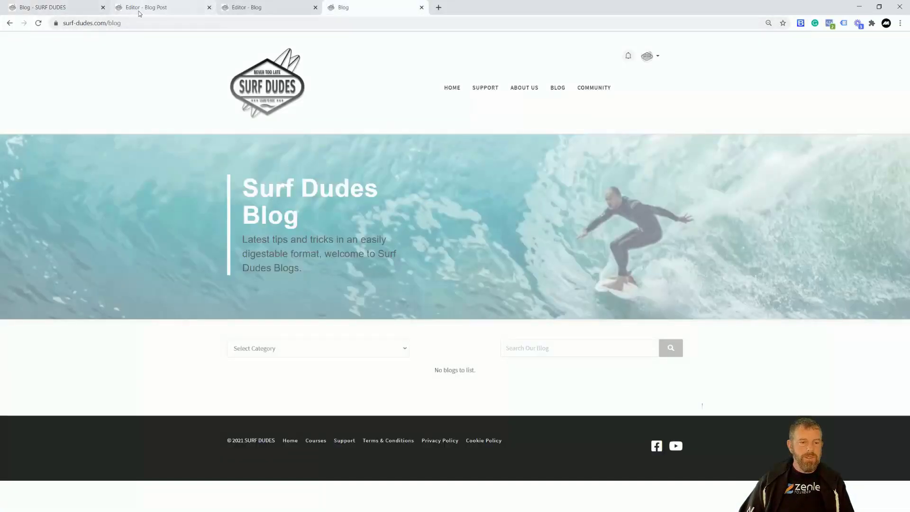
{"action": "left_click", "coordinate": [64, 10]}
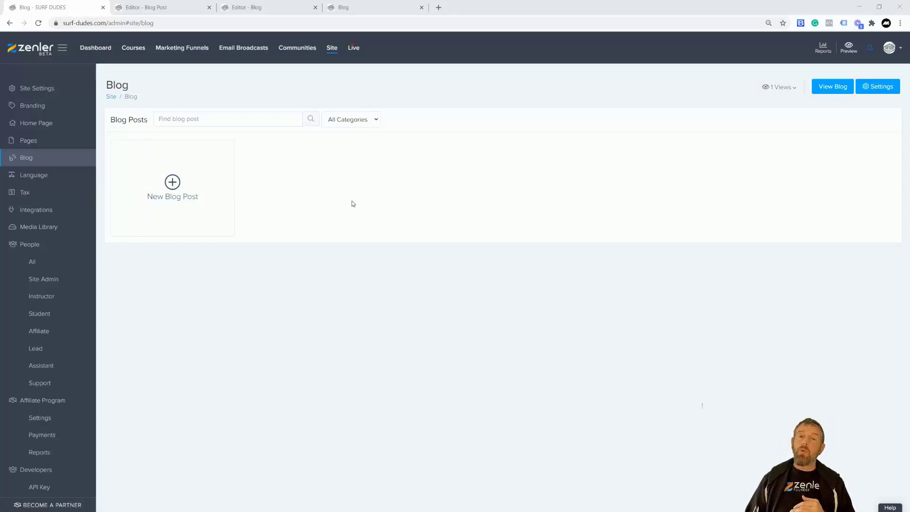
Step: Start a new blog post with the title "As a beginner how do I start Surfing"
{"action": "left_click", "coordinate": [172, 185]}
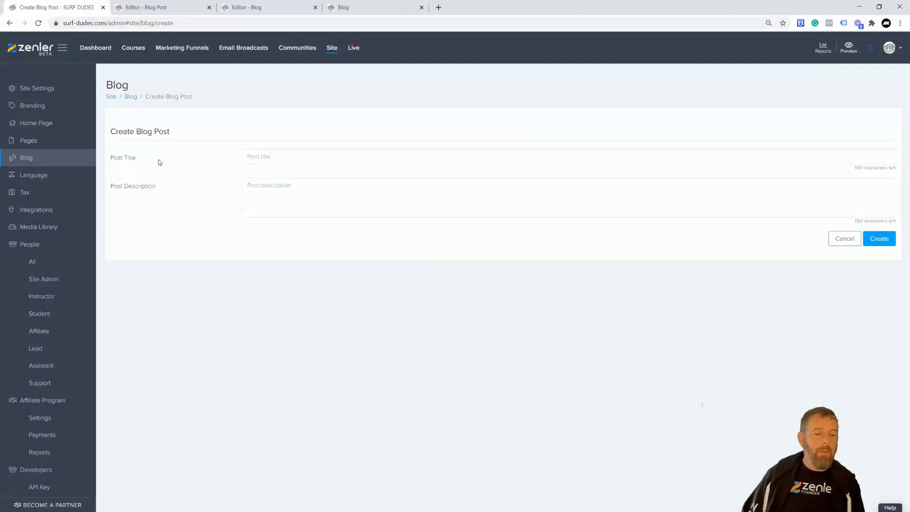
{"action": "left_click", "coordinate": [276, 155]}
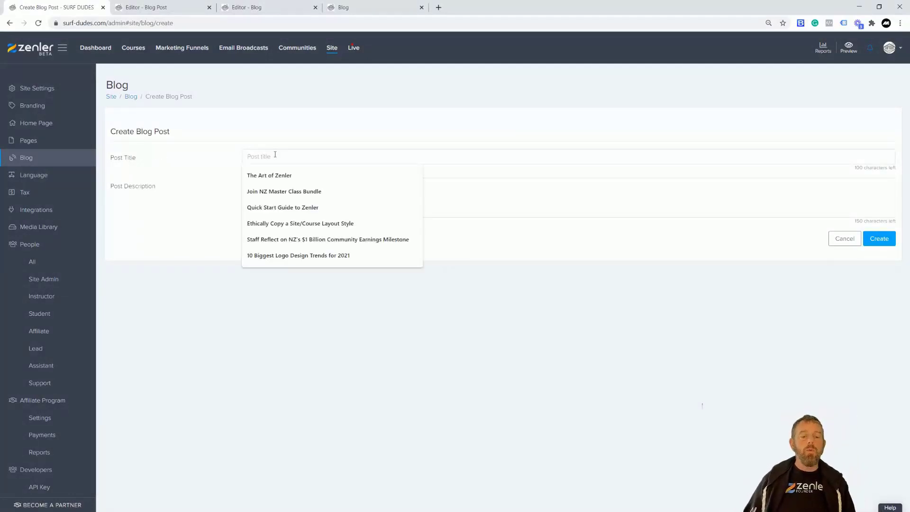
{"action": "left_click", "coordinate": [226, 154]}
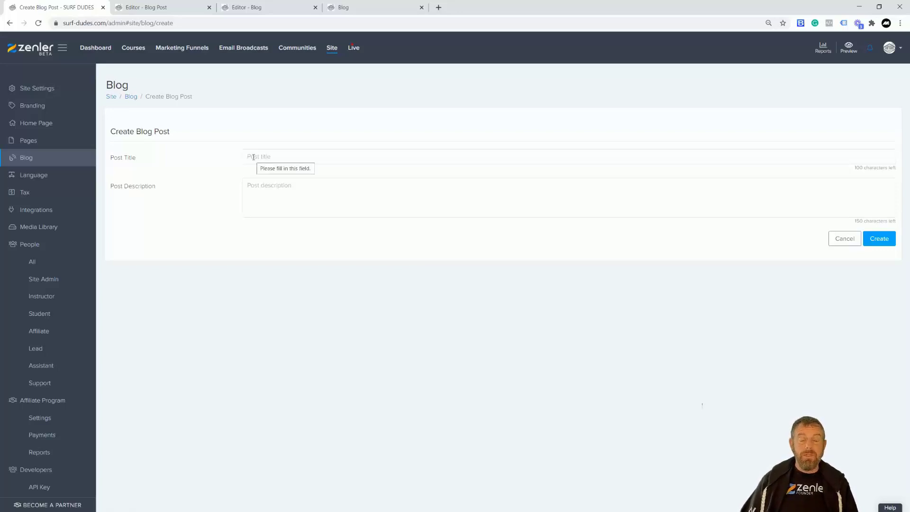
{"action": "left_click", "coordinate": [287, 155]}
{"action": "type", "text": "As "}
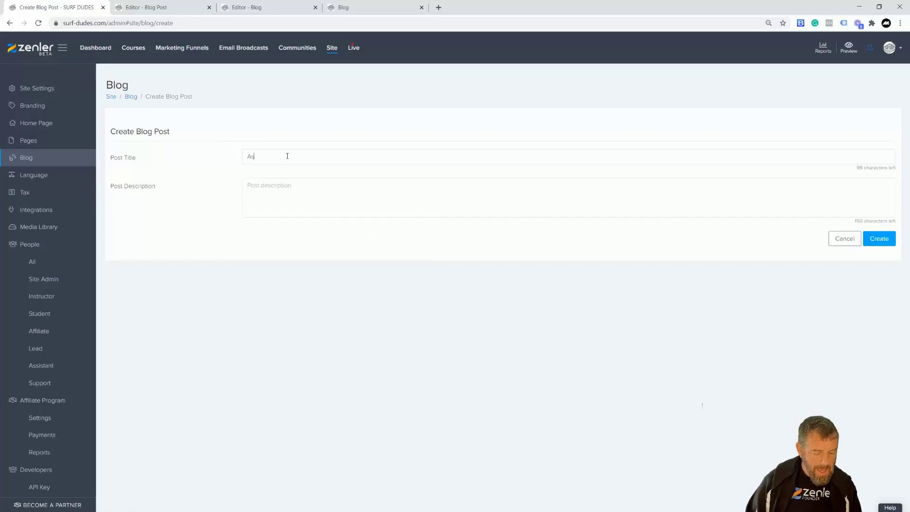
{"action": "type", "text": "a begin"}
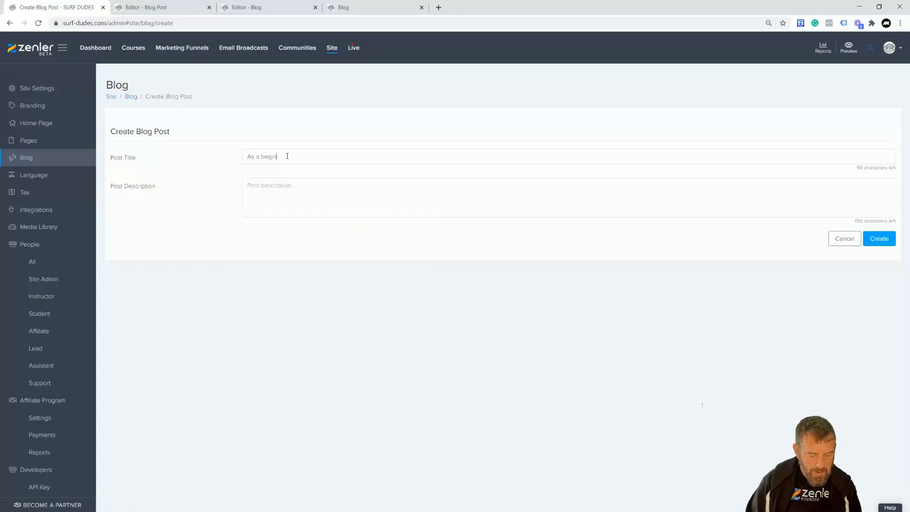
{"action": "type", "text": "ner how "}
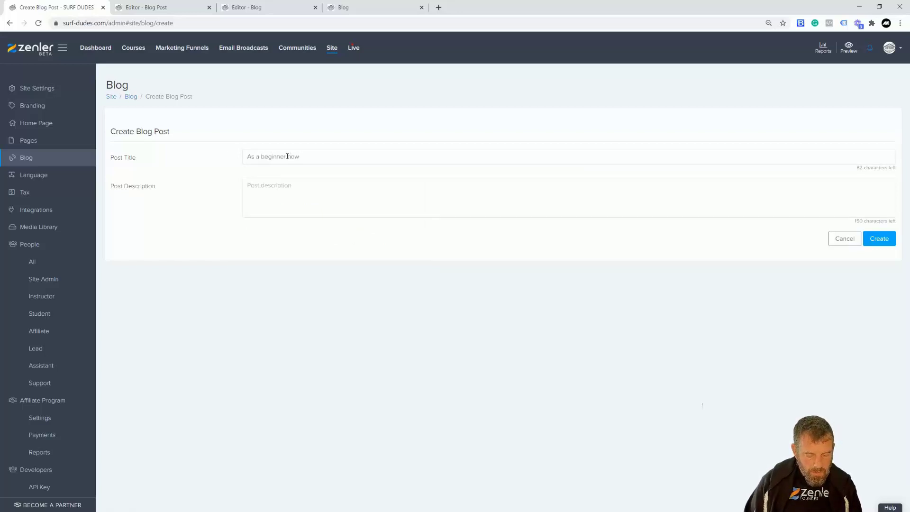
{"action": "type", "text": "do I s"}
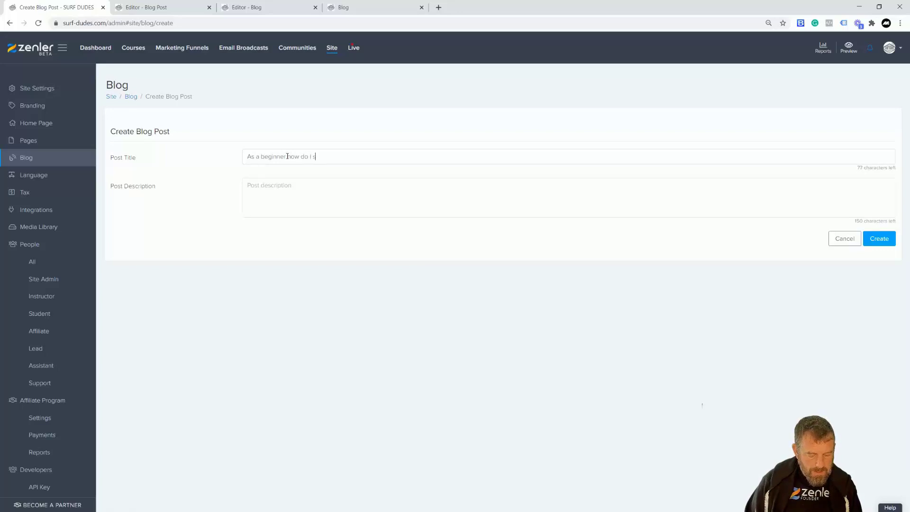
{"action": "type", "text": "tart Sur"}
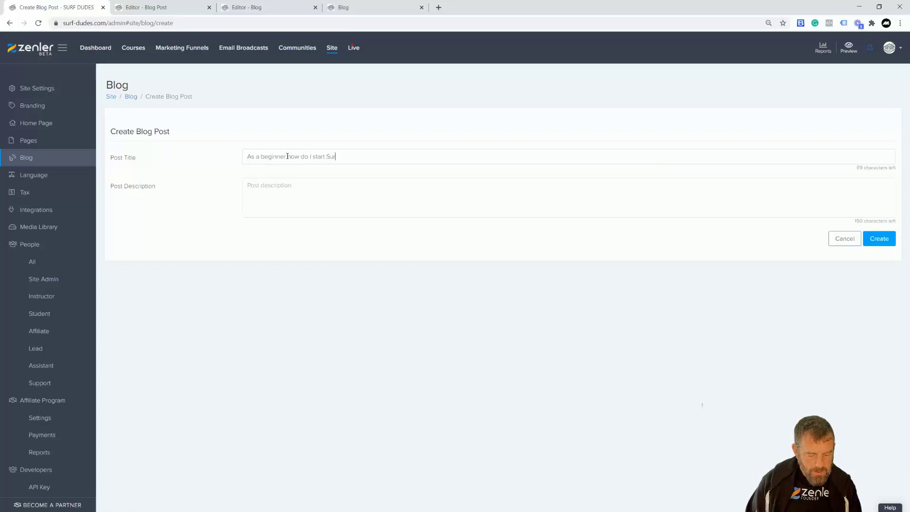
{"action": "type", "text": "fing"}
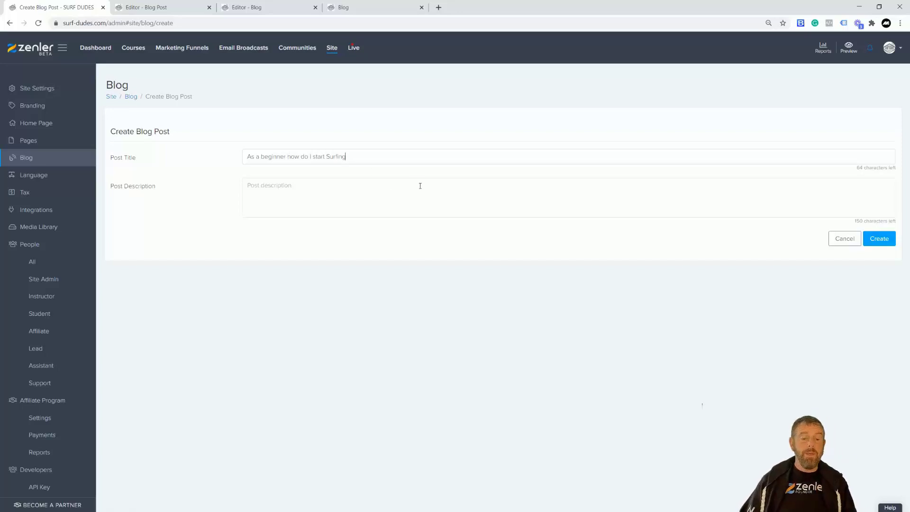
Step: Capitalize "Beginner" and "Start" in the post title so it reads "As a Beginner how do I Start Surfing"
{"action": "left_click_drag", "start_coordinate": [265, 156], "coordinate": [261, 157]}
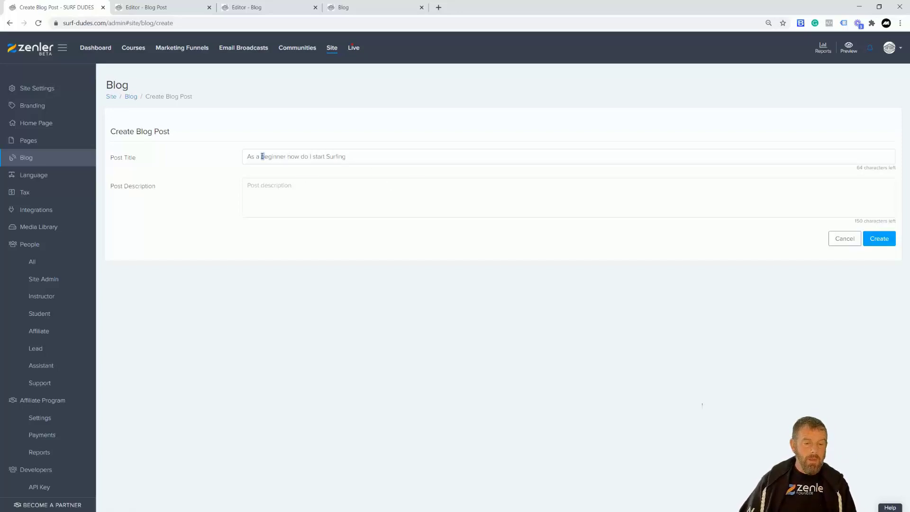
{"action": "type", "text": "B"}
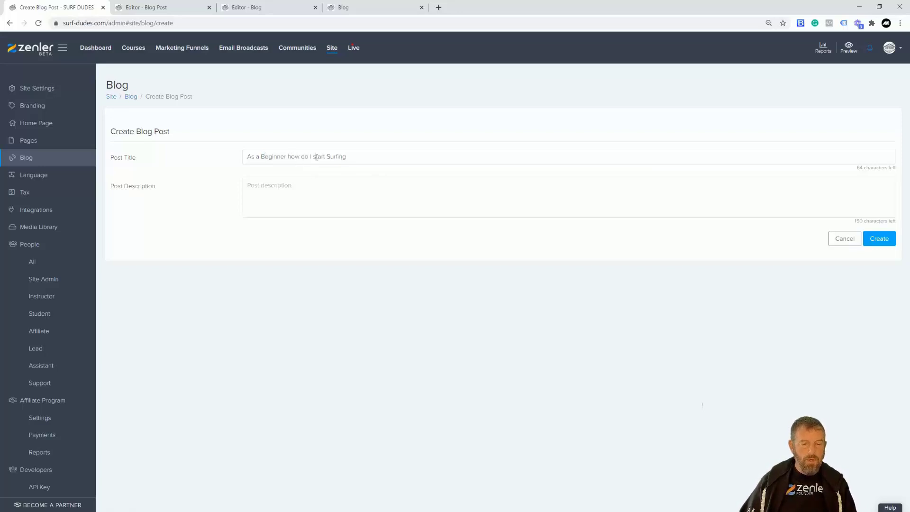
{"action": "type", "text": "S"}
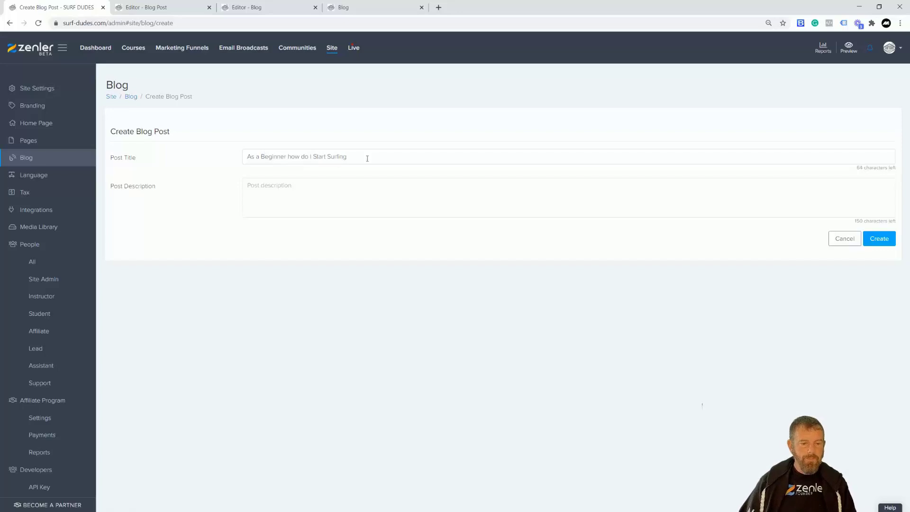
Step: Enter the post description running from "As a beginner it hard to know where to start" to "we will get you surfing." and create the post
{"action": "left_click", "coordinate": [291, 190]}
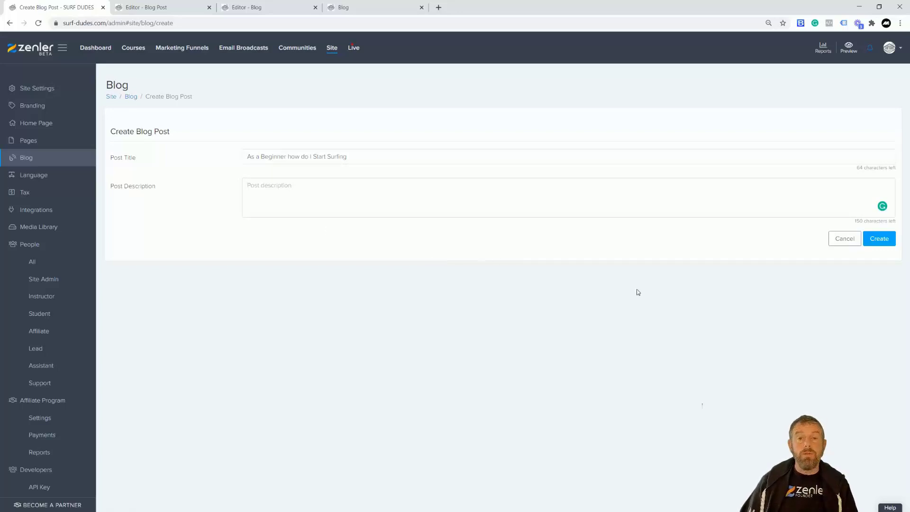
{"action": "type", "text": "As a beginner it hard to know where to start when taking up surfing!. Don' worry follow our Blog and Join our membership and we will get you surfing."}
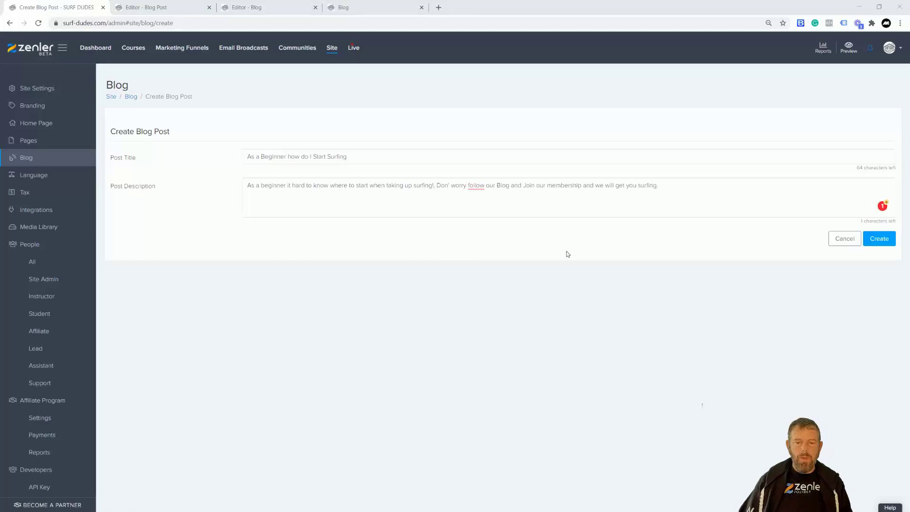
{"action": "mouse_move", "coordinate": [476, 186]}
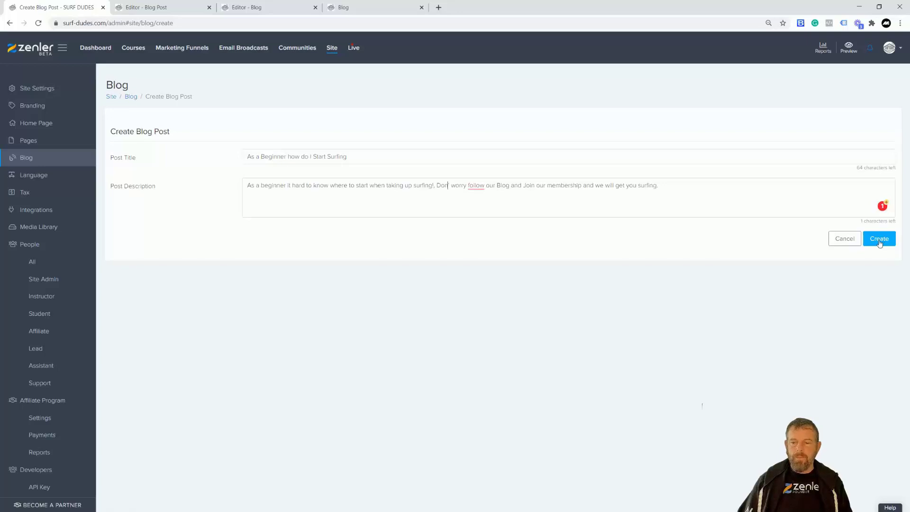
{"action": "left_click_drag", "start_coordinate": [858, 169], "coordinate": [880, 167]}
{"action": "left_click", "coordinate": [380, 154]}
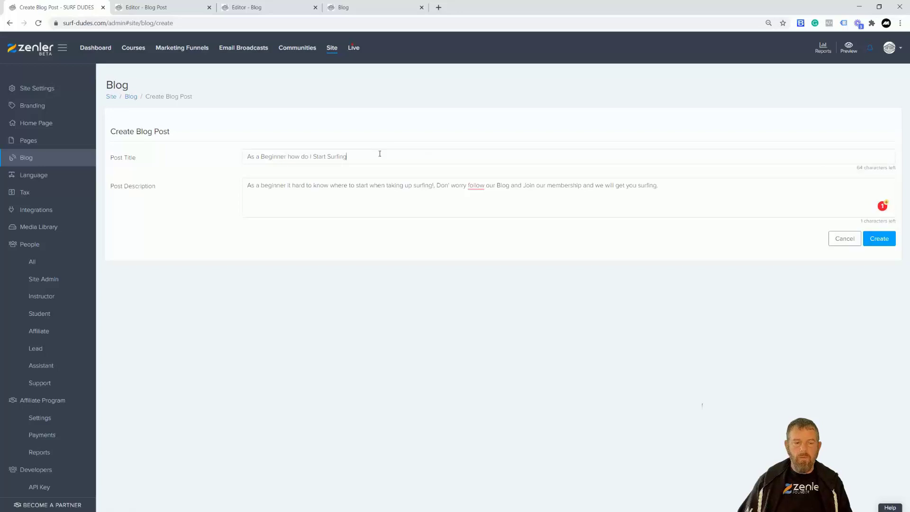
{"action": "left_click", "coordinate": [878, 240]}
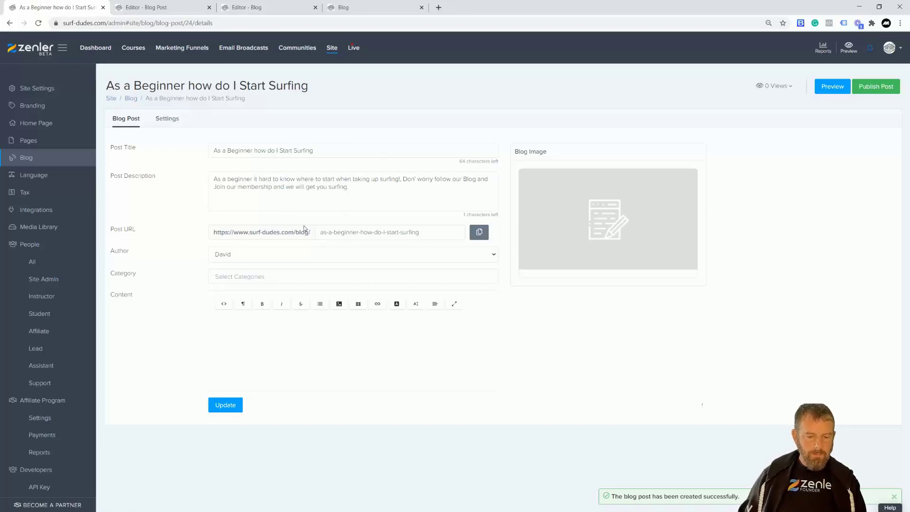
Step: Compare the new post's URL slug with its title and view the available authors
{"action": "left_click_drag", "start_coordinate": [420, 232], "coordinate": [321, 210]}
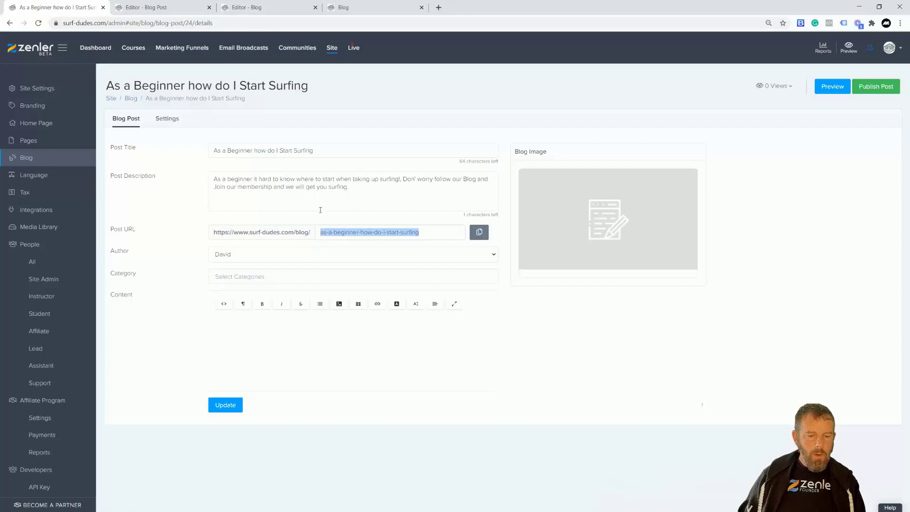
{"action": "left_click_drag", "start_coordinate": [313, 150], "coordinate": [212, 150]}
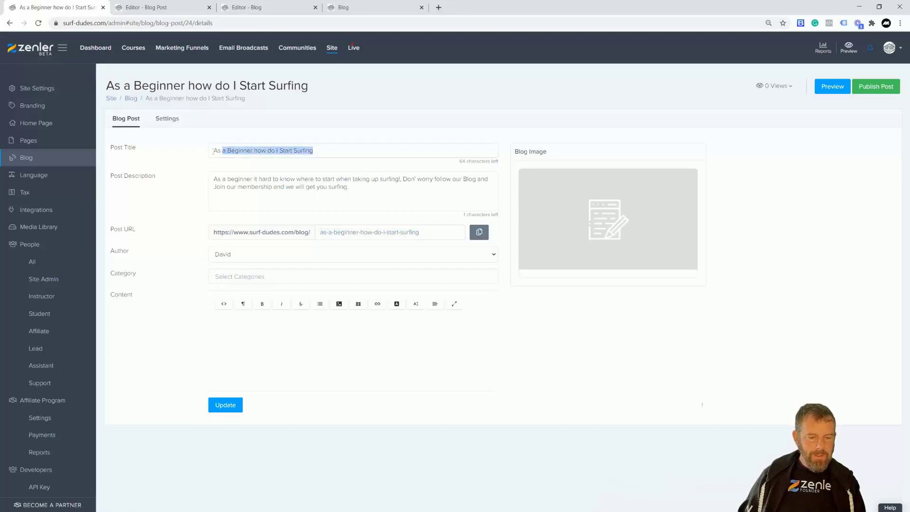
{"action": "left_click", "coordinate": [369, 231]}
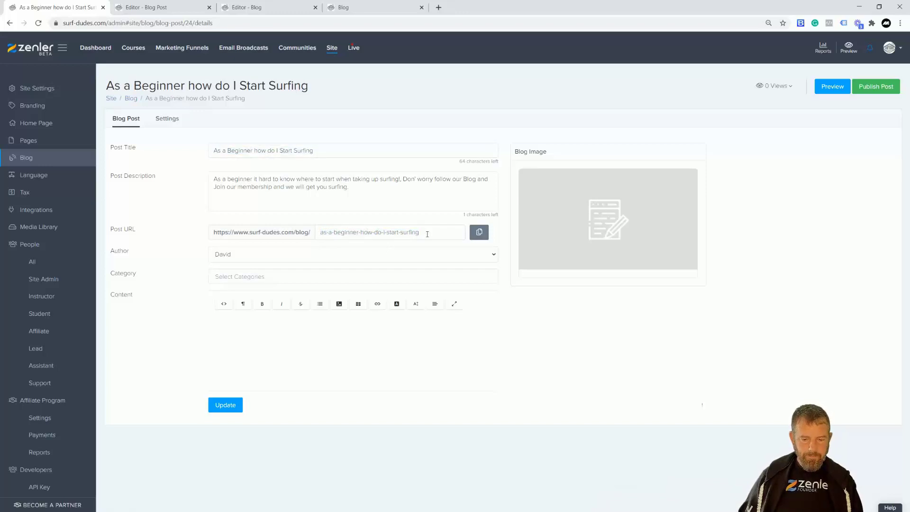
{"action": "left_click_drag", "start_coordinate": [424, 232], "coordinate": [320, 232]}
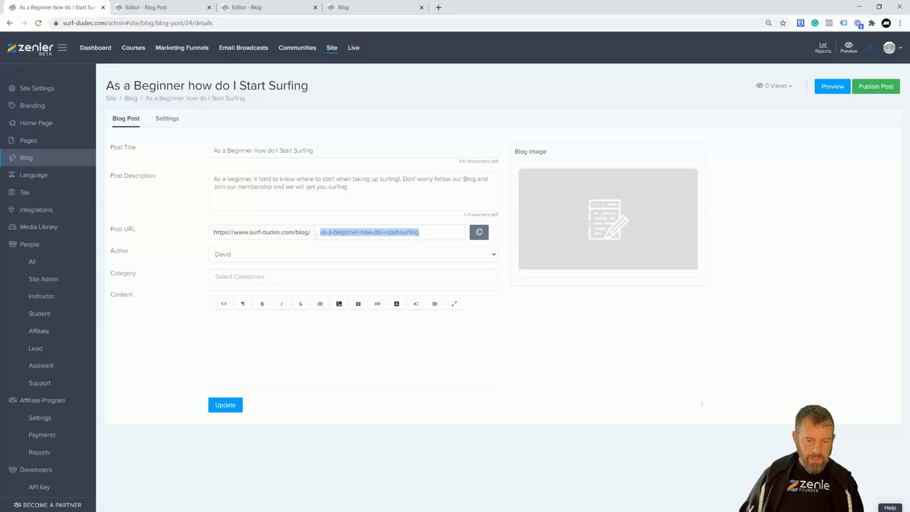
{"action": "left_click", "coordinate": [422, 232]}
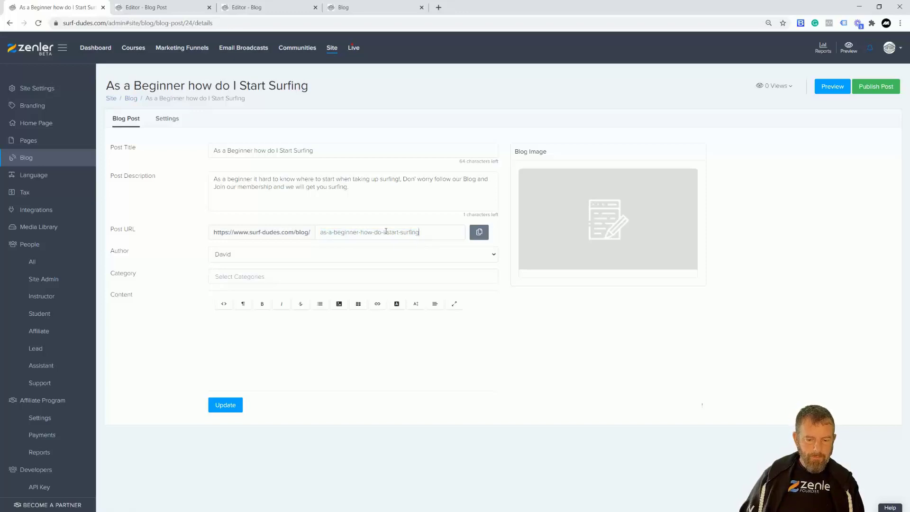
{"action": "key", "text": "Left"}
{"action": "key", "text": "Left"}
{"action": "key", "text": "Left"}
{"action": "key", "text": "Left"}
{"action": "key", "text": "Left"}
{"action": "key", "text": "Left"}
{"action": "key", "text": "Left"}
{"action": "key", "text": "Left"}
{"action": "key", "text": "Left"}
{"action": "key", "text": "Left"}
{"action": "key", "text": "Left"}
{"action": "key", "text": "Left"}
{"action": "key", "text": "Left"}
{"action": "key", "text": "Left"}
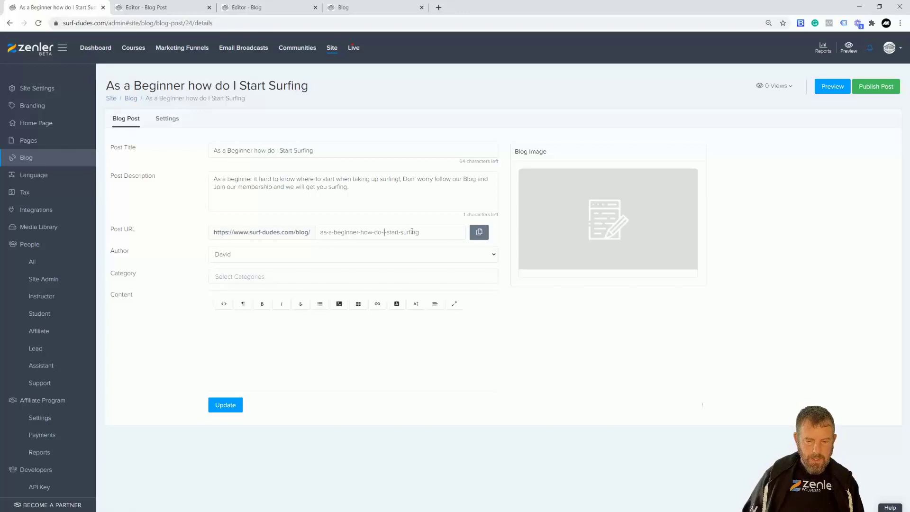
{"action": "left_click", "coordinate": [236, 257]}
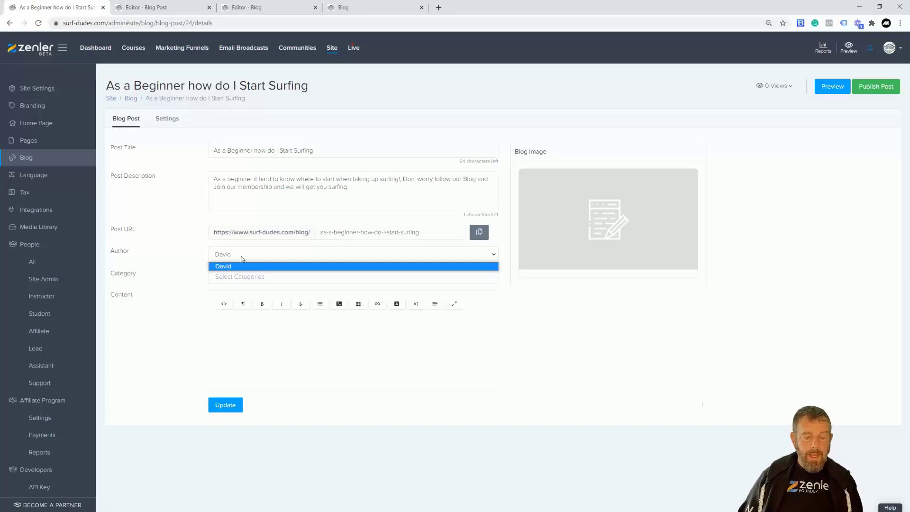
{"action": "left_click", "coordinate": [242, 259]}
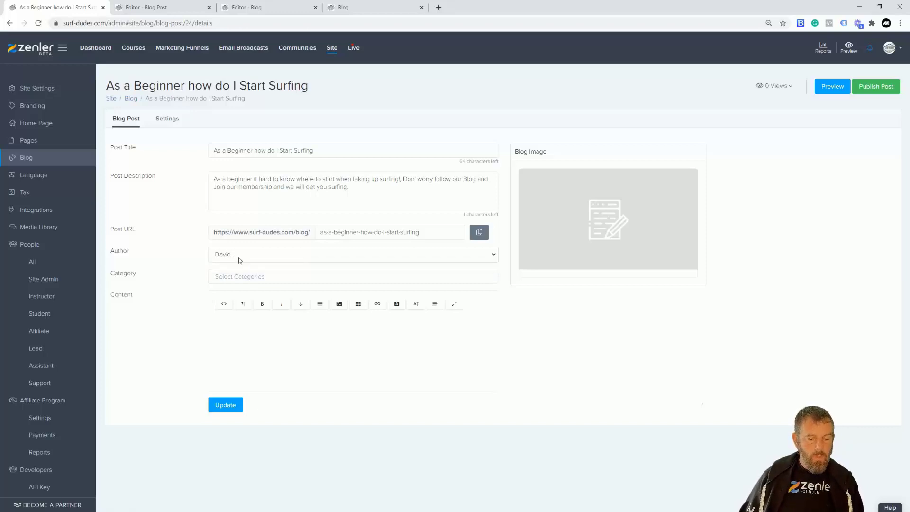
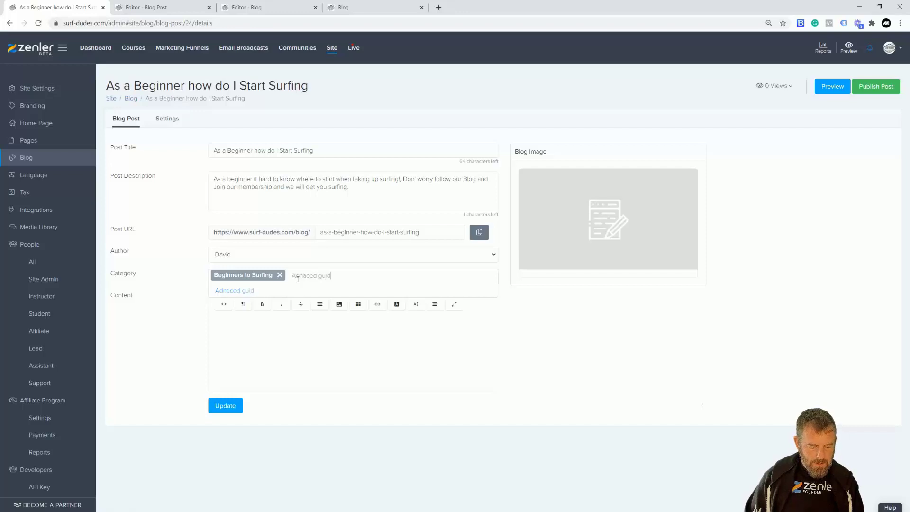
{"action": "type", "text": "e to Surfing"}
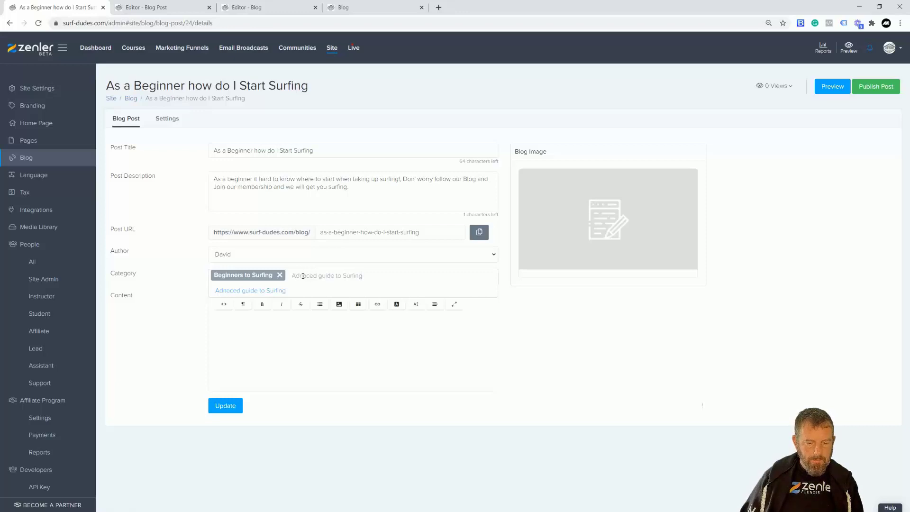
{"action": "key", "text": "ctrl+a"}
{"action": "key", "text": "BackSpace"}
{"action": "type", "text": "vanced"}
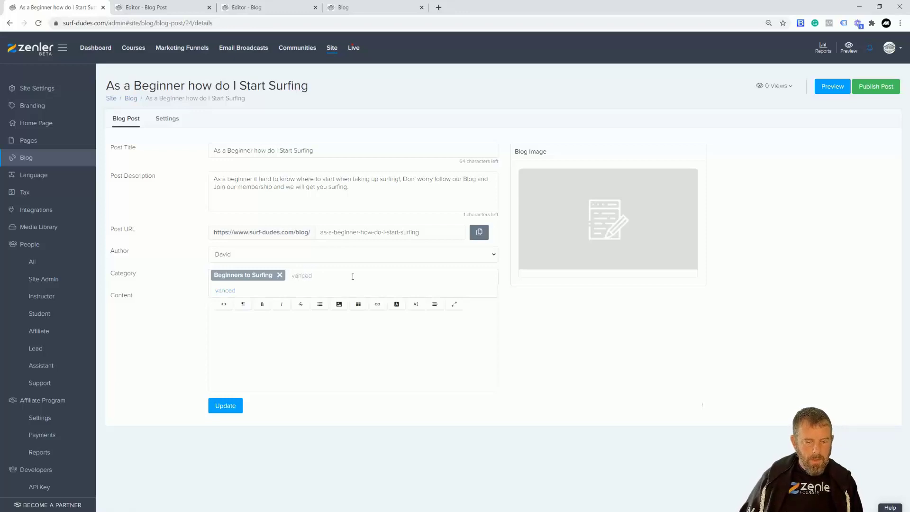
{"action": "key", "text": "ctrl+a"}
{"action": "key", "text": "BackSpace"}
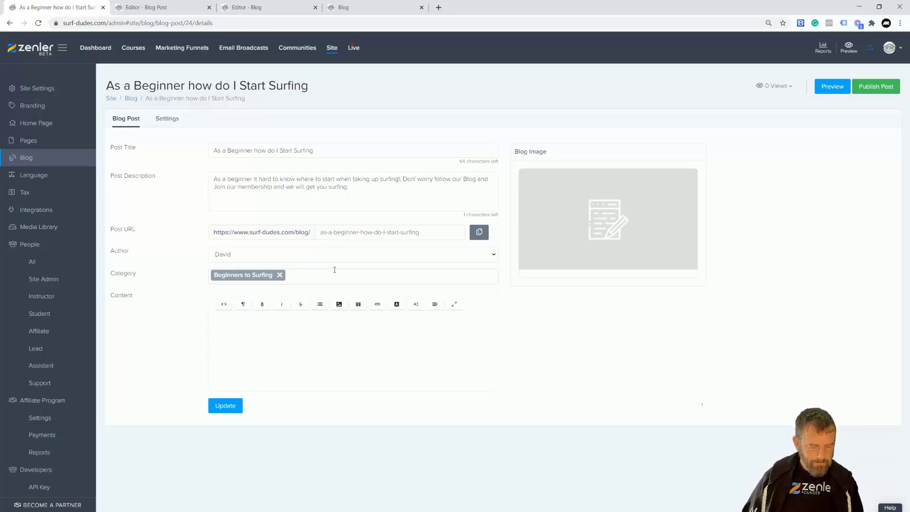
{"action": "type", "text": "Ad"}
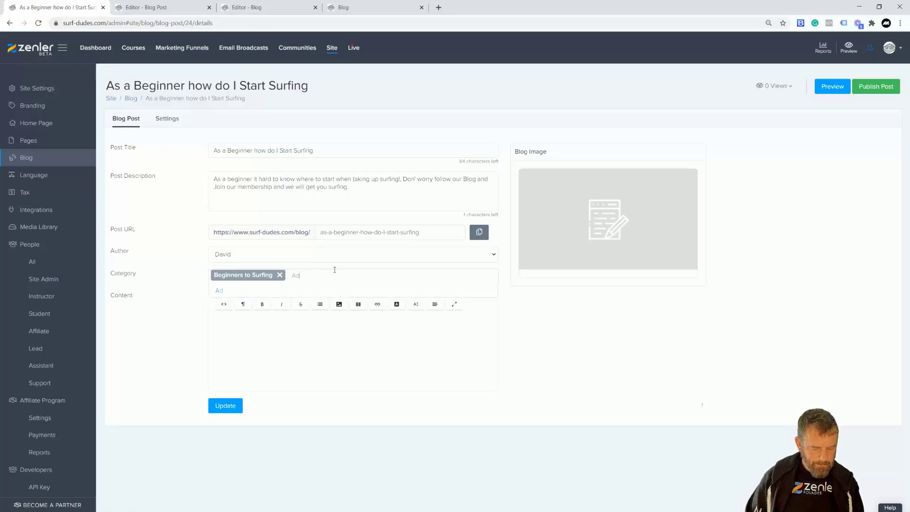
{"action": "type", "text": "avnced Guide to Surfing"}
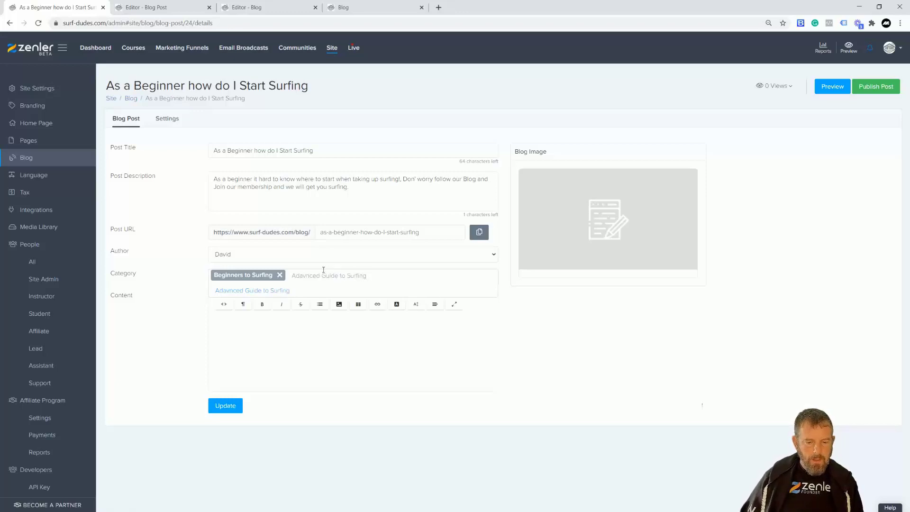
{"action": "key", "text": "ctrl+a"}
{"action": "key", "text": "BackSpace"}
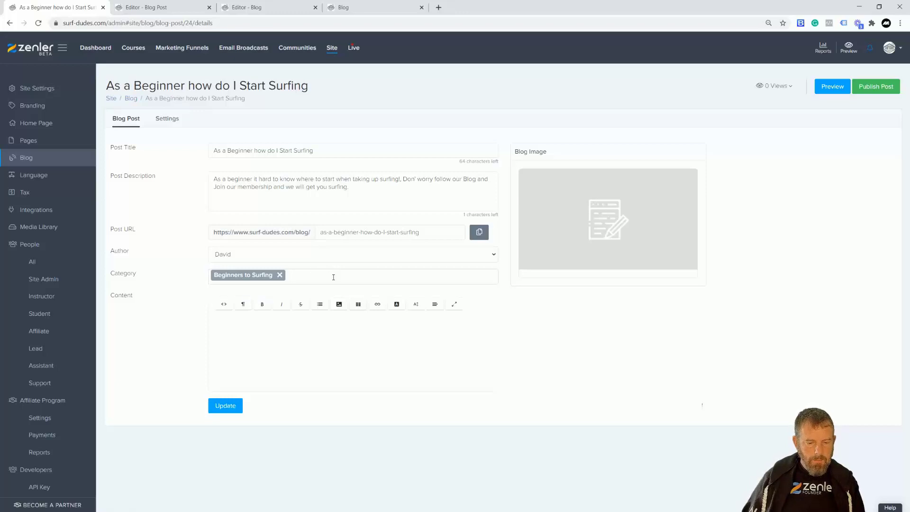
Step: Add "Advanced Guide to Surfing" as a second category for the post
{"action": "type", "text": "Advanced Guide to"}
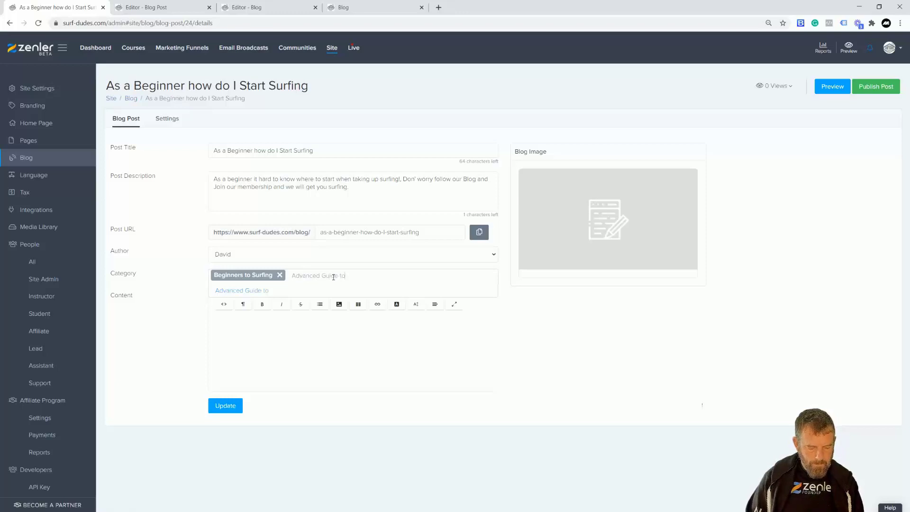
{"action": "type", "text": " Surfing"}
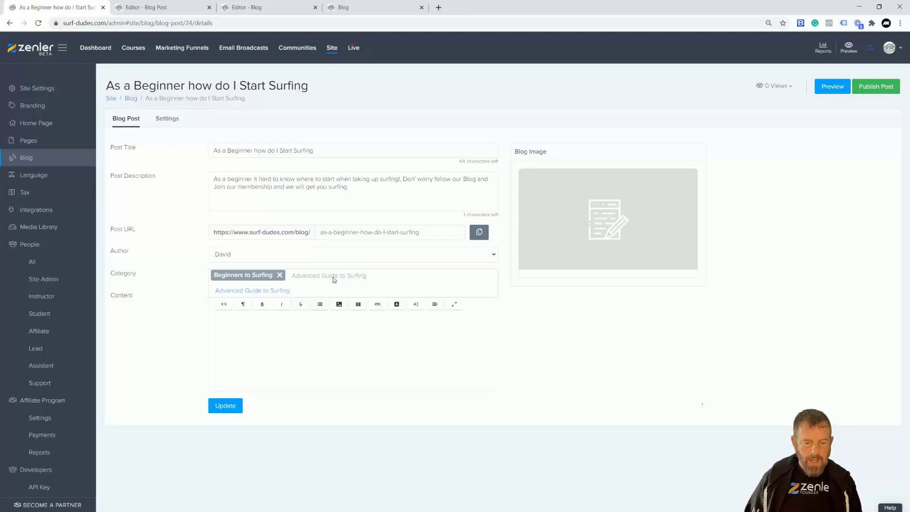
{"action": "key", "text": "Return"}
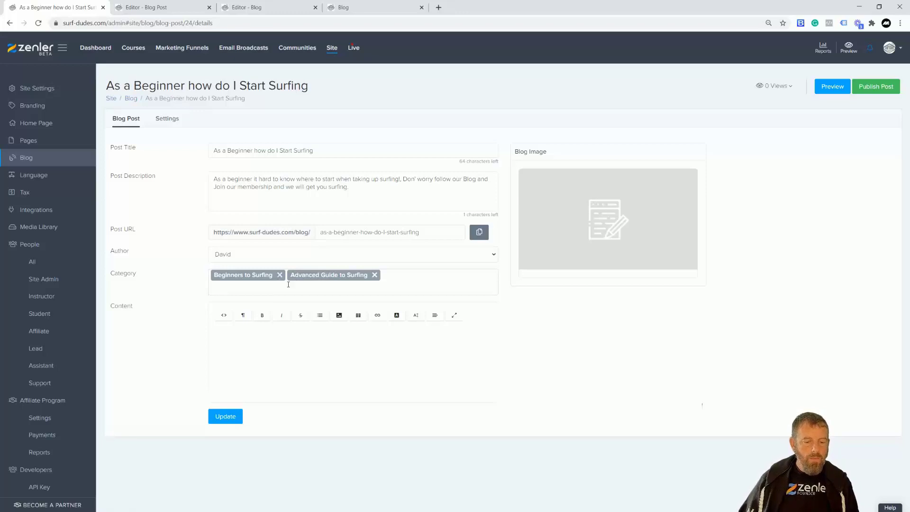
Step: Remove the "Advanced Guide to Surfing" category, keeping only "Beginners to Surfing", and update the post
{"action": "left_click", "coordinate": [407, 282]}
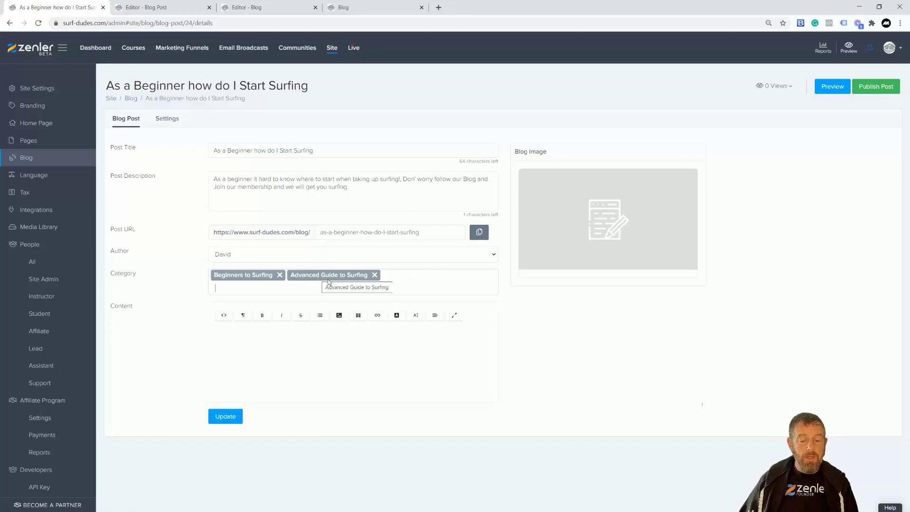
{"action": "left_click", "coordinate": [375, 275]}
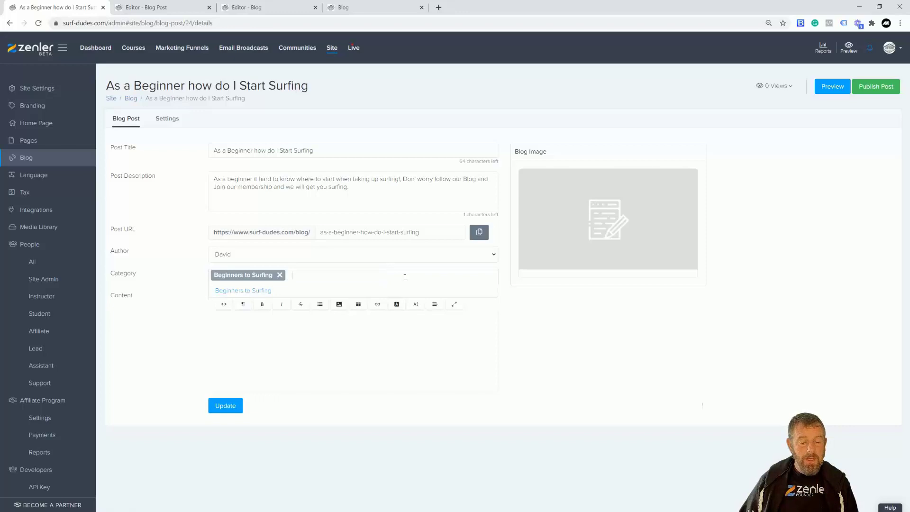
{"action": "left_click", "coordinate": [538, 356]}
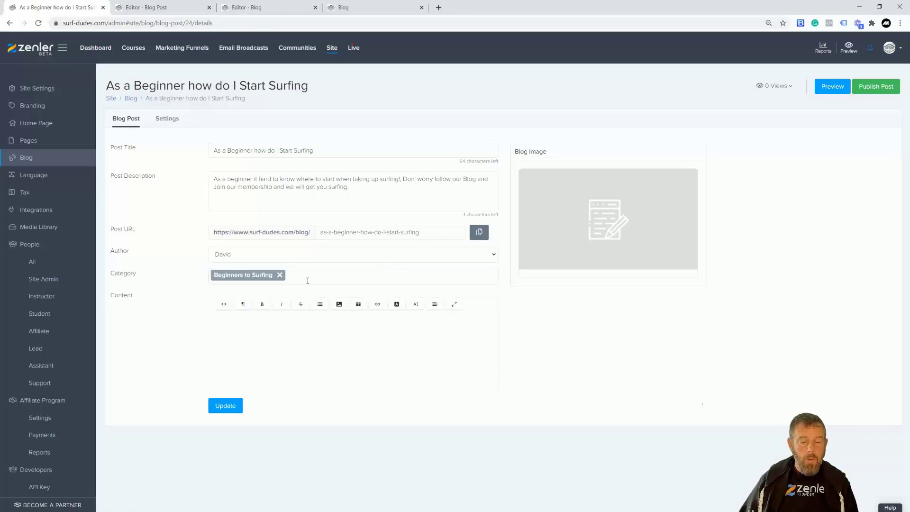
{"action": "left_click", "coordinate": [228, 409]}
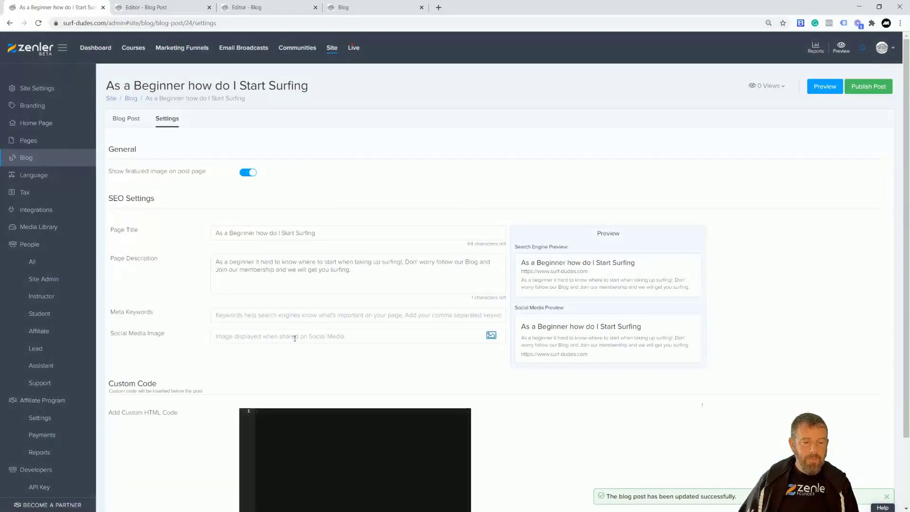
Step: Upload wave-1246560_1920.jpg as the blog image, enlarging the crop area to cover most of the picture before saving
{"action": "left_click", "coordinate": [133, 121]}
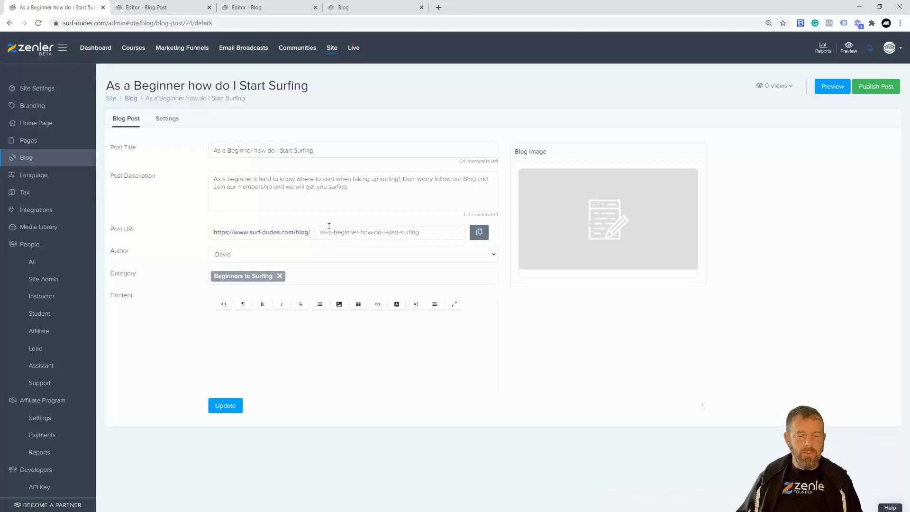
{"action": "mouse_move", "coordinate": [575, 239]}
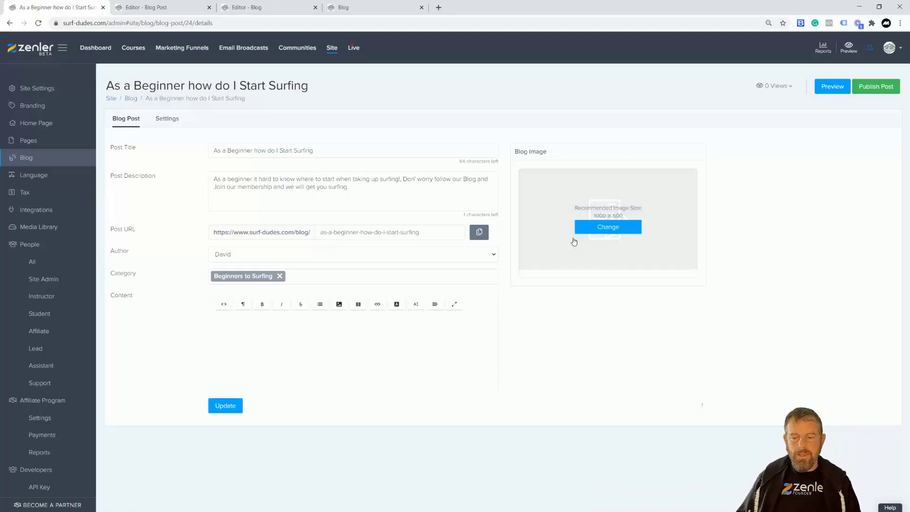
{"action": "left_click", "coordinate": [606, 230]}
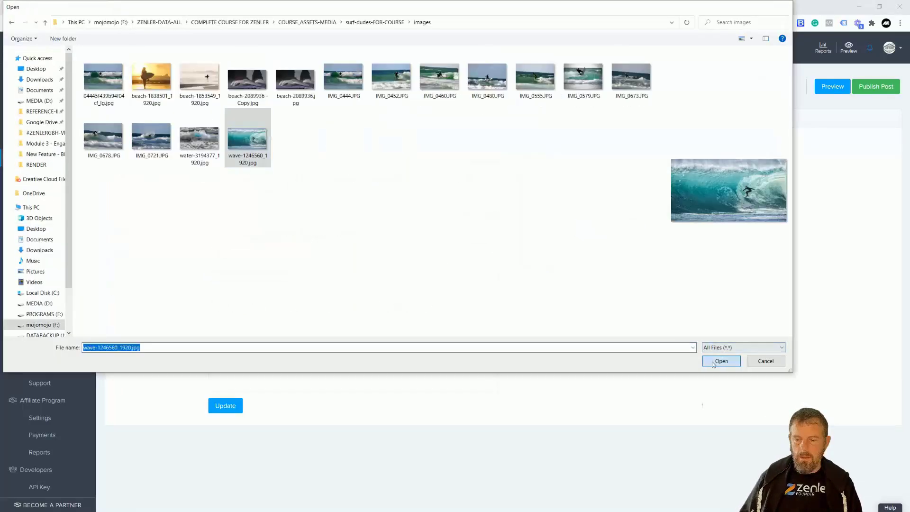
{"action": "key", "text": "Return"}
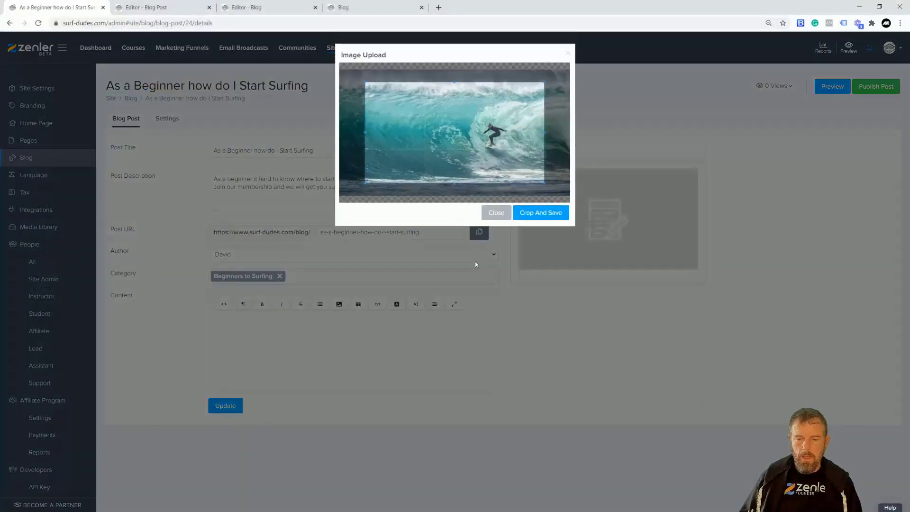
{"action": "left_click_drag", "start_coordinate": [544, 183], "coordinate": [560, 192]}
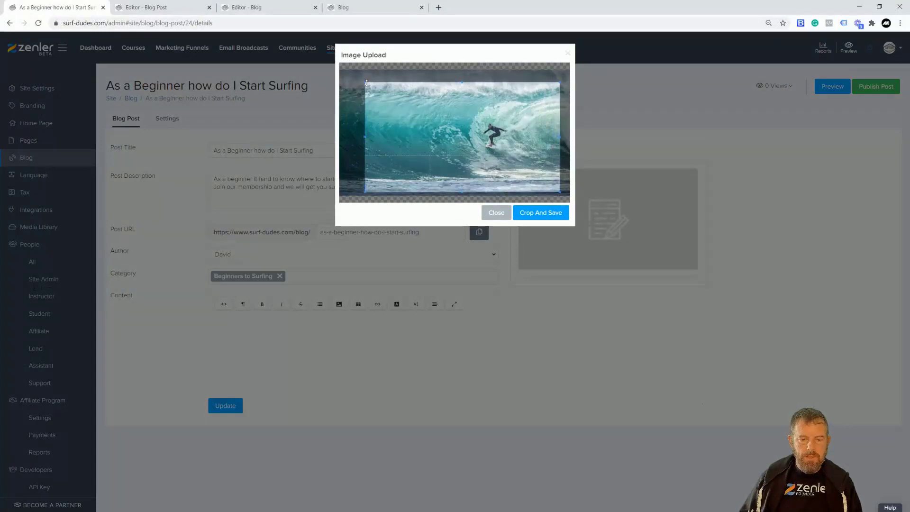
{"action": "left_click_drag", "start_coordinate": [366, 83], "coordinate": [356, 72]}
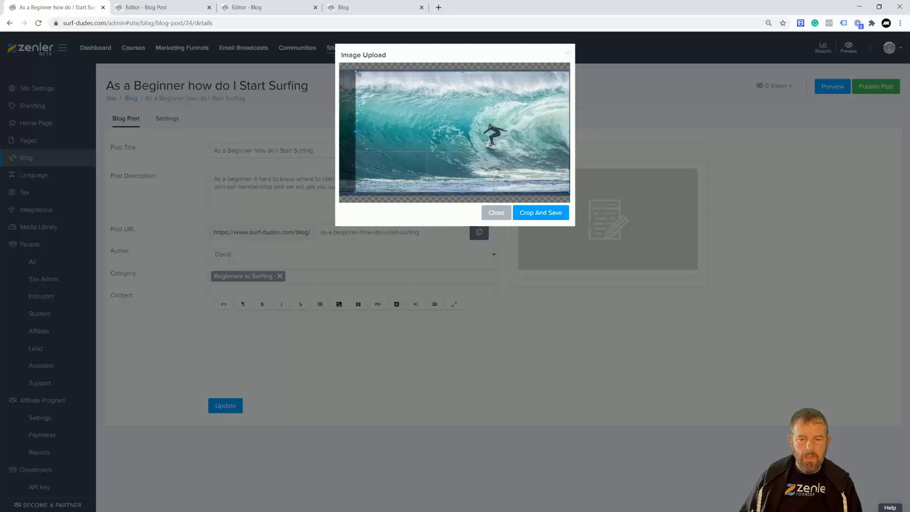
{"action": "left_click", "coordinate": [538, 214]}
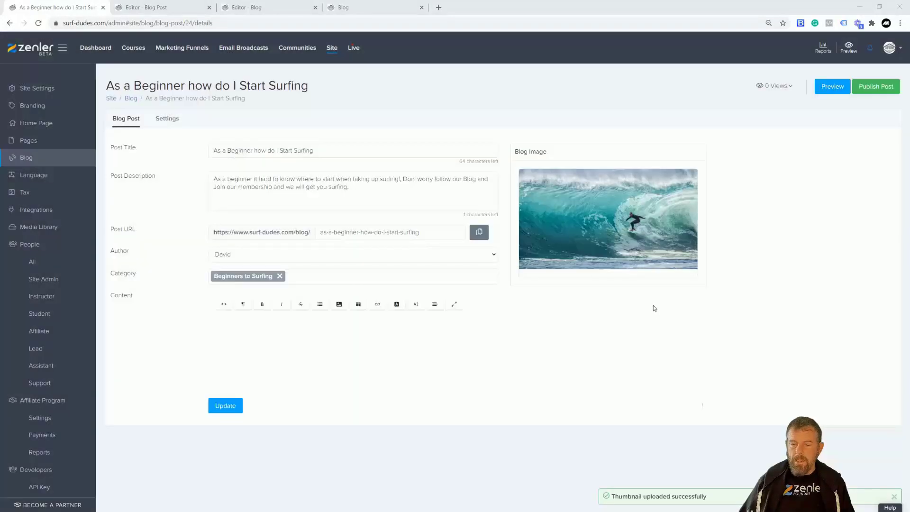
{"action": "mouse_move", "coordinate": [617, 246]}
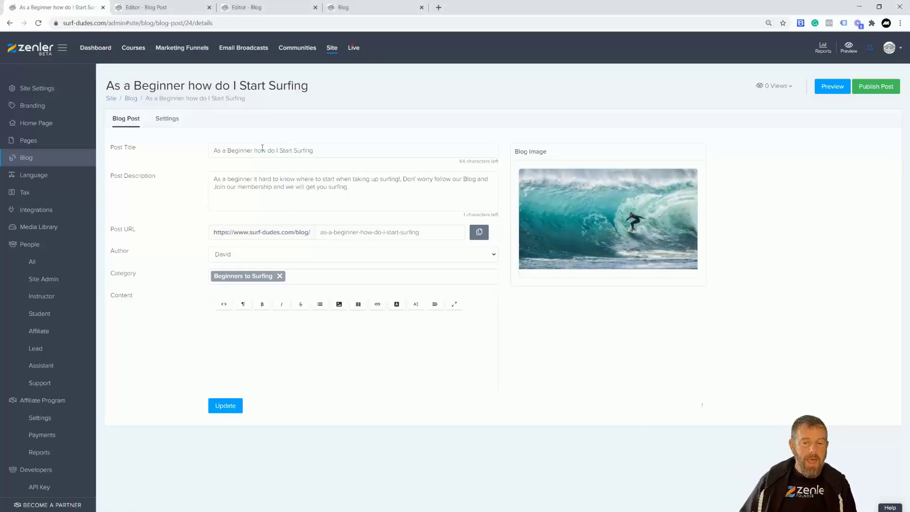
{"action": "left_click_drag", "start_coordinate": [263, 150], "coordinate": [341, 153]}
{"action": "left_click_drag", "start_coordinate": [262, 179], "coordinate": [295, 181]}
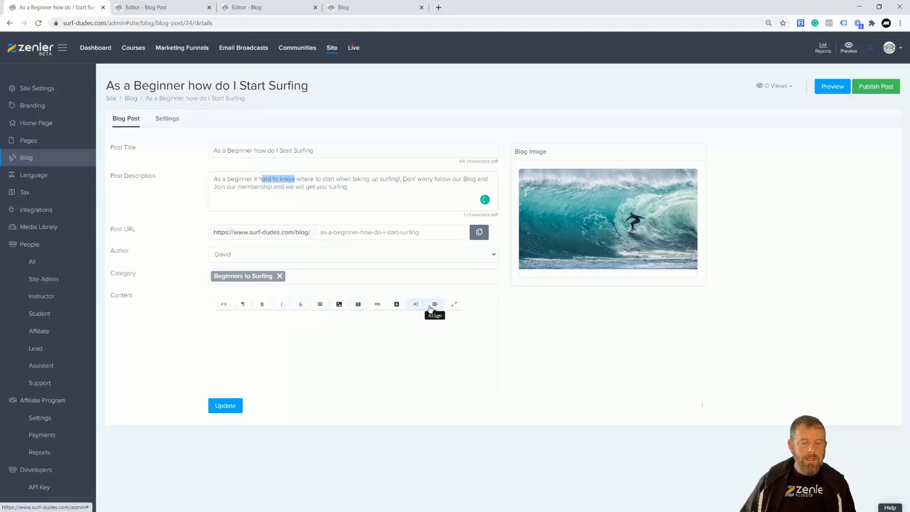
Step: Copy the full post description text into the post's content area
{"action": "left_click", "coordinate": [223, 322]}
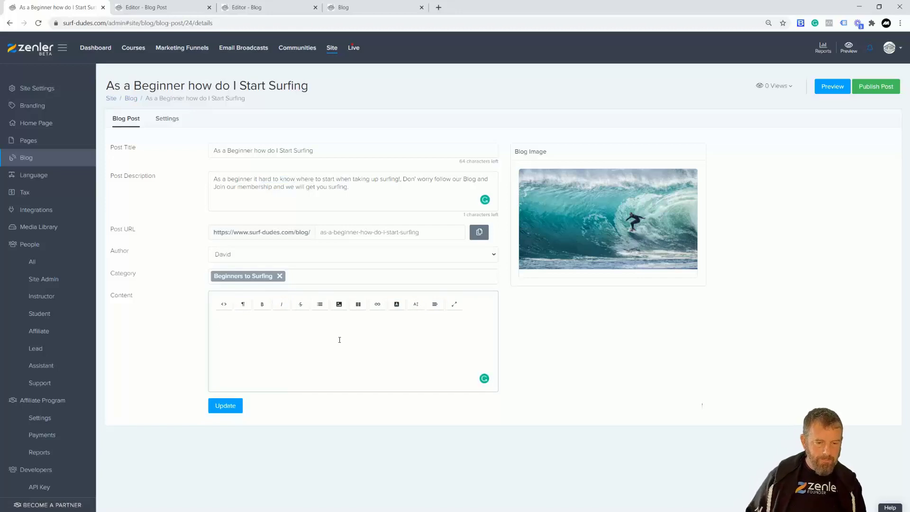
{"action": "left_click_drag", "start_coordinate": [319, 150], "coordinate": [212, 150]}
{"action": "left_click", "coordinate": [239, 187]}
{"action": "left_click_drag", "start_coordinate": [349, 187], "coordinate": [210, 179]}
{"action": "key", "text": "ctrl+c"}
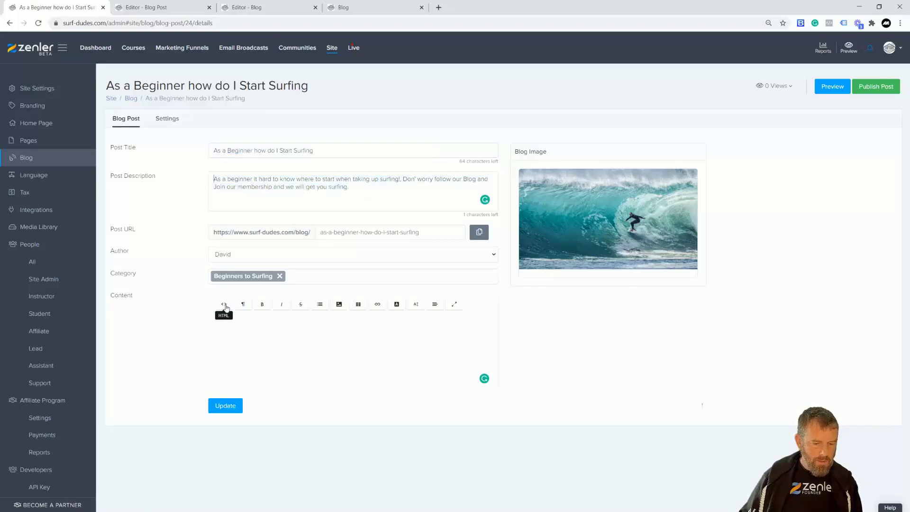
{"action": "left_click", "coordinate": [225, 325]}
{"action": "key", "text": "ctrl+v"}
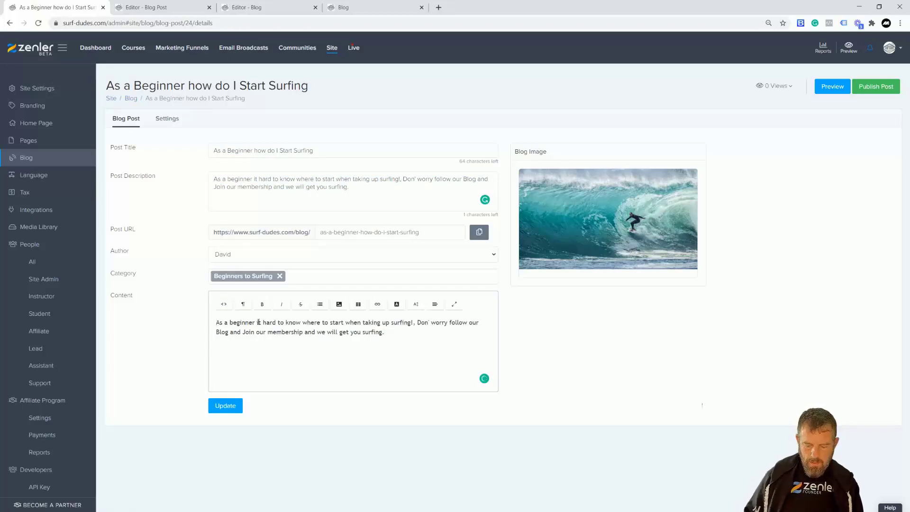
Step: Add the line "Ready to Learn to Surf" above the paragraph in the post content
{"action": "key", "text": "Return"}
{"action": "type", "text": "Re"}
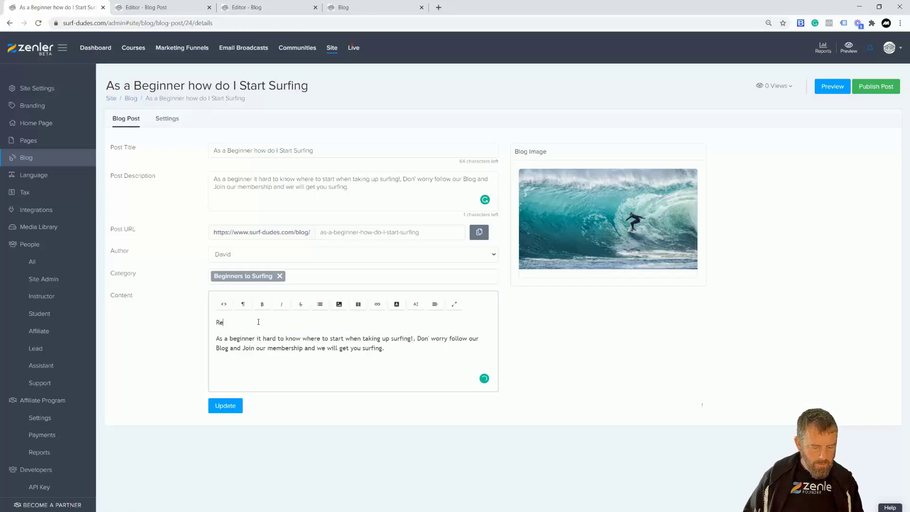
{"action": "type", "text": "ady to Ler"}
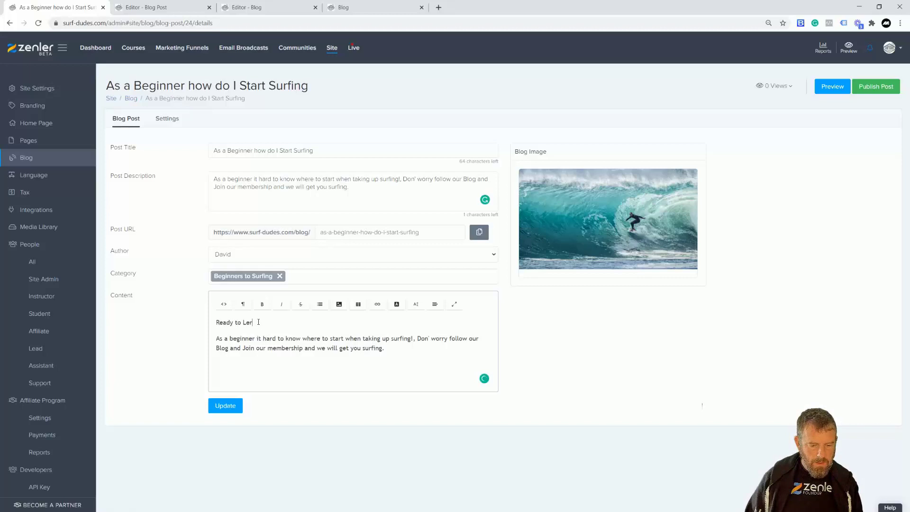
{"action": "key", "text": "BackSpace"}
{"action": "type", "text": "arn to Surf"}
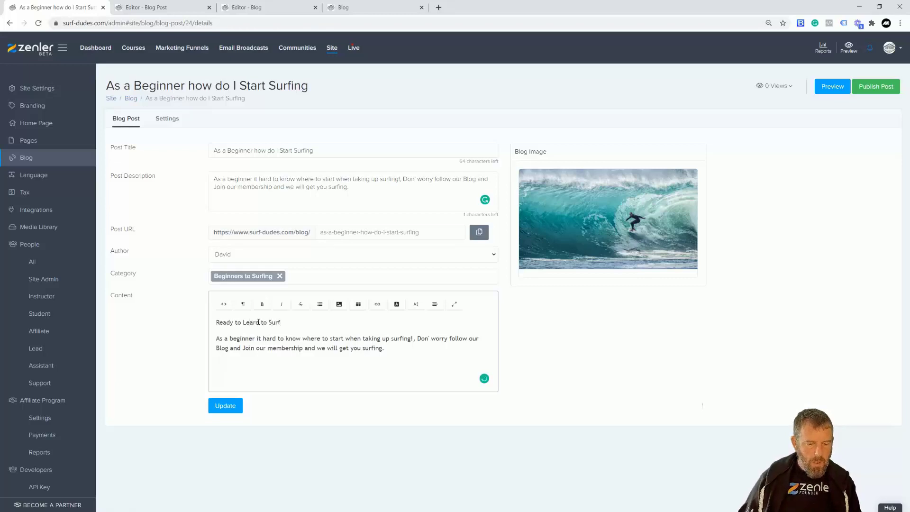
Step: Set the "Ready to Learn to Surf" line to a 20px font size and check the content's HTML source
{"action": "left_click_drag", "start_coordinate": [285, 327], "coordinate": [211, 321]}
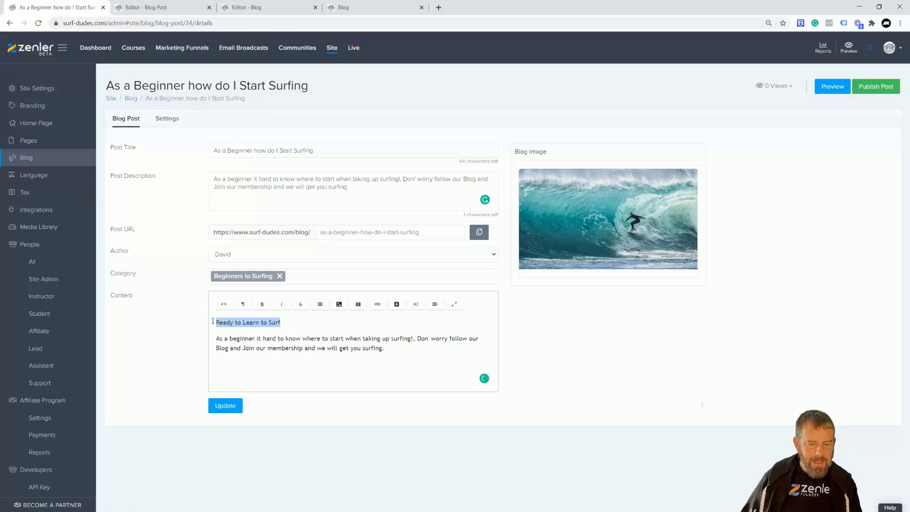
{"action": "left_click", "coordinate": [243, 304]}
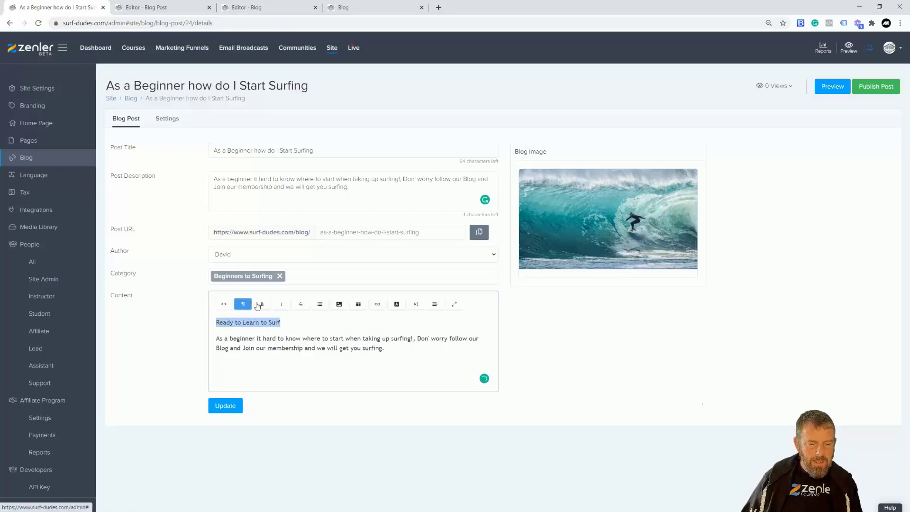
{"action": "left_click", "coordinate": [417, 305]}
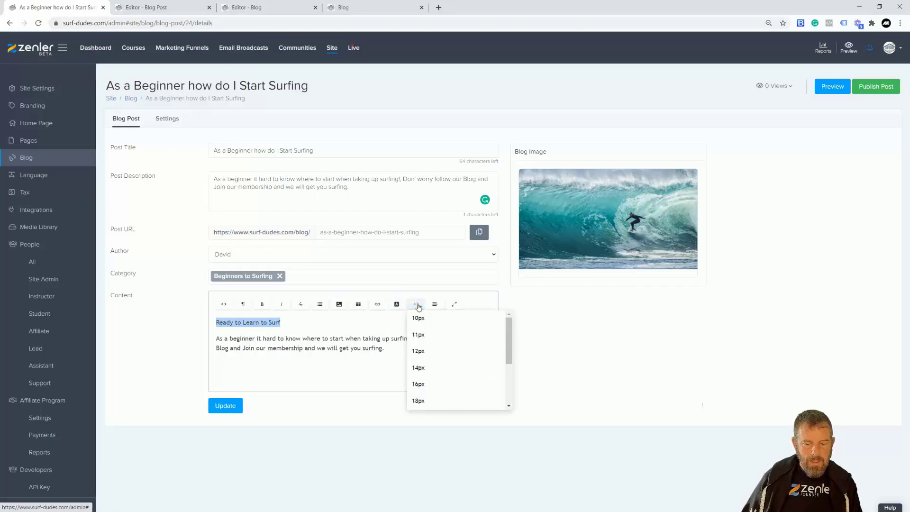
{"action": "left_click_drag", "start_coordinate": [508, 354], "coordinate": [510, 369]}
{"action": "left_click", "coordinate": [426, 389]}
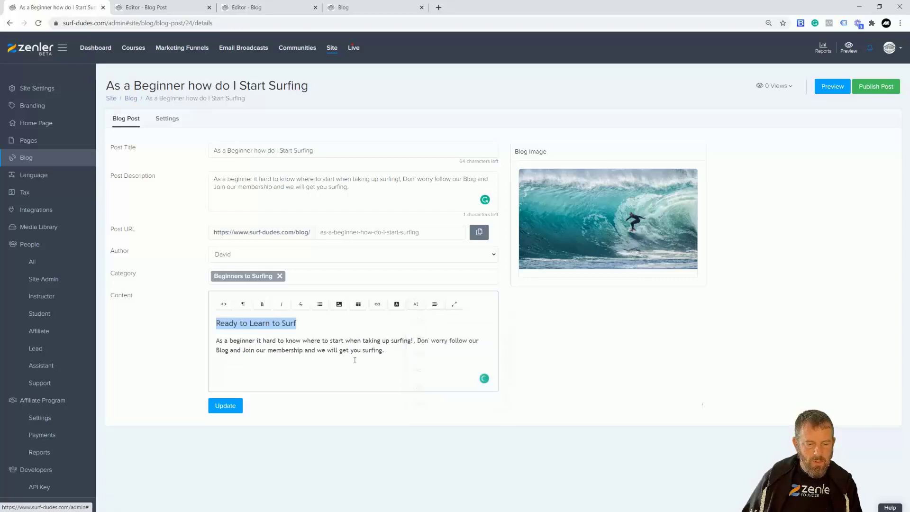
{"action": "left_click", "coordinate": [306, 322]}
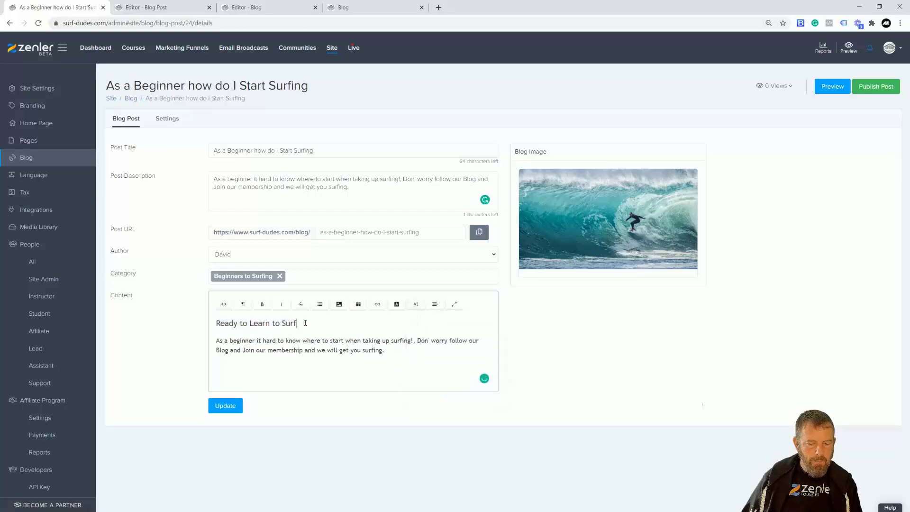
{"action": "left_click", "coordinate": [224, 305]}
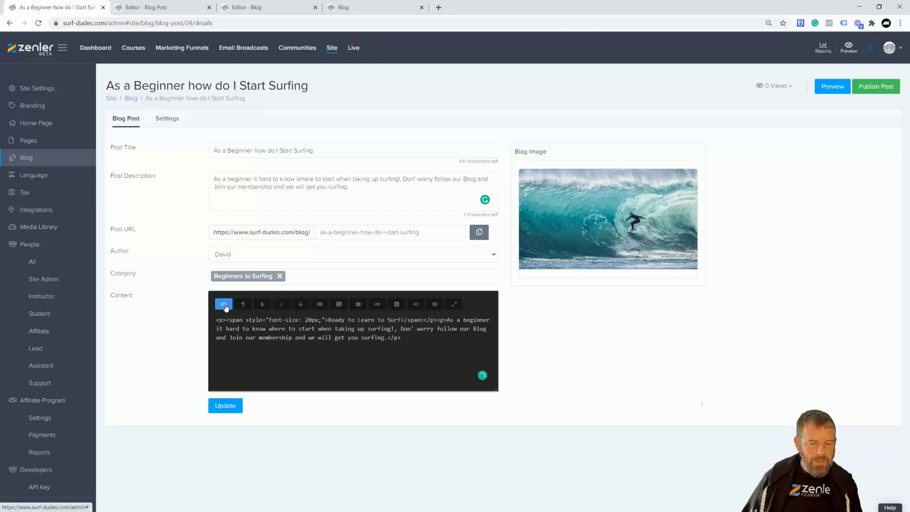
{"action": "left_click", "coordinate": [225, 305]}
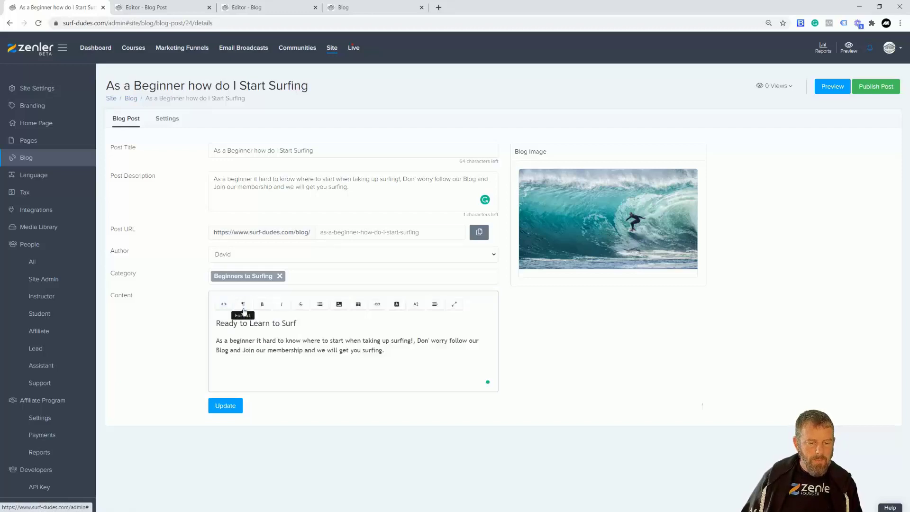
Step: Format the "Ready to Learn to Surf" line in the post content as Heading 1
{"action": "left_click_drag", "start_coordinate": [296, 323], "coordinate": [216, 324]}
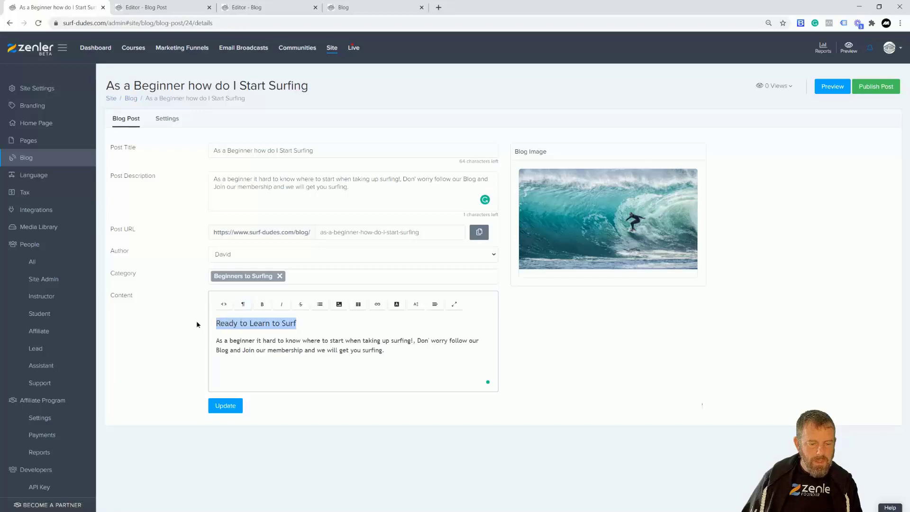
{"action": "left_click", "coordinate": [244, 305]}
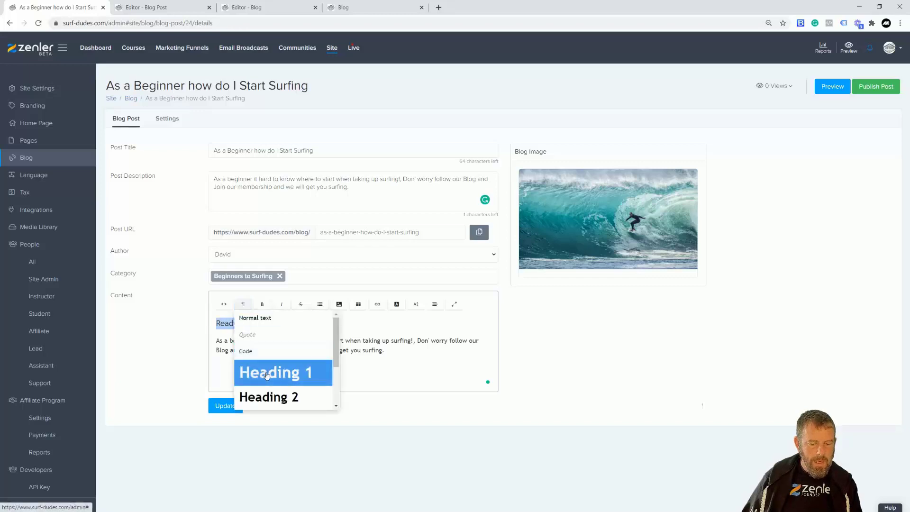
{"action": "left_click", "coordinate": [273, 373]}
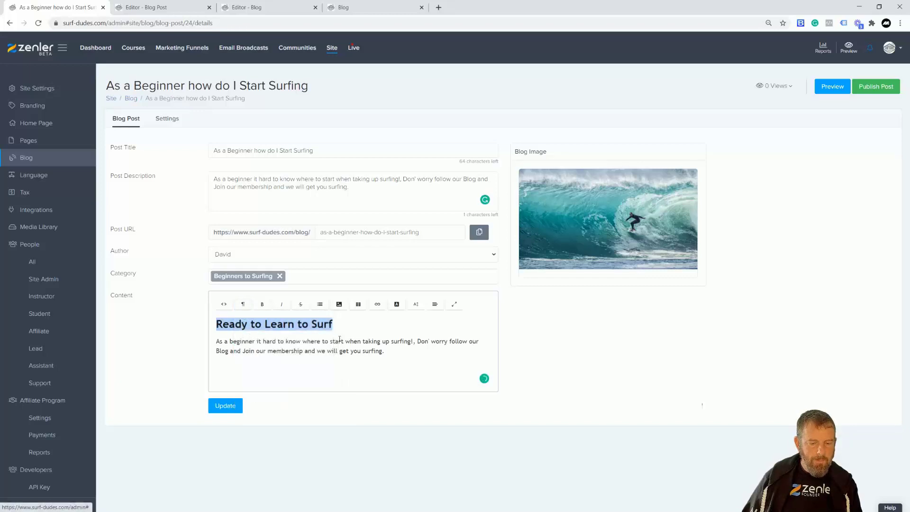
{"action": "left_click", "coordinate": [340, 324]}
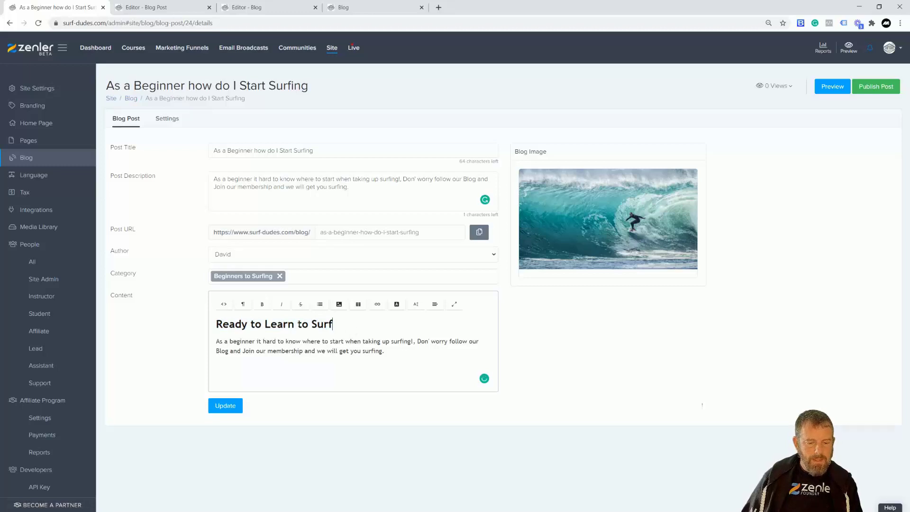
{"action": "left_click_drag", "start_coordinate": [334, 324], "coordinate": [207, 325]}
{"action": "left_click", "coordinate": [416, 304]}
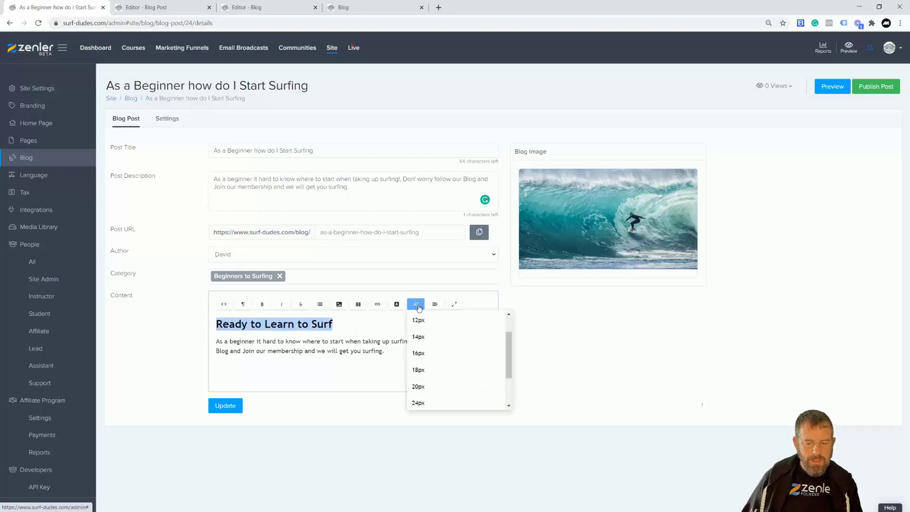
{"action": "left_click", "coordinate": [345, 326]}
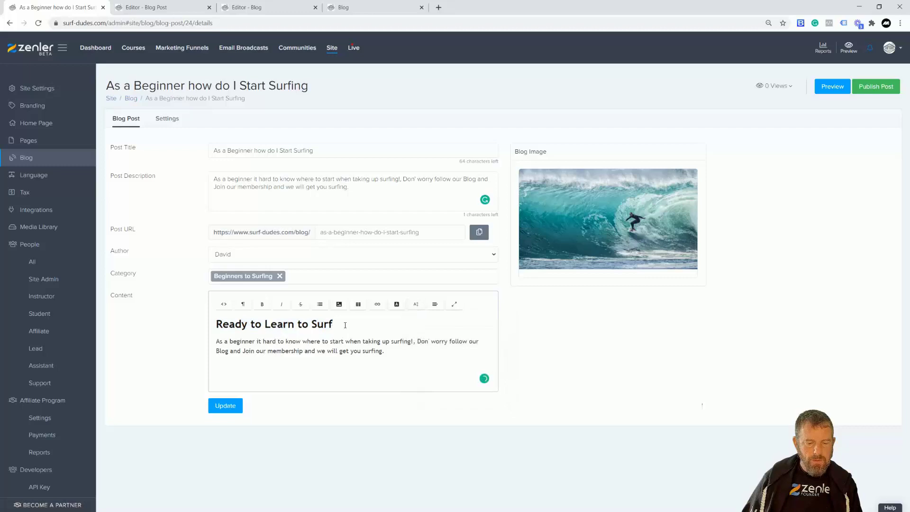
Step: Try bold, italic and strikethrough formatting around "it hard to know" in the paragraph and remove it again
{"action": "left_click_drag", "start_coordinate": [303, 342], "coordinate": [246, 341]}
{"action": "left_click", "coordinate": [263, 304]}
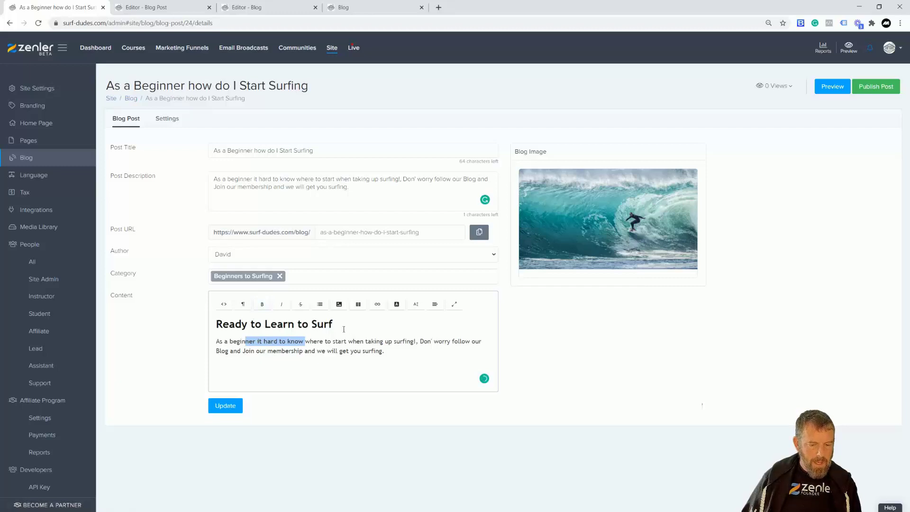
{"action": "left_click", "coordinate": [278, 305]}
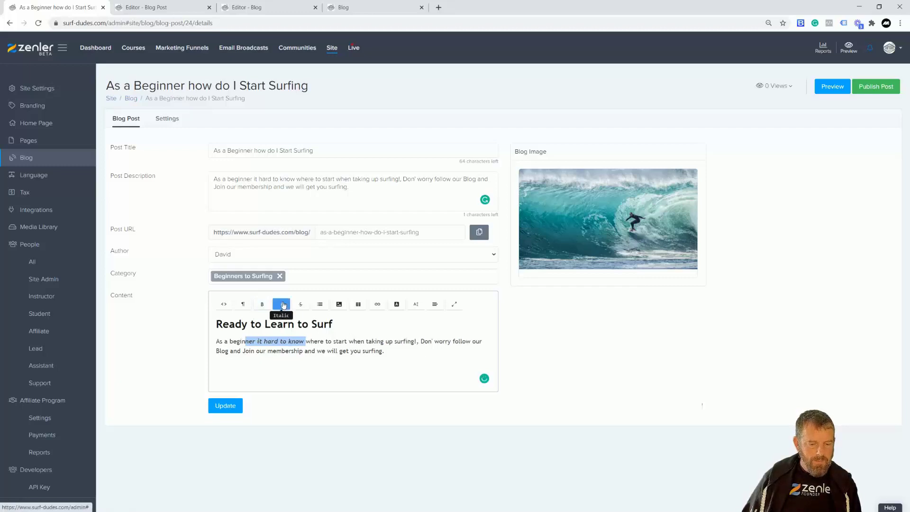
{"action": "left_click", "coordinate": [265, 306]}
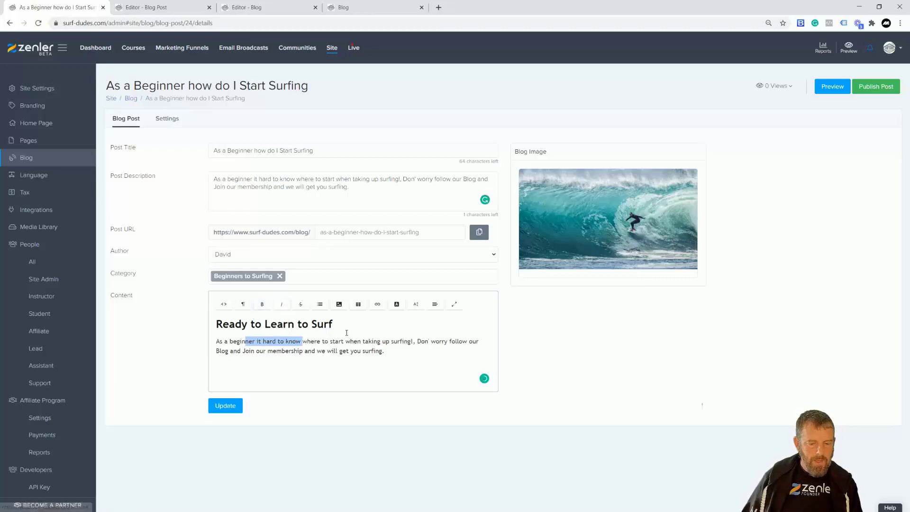
{"action": "left_click", "coordinate": [303, 308]}
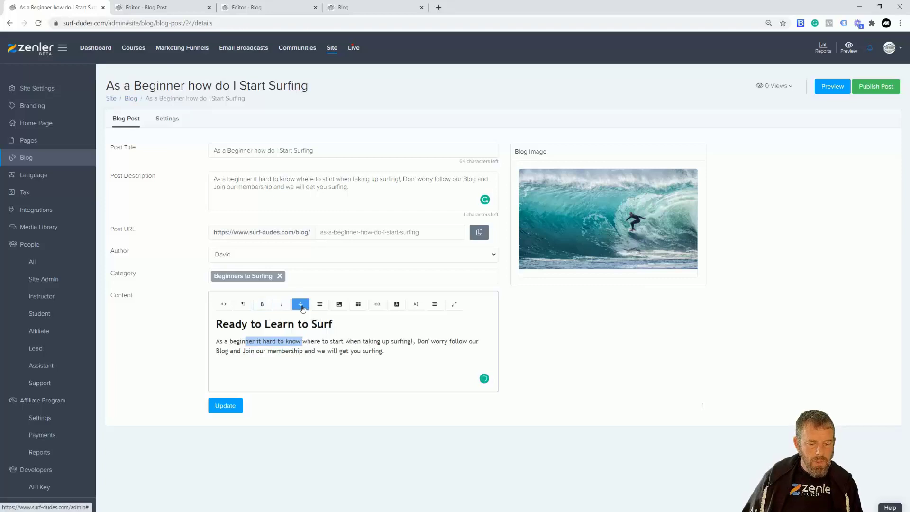
{"action": "left_click", "coordinate": [302, 308]}
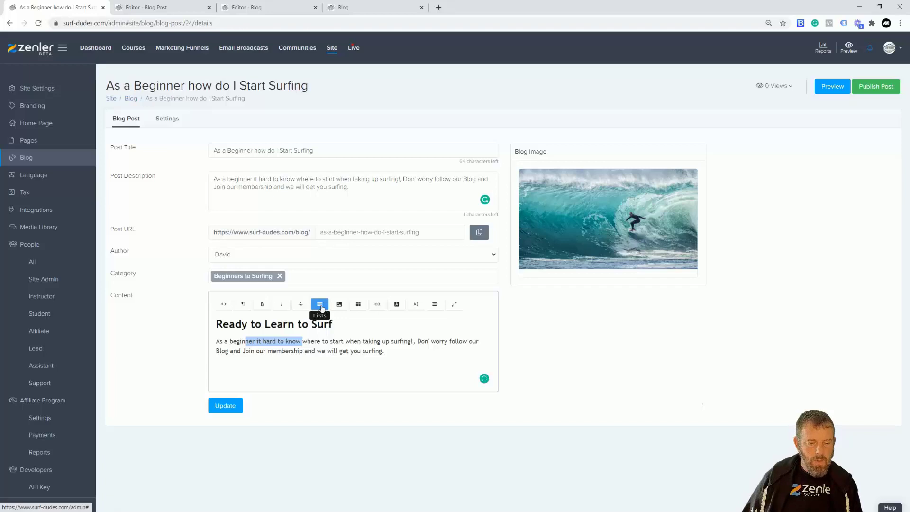
{"action": "left_click", "coordinate": [325, 341]}
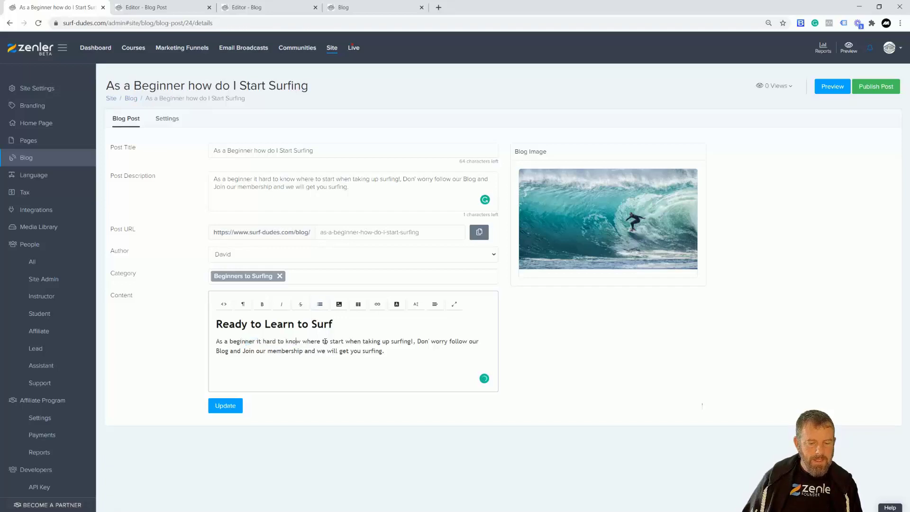
Step: Try the paragraph below the heading as an unordered list and turn it back into plain text
{"action": "left_click_drag", "start_coordinate": [380, 359], "coordinate": [216, 341]}
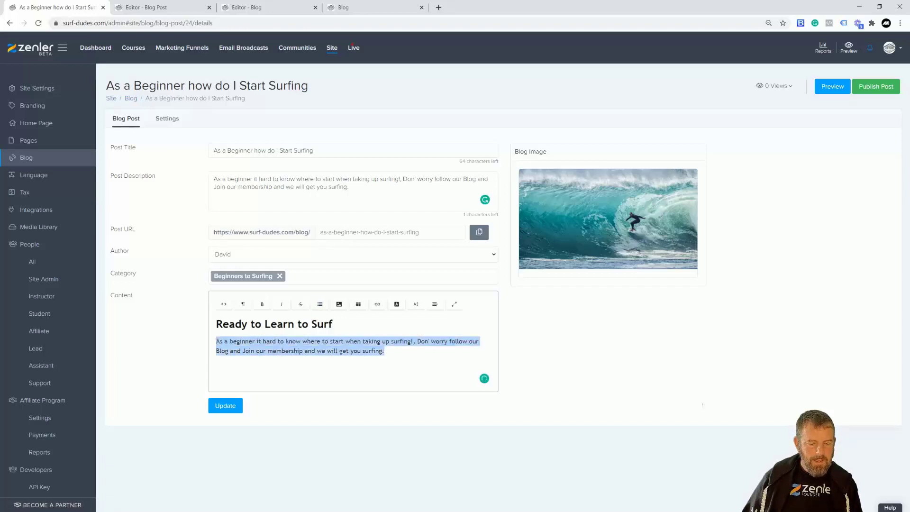
{"action": "left_click", "coordinate": [319, 306]}
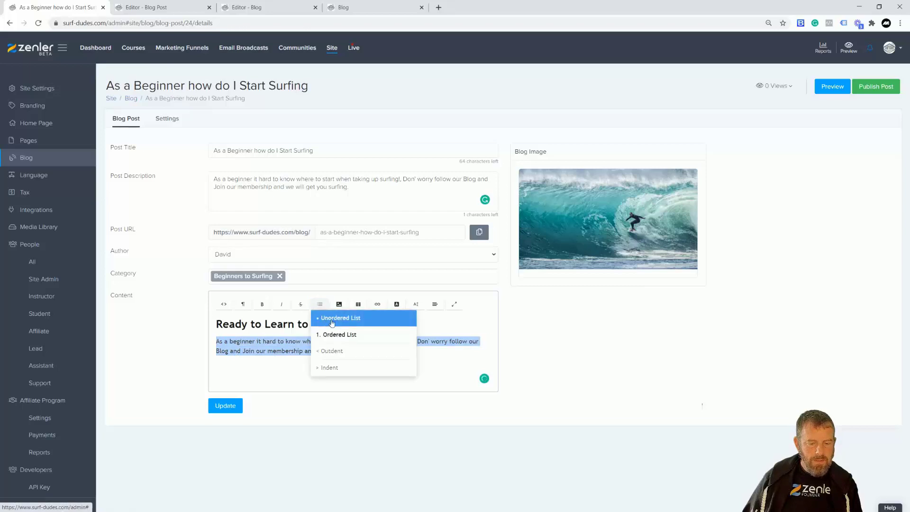
{"action": "left_click", "coordinate": [330, 318]}
{"action": "left_click", "coordinate": [399, 354]}
{"action": "key", "text": "Return"}
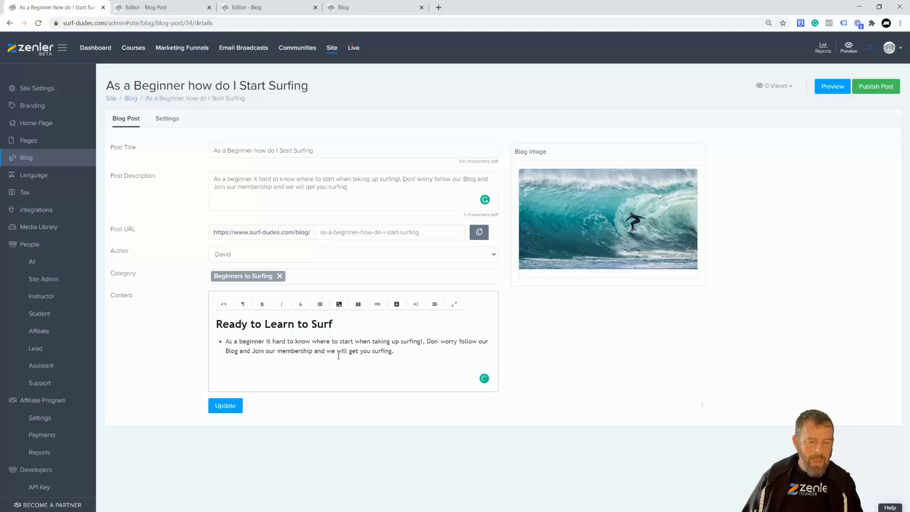
{"action": "left_click_drag", "start_coordinate": [405, 353], "coordinate": [216, 339]}
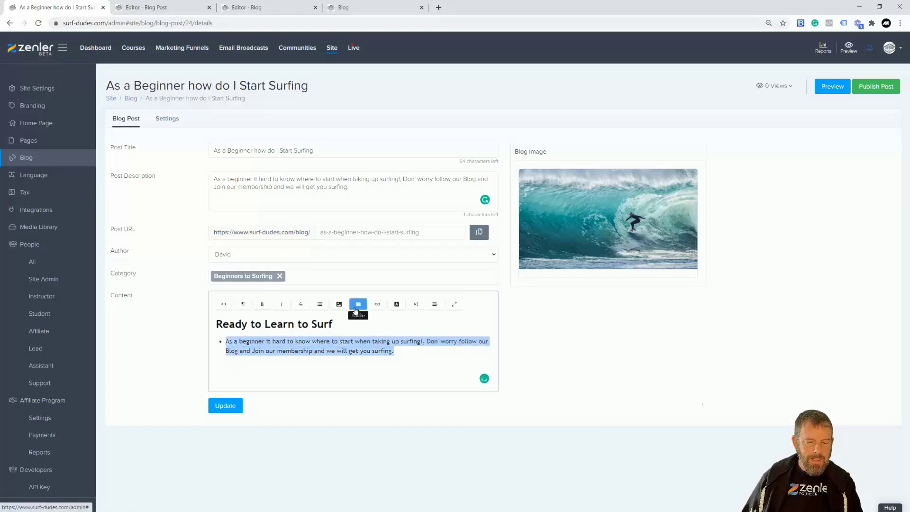
{"action": "left_click", "coordinate": [321, 305]}
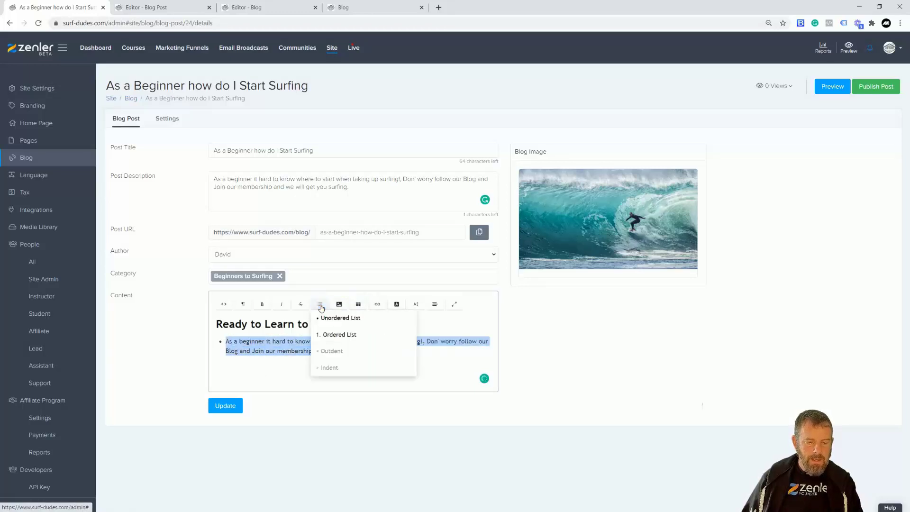
{"action": "left_click", "coordinate": [329, 322]}
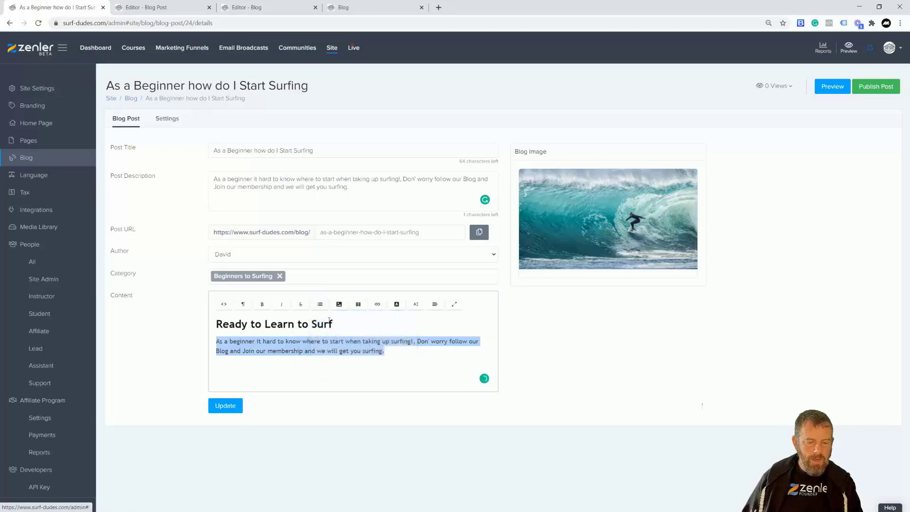
{"action": "left_click", "coordinate": [361, 351]}
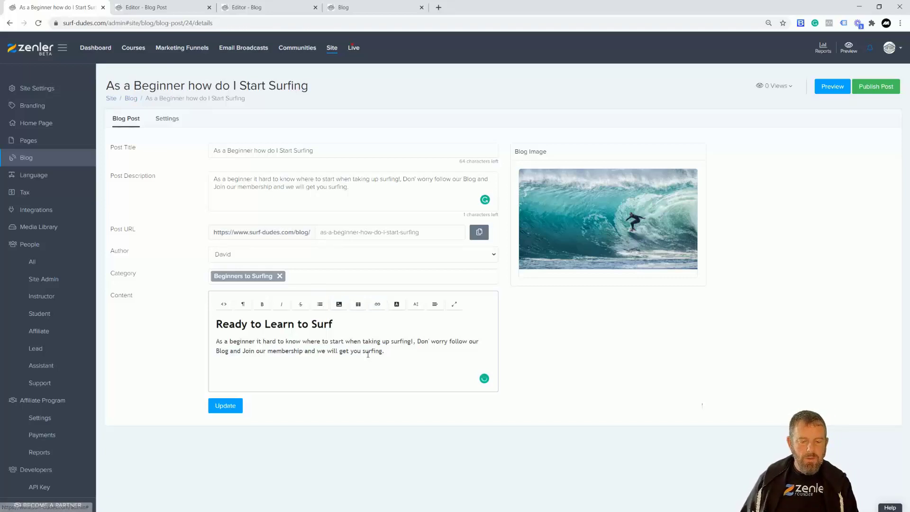
Step: Link the words "get you surfing" in the paragraph to surf-dudes.com
{"action": "left_click_drag", "start_coordinate": [384, 350], "coordinate": [340, 350]}
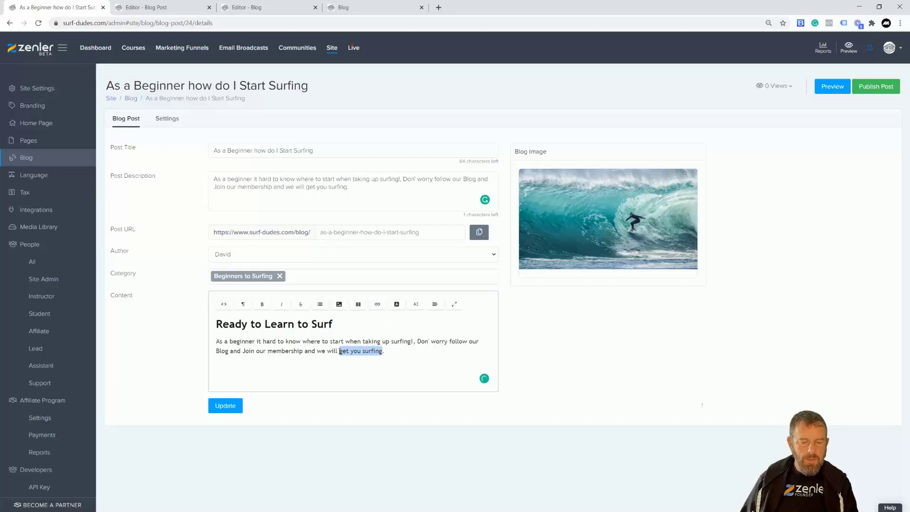
{"action": "left_click", "coordinate": [378, 304]}
{"action": "left_click", "coordinate": [387, 319]}
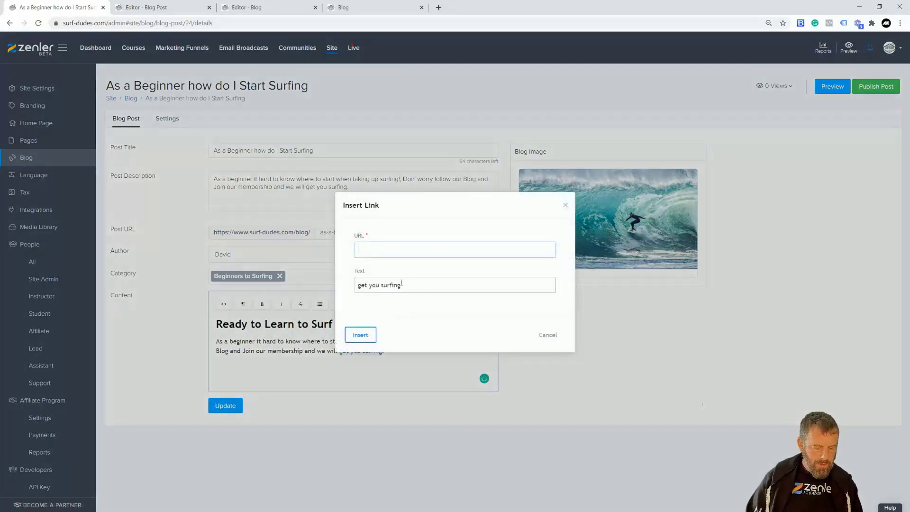
{"action": "type", "text": "surf-dudes.com"}
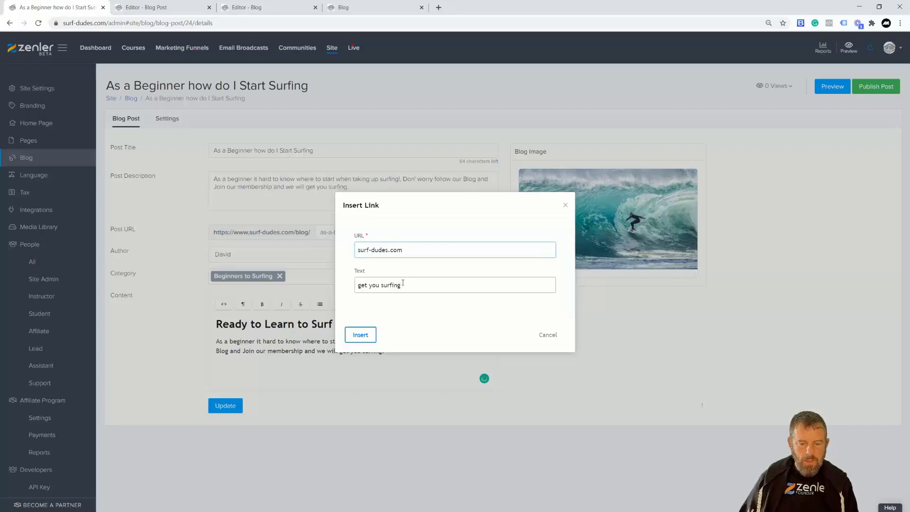
{"action": "left_click", "coordinate": [359, 336]}
{"action": "left_click", "coordinate": [404, 353]}
Step: Remove the link from the words "get you surfing"
{"action": "left_click_drag", "start_coordinate": [382, 351], "coordinate": [340, 352]}
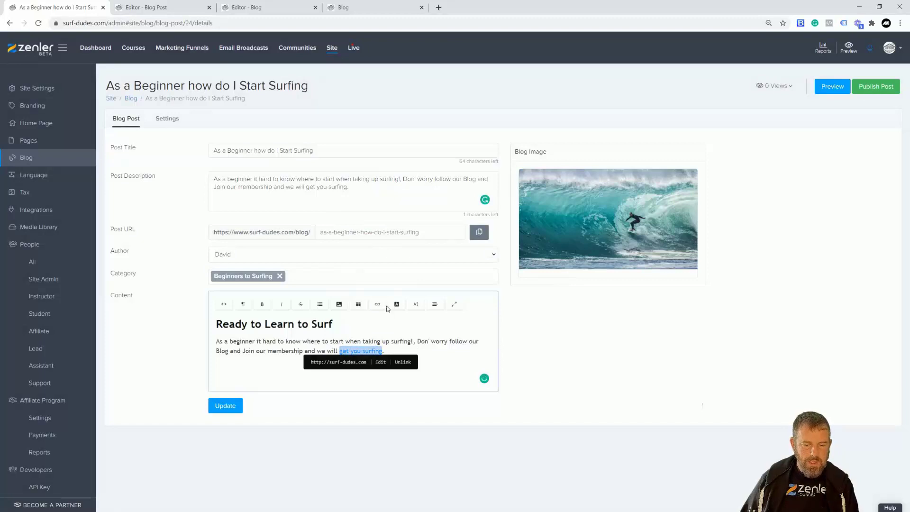
{"action": "left_click", "coordinate": [395, 363]}
{"action": "left_click", "coordinate": [433, 352]}
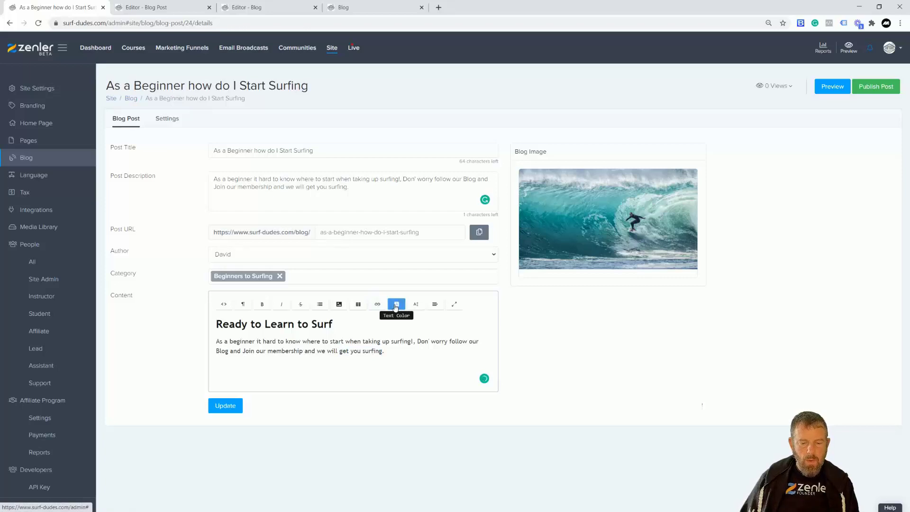
Step: Try an orange text color on the paragraph's closing words "and we will get you surfing" and undo it
{"action": "left_click_drag", "start_coordinate": [384, 352], "coordinate": [305, 351]}
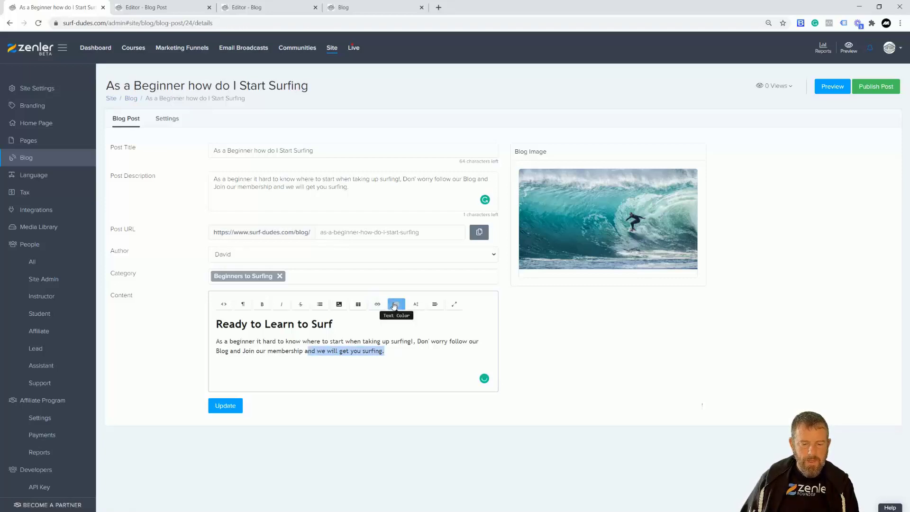
{"action": "left_click", "coordinate": [397, 304]}
{"action": "left_click", "coordinate": [476, 331]}
{"action": "left_click", "coordinate": [390, 364]}
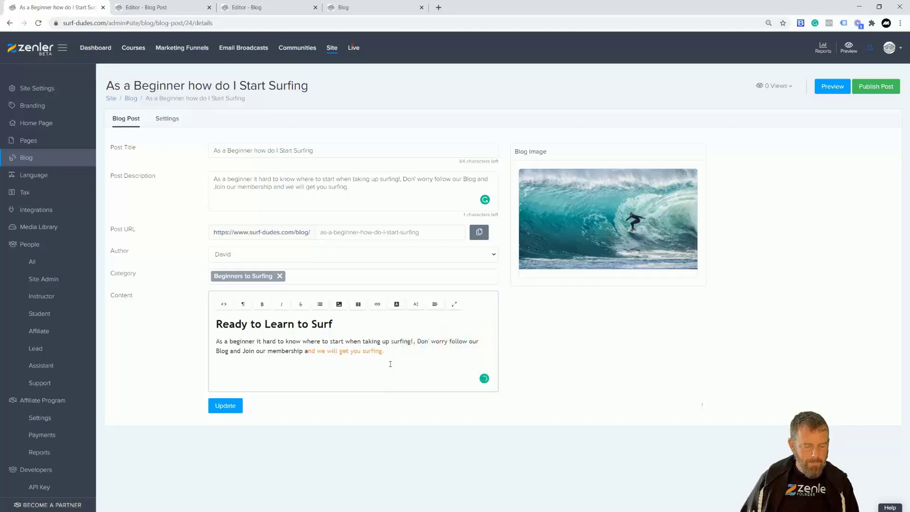
{"action": "key", "text": "ctrl+z"}
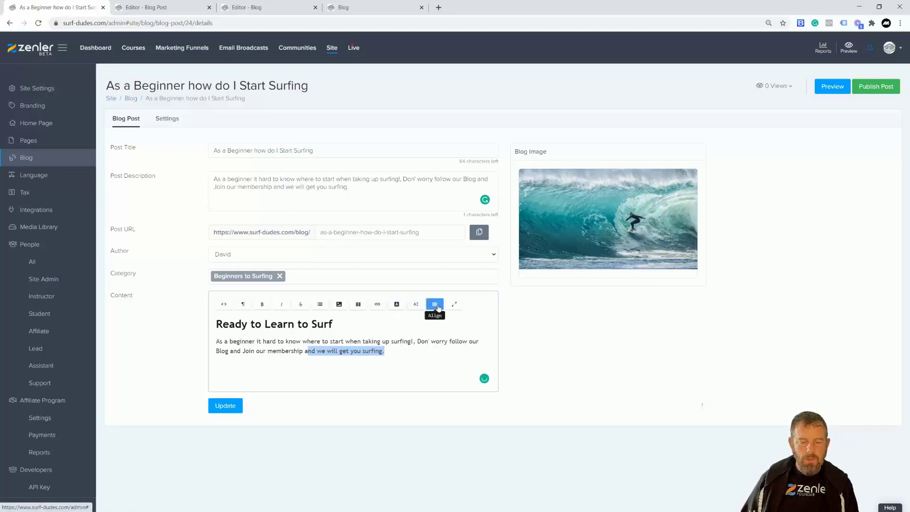
Step: Try center alignment on the paragraph below the heading and set it back to left alignment
{"action": "left_click_drag", "start_coordinate": [385, 351], "coordinate": [206, 342]}
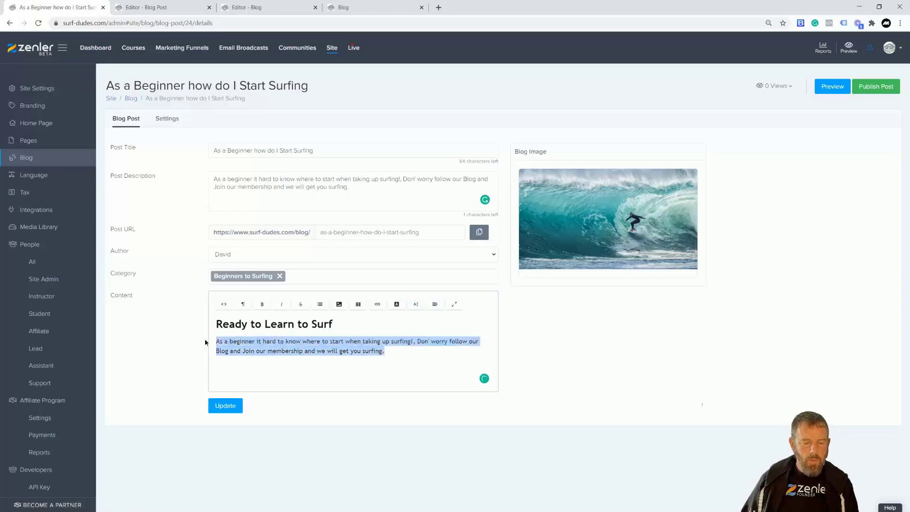
{"action": "left_click", "coordinate": [434, 304]}
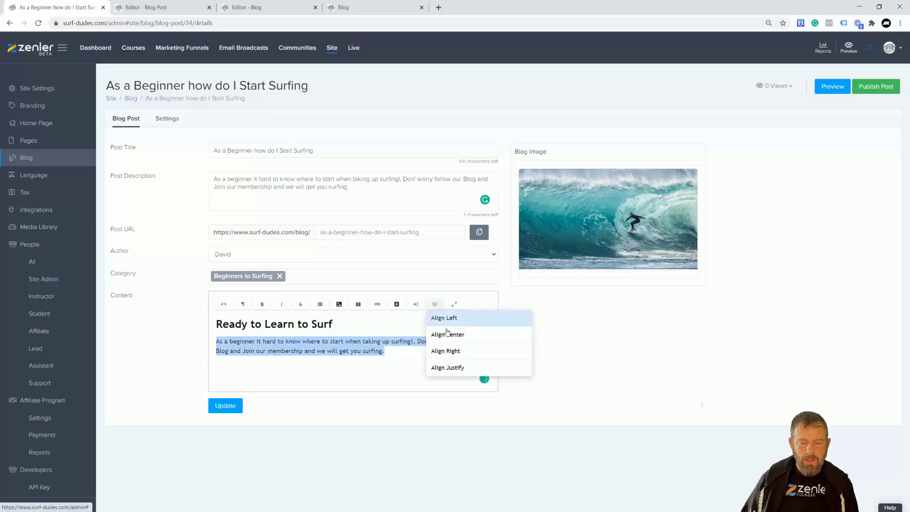
{"action": "left_click", "coordinate": [447, 334]}
{"action": "left_click", "coordinate": [437, 306]}
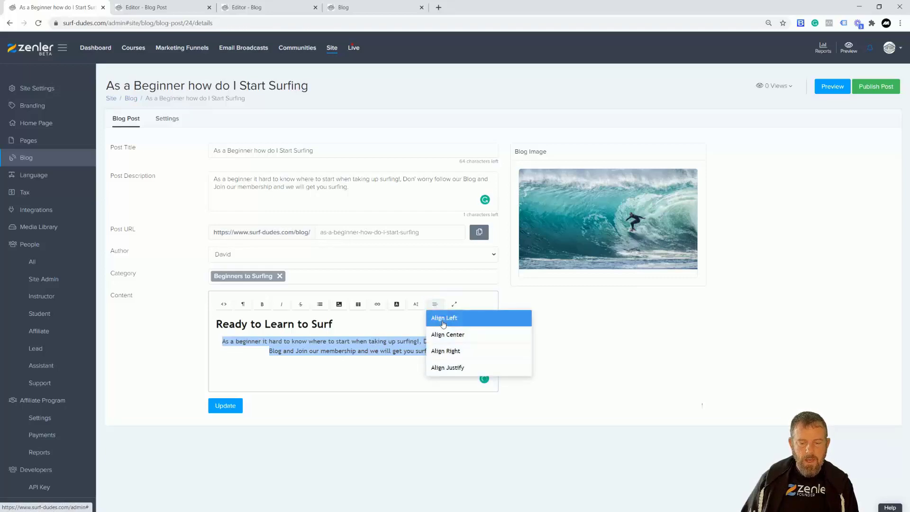
{"action": "left_click", "coordinate": [444, 325]}
{"action": "left_click", "coordinate": [406, 343]}
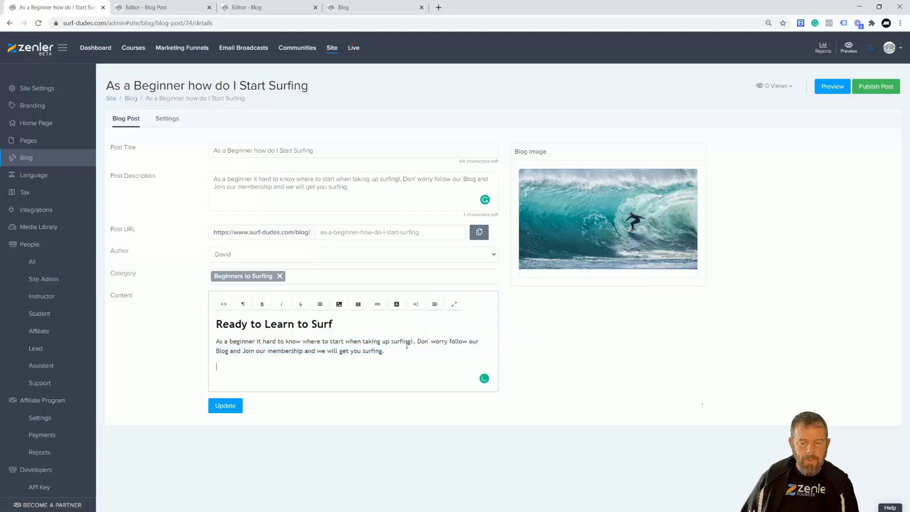
Step: View the content editor in full screen and return it to its normal size
{"action": "left_click", "coordinate": [454, 306]}
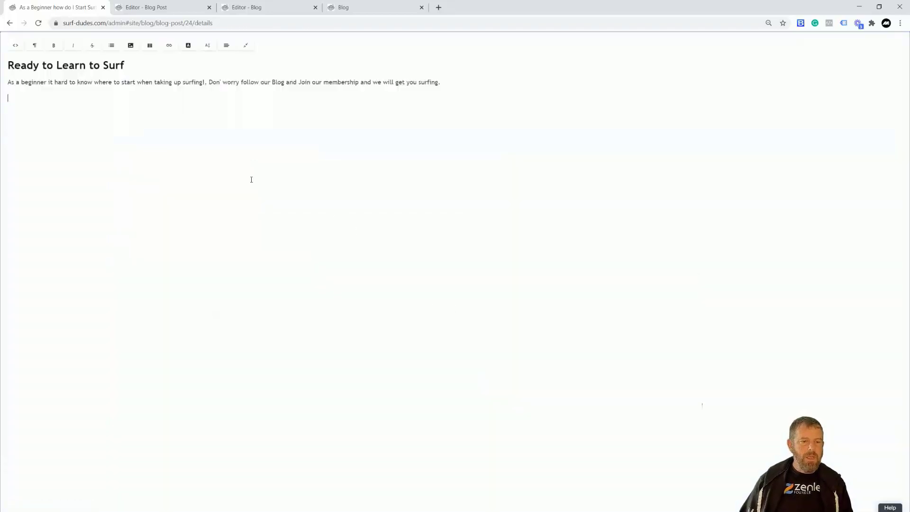
{"action": "left_click", "coordinate": [245, 45]}
{"action": "left_click", "coordinate": [375, 382]}
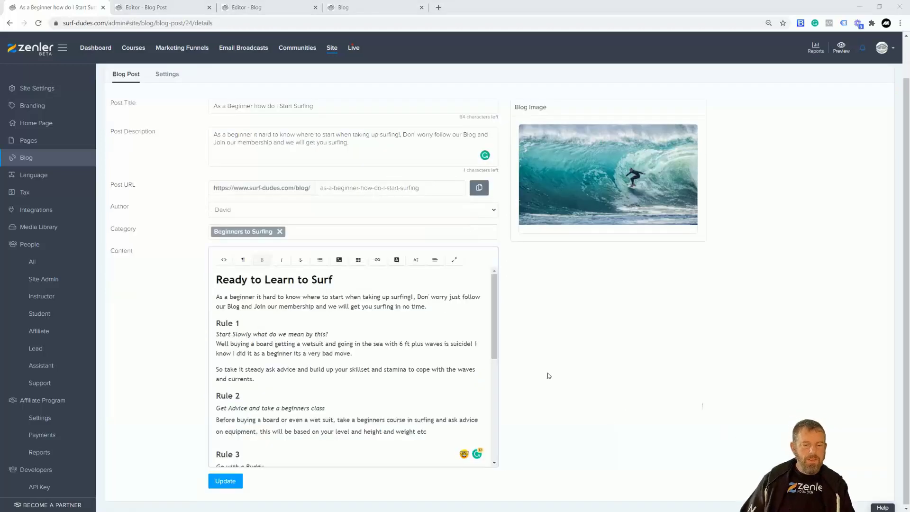
Step: Insert the existing photo of the surfer with a raised arm from the image library below the "Ready to Learn to Surf" heading
{"action": "left_click_drag", "start_coordinate": [495, 332], "coordinate": [507, 315]}
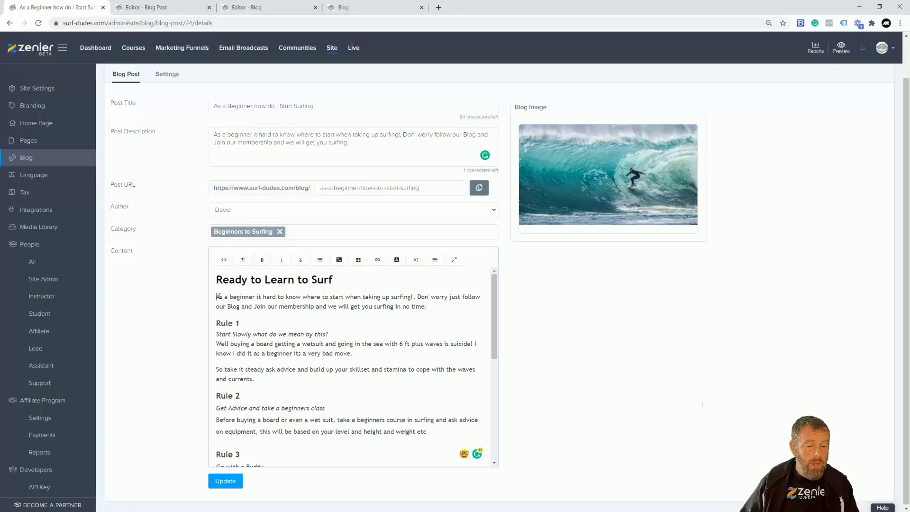
{"action": "left_click", "coordinate": [339, 259]}
{"action": "left_click", "coordinate": [384, 245]}
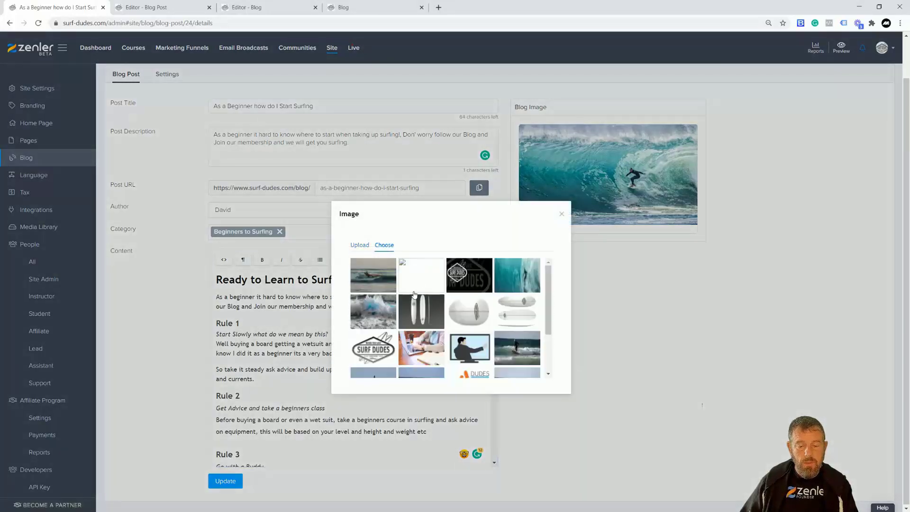
{"action": "left_click", "coordinate": [371, 281]}
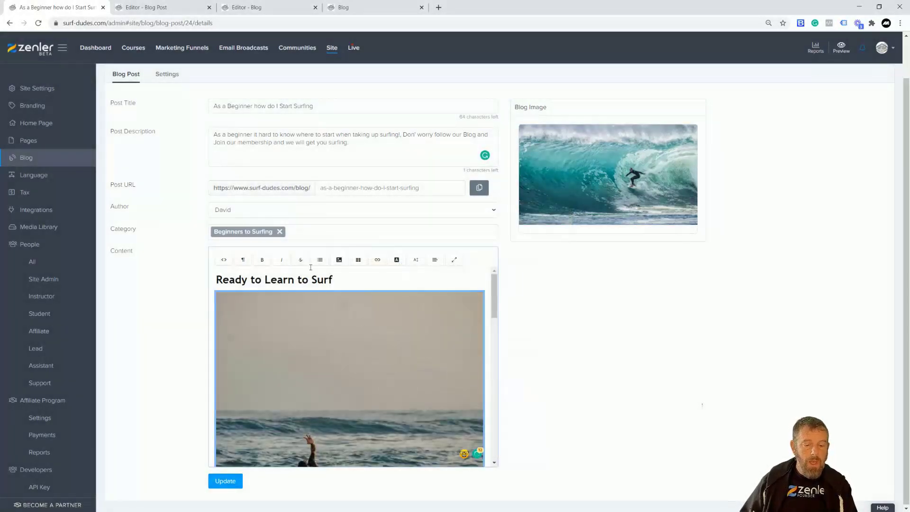
Step: View the content in full screen, check the inserted surfer image's edit options without changing them, and return to the normal size
{"action": "left_click", "coordinate": [456, 263]}
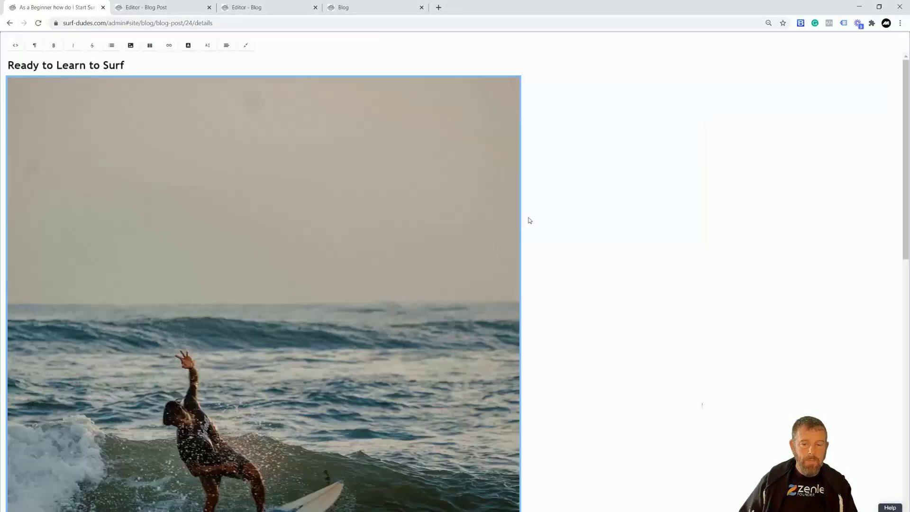
{"action": "scroll", "coordinate": [530, 221], "scroll_direction": "down", "scroll_amount": 8}
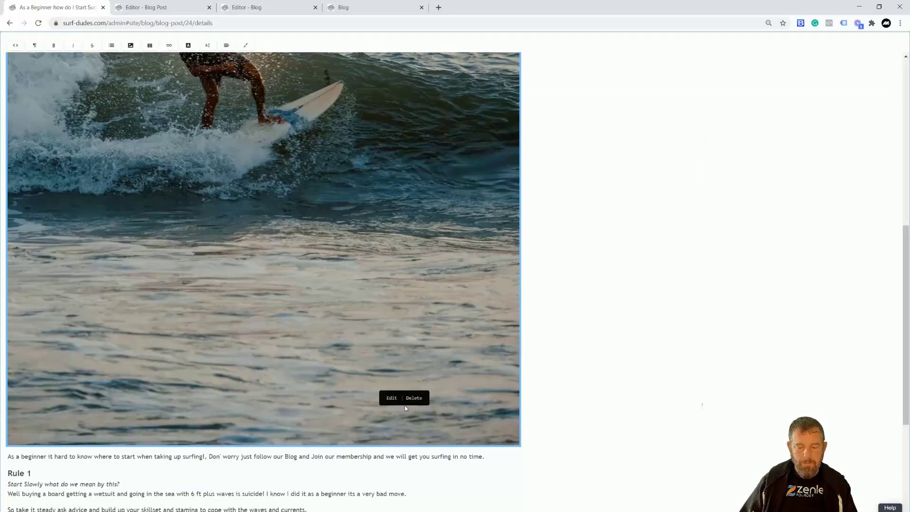
{"action": "left_click", "coordinate": [391, 398]}
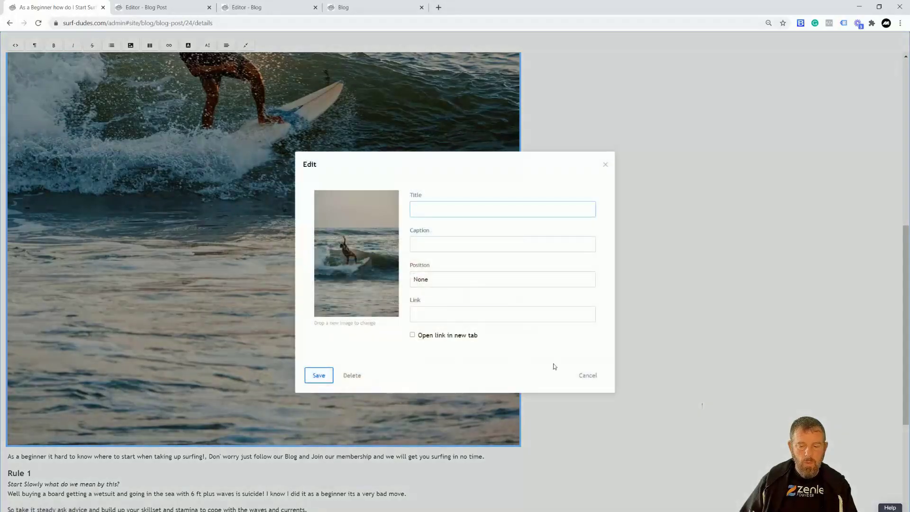
{"action": "left_click", "coordinate": [606, 165]}
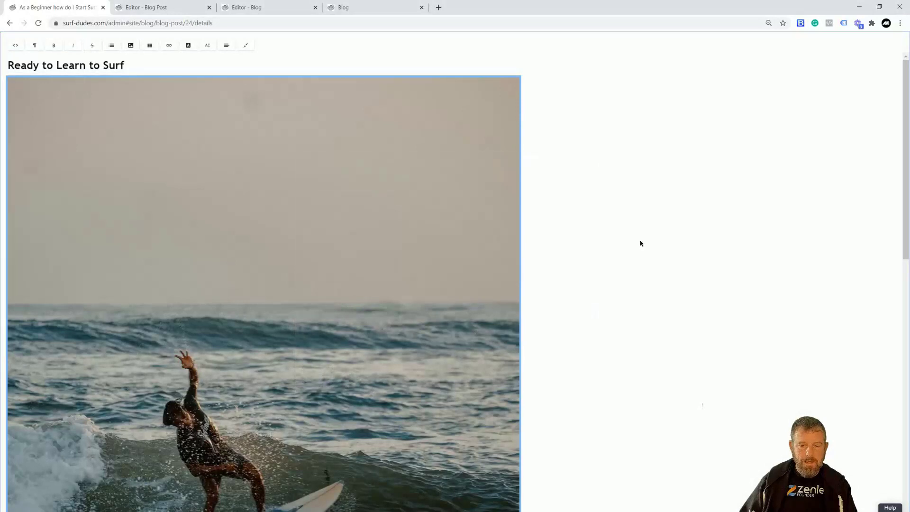
{"action": "mouse_move", "coordinate": [254, 232]}
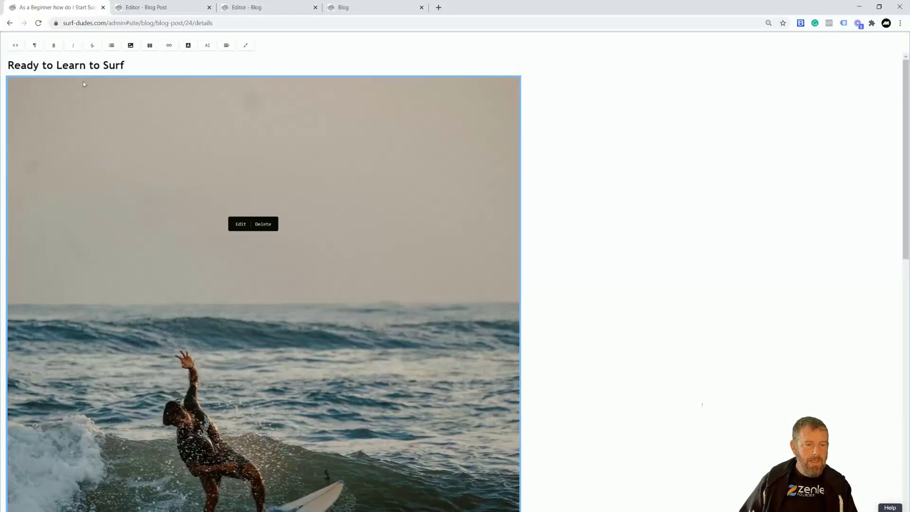
{"action": "left_click", "coordinate": [246, 45]}
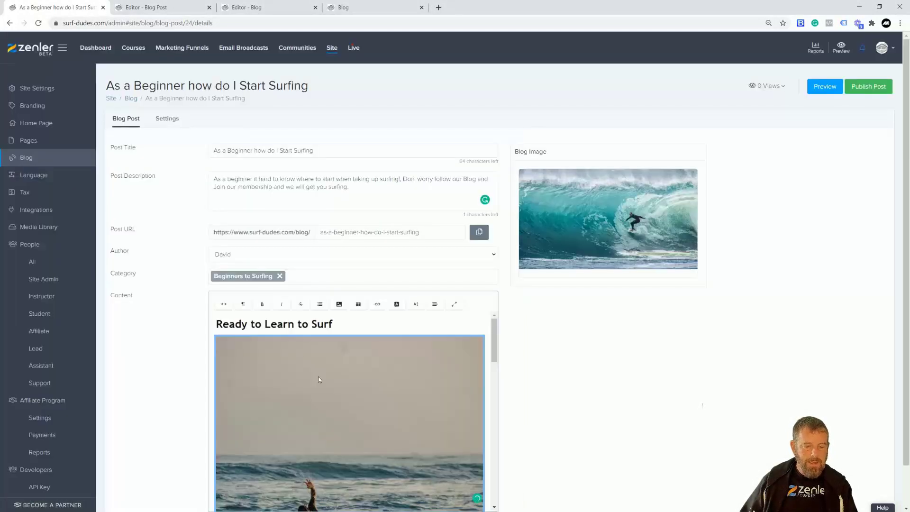
Step: Shrink the surfer image to about a third of the content width and set its position to Right
{"action": "mouse_move", "coordinate": [318, 379]}
{"action": "left_click_drag", "start_coordinate": [493, 344], "coordinate": [314, 314]}
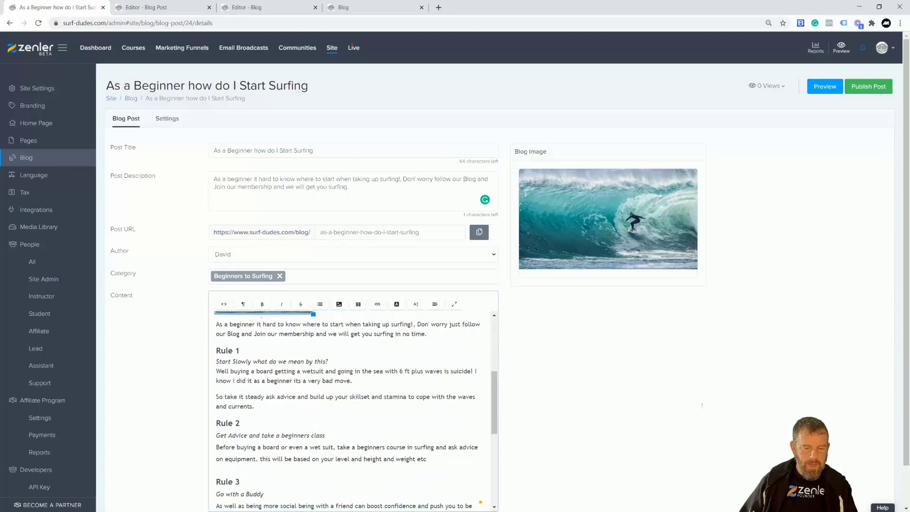
{"action": "left_click_drag", "start_coordinate": [496, 426], "coordinate": [493, 376]}
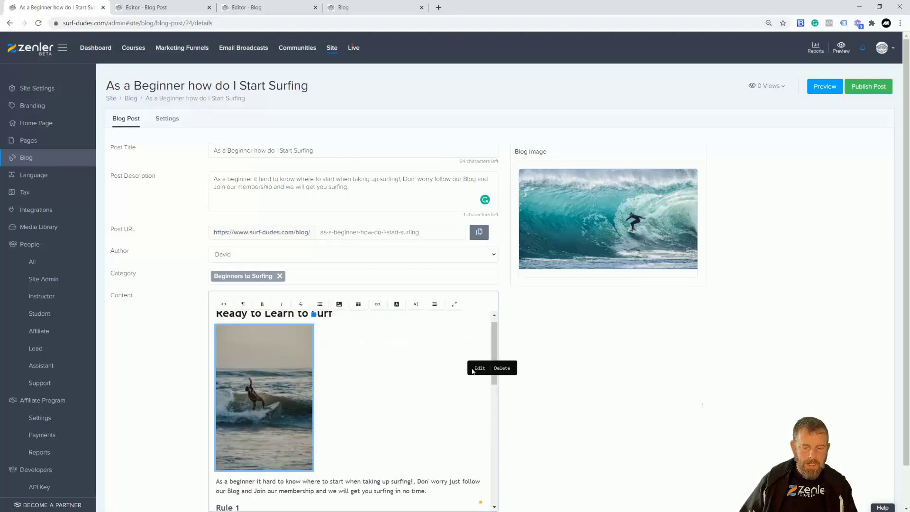
{"action": "left_click", "coordinate": [478, 369]}
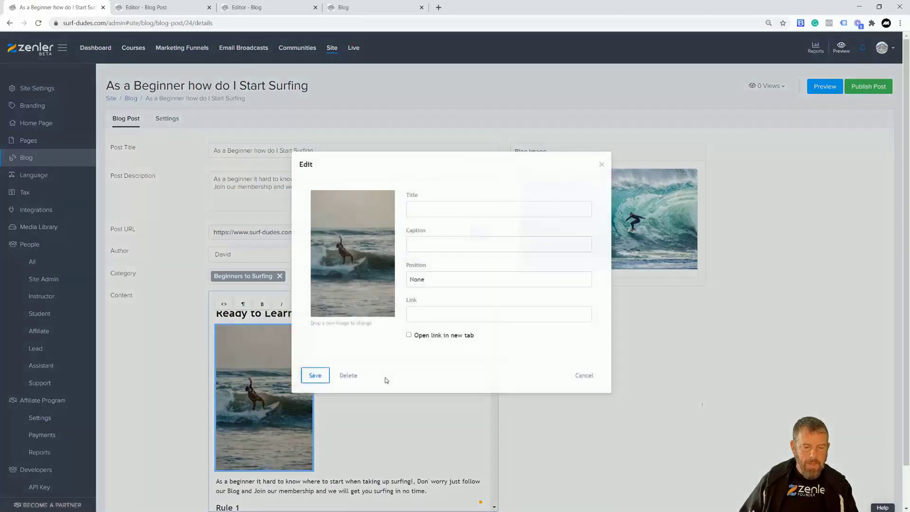
{"action": "left_click", "coordinate": [419, 282]}
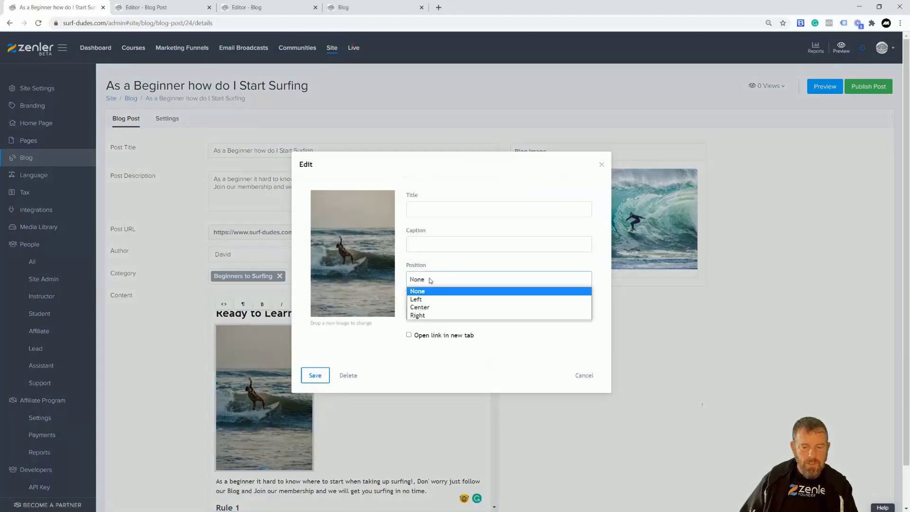
{"action": "left_click", "coordinate": [423, 316]}
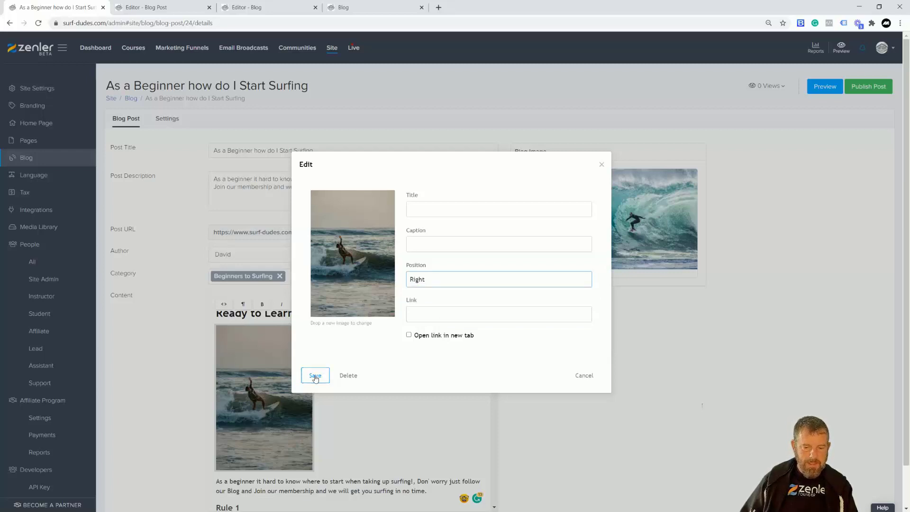
{"action": "left_click", "coordinate": [315, 376]}
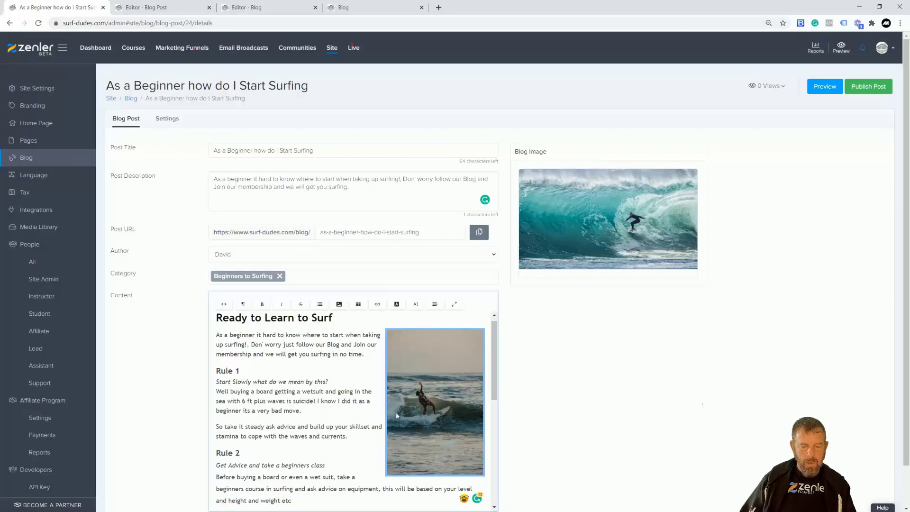
Step: Try the Left position for the surfer image beside Rule 1 and set it back to Right
{"action": "scroll", "coordinate": [429, 376], "scroll_direction": "down", "scroll_amount": 2}
{"action": "scroll", "coordinate": [347, 388], "scroll_direction": "up", "scroll_amount": 2}
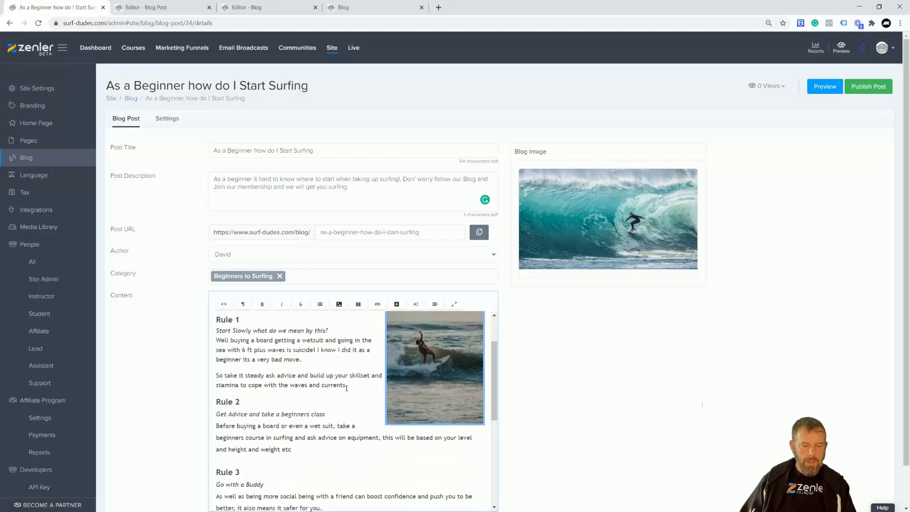
{"action": "scroll", "coordinate": [347, 388], "scroll_direction": "down", "scroll_amount": 3}
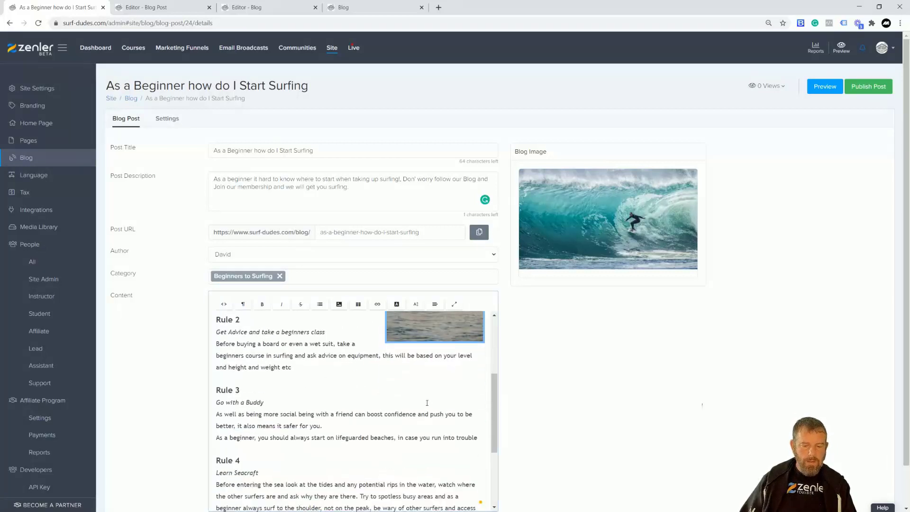
{"action": "scroll", "coordinate": [427, 403], "scroll_direction": "down", "scroll_amount": 2}
{"action": "scroll", "coordinate": [302, 394], "scroll_direction": "up", "scroll_amount": 2}
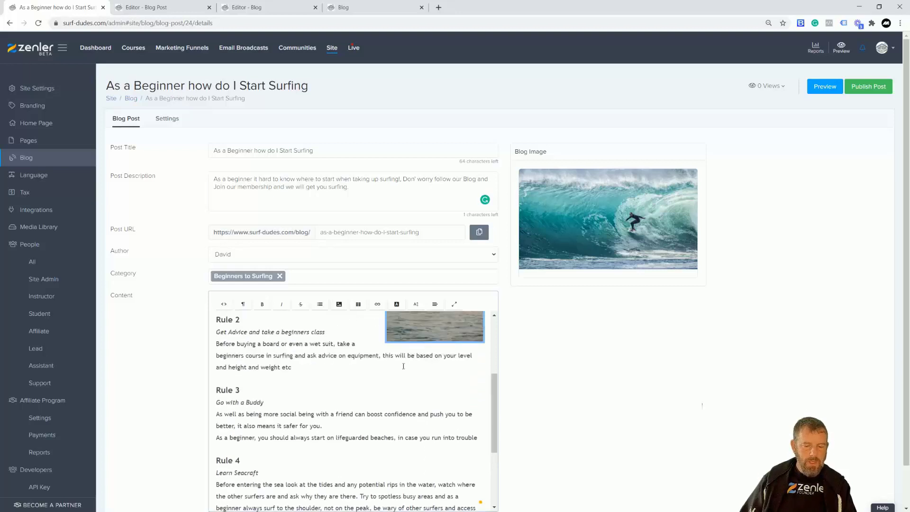
{"action": "scroll", "coordinate": [404, 367], "scroll_direction": "up", "scroll_amount": 2}
{"action": "left_click", "coordinate": [443, 385]}
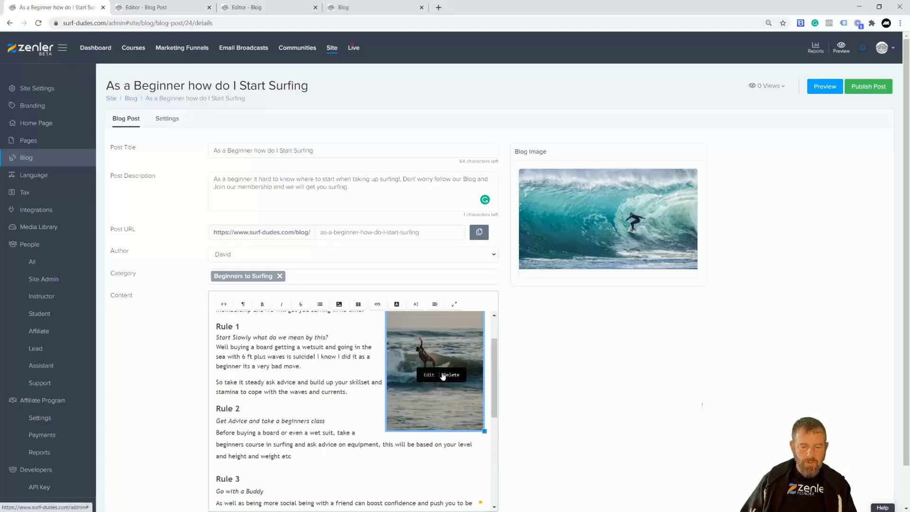
{"action": "left_click", "coordinate": [427, 377]}
{"action": "left_click", "coordinate": [432, 285]}
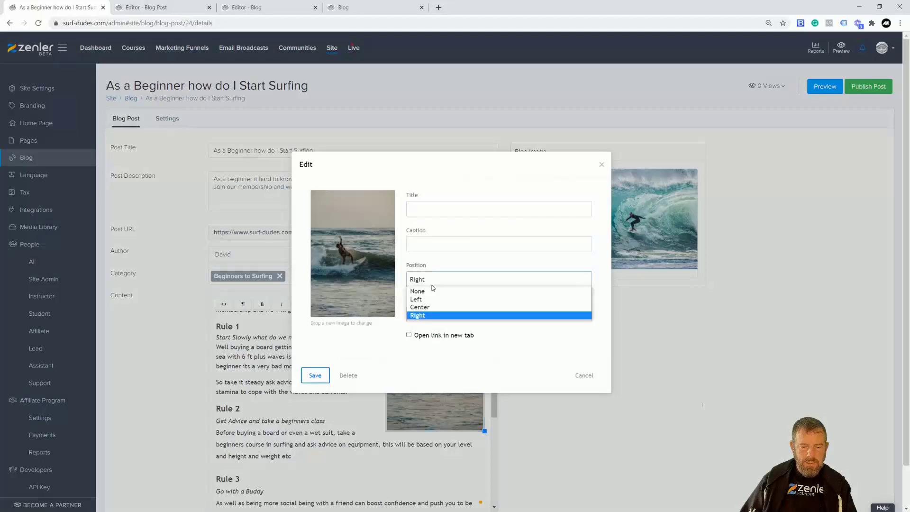
{"action": "key", "text": "Escape"}
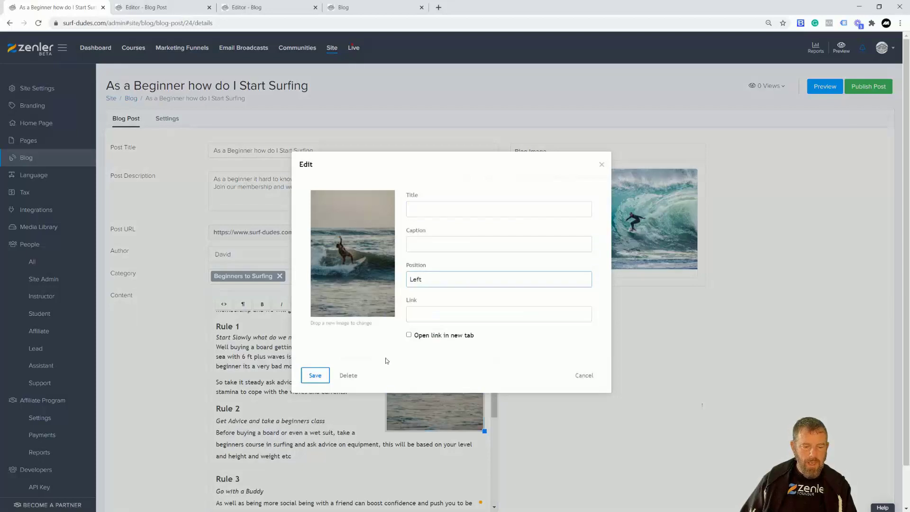
{"action": "left_click", "coordinate": [316, 375]}
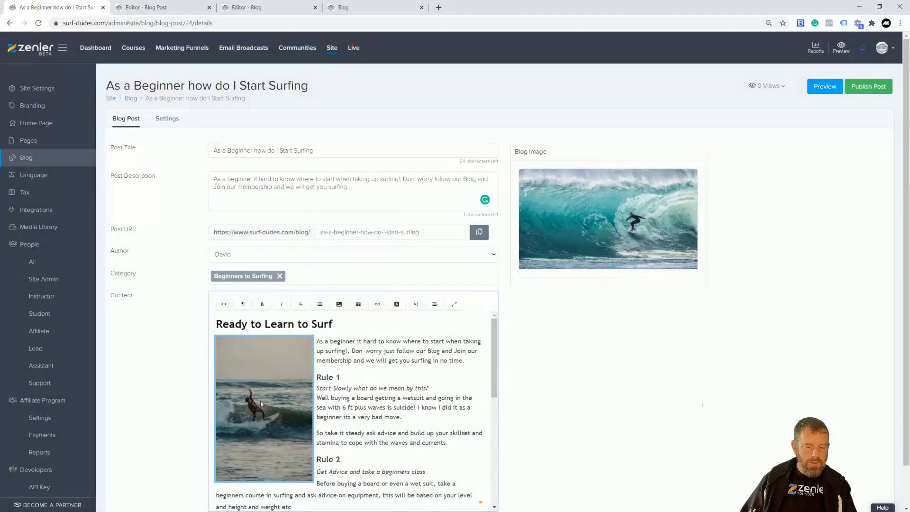
{"action": "left_click", "coordinate": [261, 397]}
{"action": "left_click", "coordinate": [256, 388]}
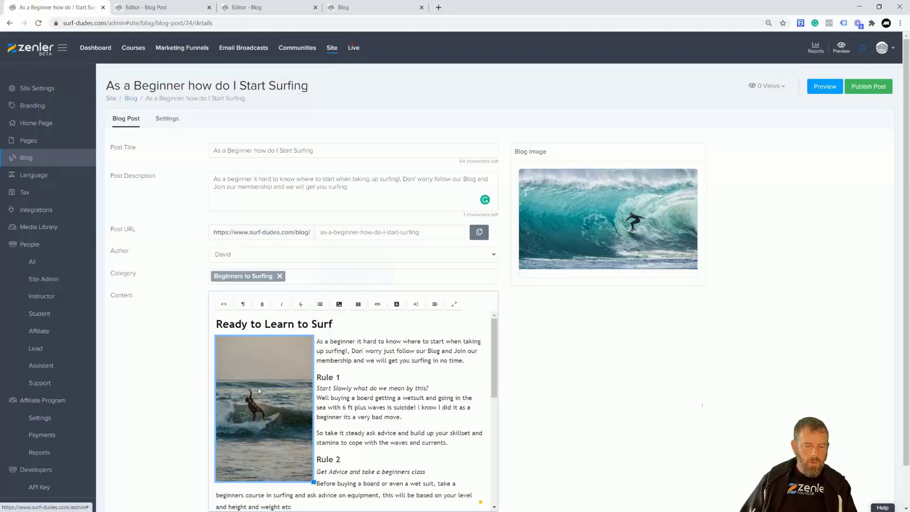
{"action": "left_click", "coordinate": [436, 279]}
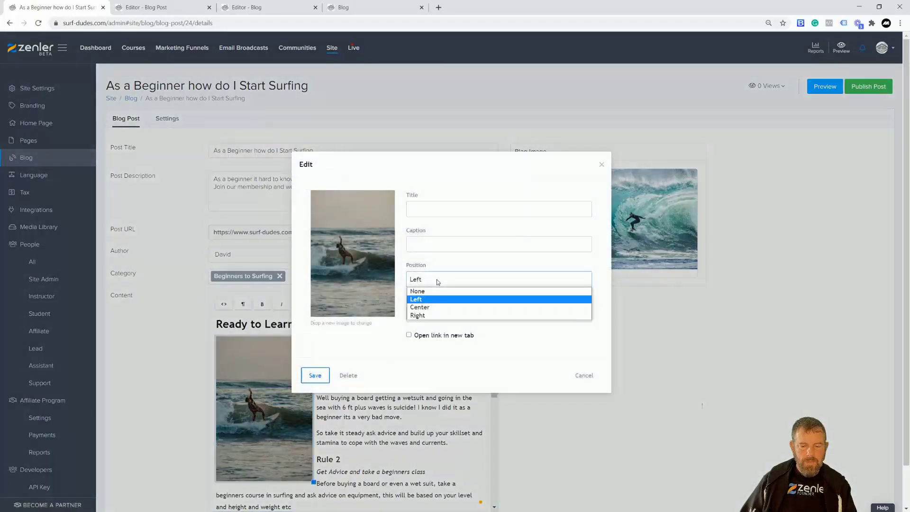
{"action": "left_click", "coordinate": [421, 316]}
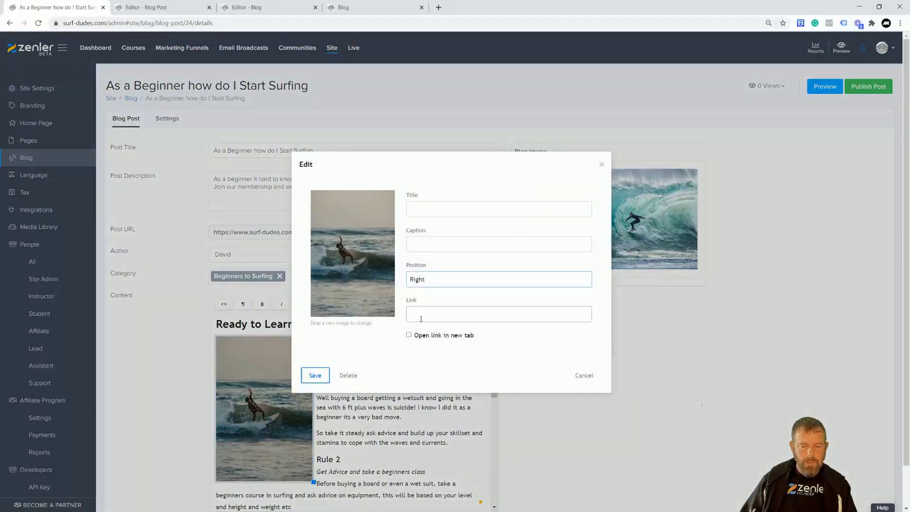
{"action": "left_click", "coordinate": [315, 375]}
Step: Try inserting the wide surfer banner from the image library between Rule 3 and Rule 4
{"action": "scroll", "coordinate": [282, 400], "scroll_direction": "down", "scroll_amount": 5}
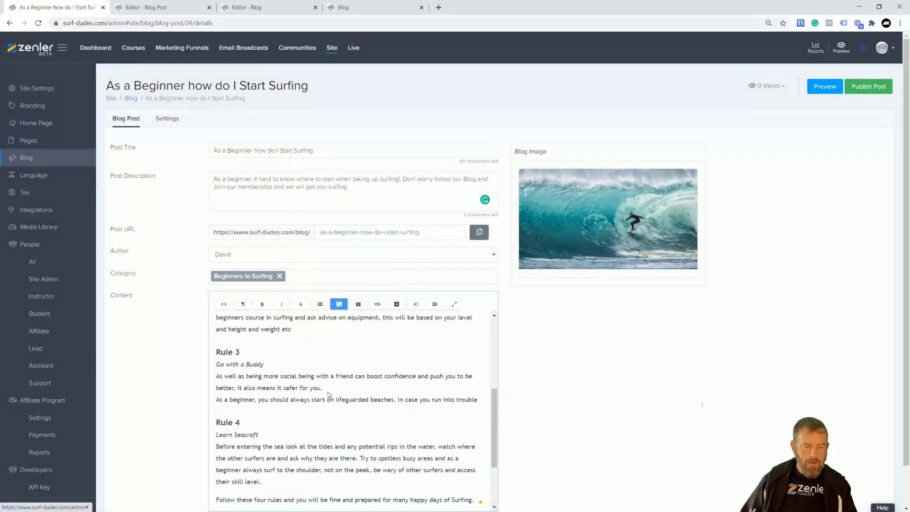
{"action": "left_click", "coordinate": [339, 304]}
{"action": "left_click", "coordinate": [389, 246]}
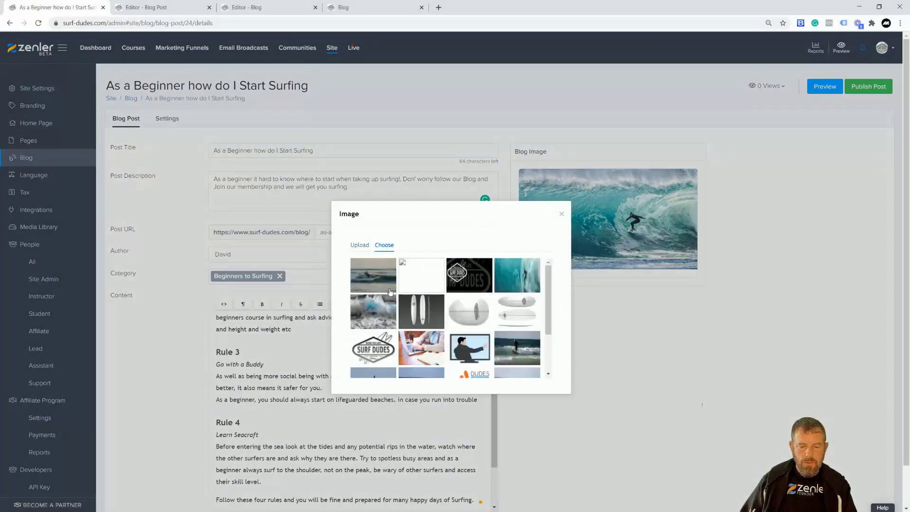
{"action": "scroll", "coordinate": [408, 299], "scroll_direction": "down", "scroll_amount": 2}
{"action": "scroll", "coordinate": [409, 300], "scroll_direction": "down", "scroll_amount": 1}
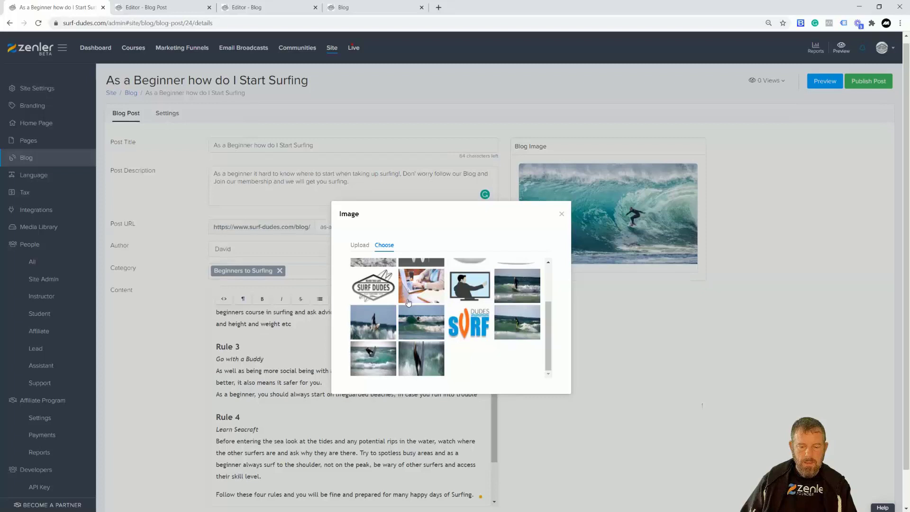
{"action": "left_click", "coordinate": [421, 354]}
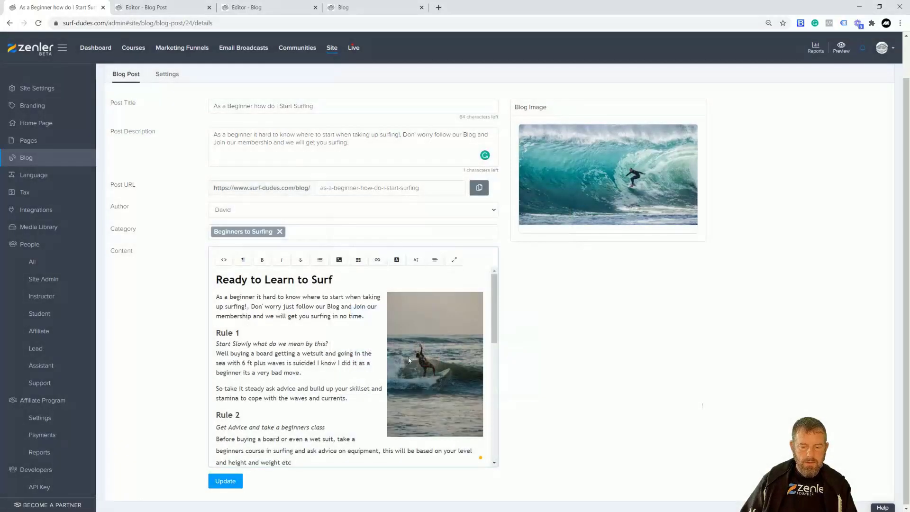
Step: Try a smaller size for the wide surfer banner above Rule 4 and delete the image
{"action": "left_click_drag", "start_coordinate": [494, 316], "coordinate": [493, 407]}
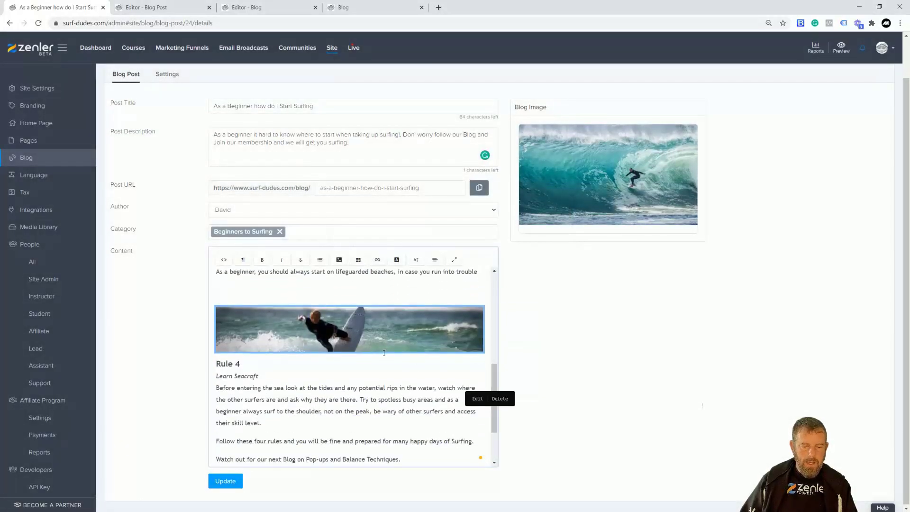
{"action": "left_click", "coordinate": [385, 339]}
{"action": "left_click_drag", "start_coordinate": [484, 352], "coordinate": [413, 337]}
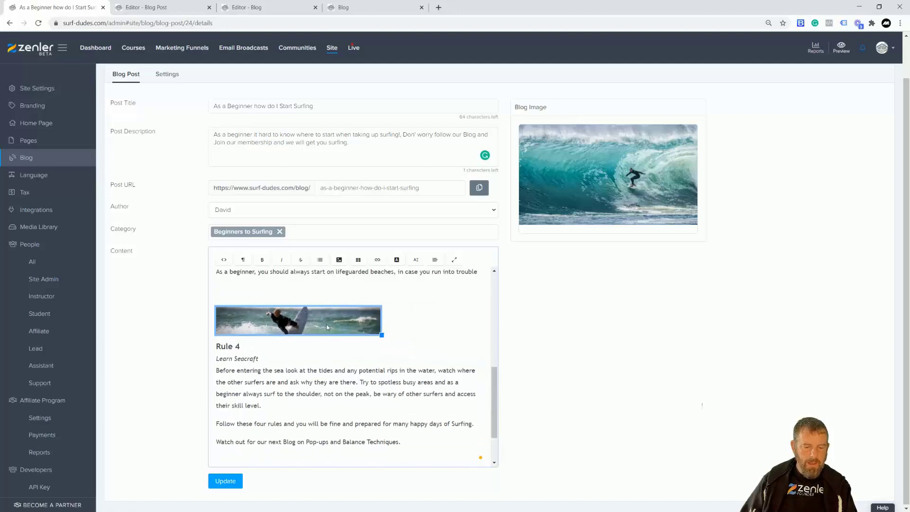
{"action": "left_click", "coordinate": [270, 310]}
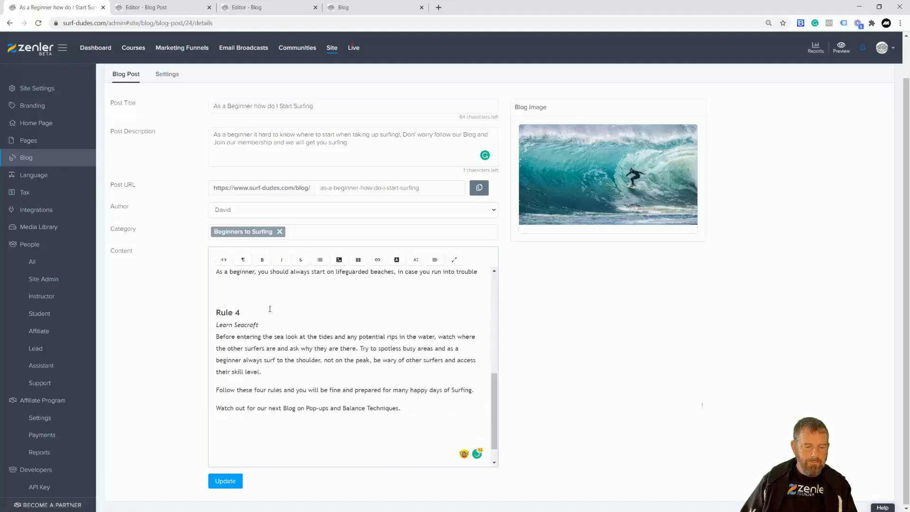
Step: Insert the full-height photo of the surfer riding a wave from the image library above the Rule 4 heading
{"action": "left_click", "coordinate": [339, 260]}
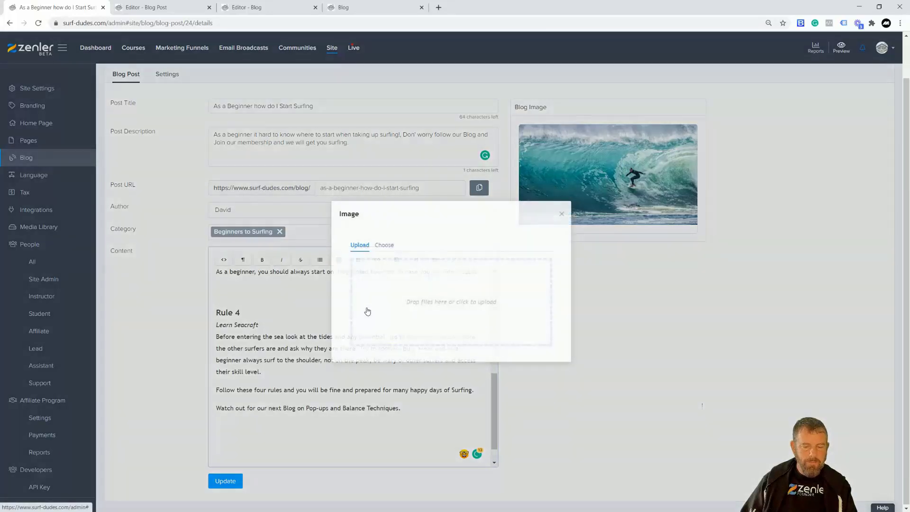
{"action": "left_click", "coordinate": [384, 245]}
{"action": "scroll", "coordinate": [467, 303], "scroll_direction": "down", "scroll_amount": 3}
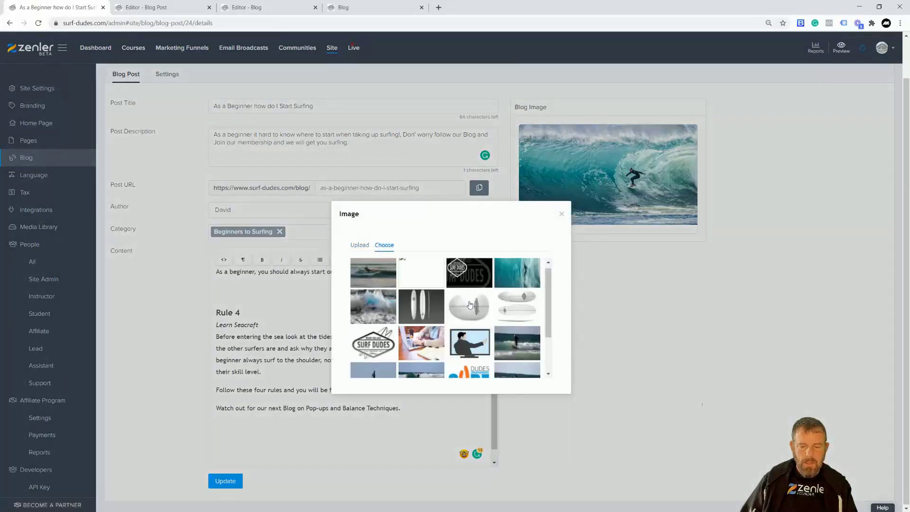
{"action": "left_click", "coordinate": [386, 354]}
{"action": "scroll", "coordinate": [406, 343], "scroll_direction": "down", "scroll_amount": 6}
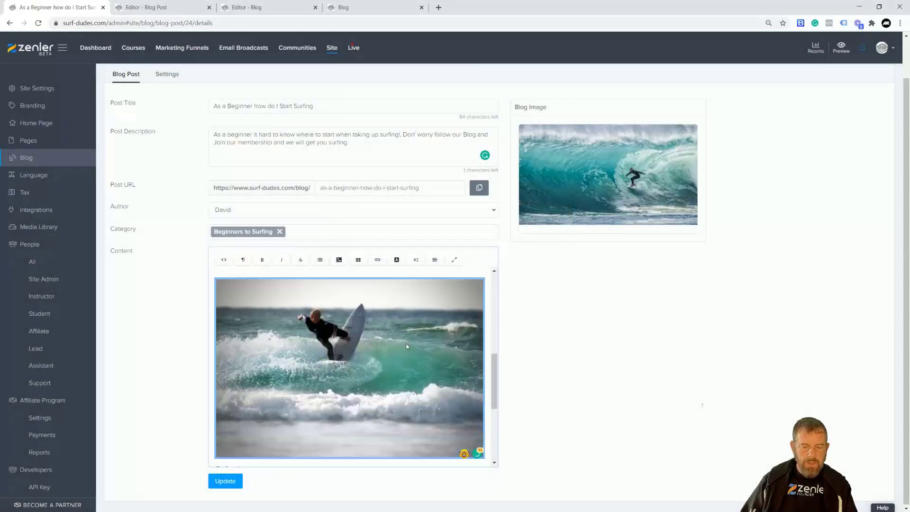
Step: Shrink the photo of the surfer riding a wave above Rule 4 to a bit over a third of the content width
{"action": "left_click", "coordinate": [427, 363]}
{"action": "left_click_drag", "start_coordinate": [484, 390], "coordinate": [290, 283]}
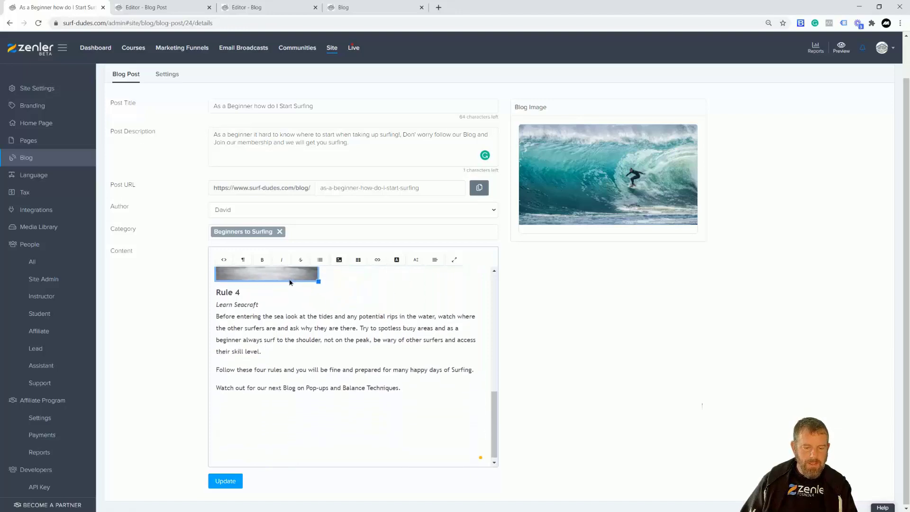
{"action": "scroll", "coordinate": [418, 365], "scroll_direction": "up", "scroll_amount": 5}
{"action": "scroll", "coordinate": [419, 366], "scroll_direction": "down", "scroll_amount": 3}
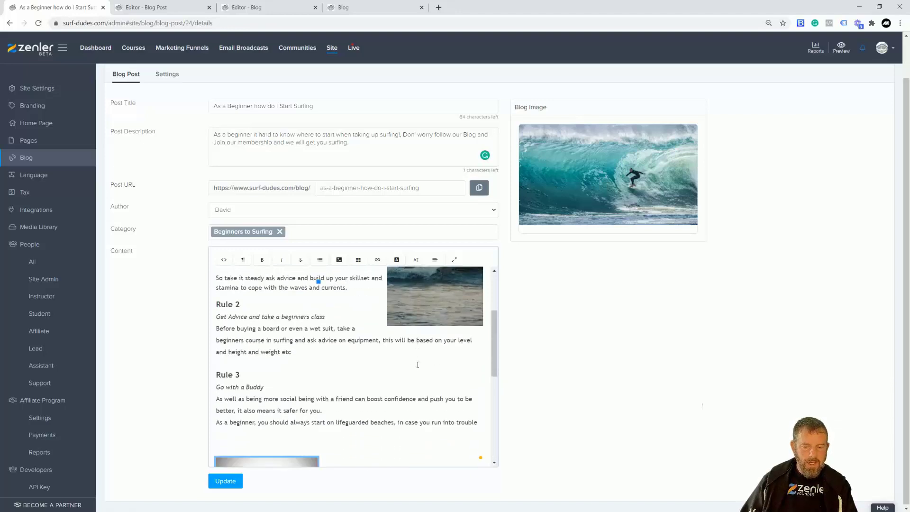
{"action": "scroll", "coordinate": [419, 368], "scroll_direction": "down", "scroll_amount": 2}
{"action": "scroll", "coordinate": [335, 327], "scroll_direction": "up", "scroll_amount": 2}
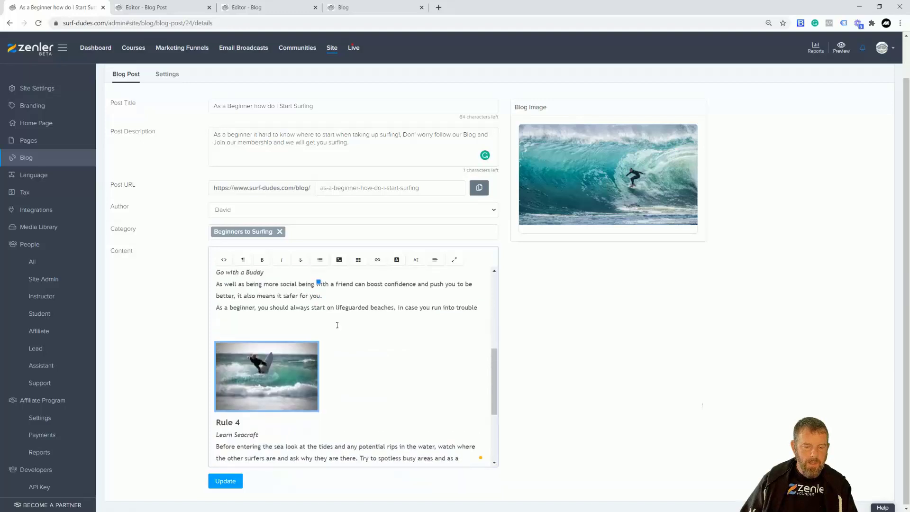
Step: Set the position of the resized surfer photo above Rule 4 to Right, save it and check the post's layout
{"action": "left_click", "coordinate": [277, 383]}
{"action": "left_click", "coordinate": [248, 370]}
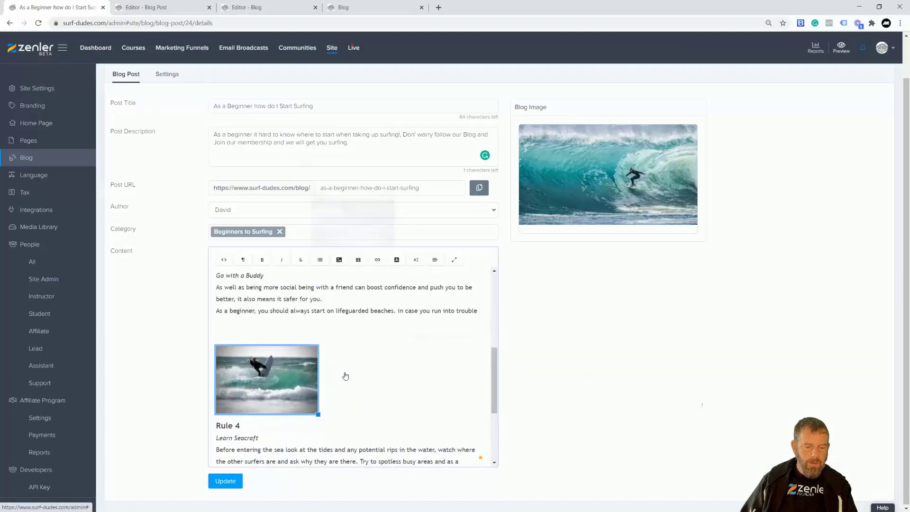
{"action": "left_click", "coordinate": [435, 280]}
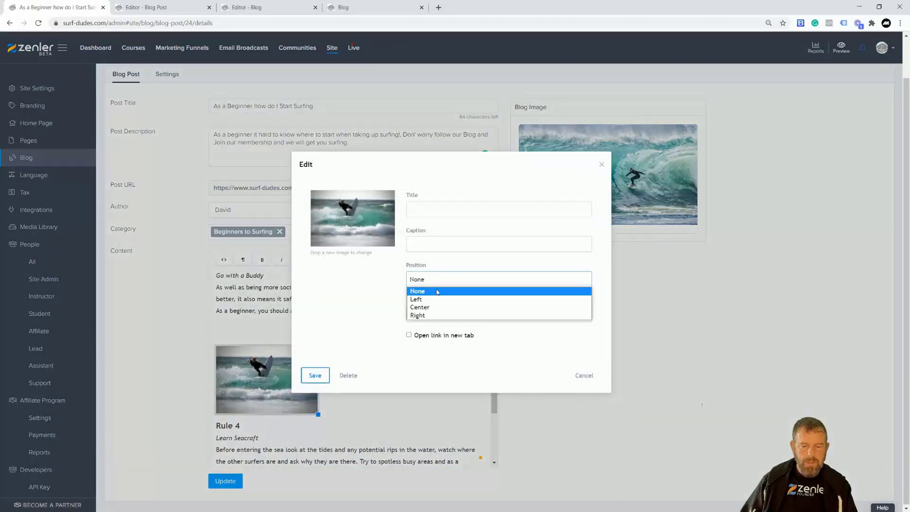
{"action": "left_click", "coordinate": [433, 315]}
{"action": "left_click", "coordinate": [315, 376]}
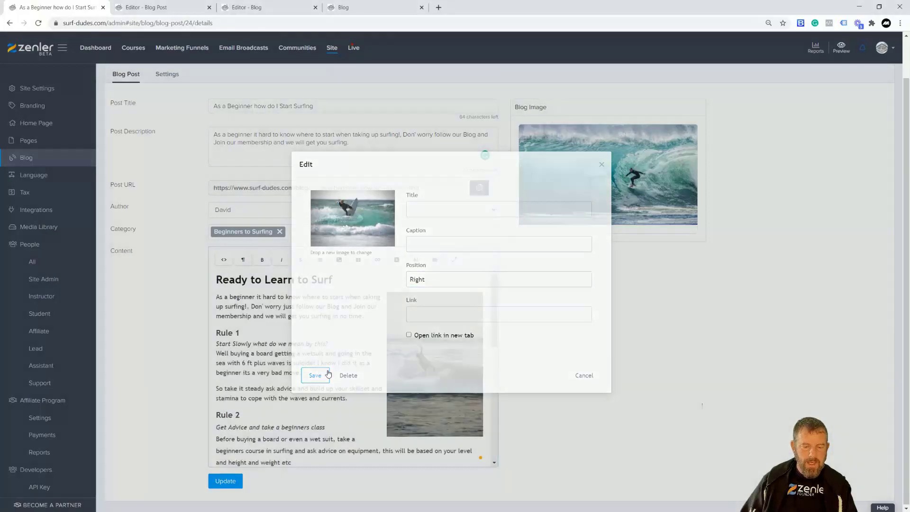
{"action": "scroll", "coordinate": [495, 351], "scroll_direction": "down", "scroll_amount": 2}
{"action": "scroll", "coordinate": [496, 351], "scroll_direction": "down", "scroll_amount": 2}
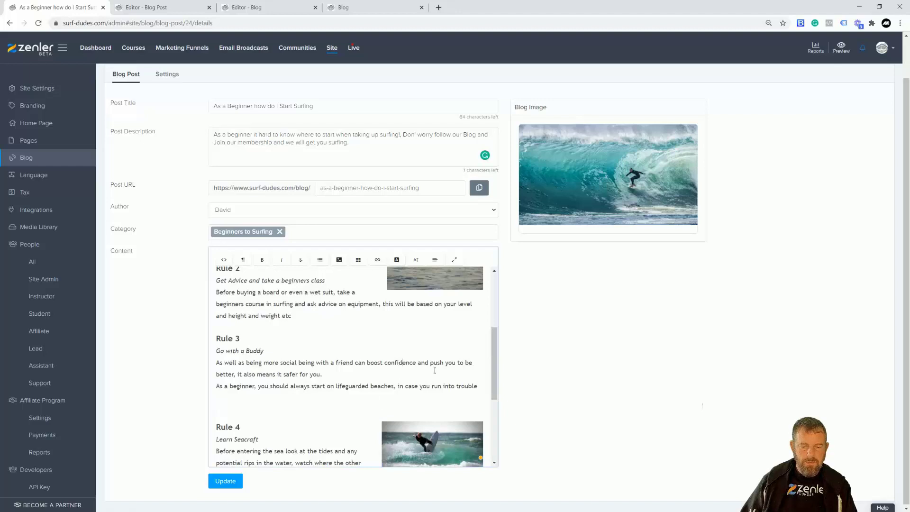
{"action": "scroll", "coordinate": [488, 358], "scroll_direction": "down", "scroll_amount": 4}
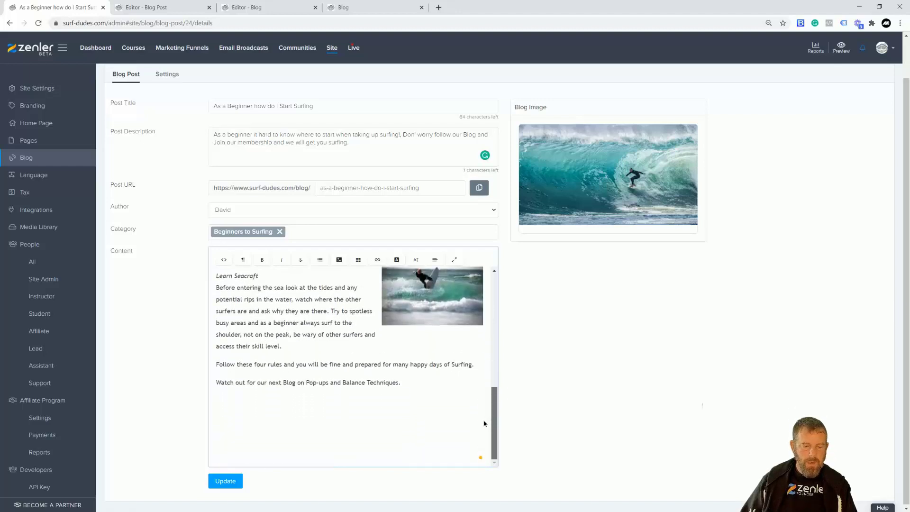
{"action": "scroll", "coordinate": [485, 360], "scroll_direction": "up", "scroll_amount": 10}
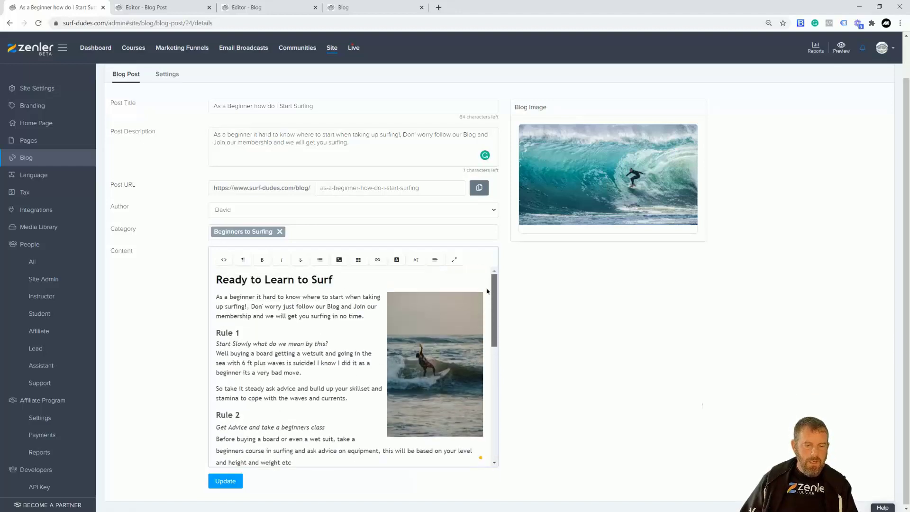
{"action": "left_click_drag", "start_coordinate": [494, 293], "coordinate": [494, 378]}
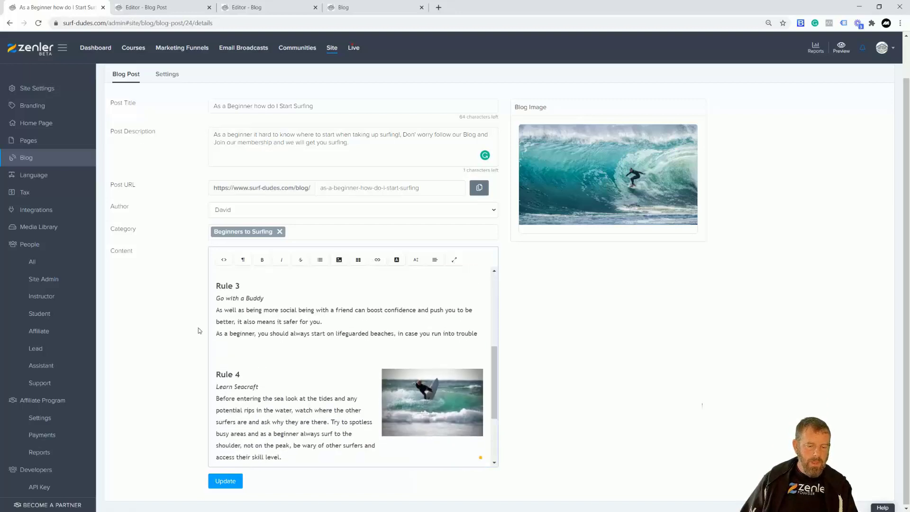
Step: Delete the extra blank line between Rule 3 and Rule 4 in the post content and save the post
{"action": "left_click", "coordinate": [225, 364]}
{"action": "key", "text": "BackSpace"}
{"action": "left_click_drag", "start_coordinate": [494, 368], "coordinate": [502, 292]}
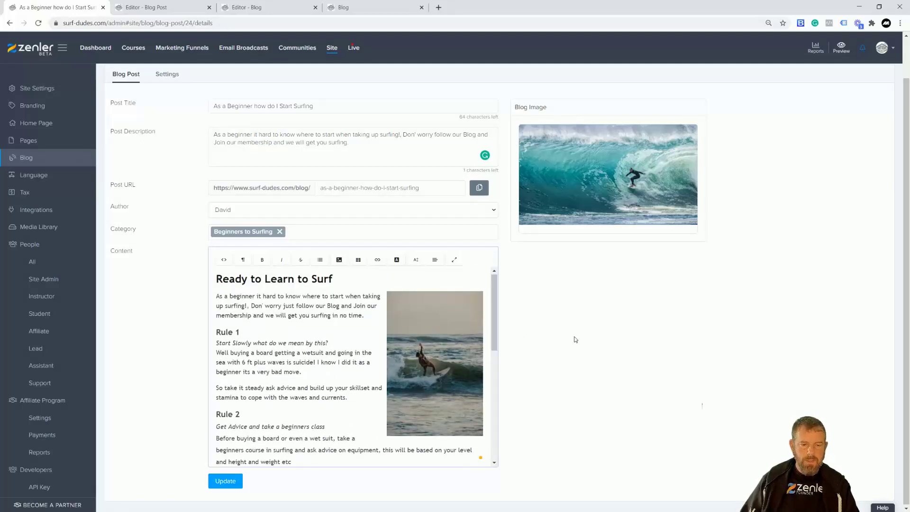
{"action": "scroll", "coordinate": [542, 335], "scroll_direction": "up", "scroll_amount": 1}
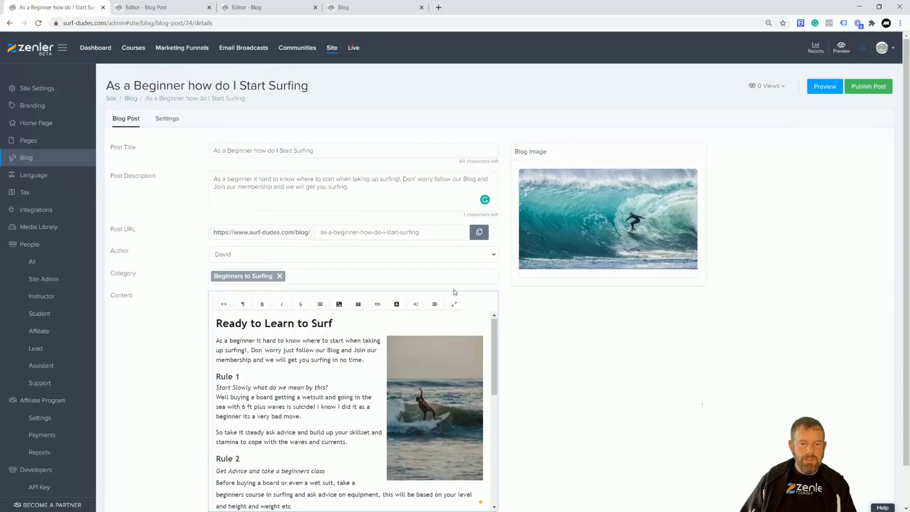
{"action": "scroll", "coordinate": [454, 292], "scroll_direction": "down", "scroll_amount": 1}
{"action": "left_click", "coordinate": [224, 481]}
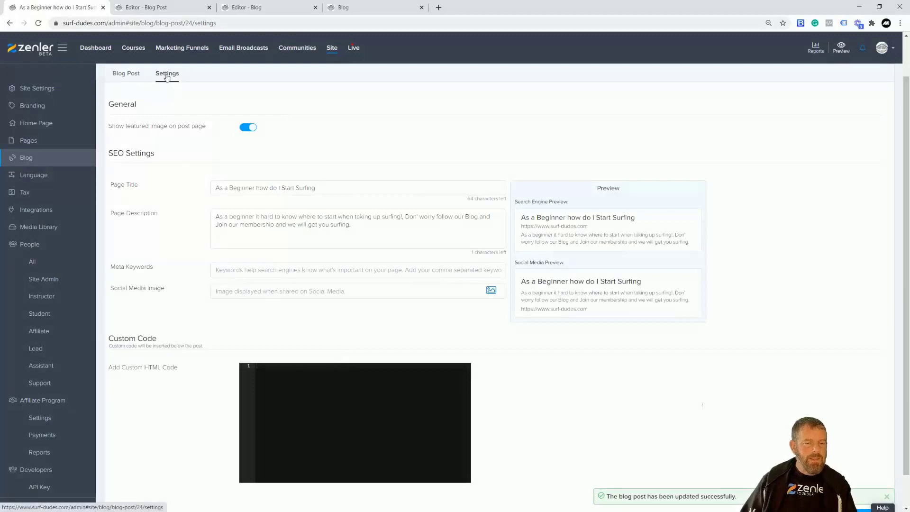
Step: Compare the post details with its settings, examining the featured image option, SEO page title and meta keywords field
{"action": "left_click", "coordinate": [123, 75]}
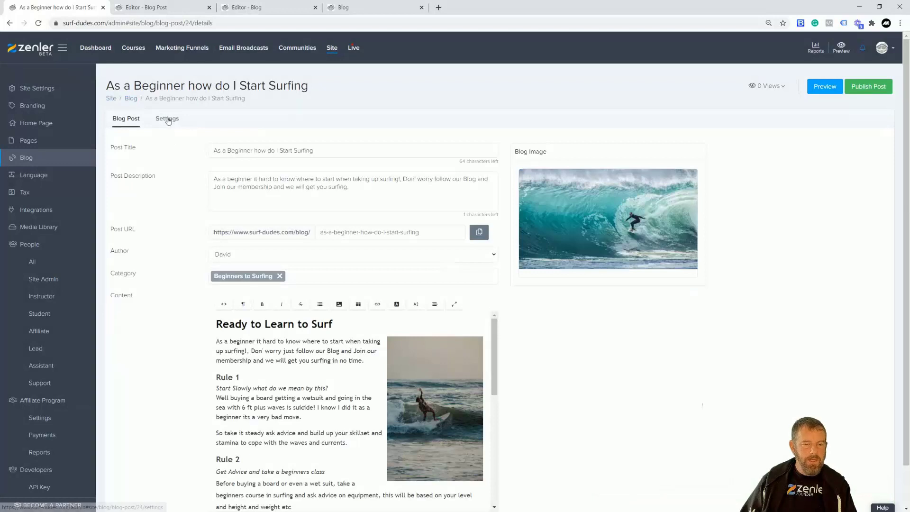
{"action": "left_click", "coordinate": [168, 121]}
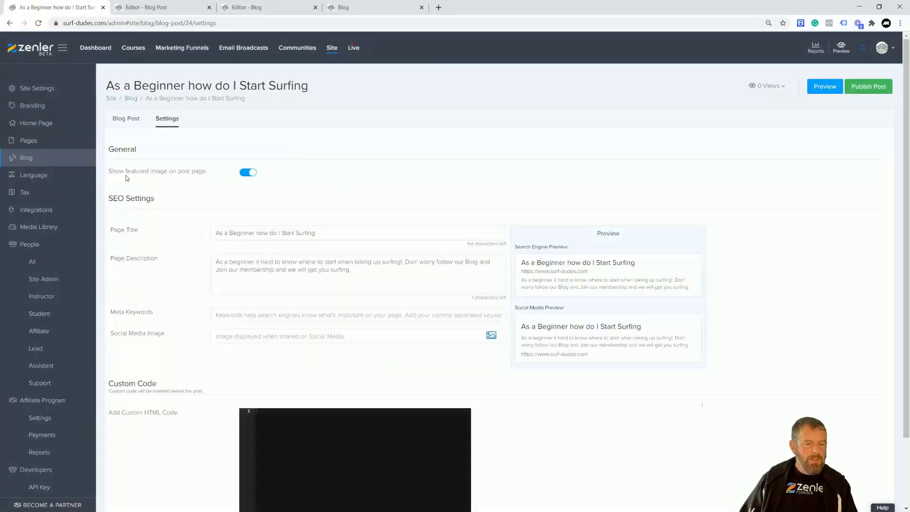
{"action": "left_click_drag", "start_coordinate": [112, 173], "coordinate": [205, 176]}
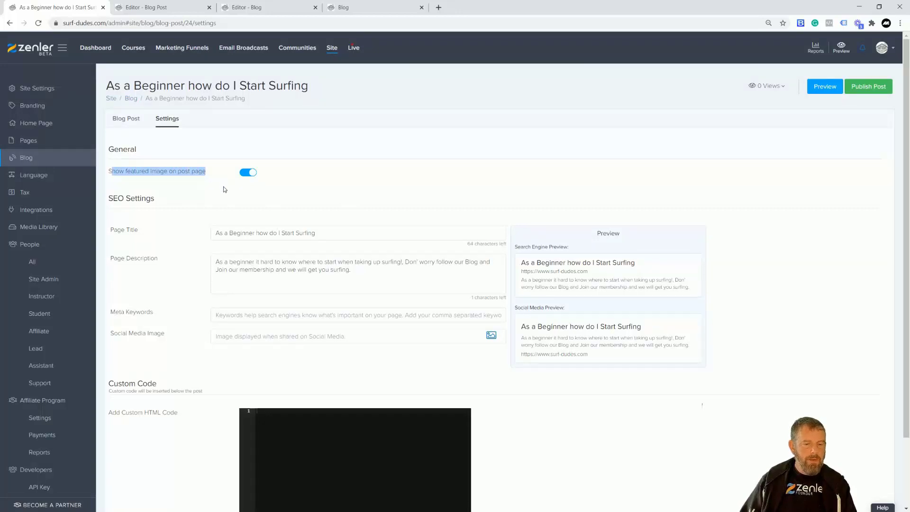
{"action": "left_click", "coordinate": [127, 120]}
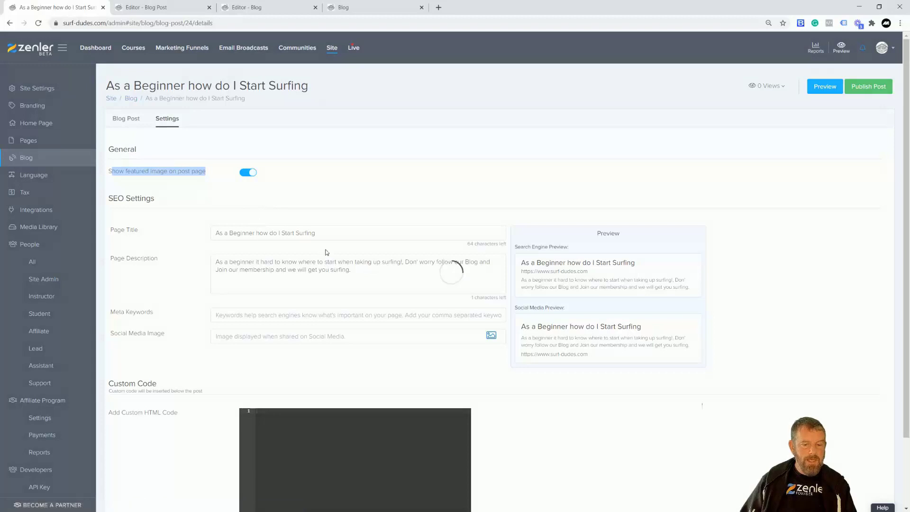
{"action": "mouse_move", "coordinate": [564, 247]}
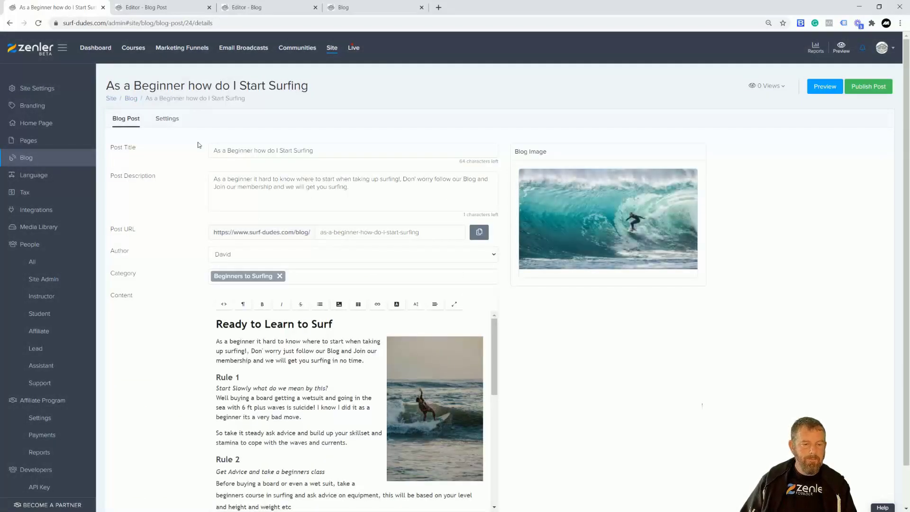
{"action": "left_click", "coordinate": [168, 120]}
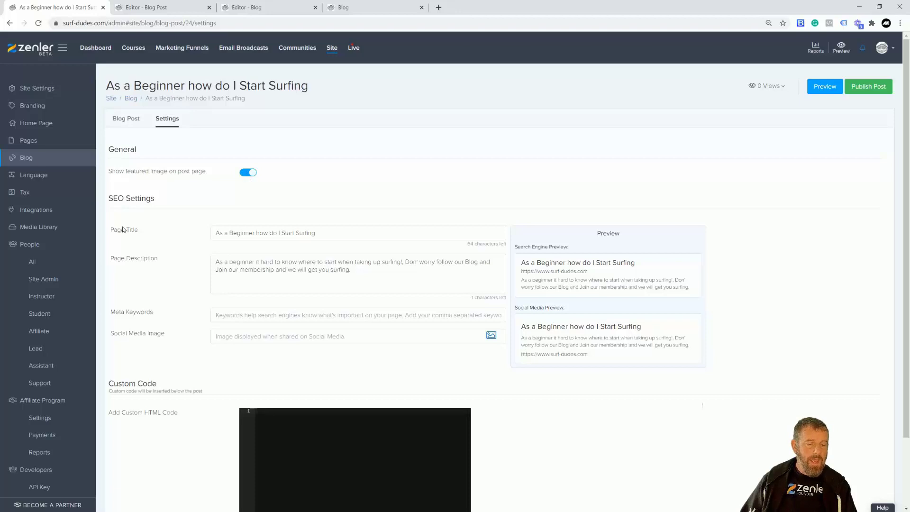
{"action": "left_click_drag", "start_coordinate": [109, 198], "coordinate": [148, 199]}
{"action": "left_click_drag", "start_coordinate": [217, 234], "coordinate": [255, 232]}
{"action": "left_click", "coordinate": [228, 315]}
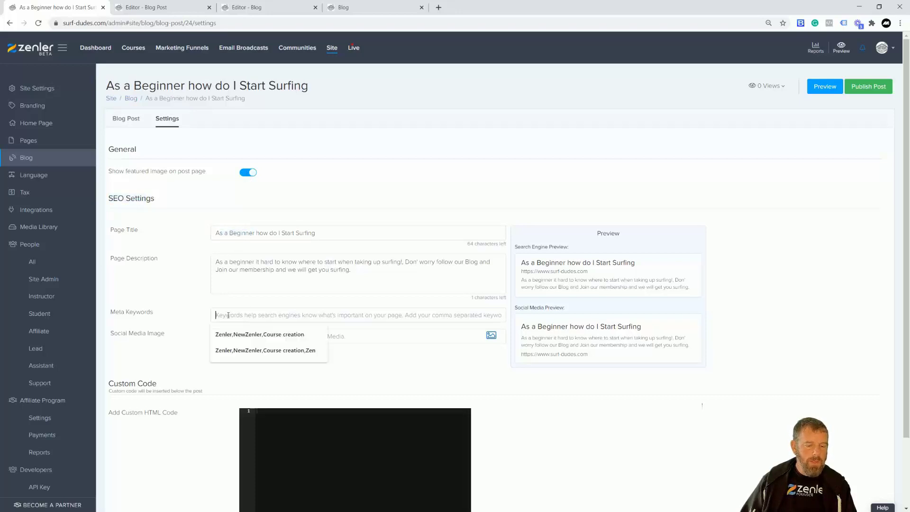
Step: Set the social media image to the dark Surf Dudes logo picture surfdudesbackdrop.jpg from the library
{"action": "left_click", "coordinate": [491, 338]}
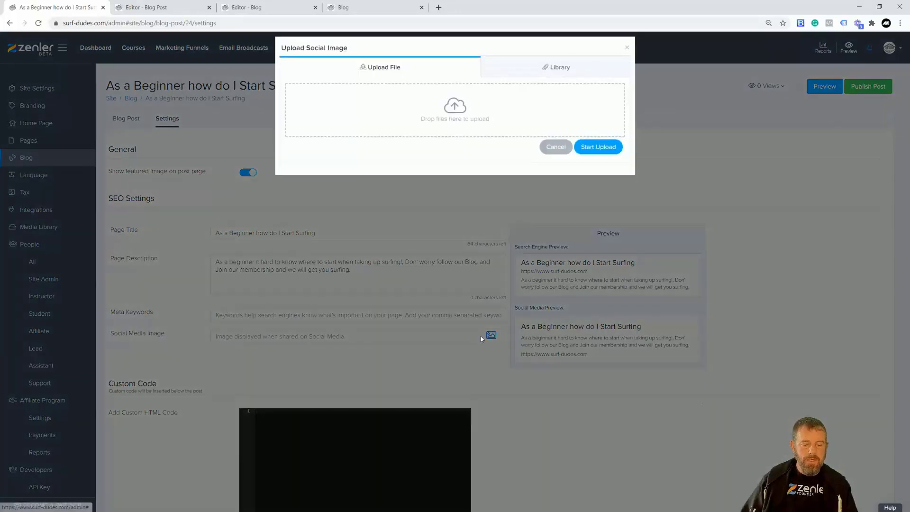
{"action": "left_click", "coordinate": [553, 75]}
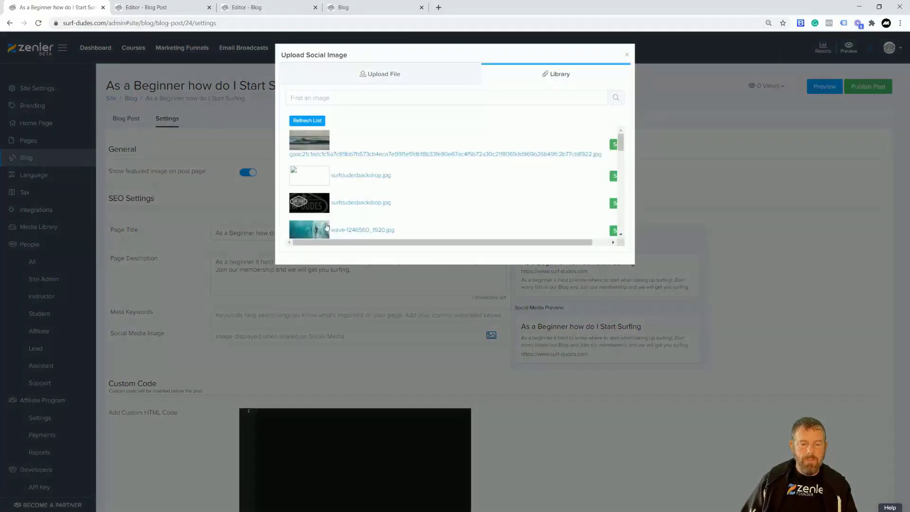
{"action": "left_click", "coordinate": [315, 231]}
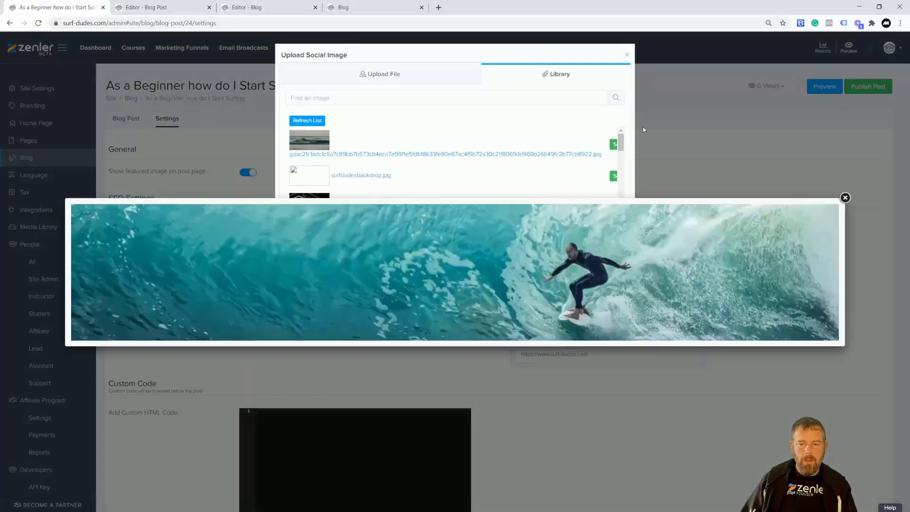
{"action": "left_click", "coordinate": [846, 197]}
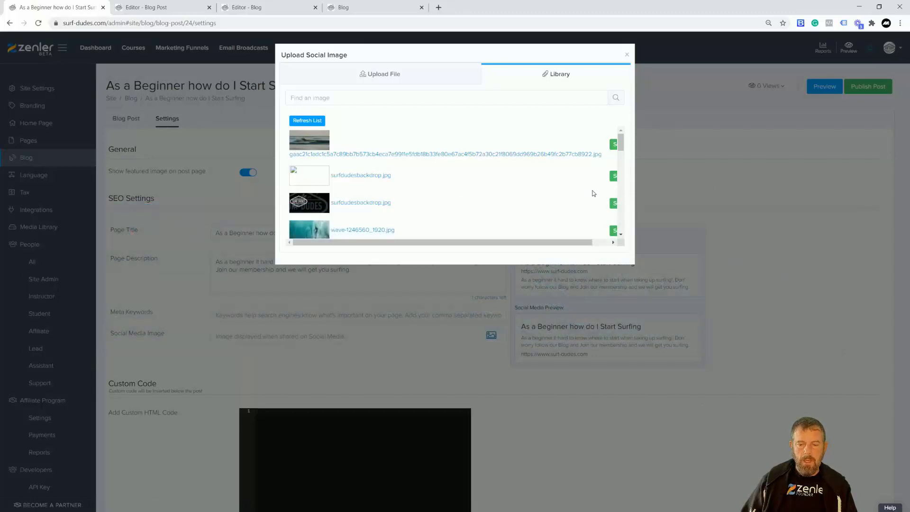
{"action": "left_click_drag", "start_coordinate": [625, 147], "coordinate": [379, 232]}
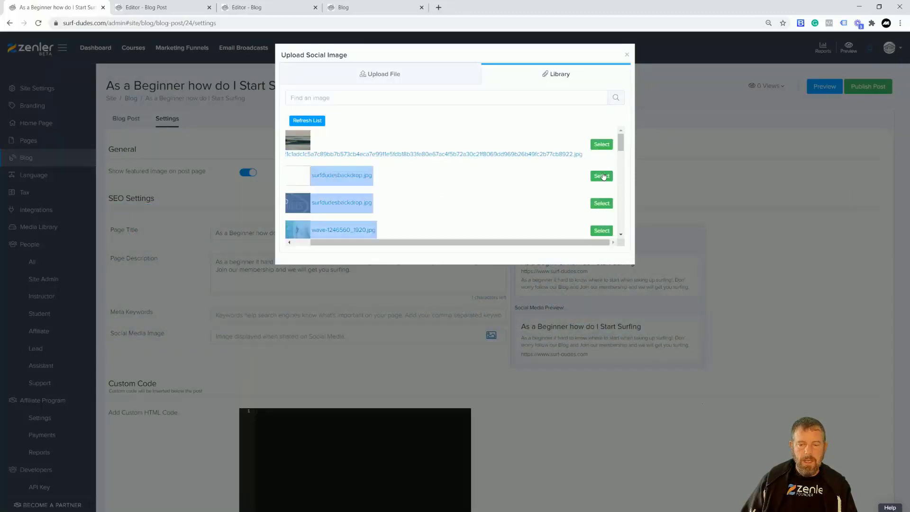
{"action": "left_click", "coordinate": [391, 204]}
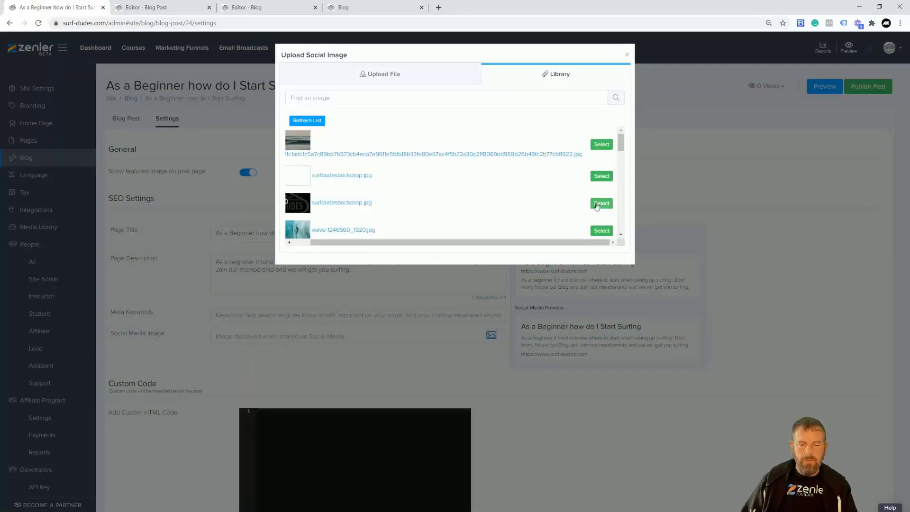
{"action": "left_click", "coordinate": [544, 197]}
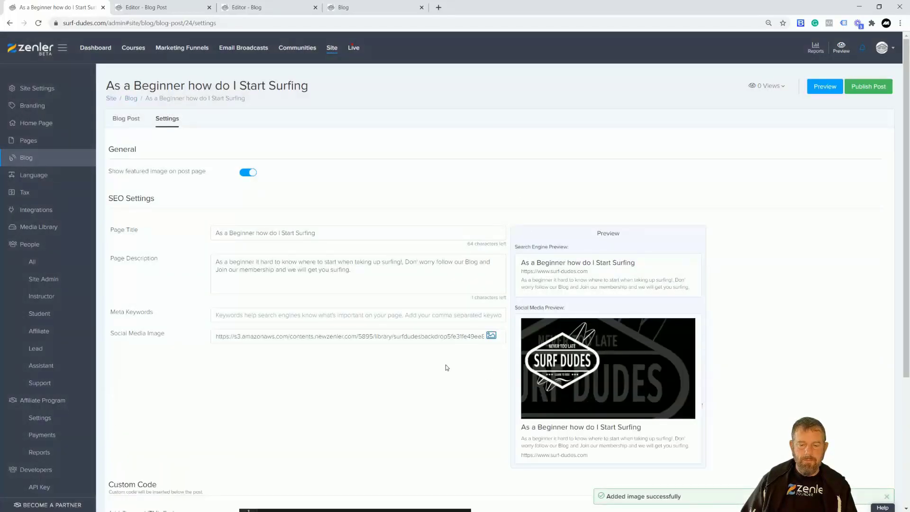
Step: Enter the meta keywords "Beginner to surfing,how do i start surfing,surf-dudes,surf dudes surfing"
{"action": "scroll", "coordinate": [446, 368], "scroll_direction": "down", "scroll_amount": 1}
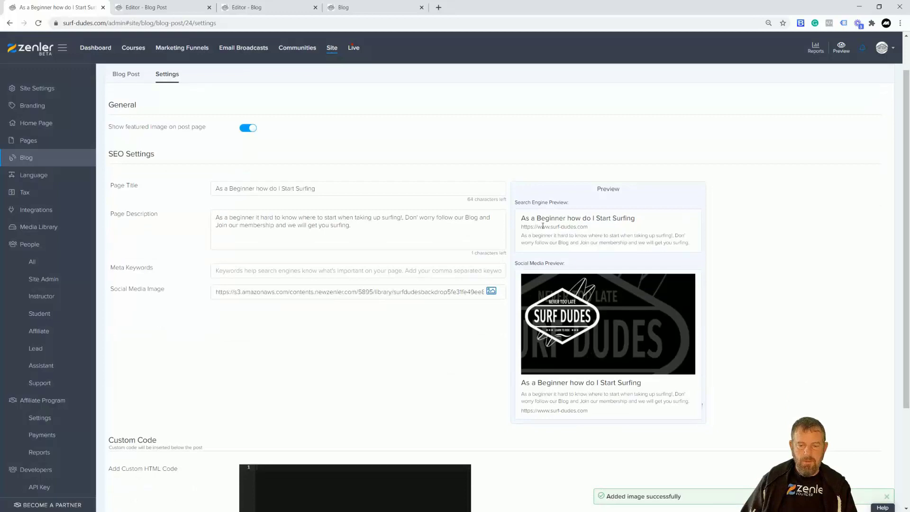
{"action": "left_click", "coordinate": [237, 272]}
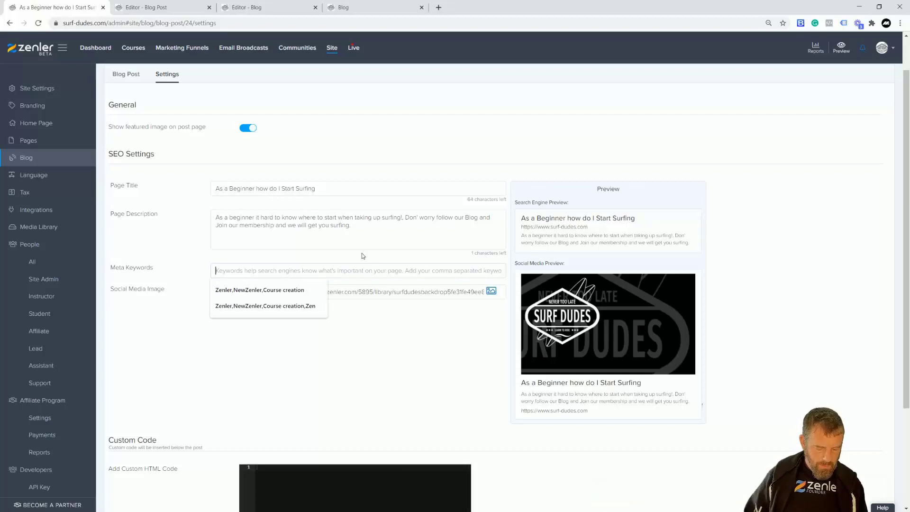
{"action": "type", "text": "Beginner "}
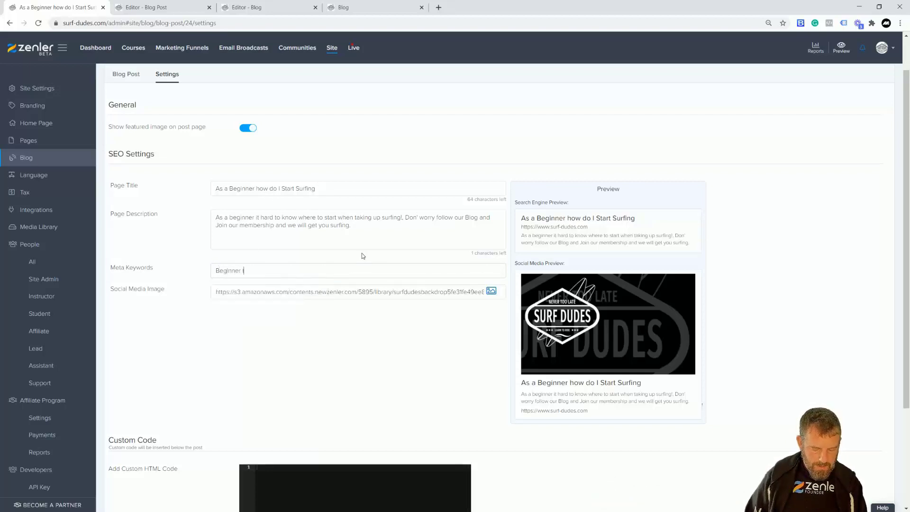
{"action": "type", "text": "to surfing"}
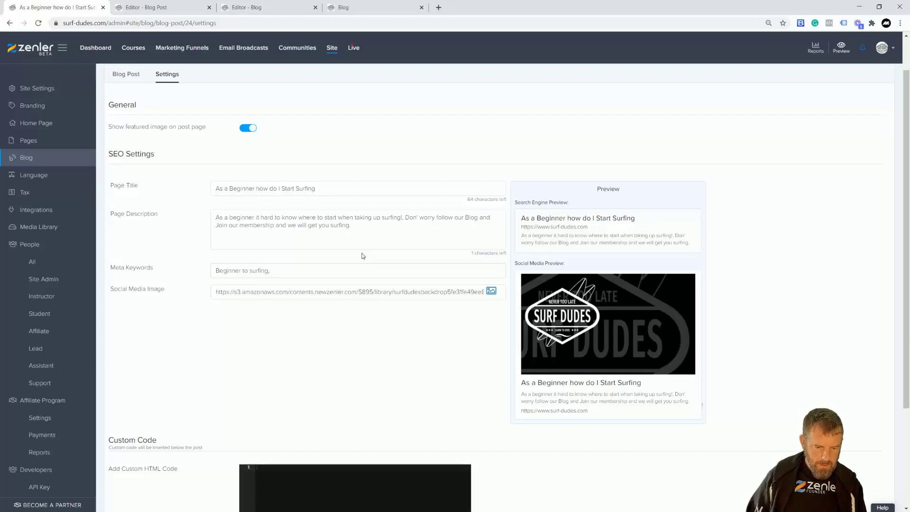
{"action": "type", "text": ",how"}
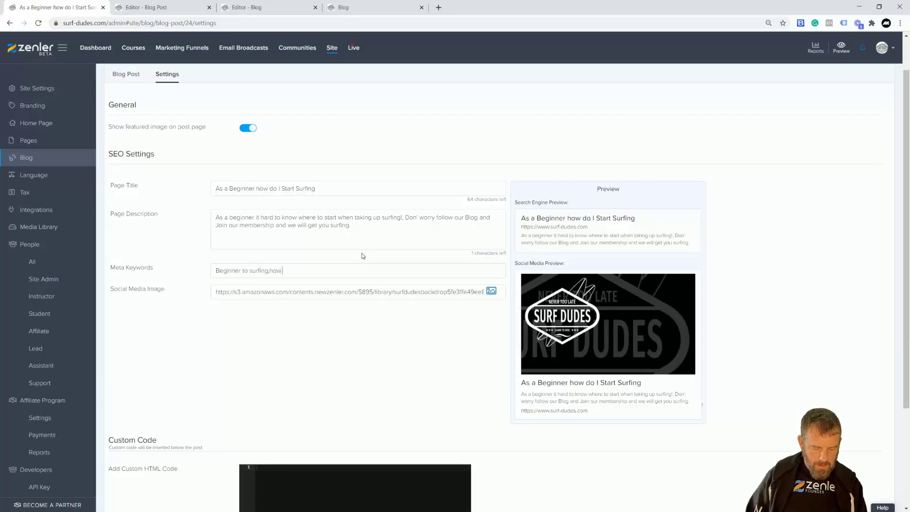
{"action": "type", "text": " do i sta"}
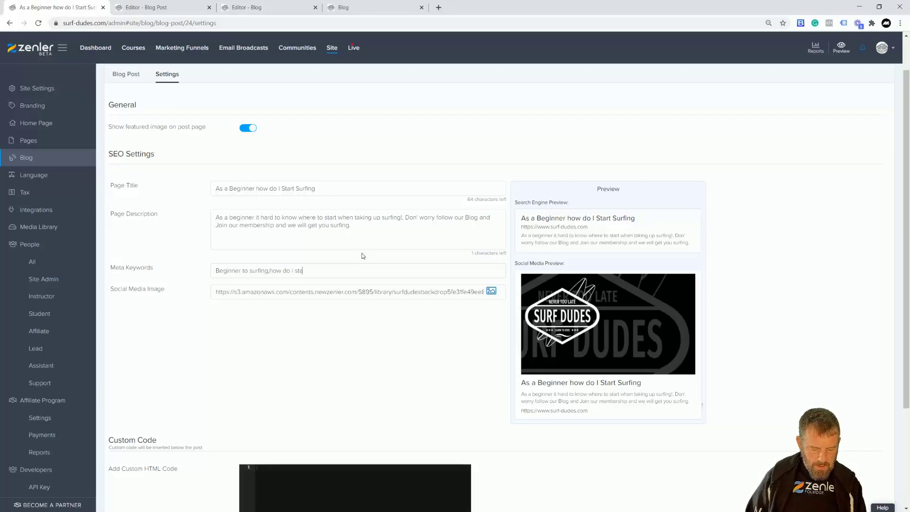
{"action": "type", "text": "rt surfing,surf-dudes,surf dudes surfing"}
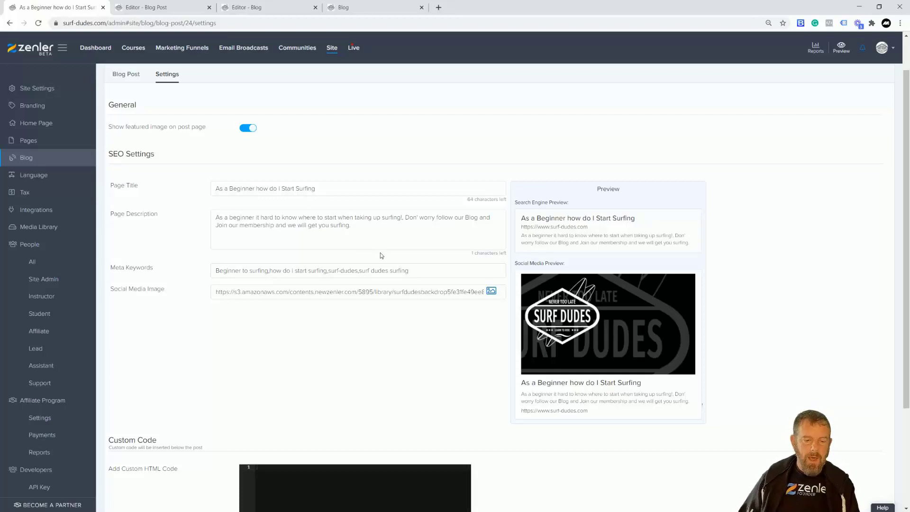
Step: Review the SEO and custom code sections and save the blog post settings
{"action": "scroll", "coordinate": [382, 261], "scroll_direction": "down", "scroll_amount": 1}
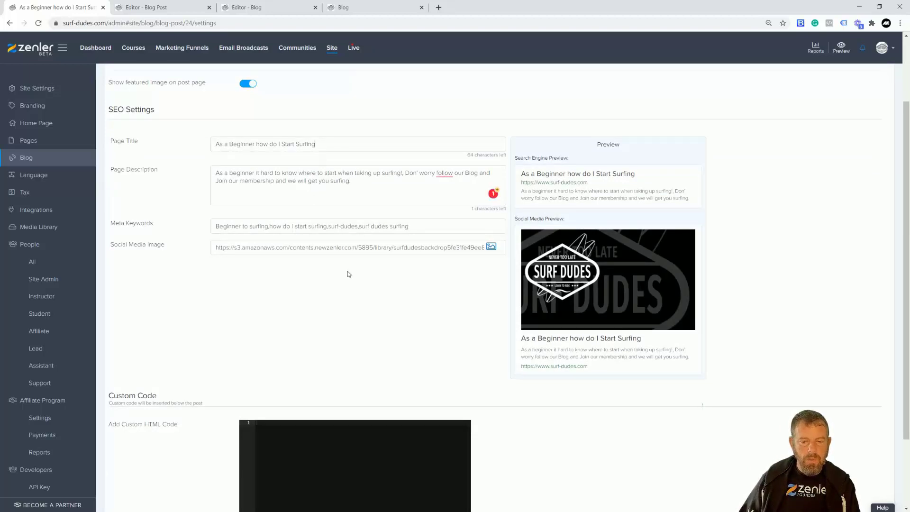
{"action": "scroll", "coordinate": [349, 274], "scroll_direction": "down", "scroll_amount": 2}
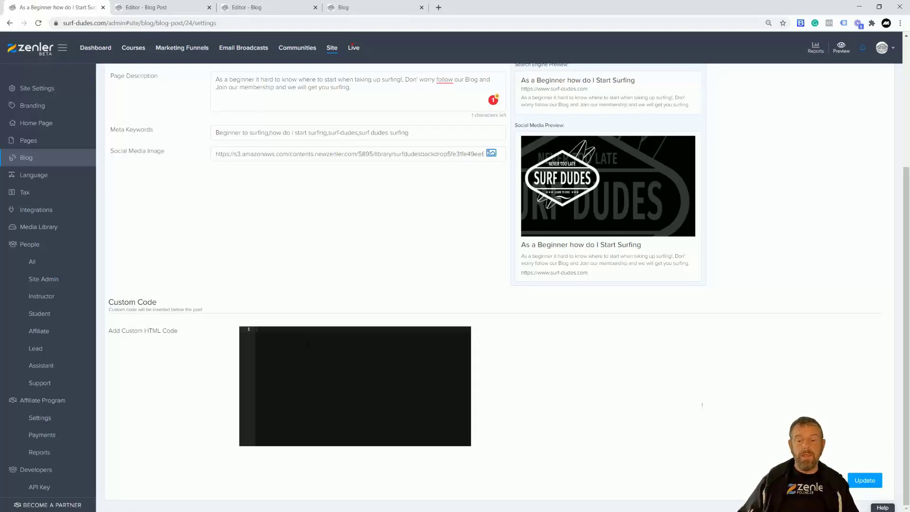
{"action": "scroll", "coordinate": [673, 341], "scroll_direction": "up", "scroll_amount": 4}
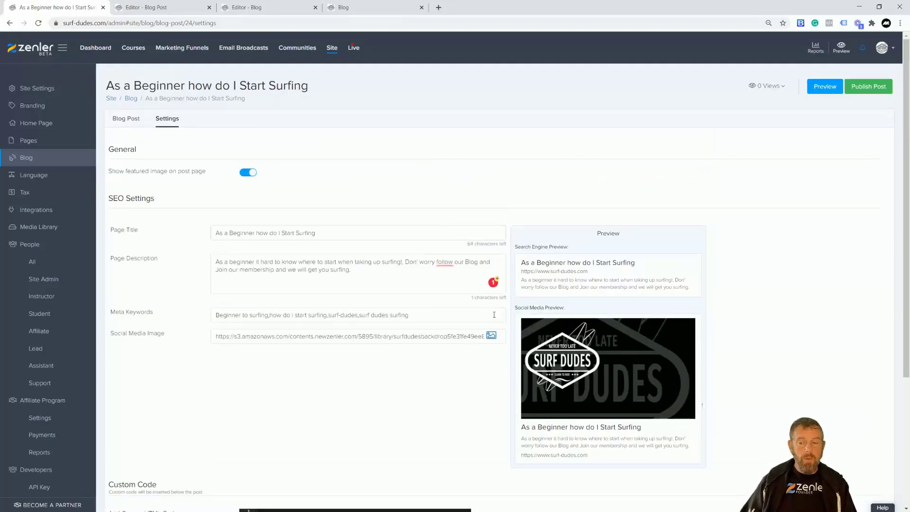
{"action": "scroll", "coordinate": [681, 325], "scroll_direction": "down", "scroll_amount": 4}
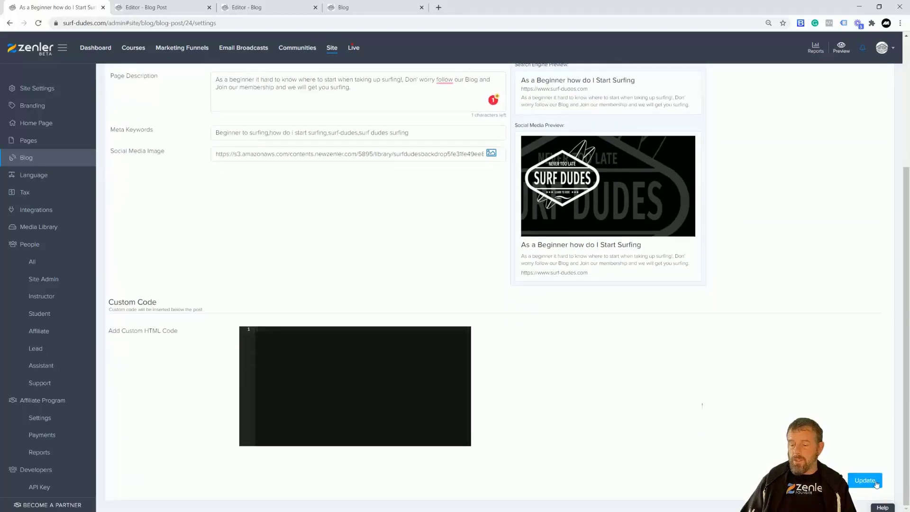
{"action": "left_click", "coordinate": [872, 483]}
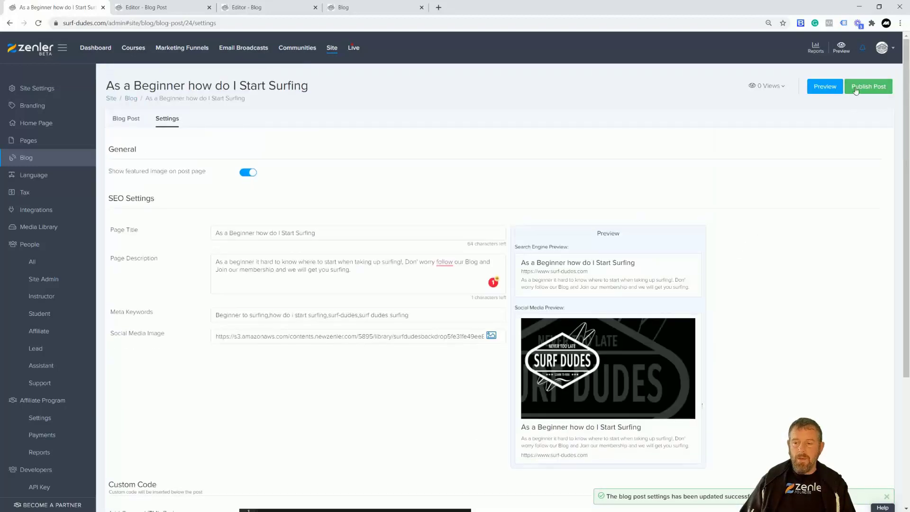
Step: Reload the public Surf Dudes blog page to check its post list, and return to the post's settings
{"action": "left_click", "coordinate": [348, 8]}
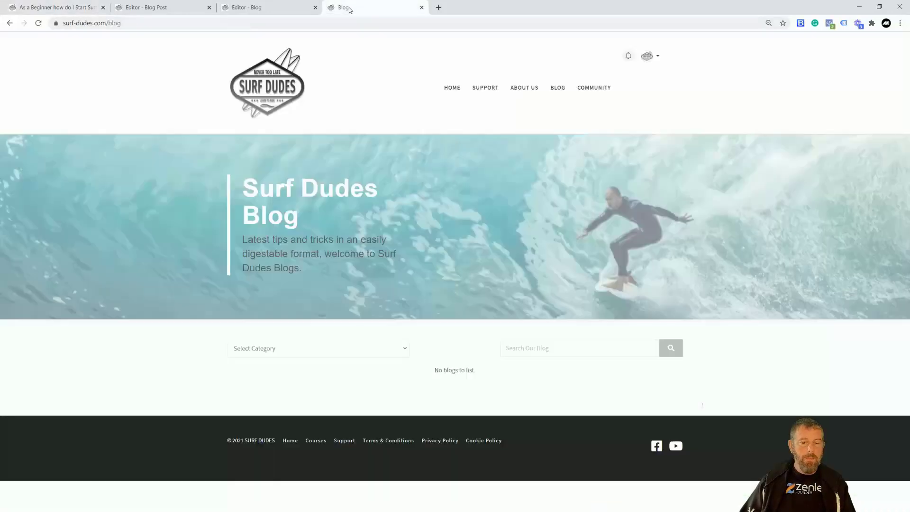
{"action": "left_click", "coordinate": [38, 24]}
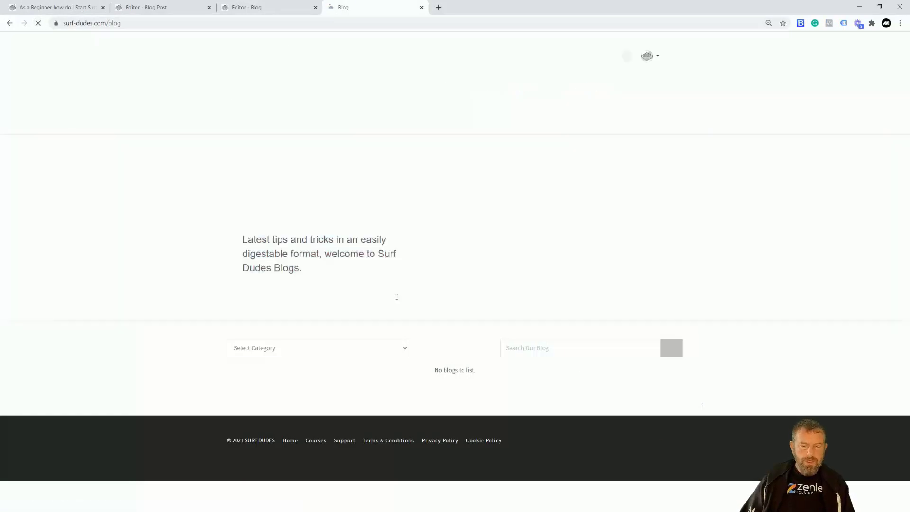
{"action": "left_click", "coordinate": [75, 9]}
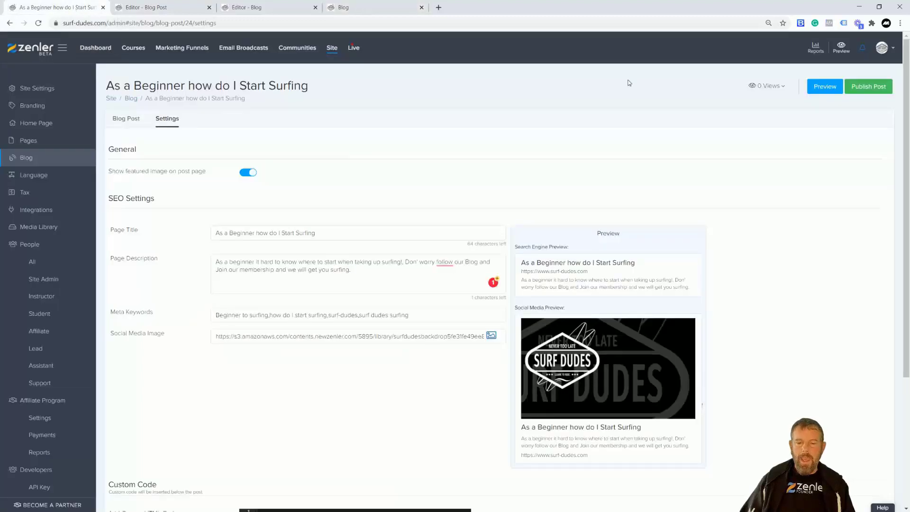
Step: Publish the blog post and dismiss the sitemap notice without updating the sitemap
{"action": "left_click", "coordinate": [858, 94]}
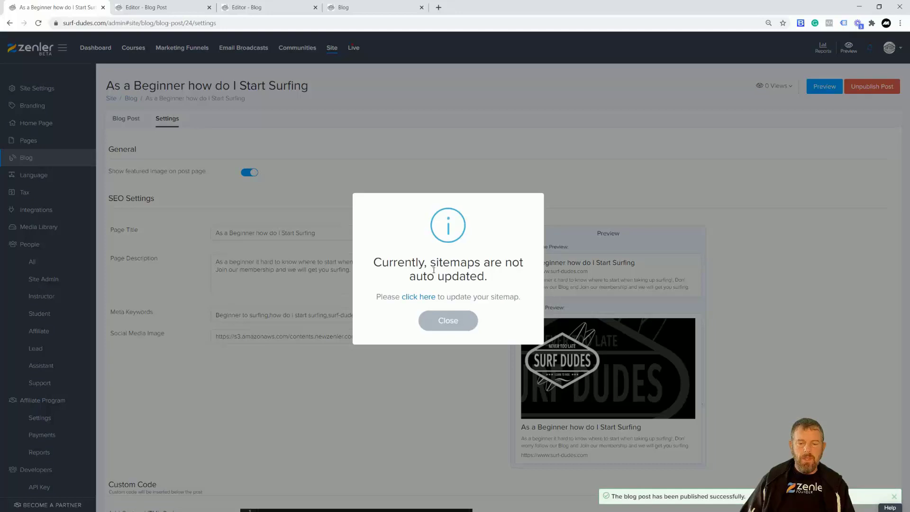
{"action": "left_click_drag", "start_coordinate": [431, 266], "coordinate": [492, 280]}
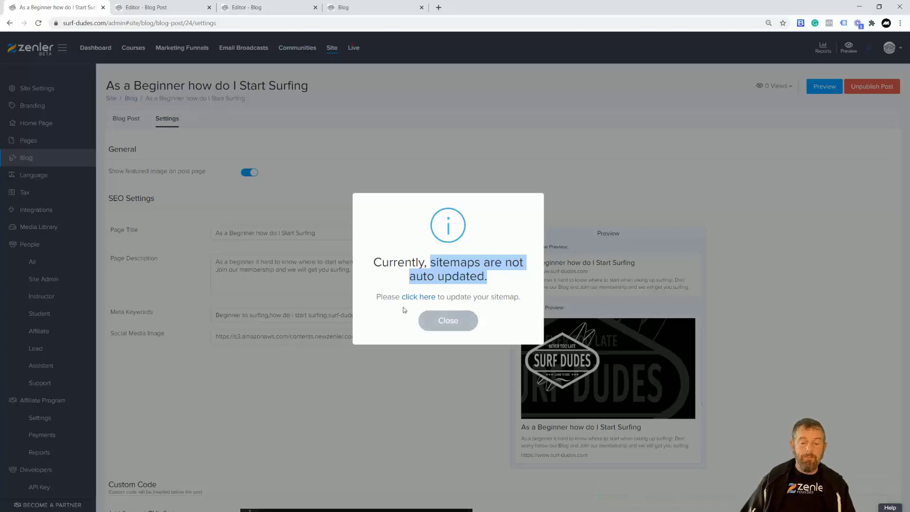
{"action": "left_click", "coordinate": [449, 323]}
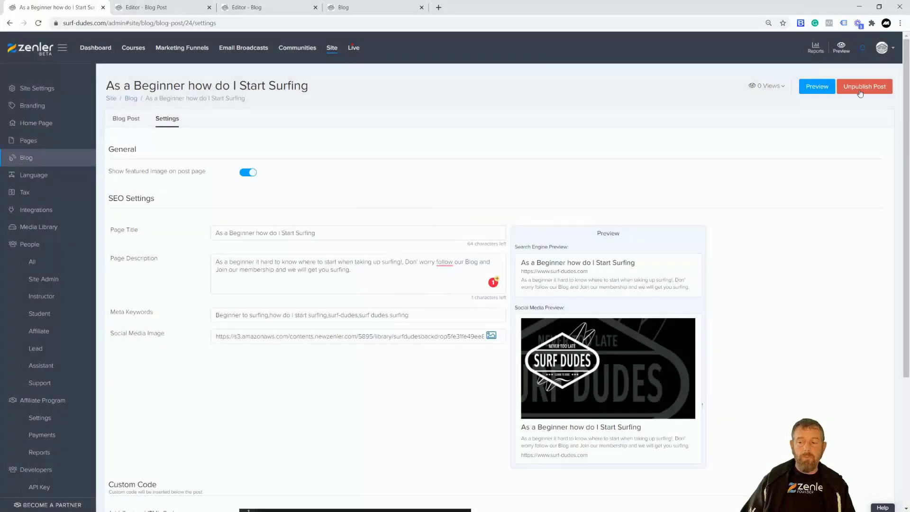
Step: Reload the public Surf Dudes blog page and check that the published surfing post is listed
{"action": "left_click", "coordinate": [343, 8]}
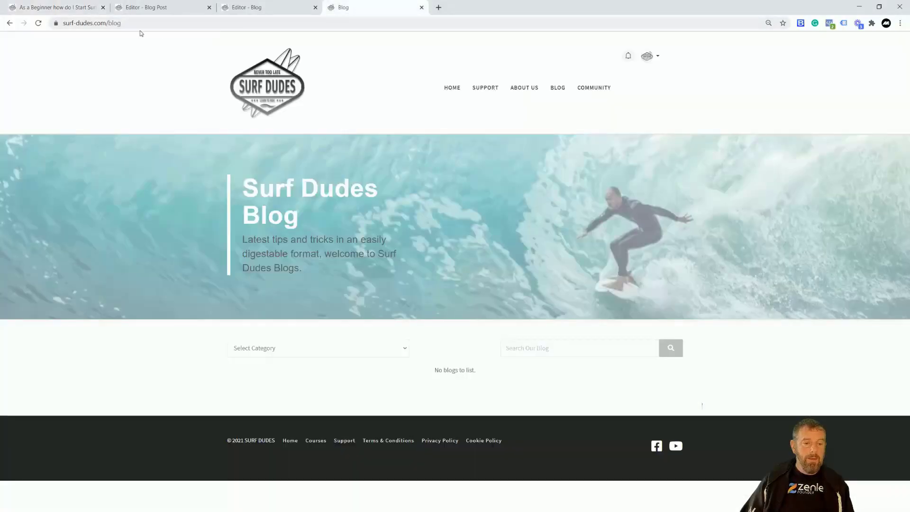
{"action": "left_click", "coordinate": [39, 23]}
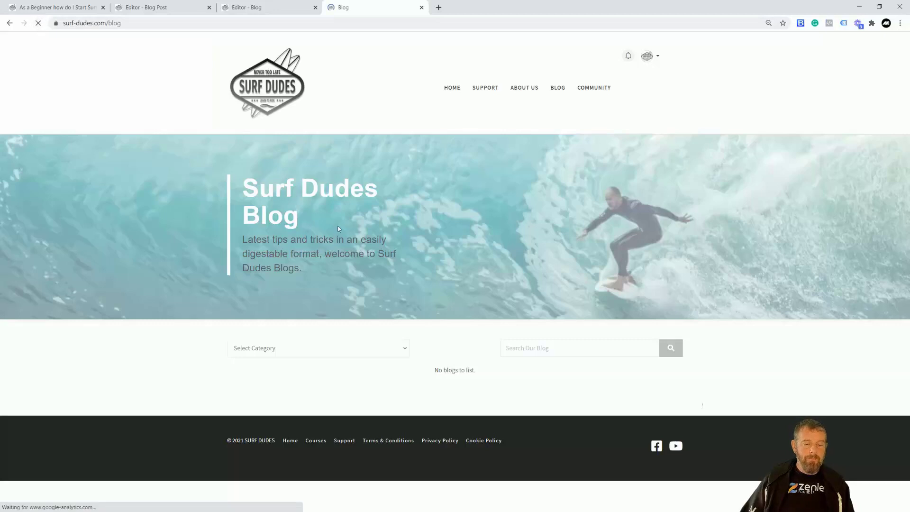
{"action": "scroll", "coordinate": [470, 367], "scroll_direction": "down", "scroll_amount": 3}
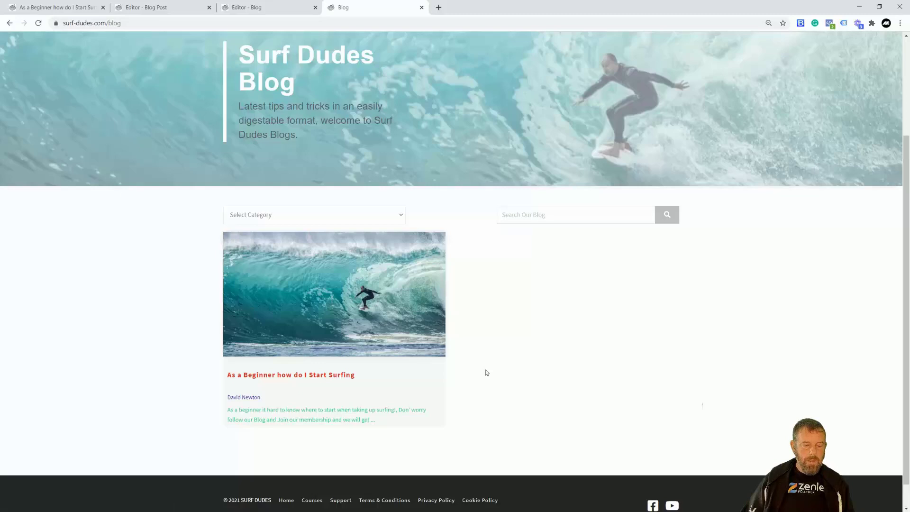
{"action": "scroll", "coordinate": [487, 372], "scroll_direction": "up", "scroll_amount": 3}
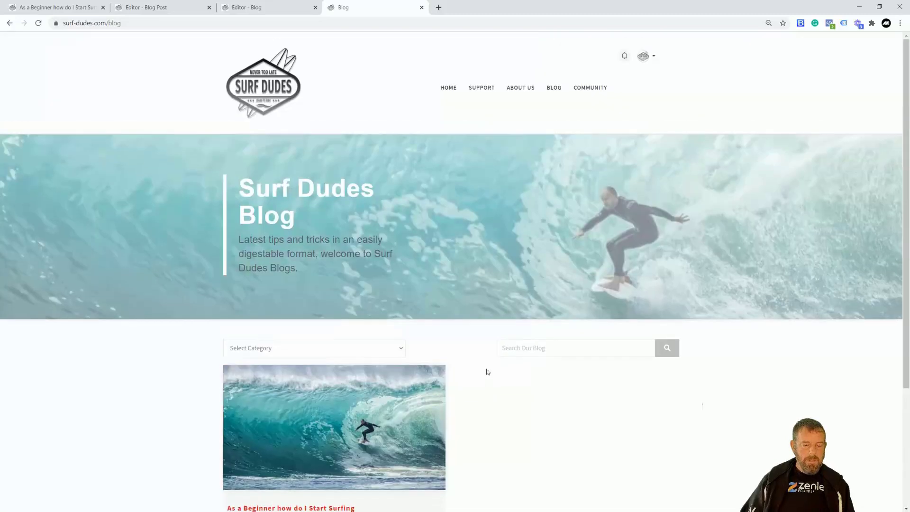
Step: Recreate the sitemap in the Surf Dudes site settings and dismiss the resulting message
{"action": "left_click", "coordinate": [252, 9]}
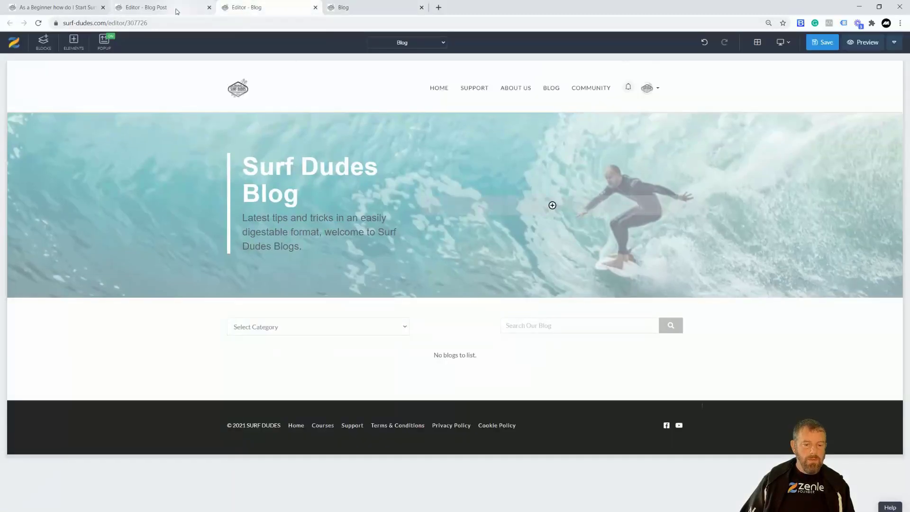
{"action": "left_click", "coordinate": [88, 11]}
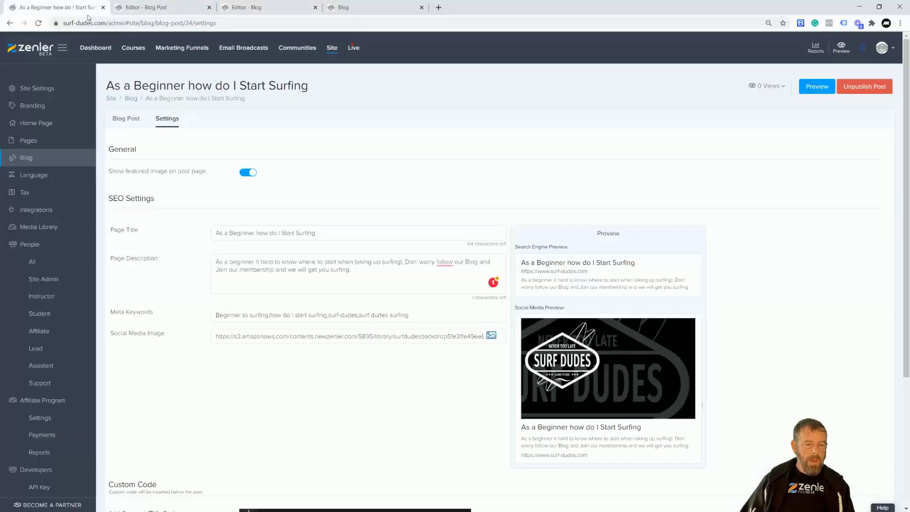
{"action": "left_click", "coordinate": [332, 48]}
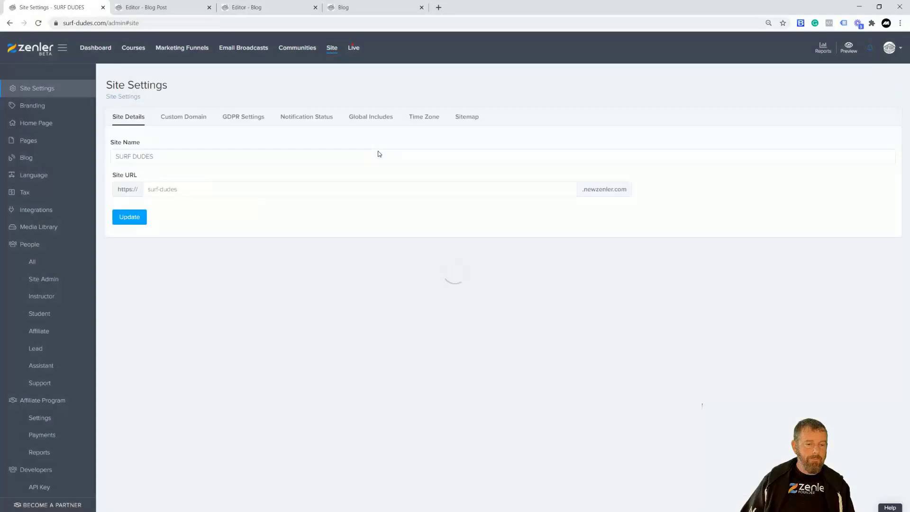
{"action": "left_click", "coordinate": [462, 117]}
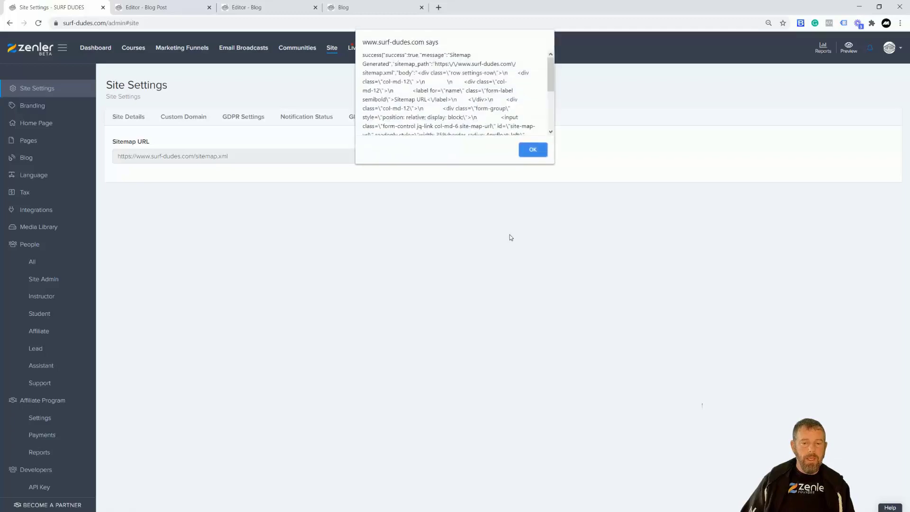
{"action": "left_click", "coordinate": [533, 150]}
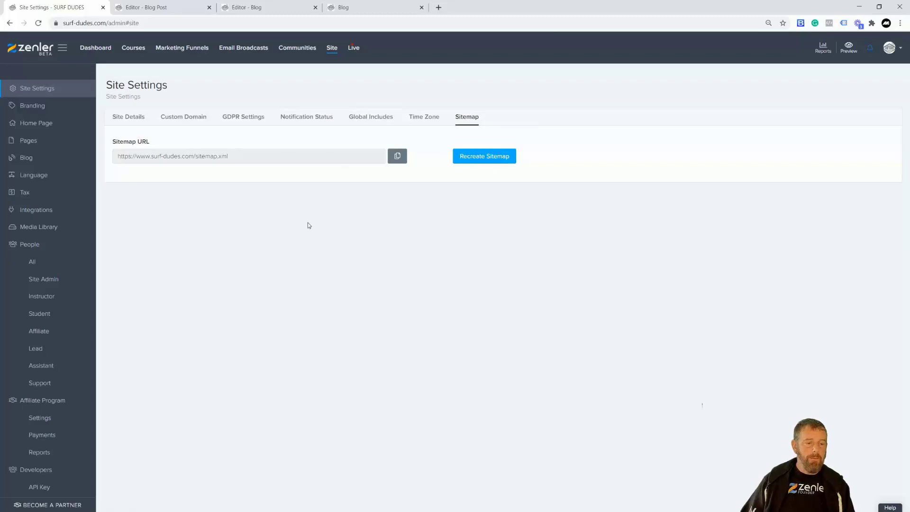
Step: Check the post in the admin blog list, and review its card and colours on the public blog page
{"action": "left_click", "coordinate": [30, 163]}
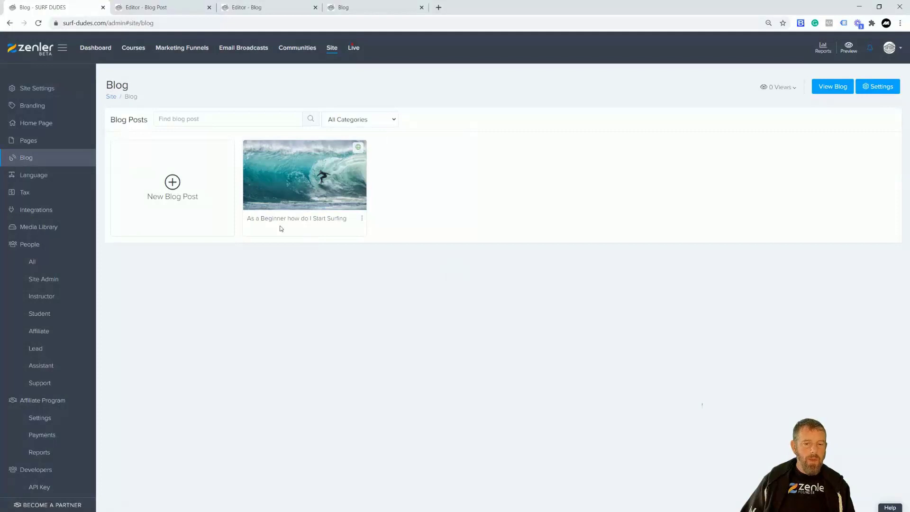
{"action": "left_click", "coordinate": [363, 10]}
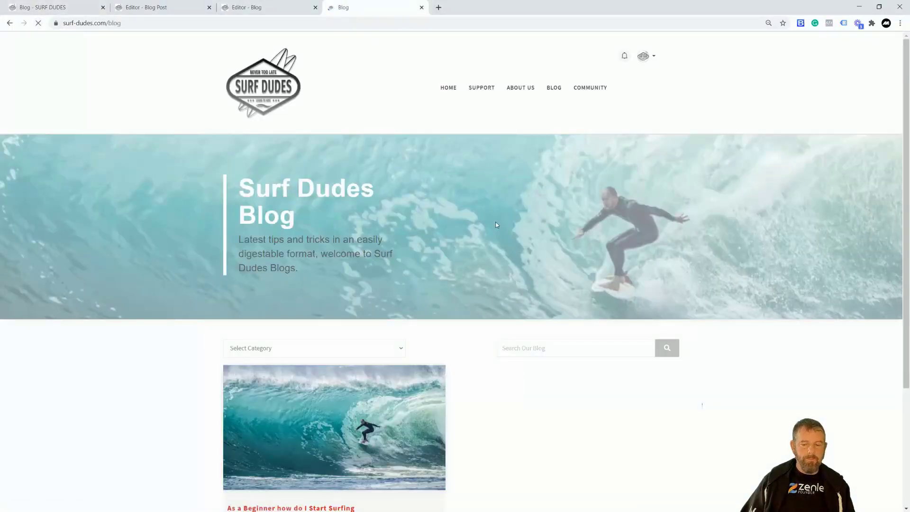
{"action": "scroll", "coordinate": [479, 229], "scroll_direction": "down", "scroll_amount": 2}
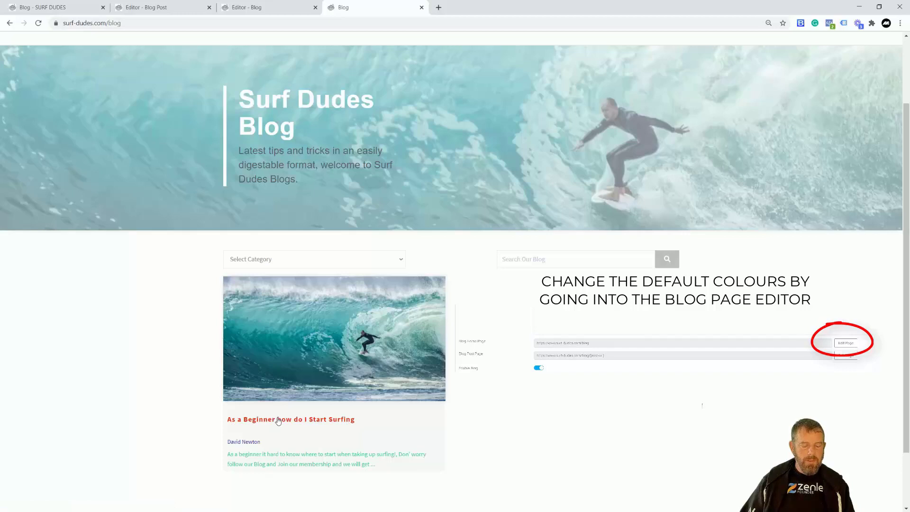
{"action": "scroll", "coordinate": [518, 416], "scroll_direction": "up", "scroll_amount": 2}
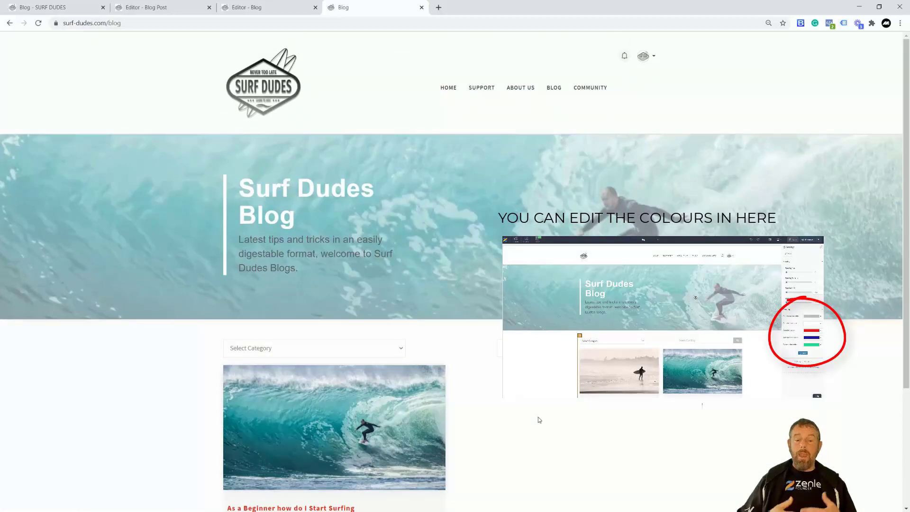
{"action": "scroll", "coordinate": [539, 420], "scroll_direction": "down", "scroll_amount": 3}
Step: Open the public post "As a Beginner how do I Start Surfing" and review its image, content and category
{"action": "left_click", "coordinate": [324, 299]}
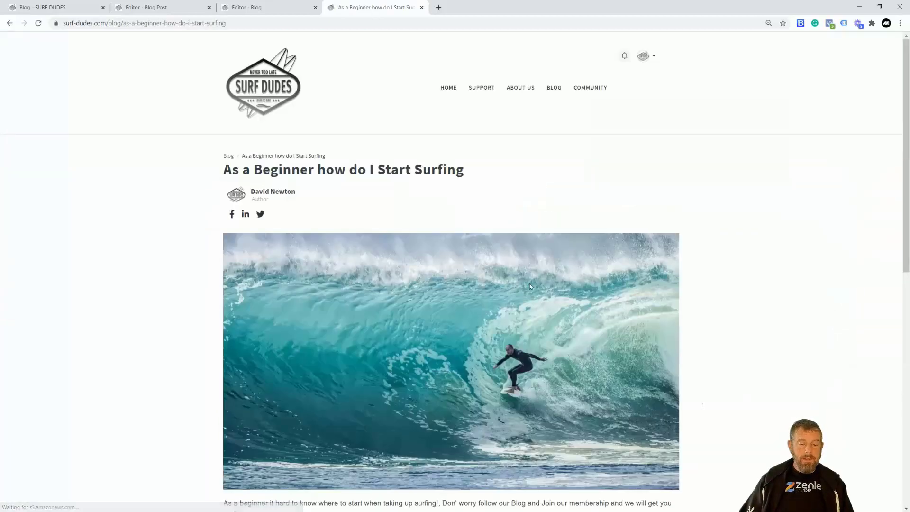
{"action": "scroll", "coordinate": [456, 230], "scroll_direction": "down", "scroll_amount": 1}
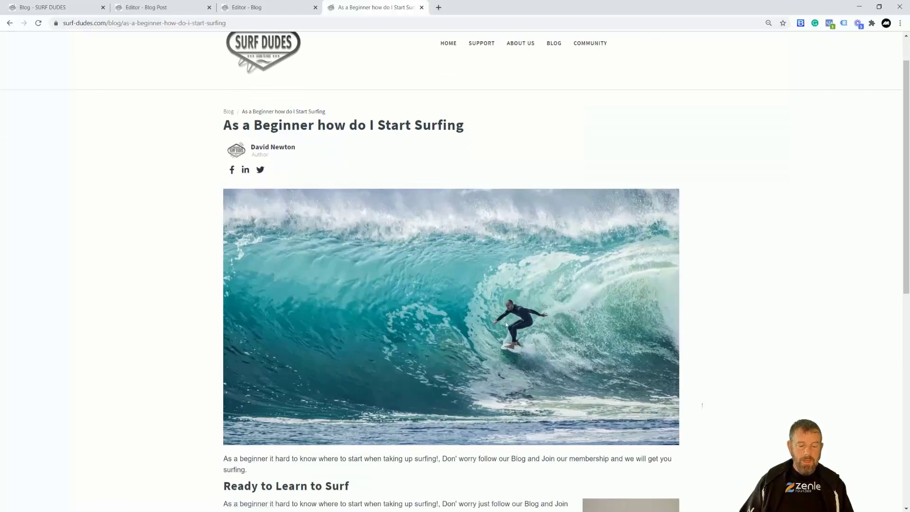
{"action": "scroll", "coordinate": [506, 325], "scroll_direction": "down", "scroll_amount": 9}
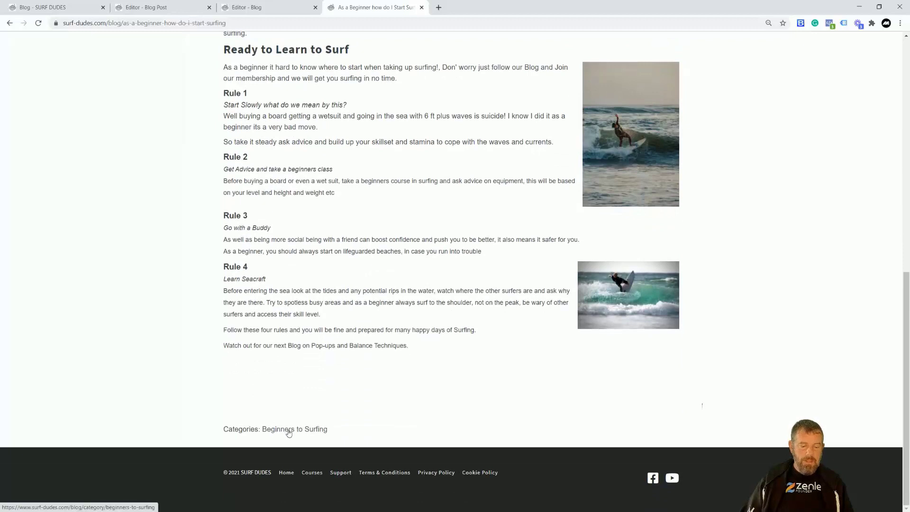
{"action": "scroll", "coordinate": [506, 331], "scroll_direction": "up", "scroll_amount": 1}
{"action": "scroll", "coordinate": [506, 330], "scroll_direction": "up", "scroll_amount": 10}
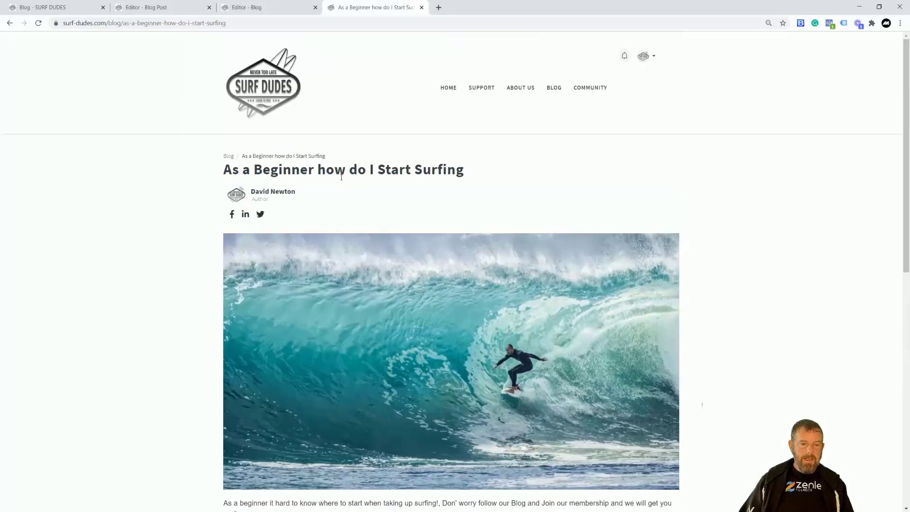
Step: Turn off the featured image on the beginner surfing post's page, save its settings and reload the public post
{"action": "left_click", "coordinate": [253, 8]}
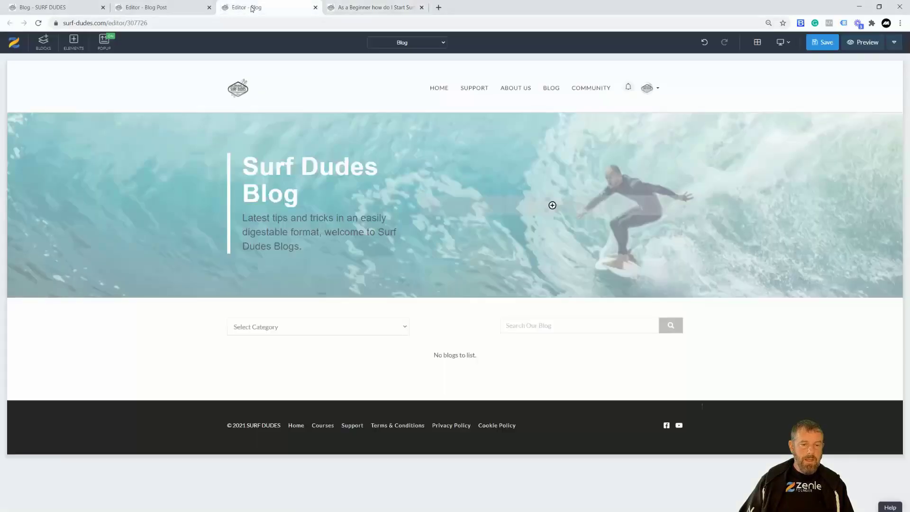
{"action": "left_click", "coordinate": [140, 8]}
{"action": "left_click", "coordinate": [81, 12]}
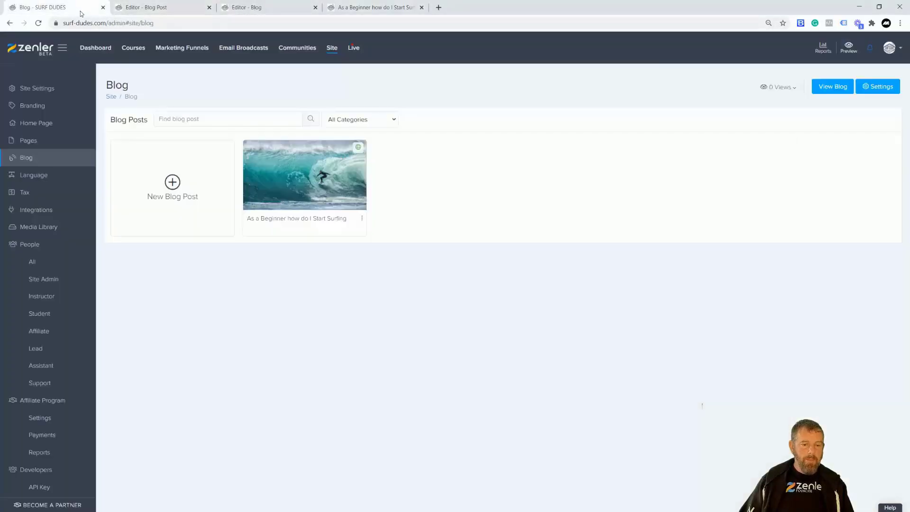
{"action": "left_click", "coordinate": [316, 189]}
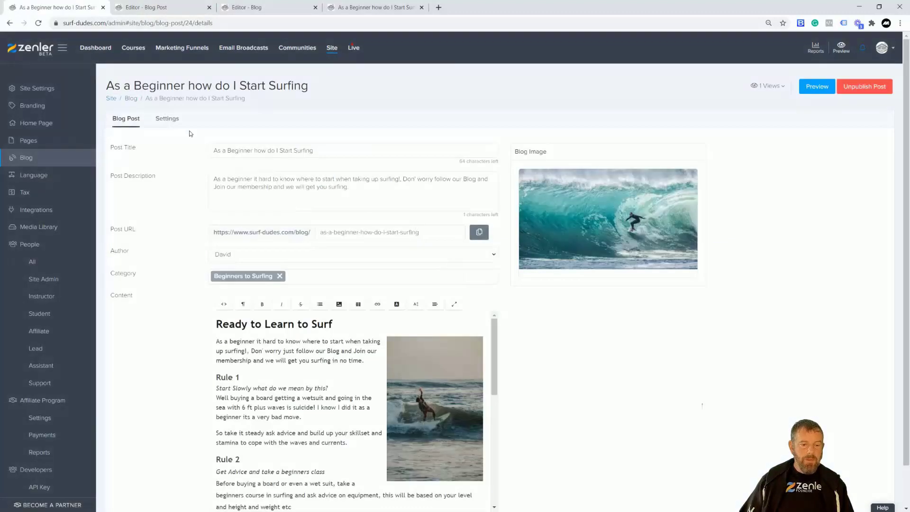
{"action": "left_click", "coordinate": [169, 120]}
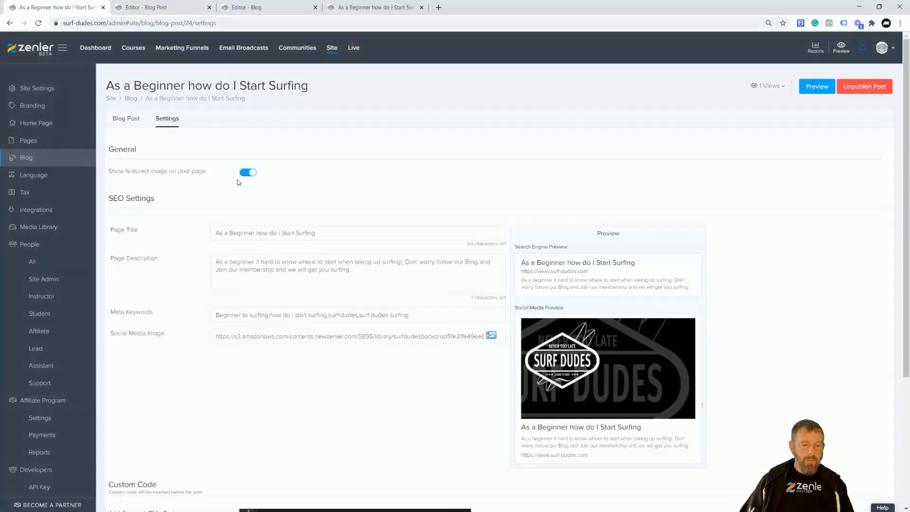
{"action": "left_click", "coordinate": [247, 173]}
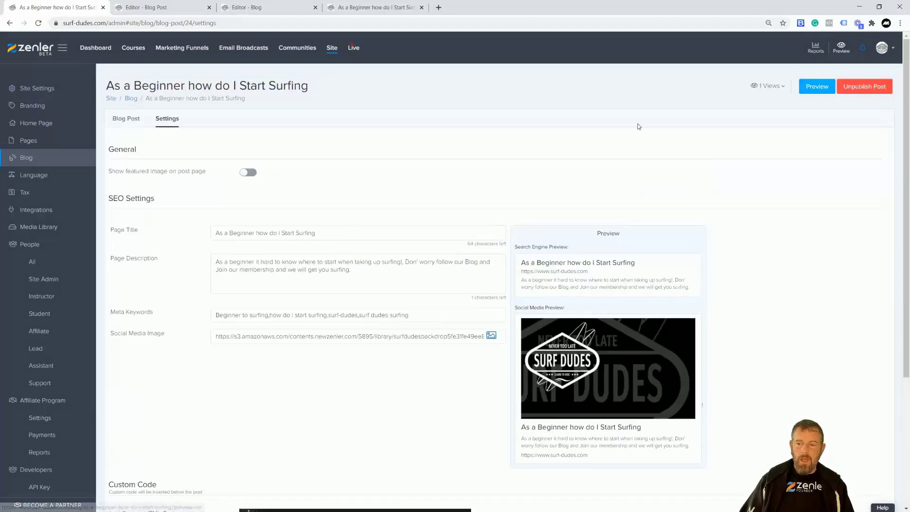
{"action": "scroll", "coordinate": [564, 398], "scroll_direction": "down", "scroll_amount": 4}
{"action": "left_click", "coordinate": [864, 481]}
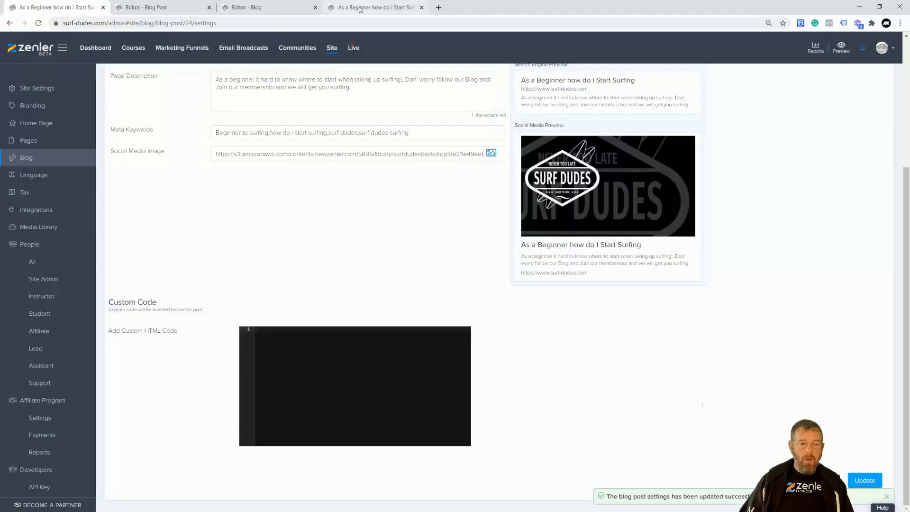
{"action": "left_click", "coordinate": [360, 8]}
{"action": "left_click", "coordinate": [39, 23]}
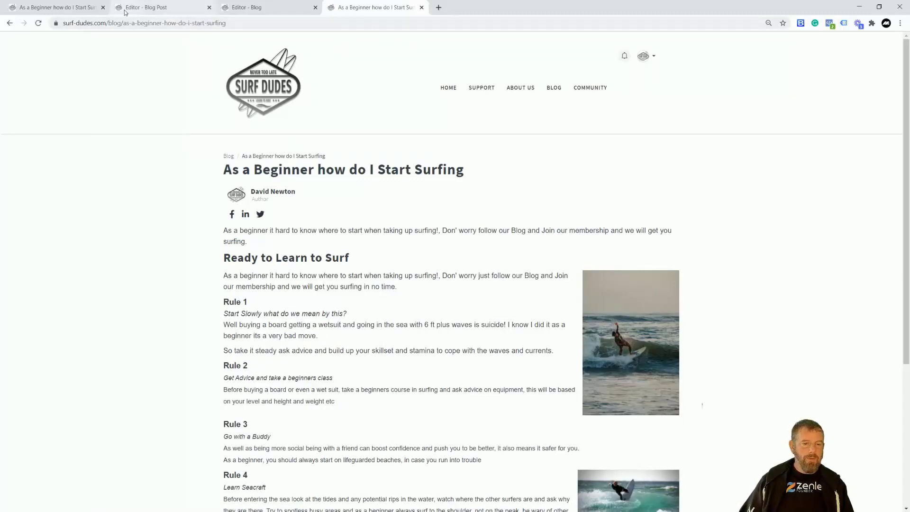
Step: Enable showing the post created date in the general blog settings and save the change
{"action": "left_click", "coordinate": [67, 8]}
{"action": "scroll", "coordinate": [299, 175], "scroll_direction": "up", "scroll_amount": 4}
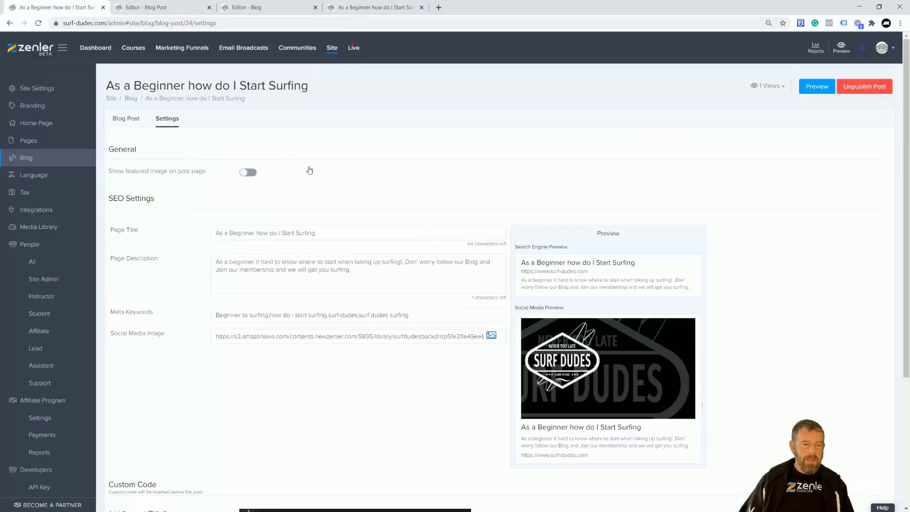
{"action": "left_click", "coordinate": [126, 119]}
{"action": "left_click", "coordinate": [28, 158]}
{"action": "left_click", "coordinate": [878, 87]}
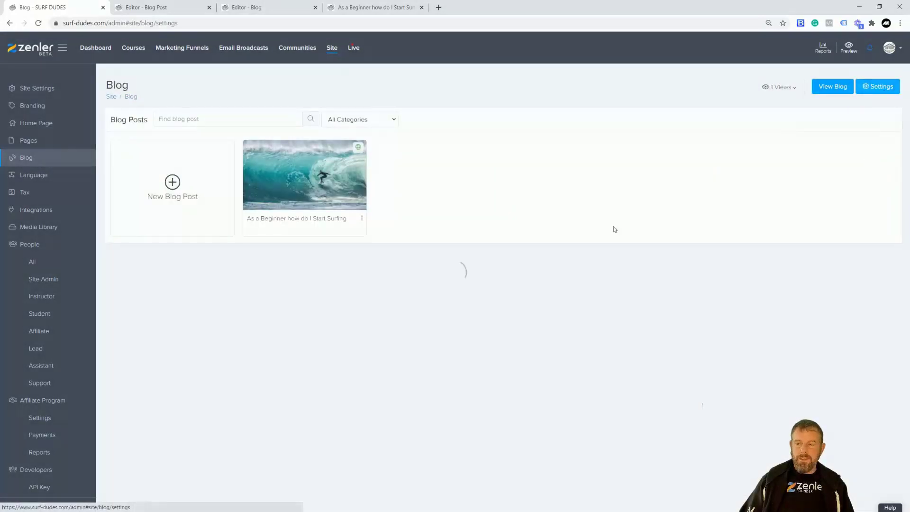
{"action": "scroll", "coordinate": [262, 328], "scroll_direction": "down", "scroll_amount": 3}
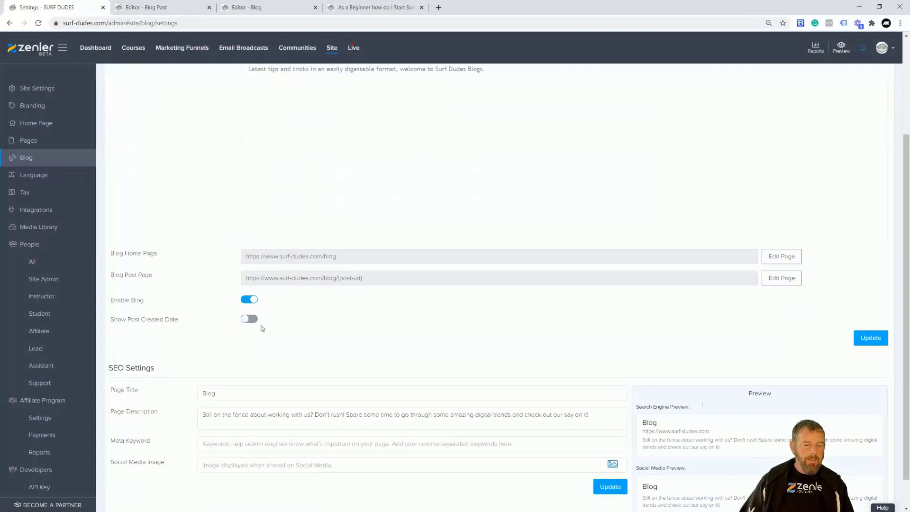
{"action": "left_click", "coordinate": [255, 323]}
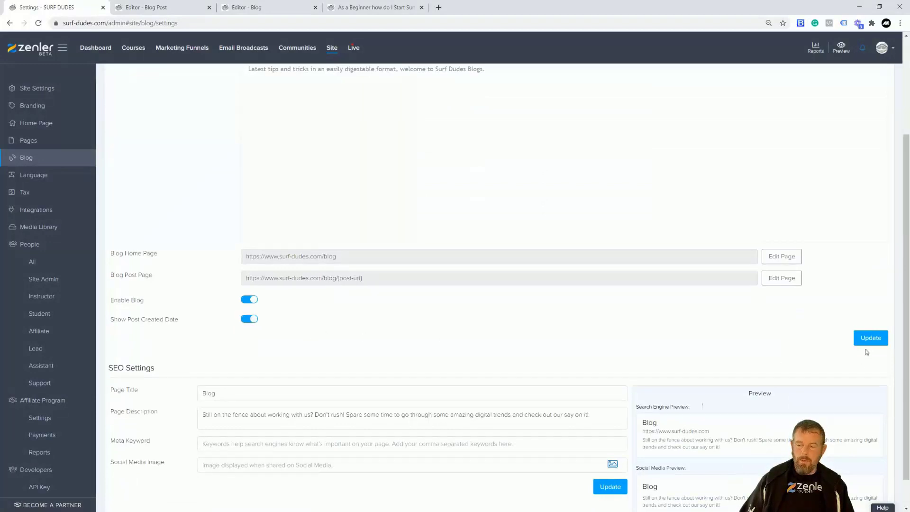
{"action": "left_click", "coordinate": [870, 337]}
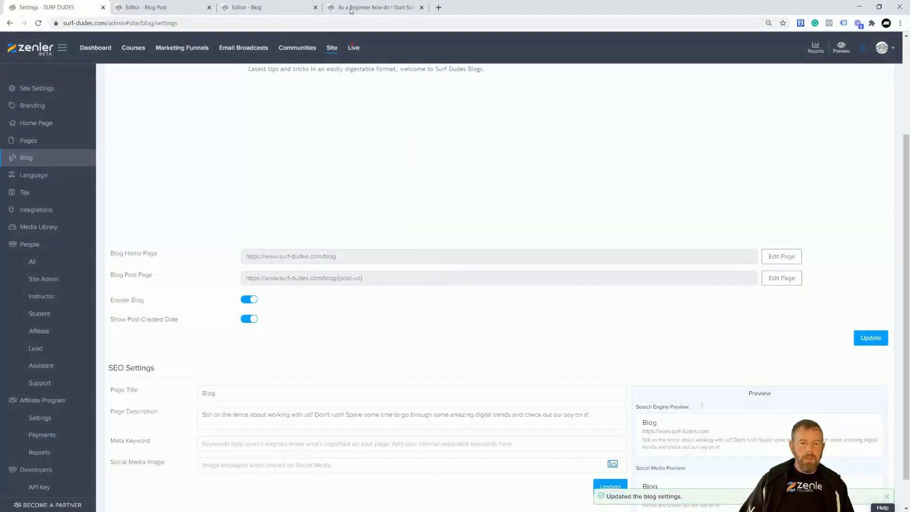
Step: Reload the public surfing post and check the posted date and the layout below it
{"action": "left_click", "coordinate": [352, 10]}
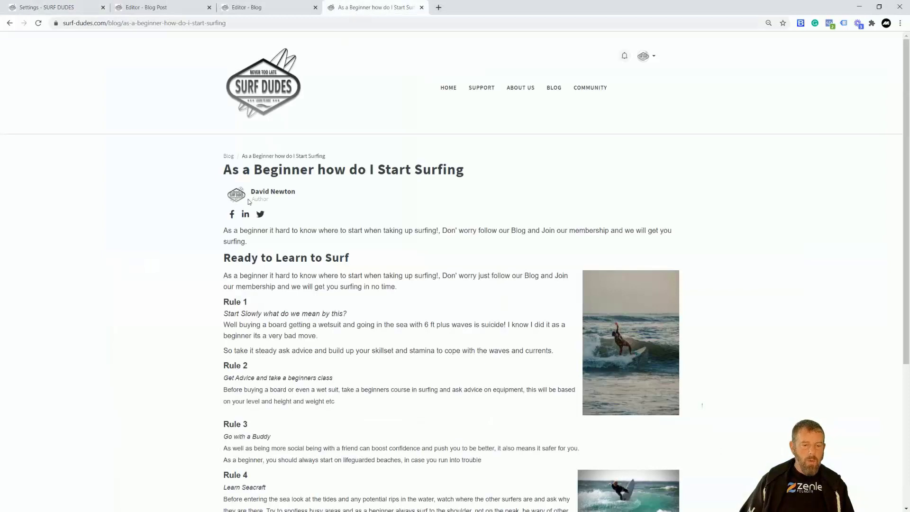
{"action": "left_click", "coordinate": [38, 24]}
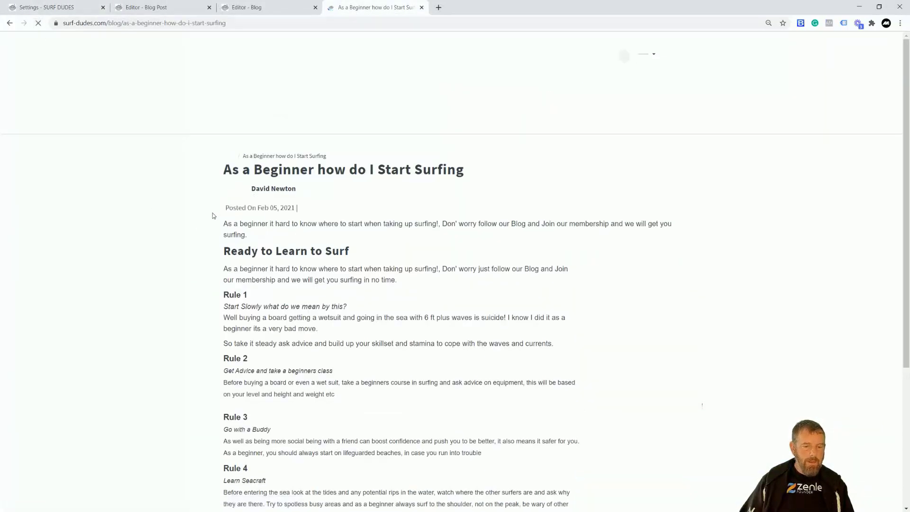
{"action": "left_click_drag", "start_coordinate": [226, 215], "coordinate": [298, 219]}
{"action": "left_click", "coordinate": [165, 241]}
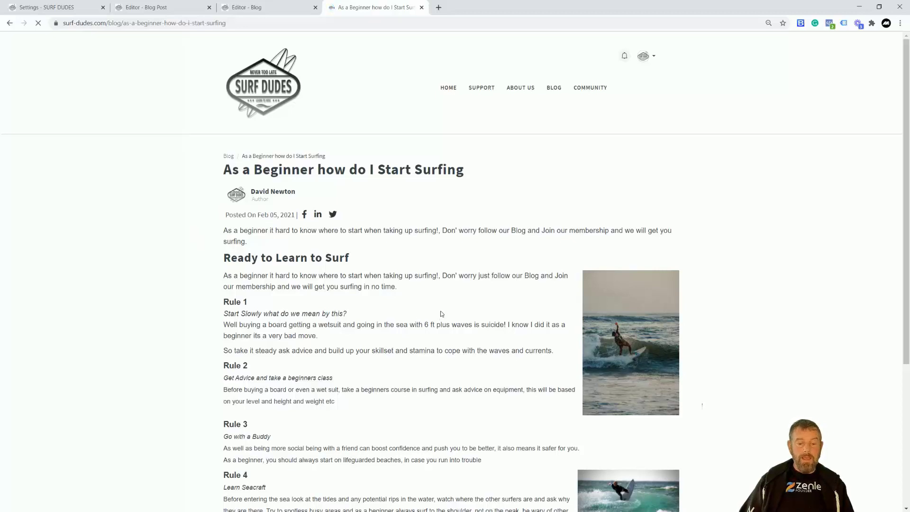
{"action": "scroll", "coordinate": [441, 313], "scroll_direction": "down", "scroll_amount": 3}
{"action": "scroll", "coordinate": [441, 313], "scroll_direction": "up", "scroll_amount": 3}
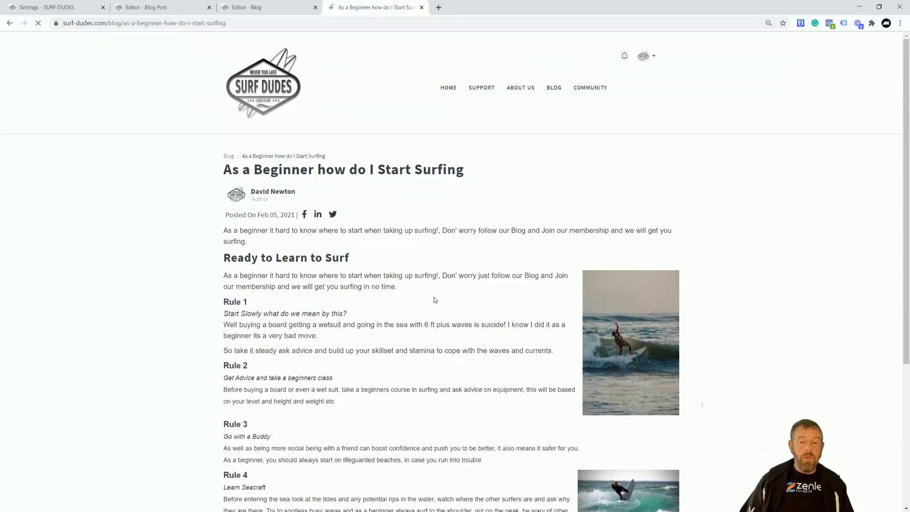
Step: Open the public Surf Dudes blog page and examine its category filter and blog search field
{"action": "left_click", "coordinate": [555, 89]}
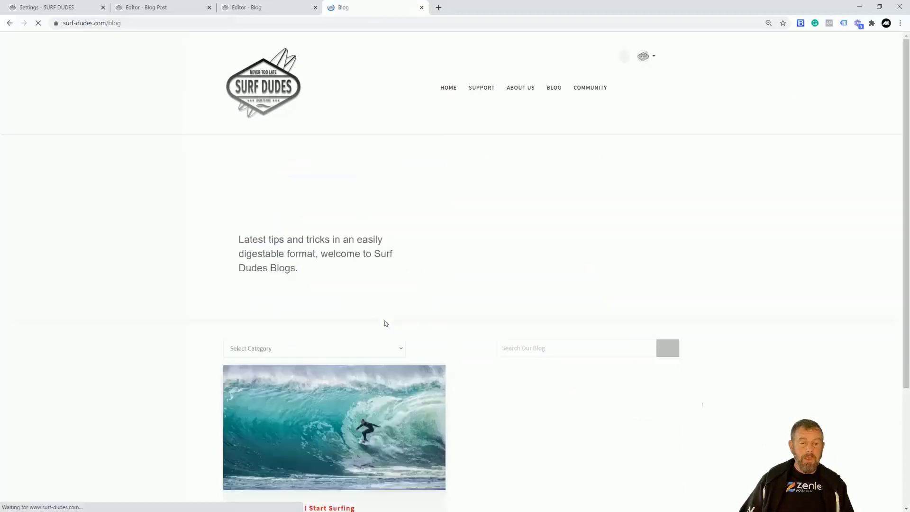
{"action": "left_click", "coordinate": [296, 347]}
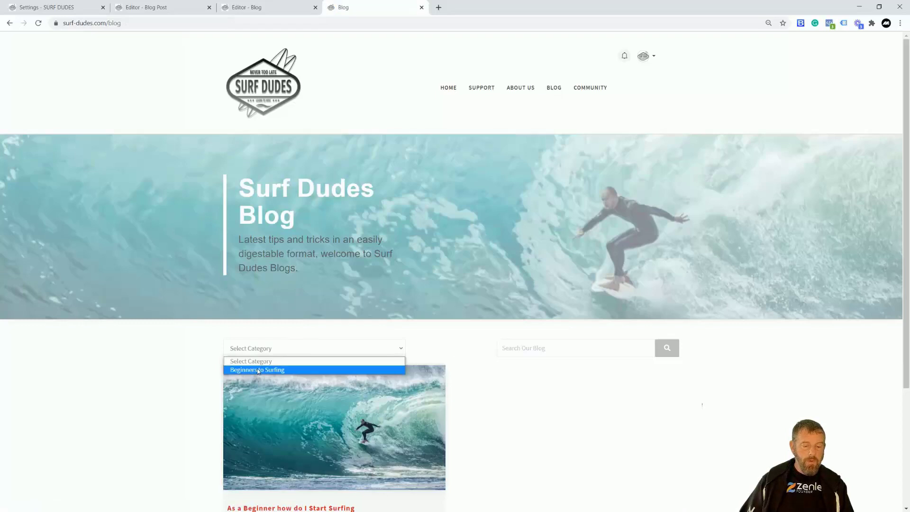
{"action": "left_click", "coordinate": [488, 409]}
{"action": "left_click", "coordinate": [514, 347]}
{"action": "left_click", "coordinate": [487, 349]}
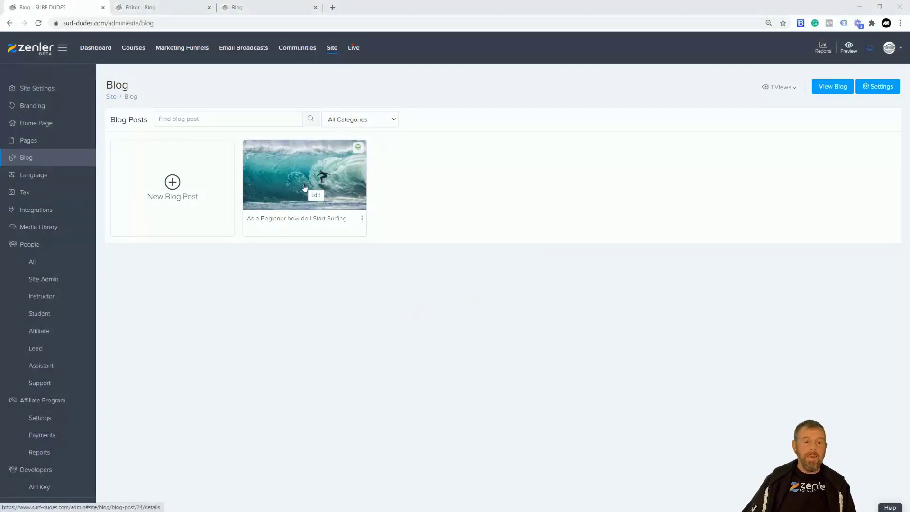
Step: Open the public post "As a Beginner how do I Start Surfing" and review it through to the category line
{"action": "left_click", "coordinate": [256, 10]}
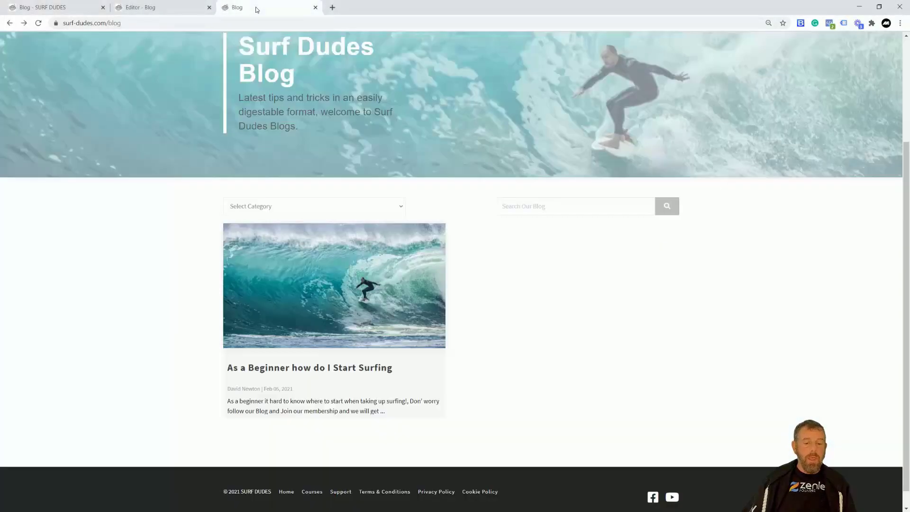
{"action": "left_click", "coordinate": [325, 372]}
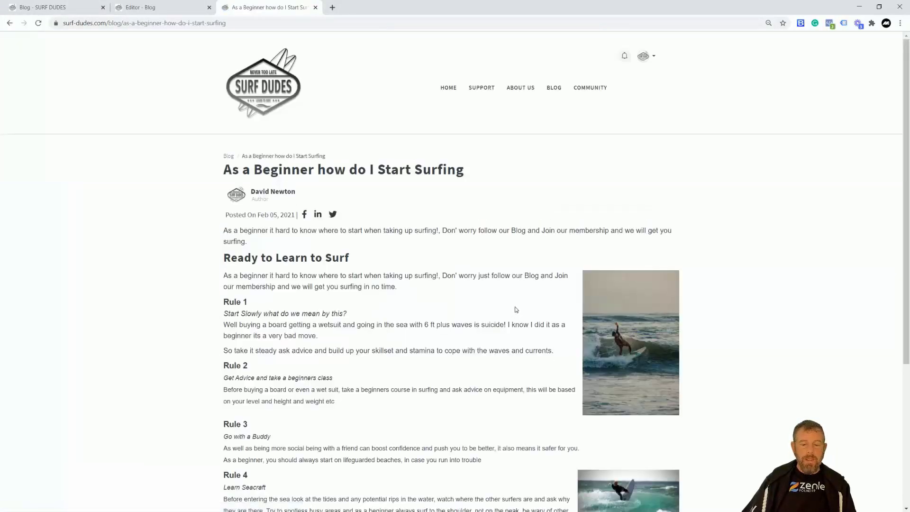
{"action": "scroll", "coordinate": [516, 310], "scroll_direction": "down", "scroll_amount": 4}
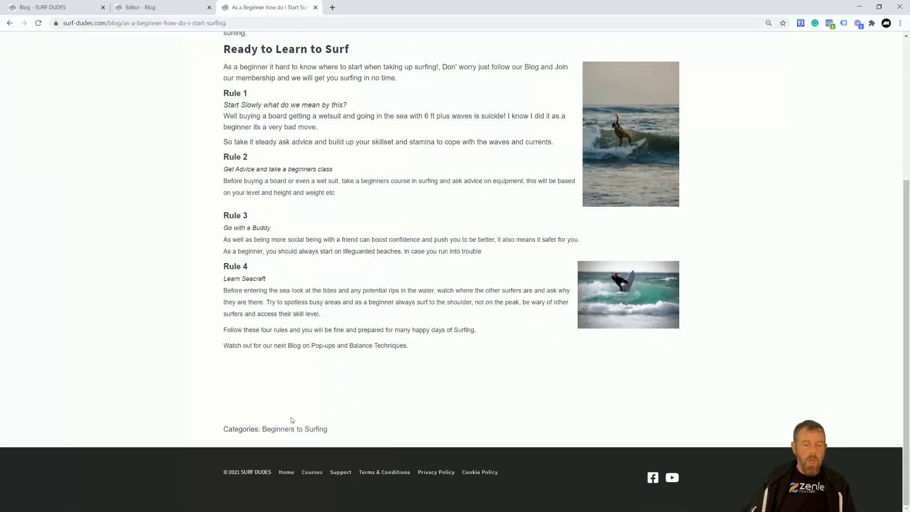
Step: Open the beginner surfing post's settings in the Zenler admin and go to the custom HTML code section
{"action": "left_click", "coordinate": [149, 9]}
{"action": "left_click", "coordinate": [71, 8]}
{"action": "left_click", "coordinate": [321, 194]}
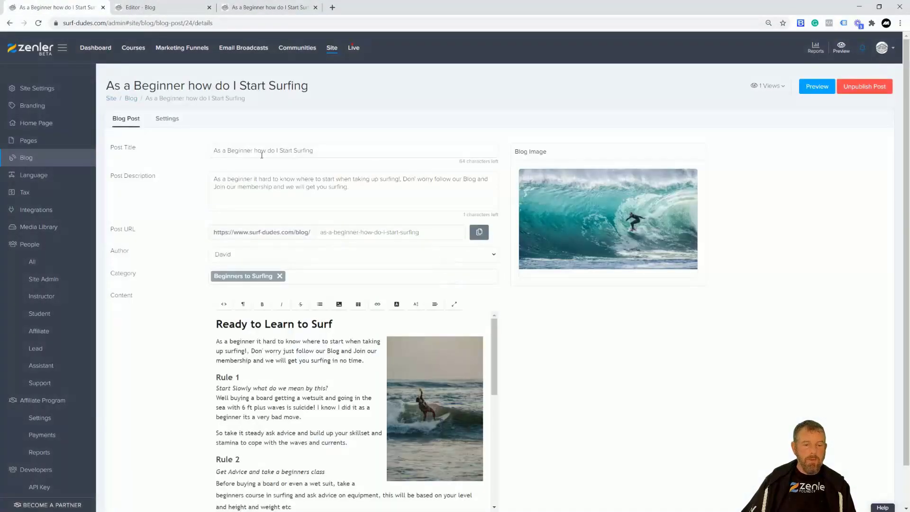
{"action": "left_click", "coordinate": [167, 119]}
{"action": "scroll", "coordinate": [448, 304], "scroll_direction": "down", "scroll_amount": 1}
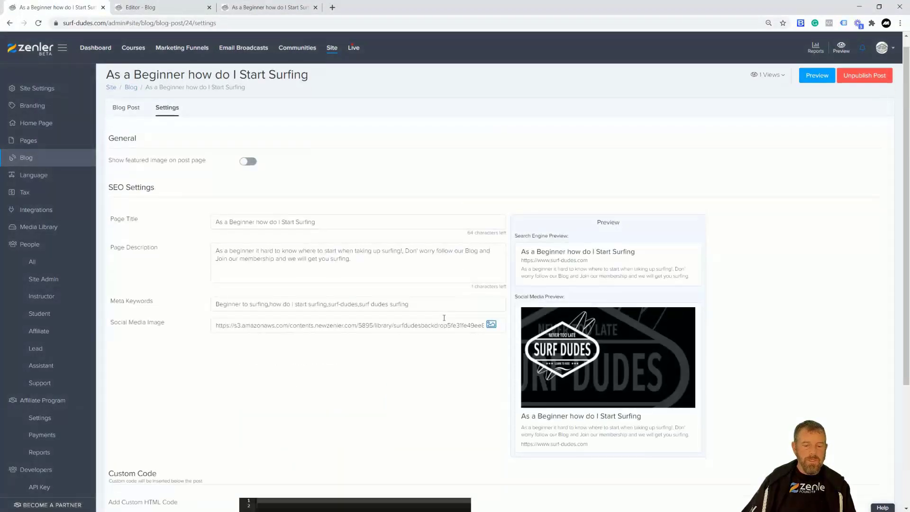
{"action": "scroll", "coordinate": [444, 317], "scroll_direction": "down", "scroll_amount": 3}
{"action": "left_click_drag", "start_coordinate": [112, 338], "coordinate": [178, 342]}
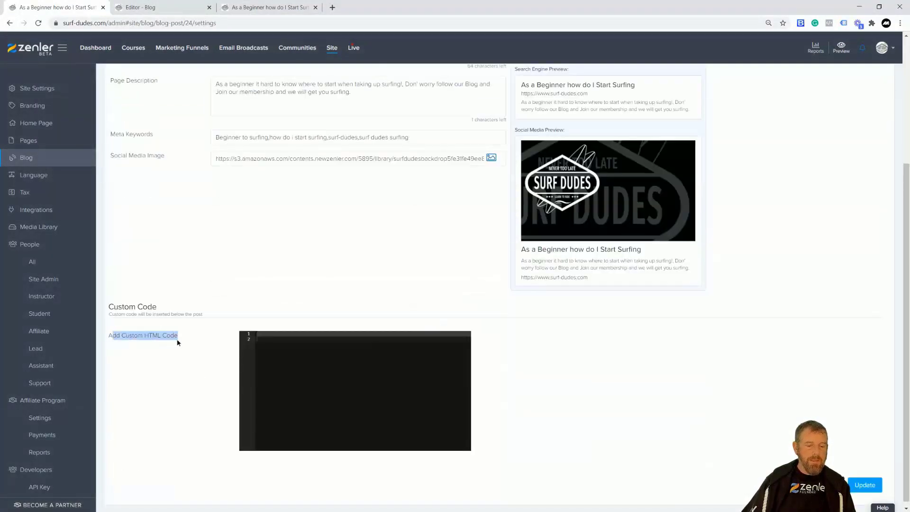
{"action": "left_click", "coordinate": [209, 368]}
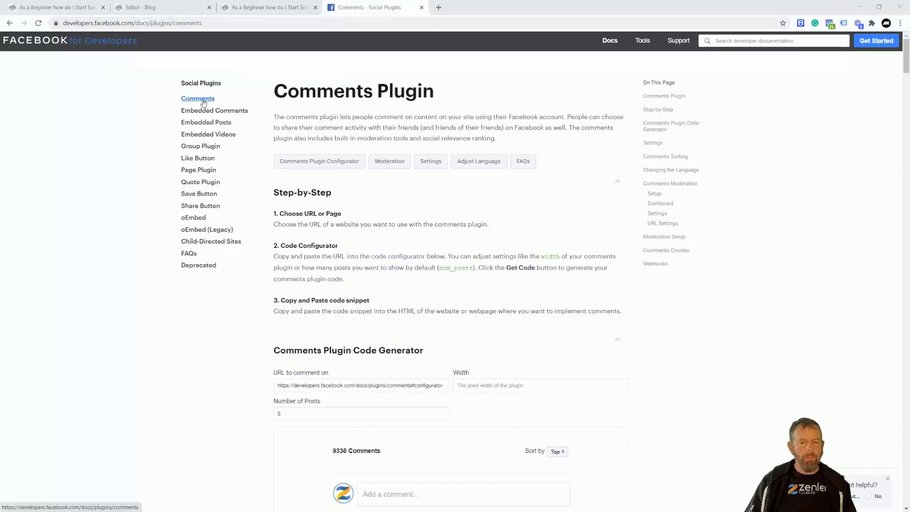
Step: Enter the public surfing post's address as the URL to comment on in Facebook's Comments Plugin code generator
{"action": "left_click_drag", "start_coordinate": [280, 90], "coordinate": [334, 92]}
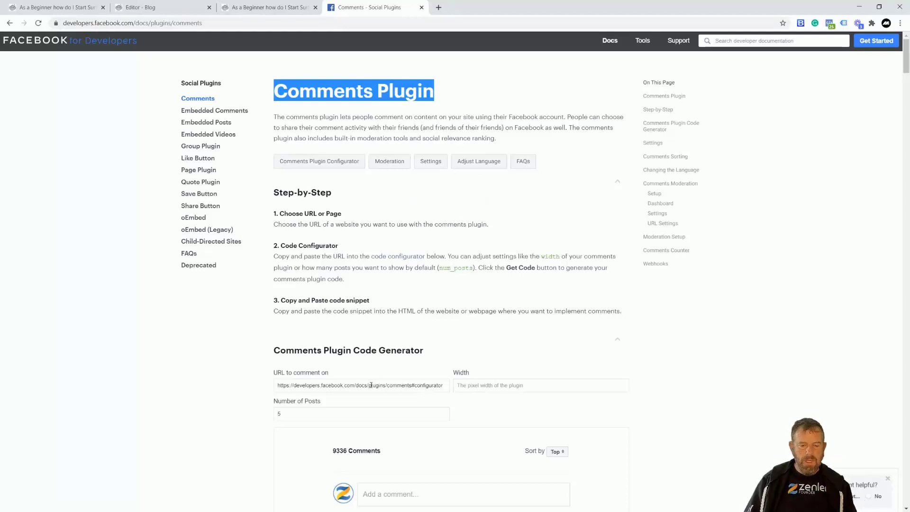
{"action": "left_click", "coordinate": [66, 9]}
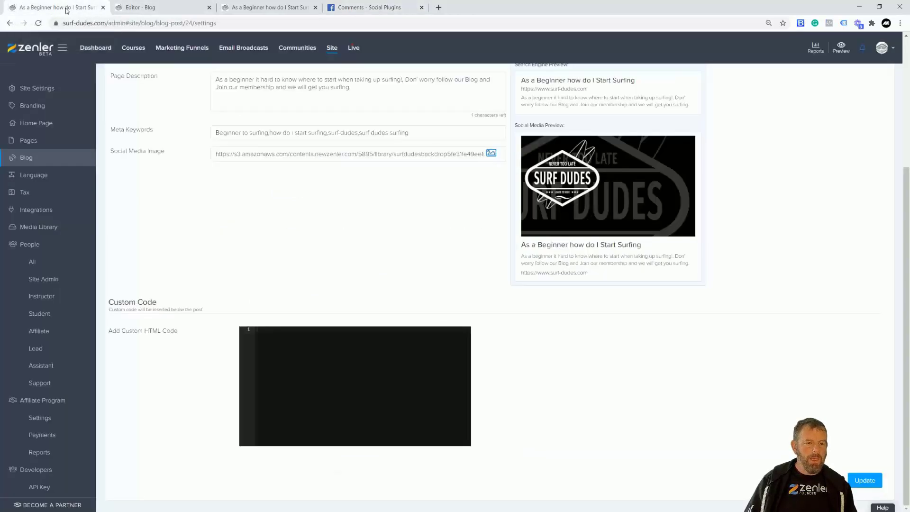
{"action": "left_click", "coordinate": [256, 10]}
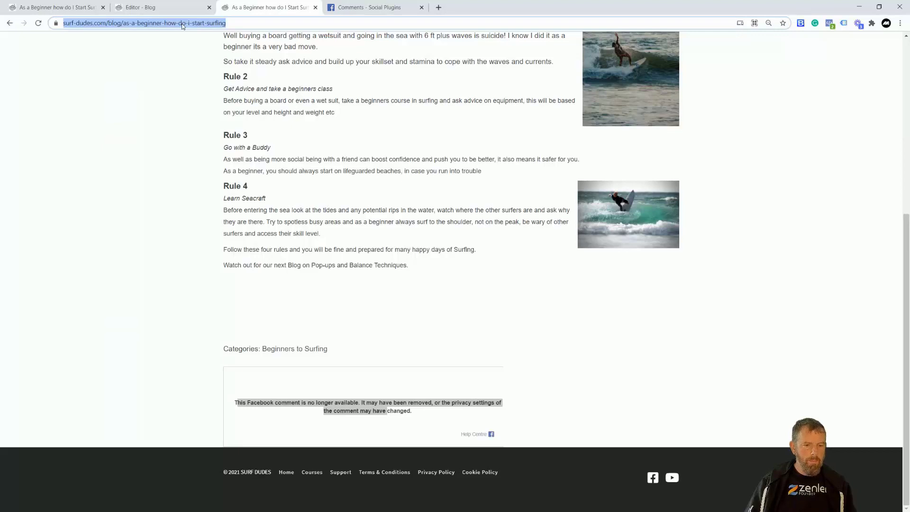
{"action": "left_click", "coordinate": [357, 7]}
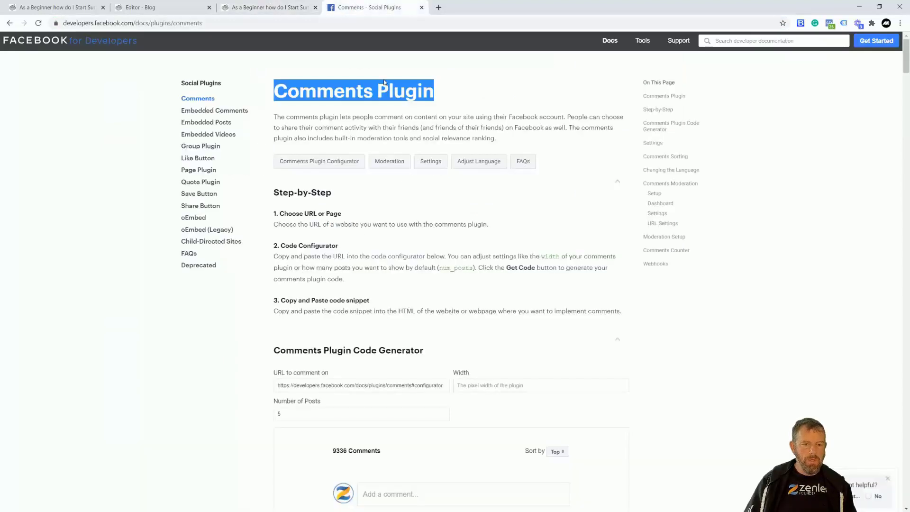
{"action": "left_click", "coordinate": [320, 384]}
{"action": "key", "text": "ctrl+a"}
{"action": "type", "text": "https://www.surf-dudes.com/blog/as-a-beginner-how-do-i-start-surfing"}
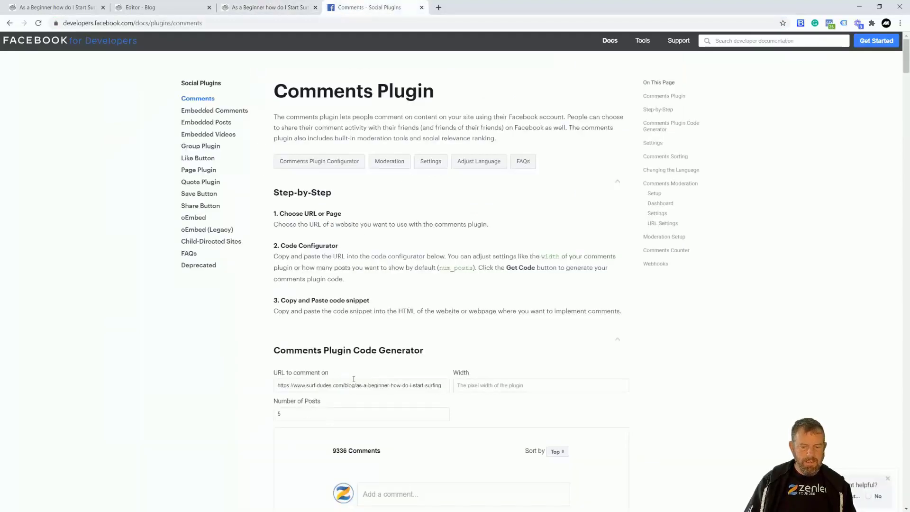
Step: Set the comments plugin's width to 700 and number of posts to 10, and generate its code
{"action": "left_click", "coordinate": [504, 386]}
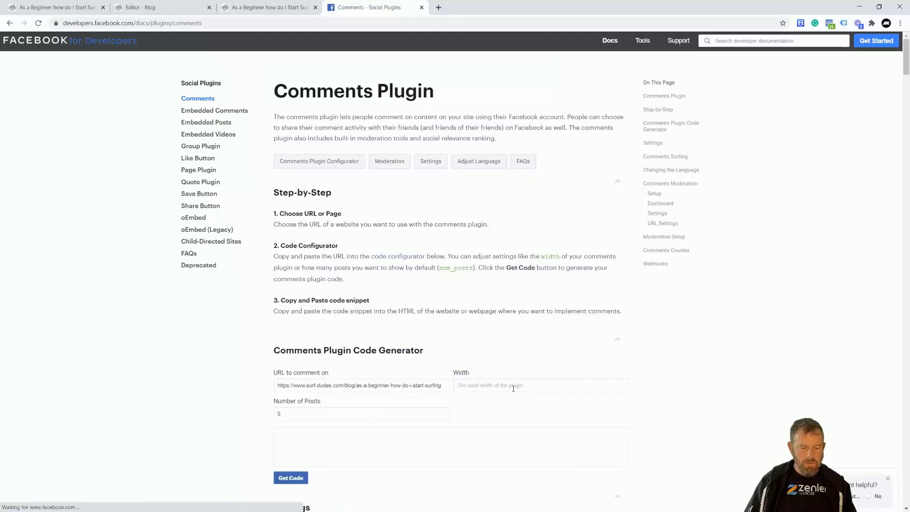
{"action": "type", "text": "700"}
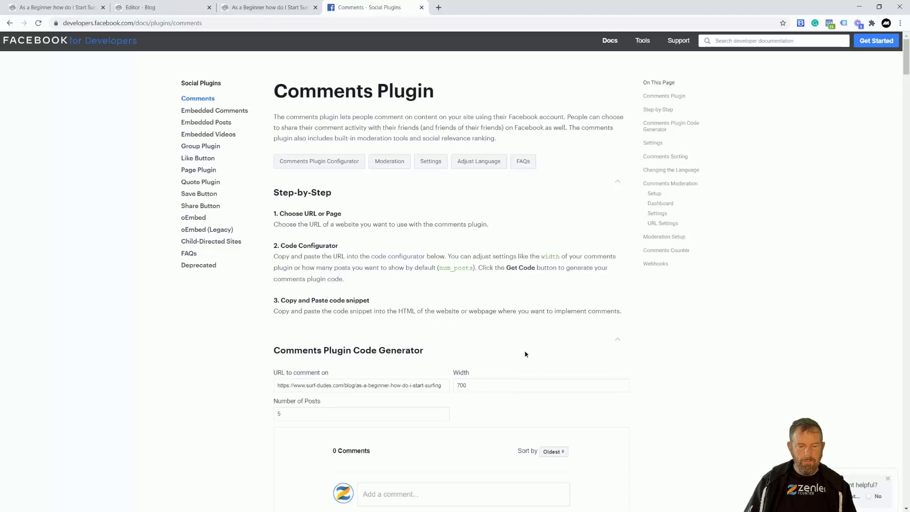
{"action": "double_click", "coordinate": [336, 415]}
{"action": "type", "text": "10"}
{"action": "scroll", "coordinate": [510, 347], "scroll_direction": "down", "scroll_amount": 3}
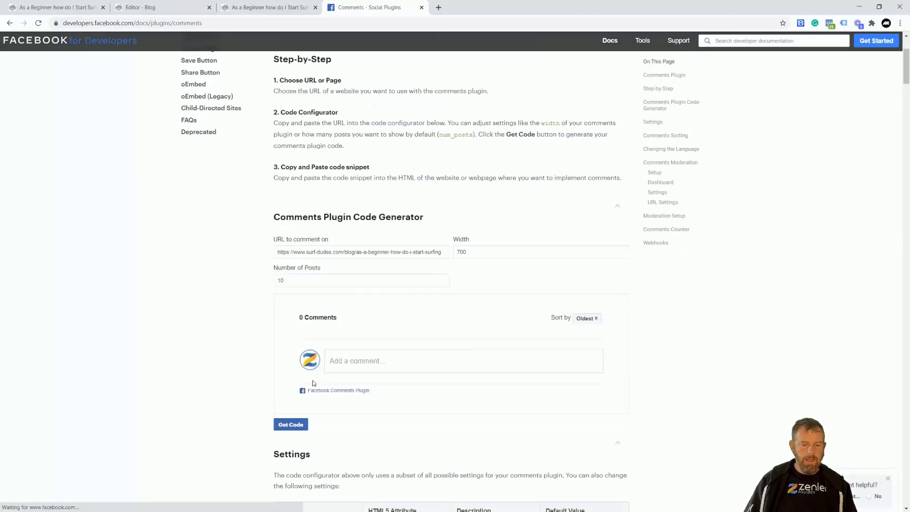
{"action": "left_click", "coordinate": [283, 430]}
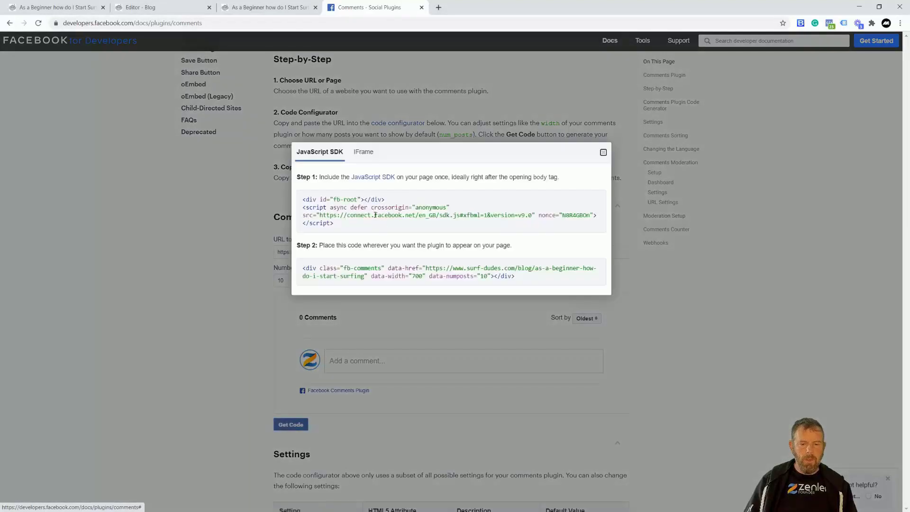
Step: Copy the JavaScript SDK snippet from Step 1 into the surfing post's custom HTML code and start a new line below it
{"action": "left_click", "coordinate": [364, 215]}
{"action": "key", "text": "ctrl+c"}
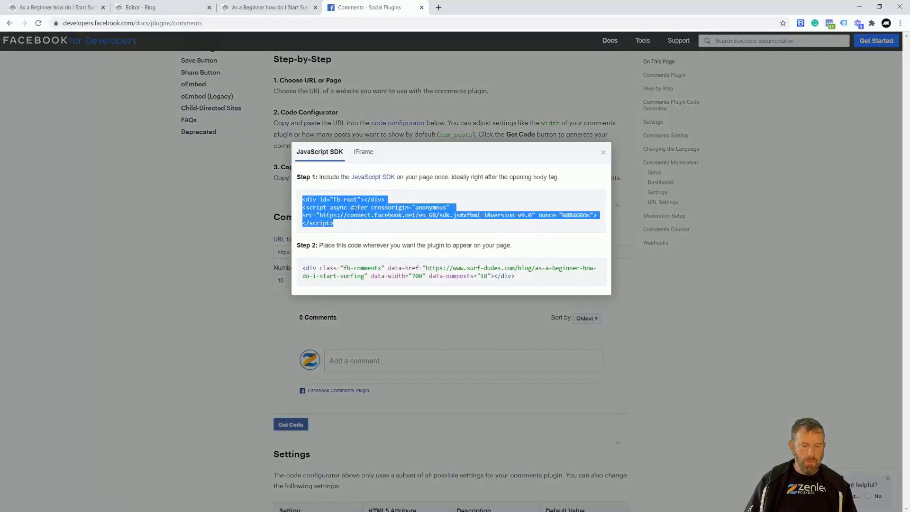
{"action": "left_click", "coordinate": [119, 9]}
{"action": "left_click", "coordinate": [72, 8]}
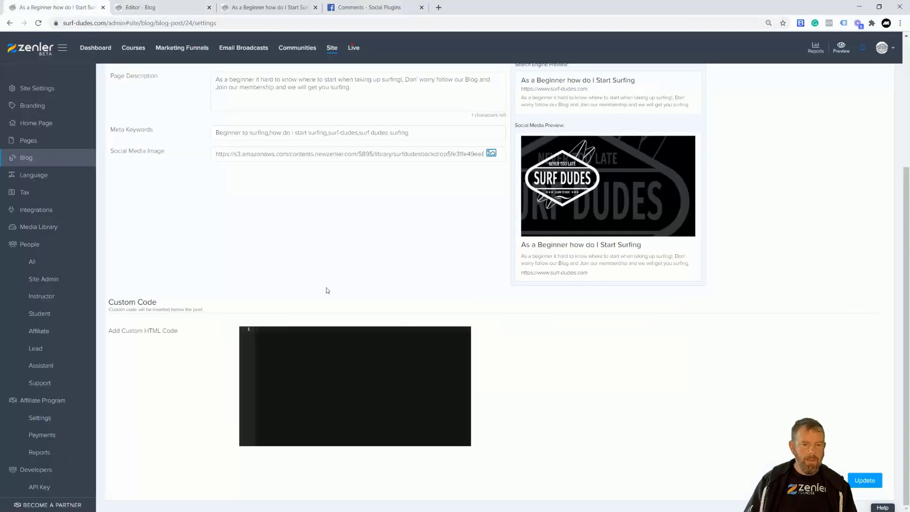
{"action": "scroll", "coordinate": [381, 266], "scroll_direction": "up", "scroll_amount": 4}
{"action": "scroll", "coordinate": [282, 308], "scroll_direction": "down", "scroll_amount": 4}
{"action": "key", "text": "ctrl+v"}
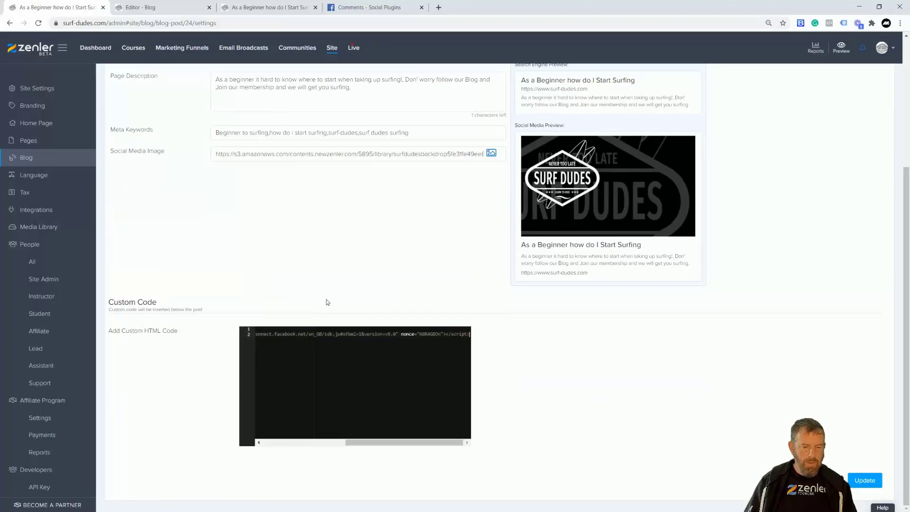
{"action": "key", "text": "Return"}
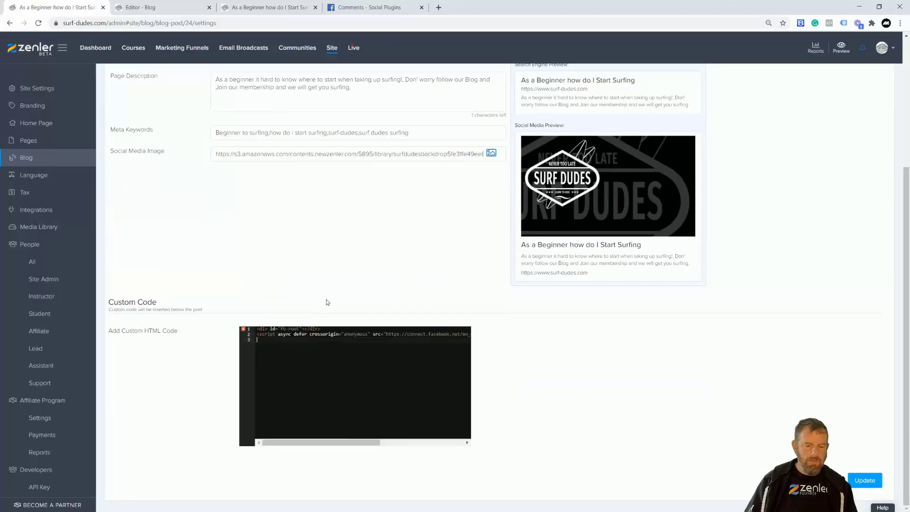
Step: Add the Step 2 fb-comments snippet below the SDK code in the post's custom HTML and save the post settings
{"action": "left_click", "coordinate": [369, 5]}
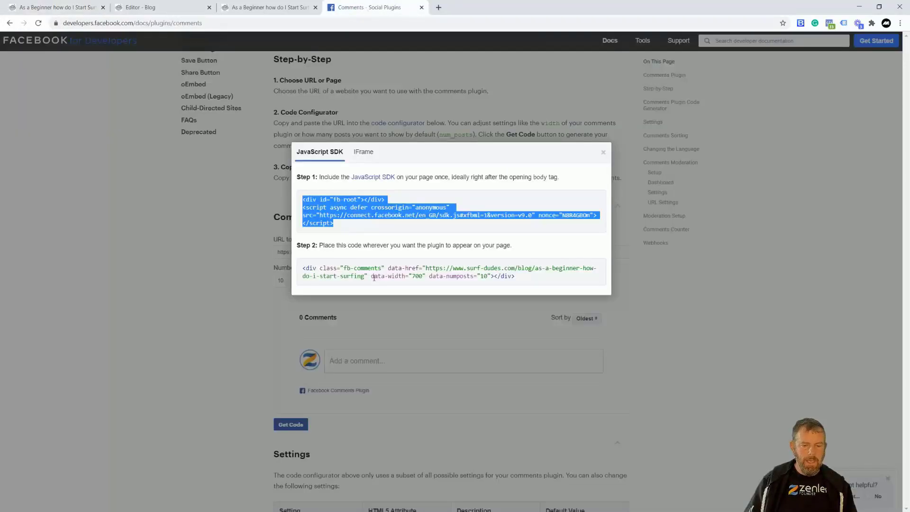
{"action": "left_click", "coordinate": [374, 273]}
{"action": "key", "text": "ctrl+c"}
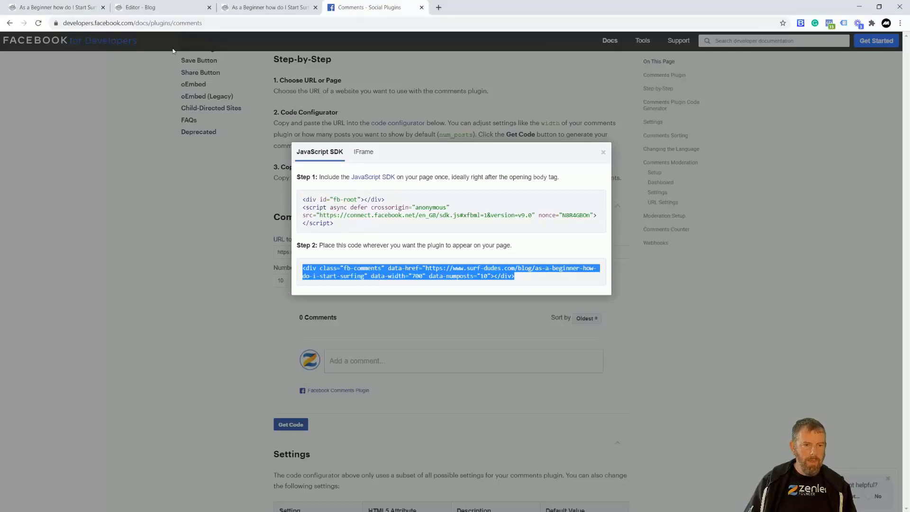
{"action": "left_click", "coordinate": [76, 7]}
{"action": "key", "text": "ctrl+v"}
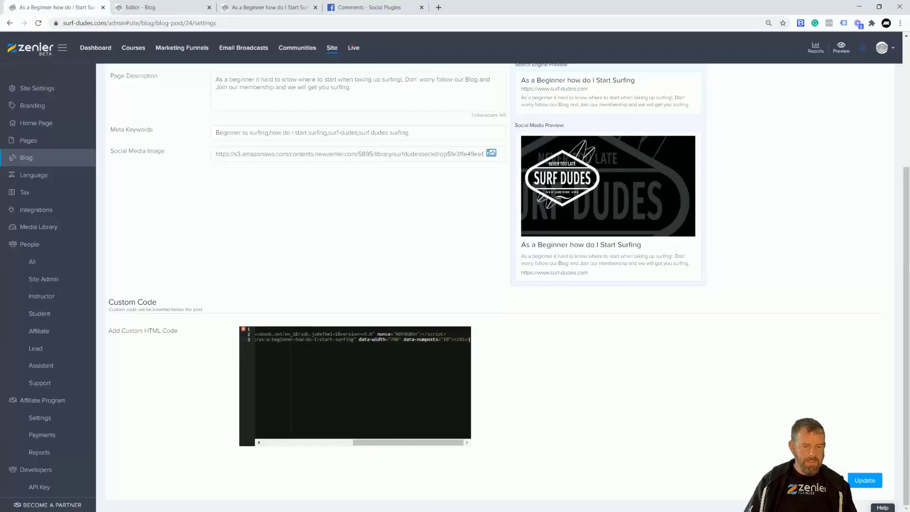
{"action": "left_click", "coordinate": [864, 480]}
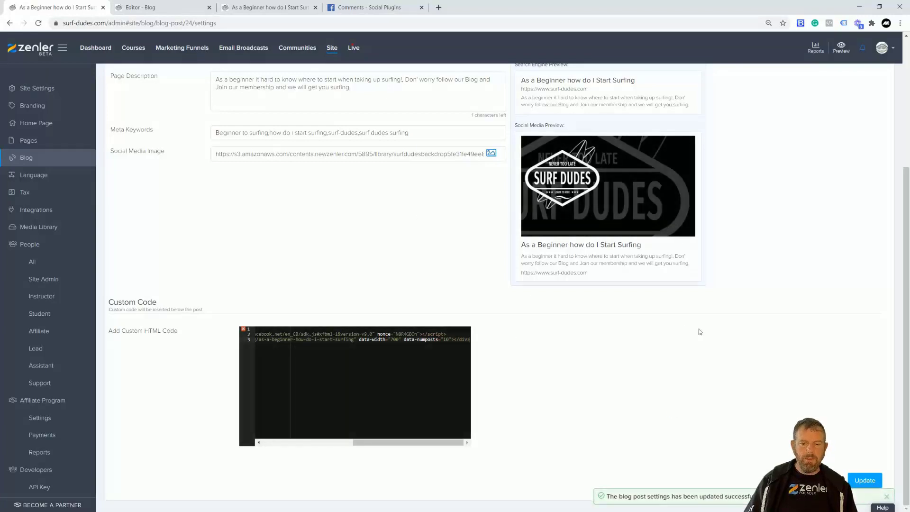
Step: Reload the public surfing post and check the comments area below its category
{"action": "key", "text": "ctrl+3"}
{"action": "left_click", "coordinate": [38, 23]}
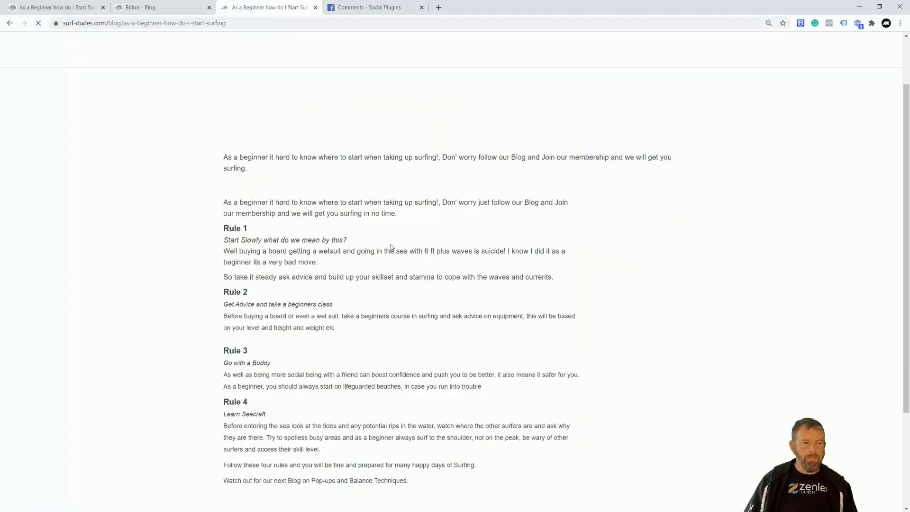
{"action": "scroll", "coordinate": [425, 266], "scroll_direction": "down", "scroll_amount": 3}
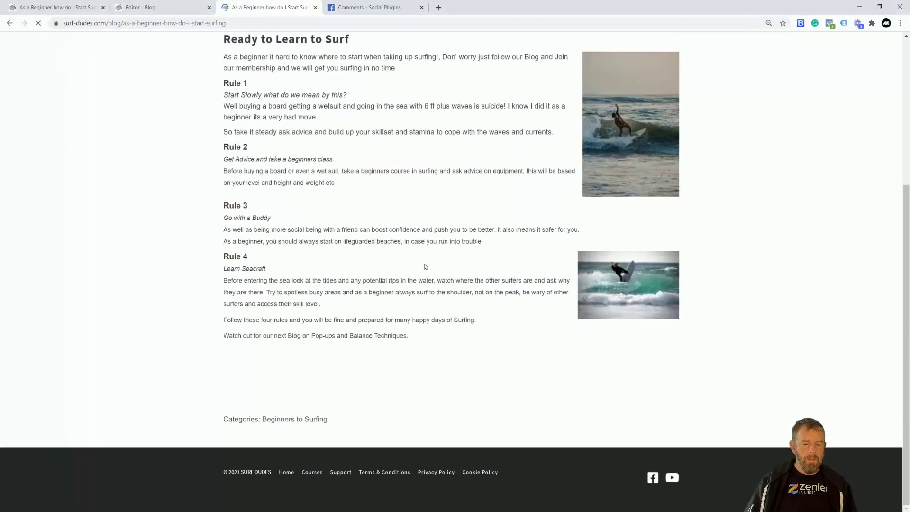
{"action": "scroll", "coordinate": [361, 359], "scroll_direction": "down", "scroll_amount": 2}
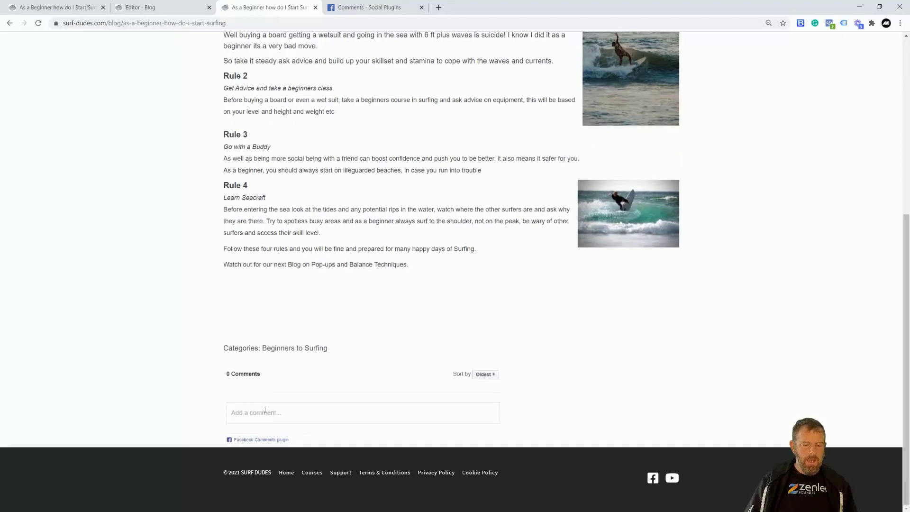
Step: Try out the post's Facebook comment box with the test text "cxv" and clear it without posting
{"action": "left_click", "coordinate": [252, 415]}
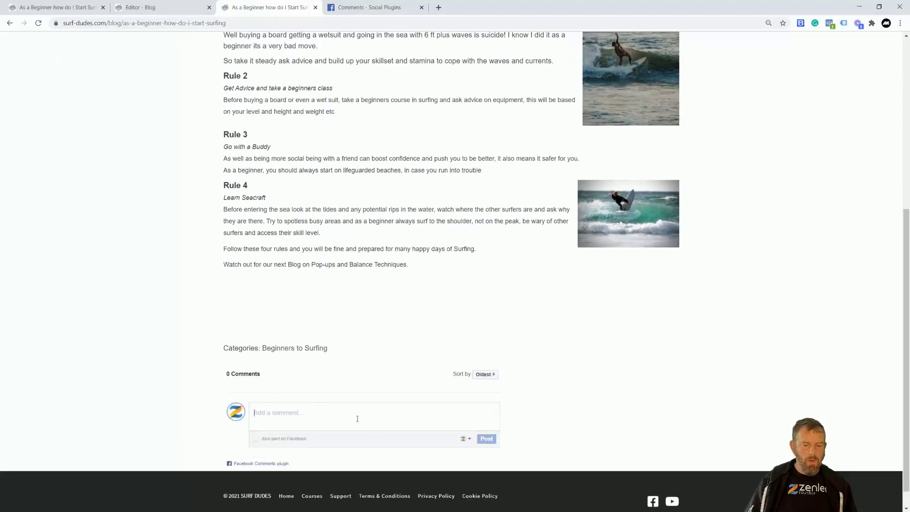
{"action": "type", "text": "cxv"}
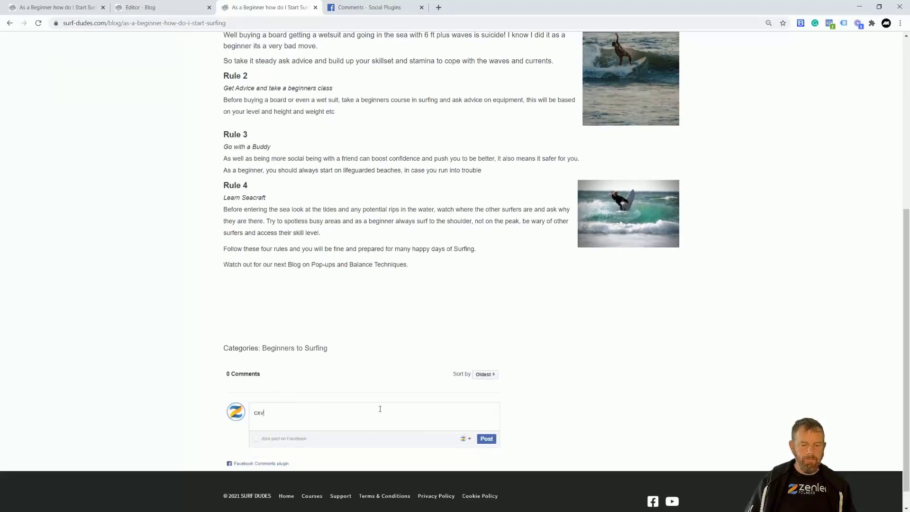
{"action": "double_click", "coordinate": [259, 413]}
{"action": "key", "text": "BackSpace"}
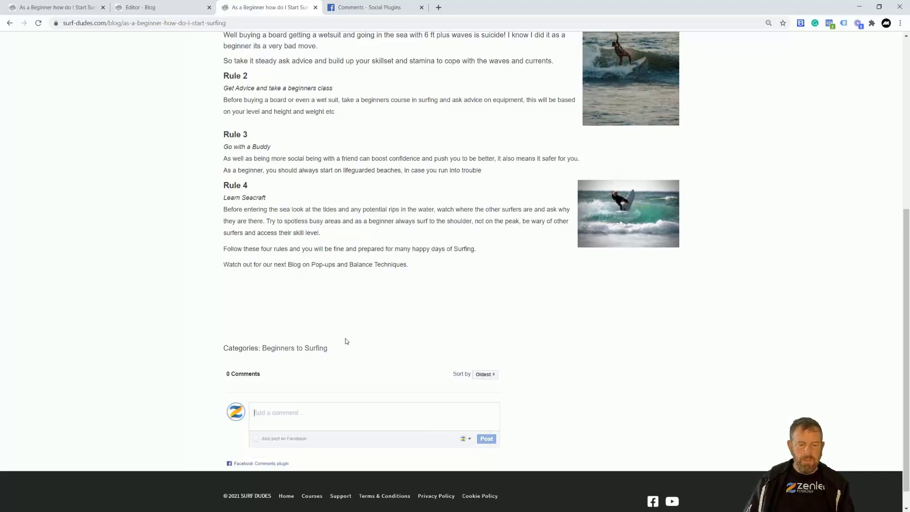
Step: Return to the Facebook Comments Plugin page, close the generated code and go back to the start of the documentation
{"action": "left_click", "coordinate": [352, 6]}
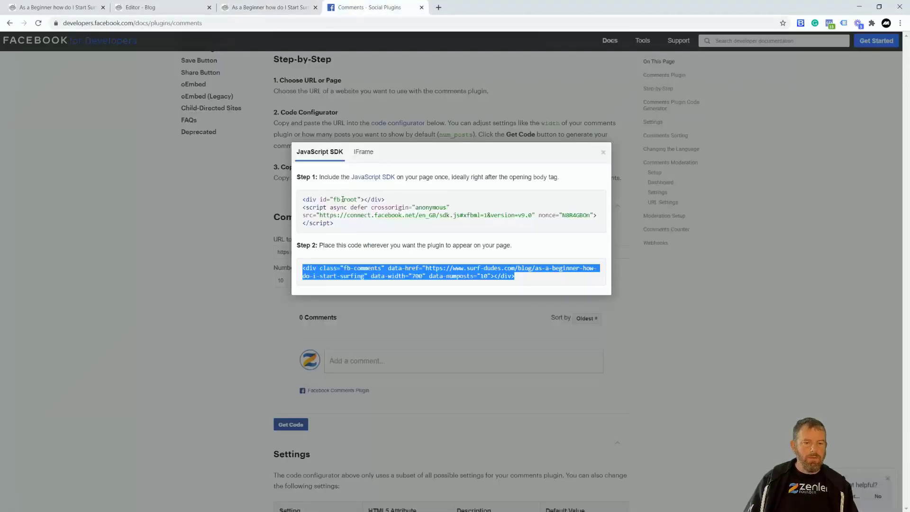
{"action": "left_click", "coordinate": [604, 154]}
{"action": "scroll", "coordinate": [257, 155], "scroll_direction": "up", "scroll_amount": 3}
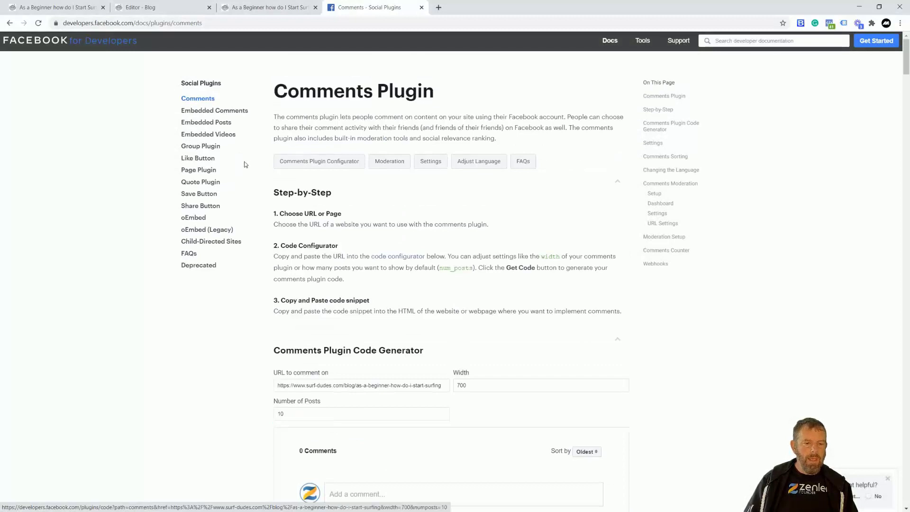
Step: Browse from the Like Button documentation to the Share Button documentation and find its Share Button Configurator
{"action": "left_click", "coordinate": [197, 158]}
{"action": "left_click", "coordinate": [199, 206]}
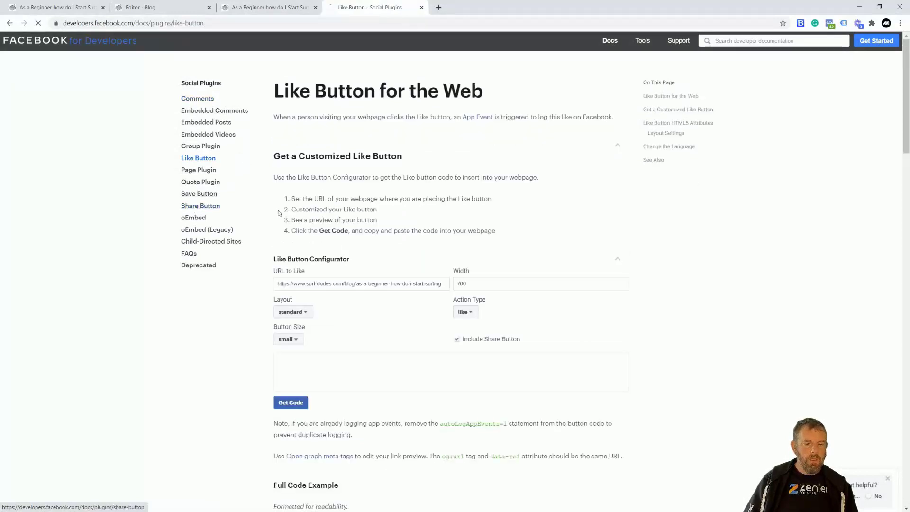
{"action": "scroll", "coordinate": [466, 274], "scroll_direction": "down", "scroll_amount": 5}
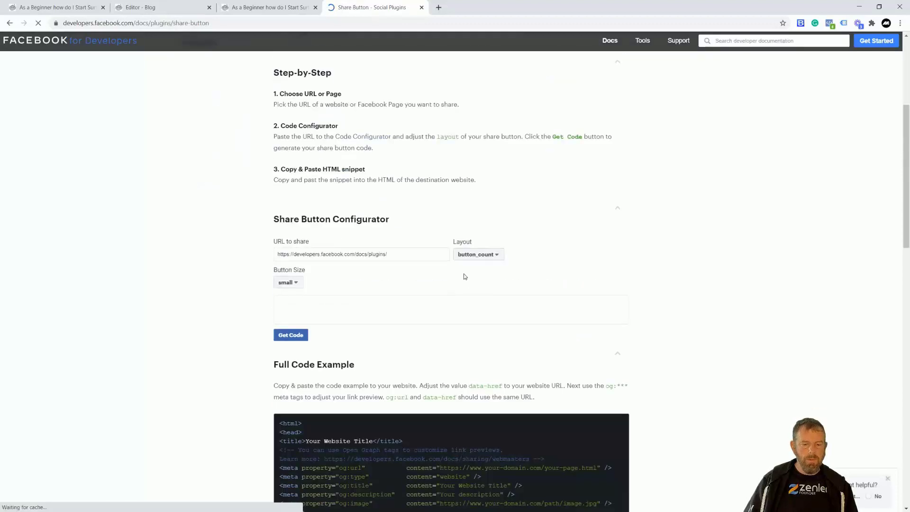
{"action": "scroll", "coordinate": [403, 252], "scroll_direction": "down", "scroll_amount": 3}
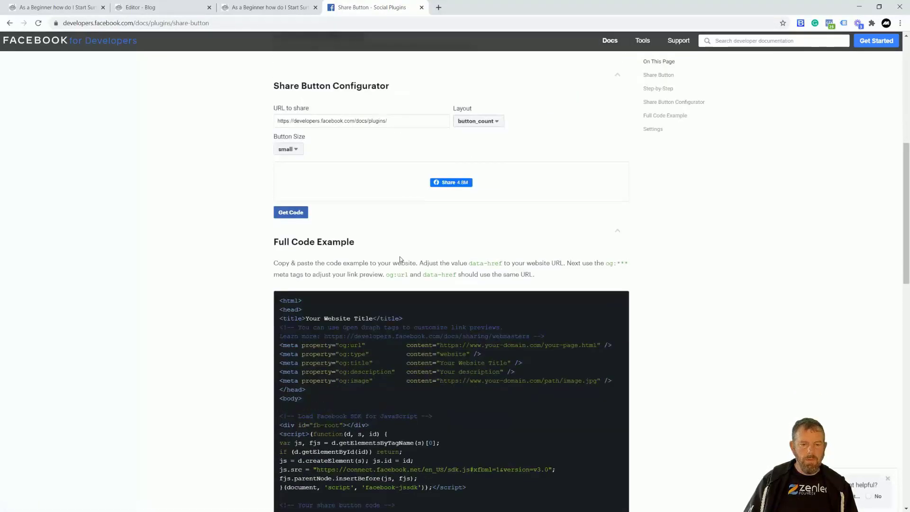
{"action": "scroll", "coordinate": [397, 257], "scroll_direction": "up", "scroll_amount": 2}
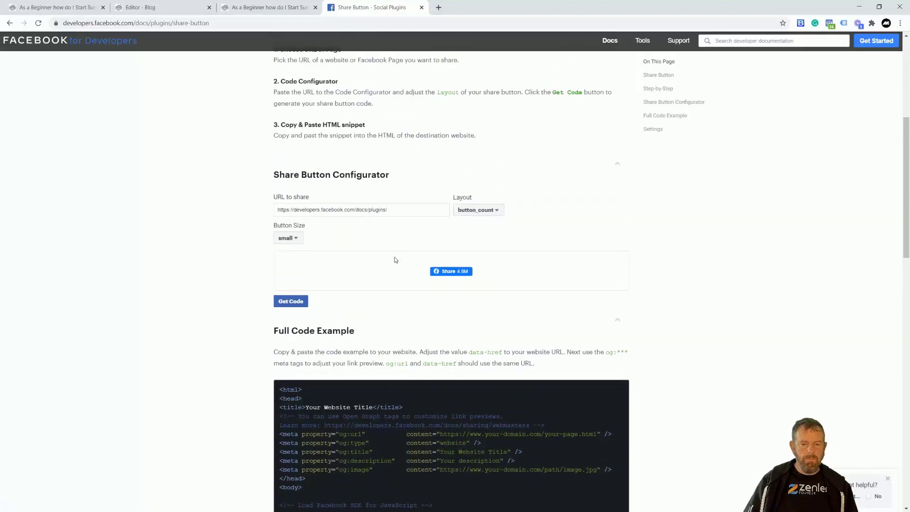
{"action": "scroll", "coordinate": [396, 260], "scroll_direction": "up", "scroll_amount": 1}
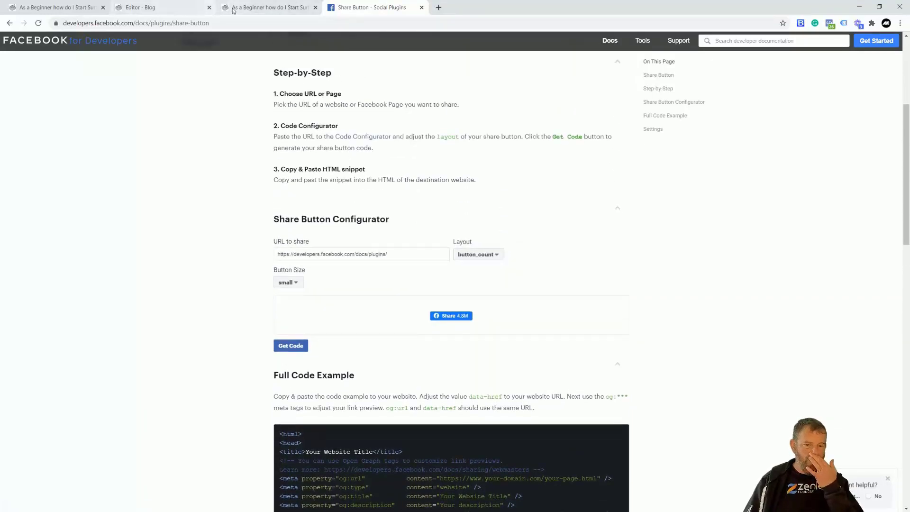
Step: Copy the public surfing post's address and use it as the URL to share in the Share Button Configurator
{"action": "left_click", "coordinate": [256, 7]}
{"action": "left_click", "coordinate": [128, 21]}
{"action": "key", "text": "ctrl+c"}
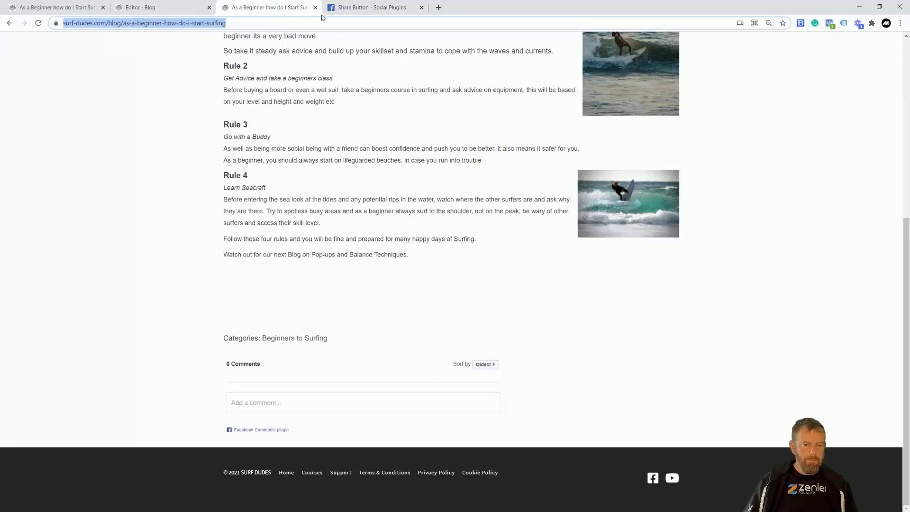
{"action": "left_click", "coordinate": [365, 7]}
{"action": "triple_click", "coordinate": [311, 254]}
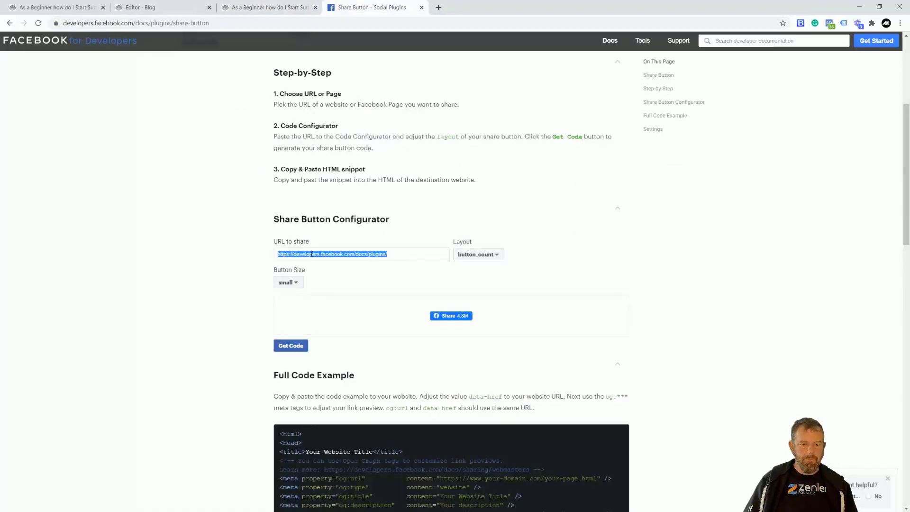
{"action": "key", "text": "ctrl+v"}
Step: Set the share button size to large and keep the button_count layout
{"action": "left_click", "coordinate": [288, 283]}
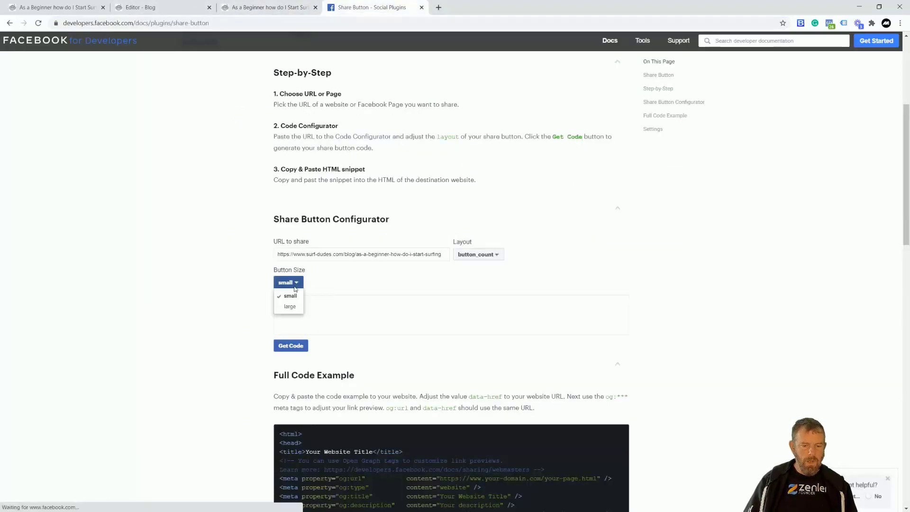
{"action": "left_click", "coordinate": [290, 307]}
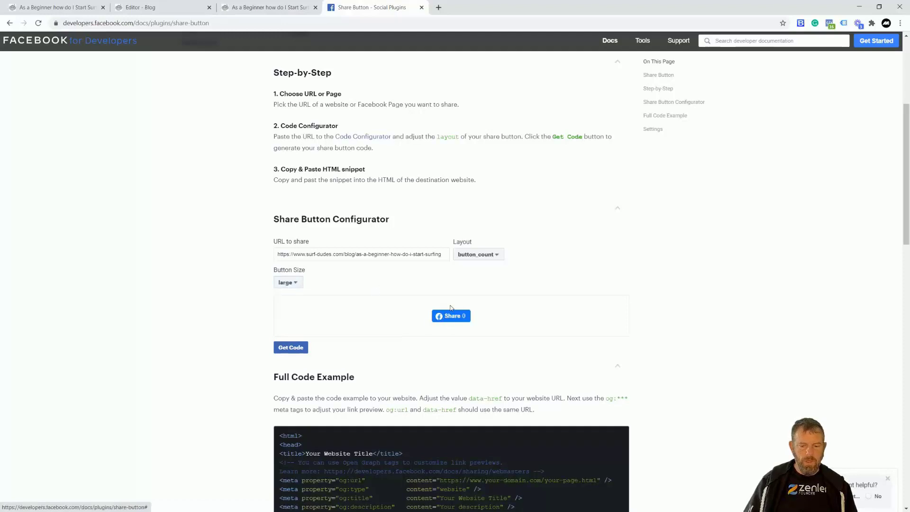
{"action": "left_click", "coordinate": [498, 256]}
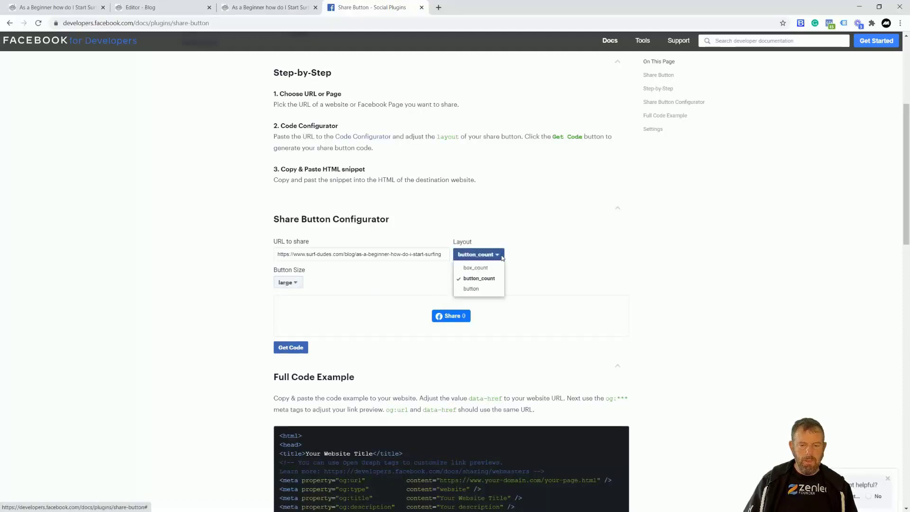
{"action": "left_click", "coordinate": [553, 272]}
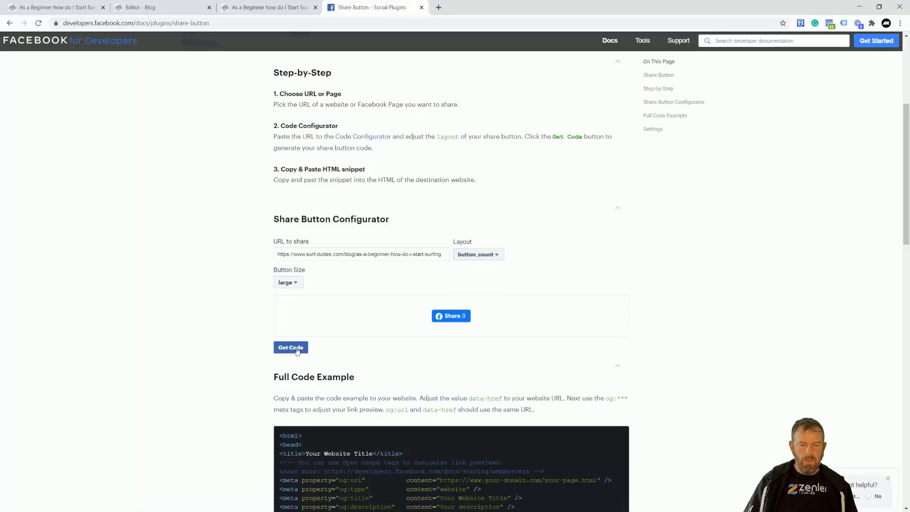
Step: Generate the share button code and add its Step 1 JavaScript SDK code on a new line of the post's custom HTML in Zenler
{"action": "left_click", "coordinate": [293, 349]}
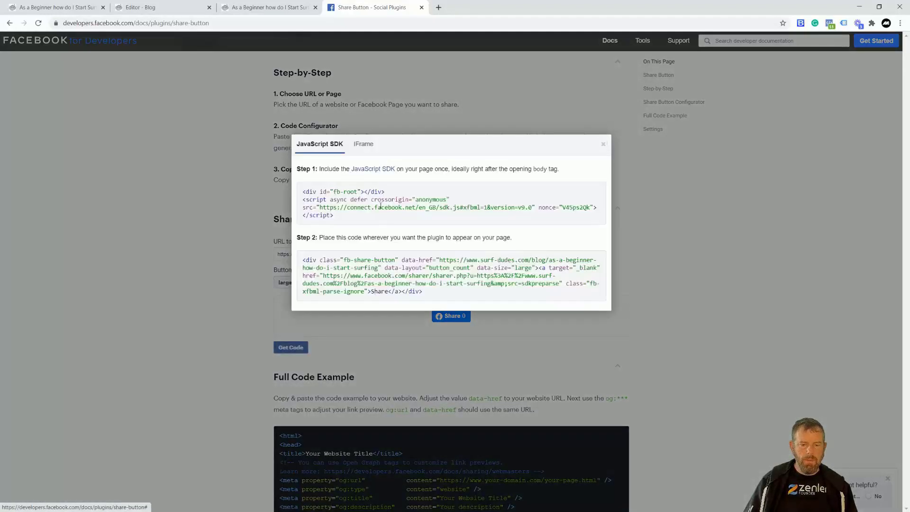
{"action": "left_click", "coordinate": [437, 219]}
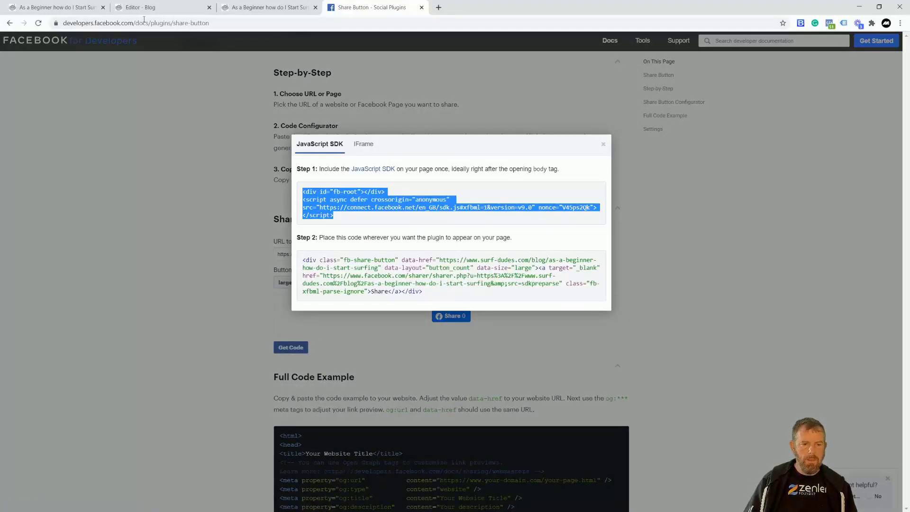
{"action": "left_click", "coordinate": [60, 8]}
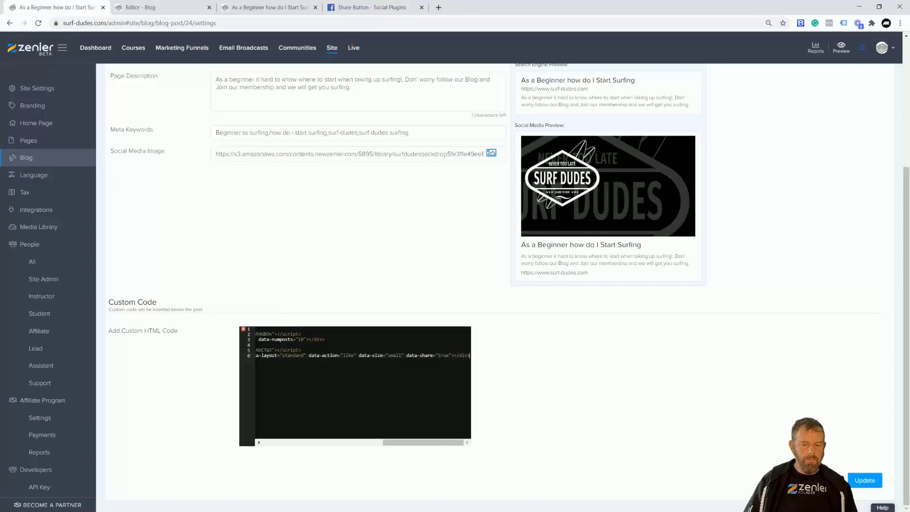
{"action": "left_click", "coordinate": [301, 385]}
{"action": "key", "text": "Return"}
{"action": "type", "text": "<div id=\"fb-root\"></div> <script async defer crossorigin=\"anonymous\" src=\"https://connect.facebook.net/en_GB/sdk.js#xfbml=1&version=v9.0\" nonce=\"V4Sps2Qk\"></script>"}
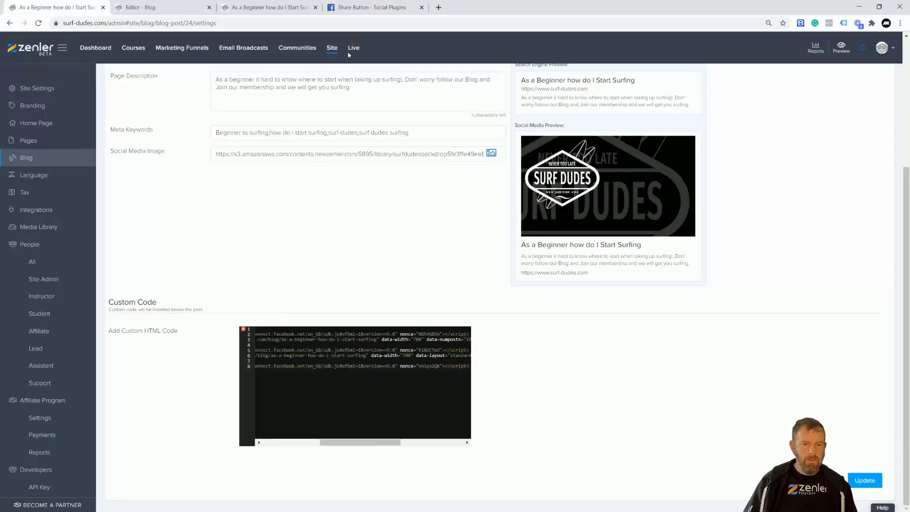
Step: Add the Step 2 fb-share-button snippet after the SDK code in the post's custom HTML and save the post settings
{"action": "left_click", "coordinate": [367, 8]}
{"action": "left_click", "coordinate": [360, 283]}
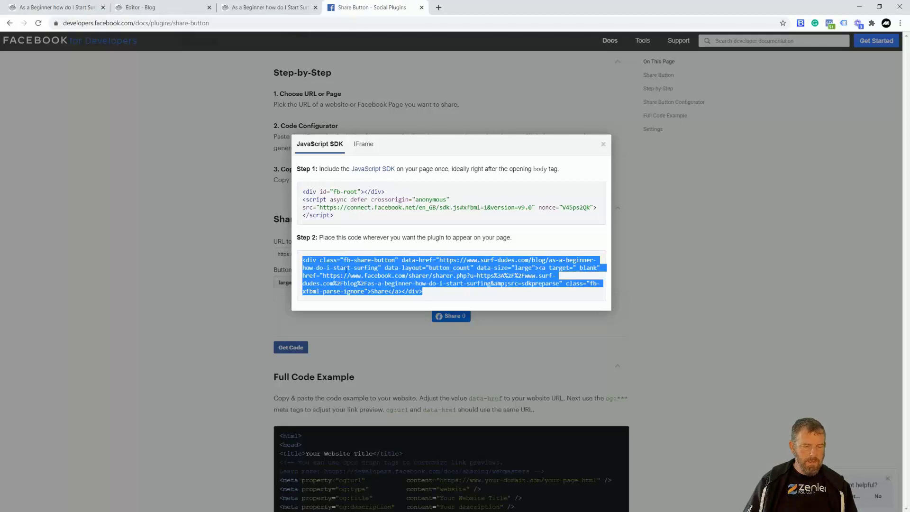
{"action": "left_click", "coordinate": [60, 8]}
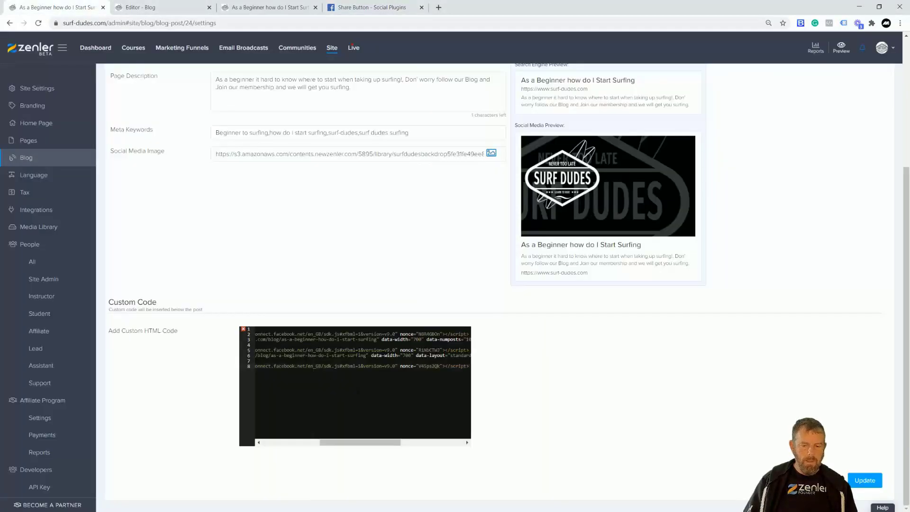
{"action": "key", "text": "ctrl+v"}
{"action": "left_click", "coordinate": [864, 481]}
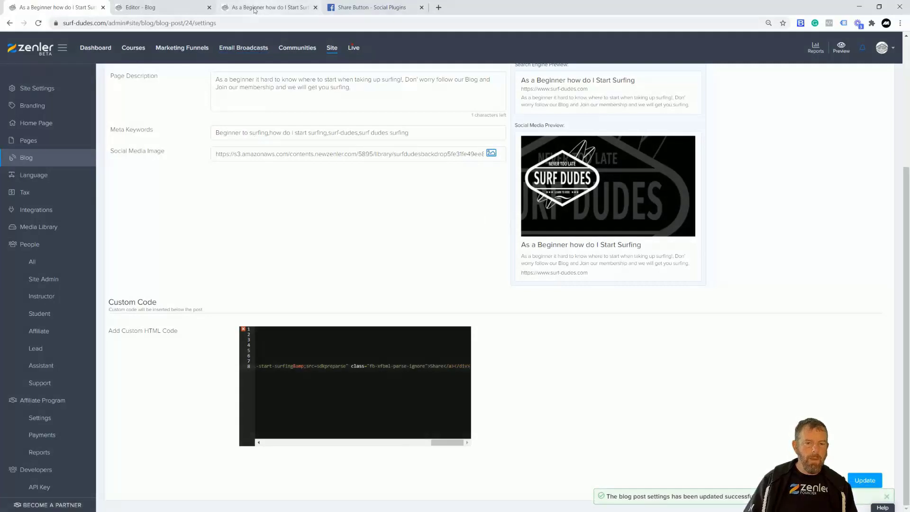
Step: Reload the public surfing post and check the Facebook share button below the comments area
{"action": "left_click", "coordinate": [264, 8]}
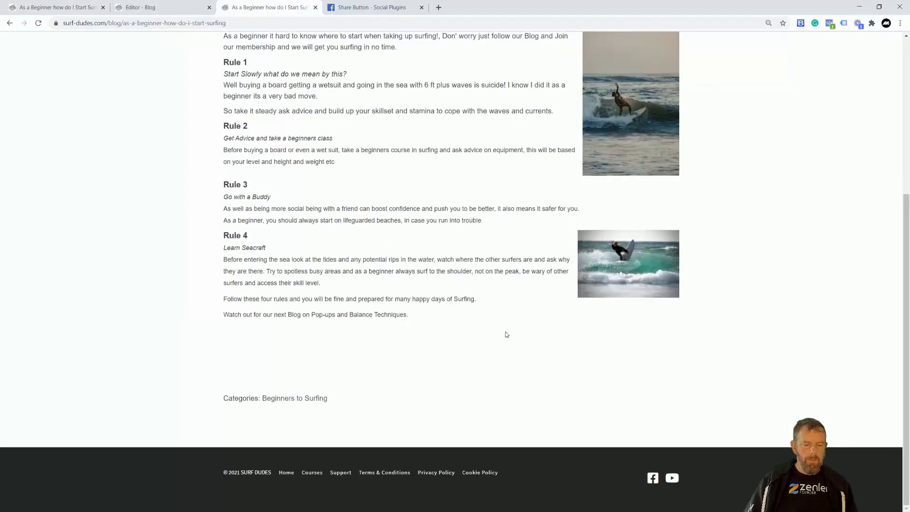
{"action": "scroll", "coordinate": [498, 332], "scroll_direction": "down", "scroll_amount": 2}
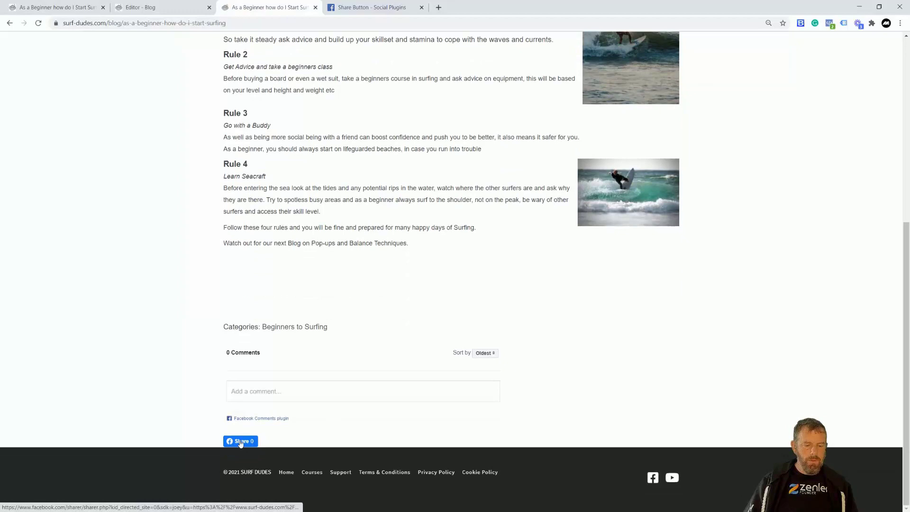
{"action": "scroll", "coordinate": [541, 396], "scroll_direction": "up", "scroll_amount": 6}
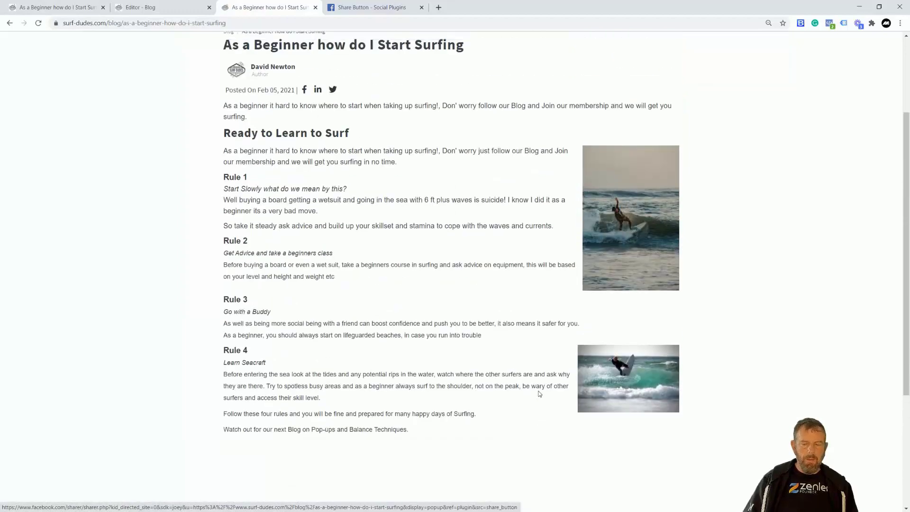
Step: Return to the Facebook Share Button page, close the generated code and look over the configurator and full code example
{"action": "left_click", "coordinate": [365, 12]}
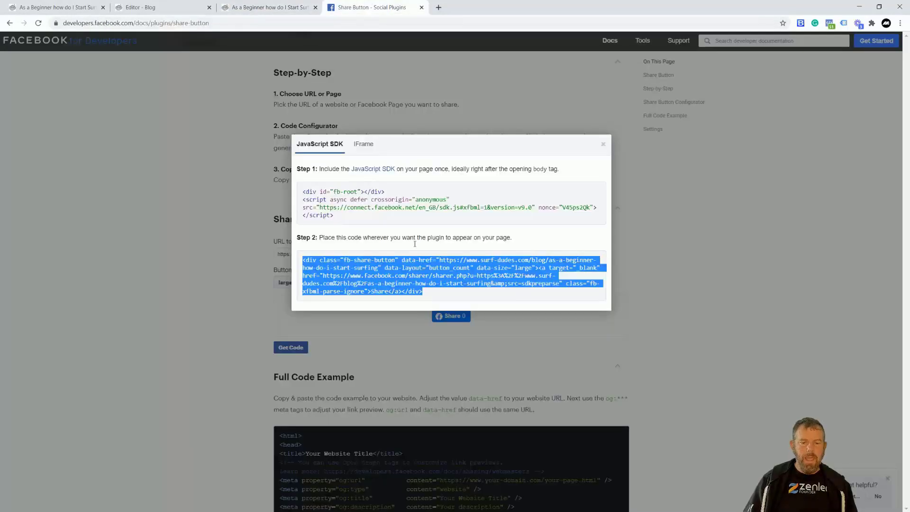
{"action": "left_click", "coordinate": [603, 144]}
{"action": "scroll", "coordinate": [603, 144], "scroll_direction": "down", "scroll_amount": 3}
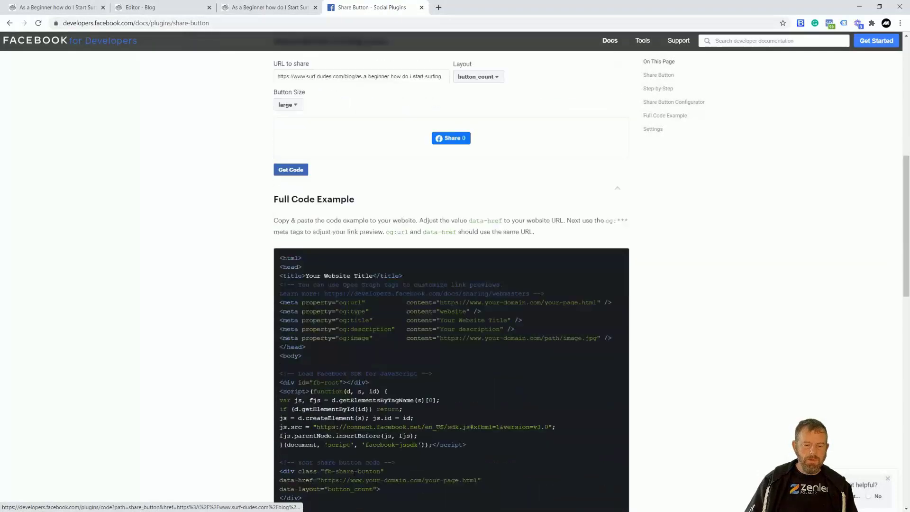
{"action": "scroll", "coordinate": [360, 452], "scroll_direction": "up", "scroll_amount": 5}
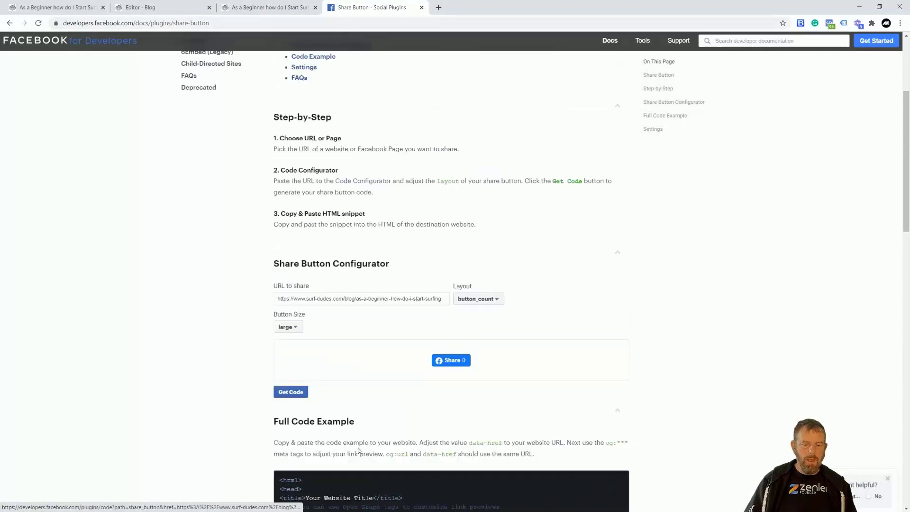
Step: Switch back to the Zenler admin and open the Sitemap section of the site settings
{"action": "left_click", "coordinate": [75, 10]}
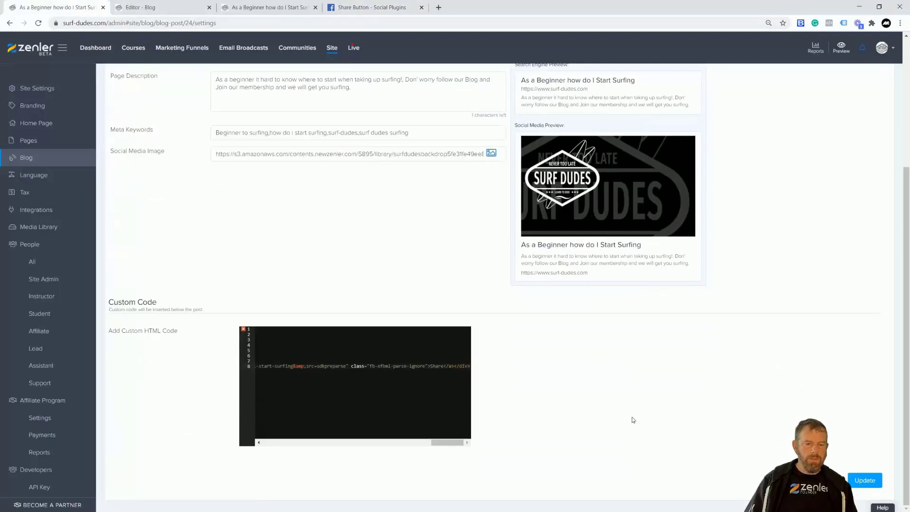
{"action": "scroll", "coordinate": [590, 418], "scroll_direction": "up", "scroll_amount": 4}
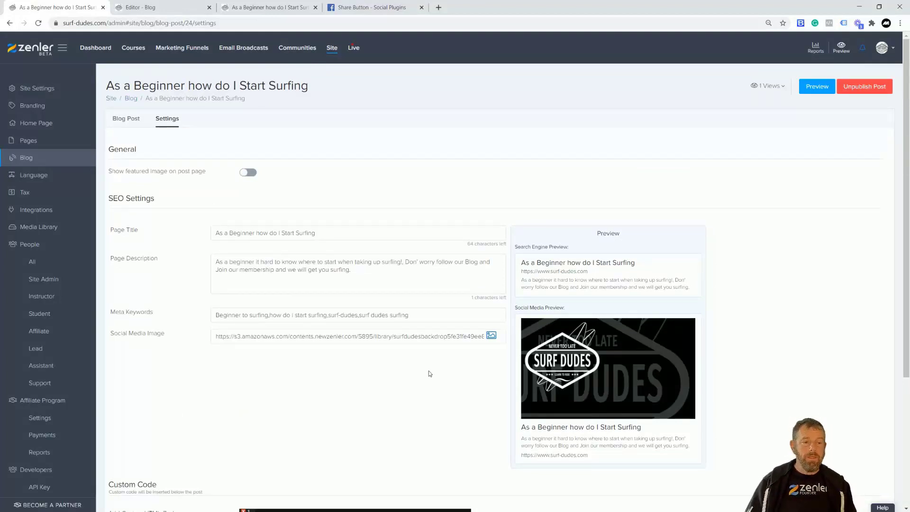
{"action": "left_click", "coordinate": [45, 89]}
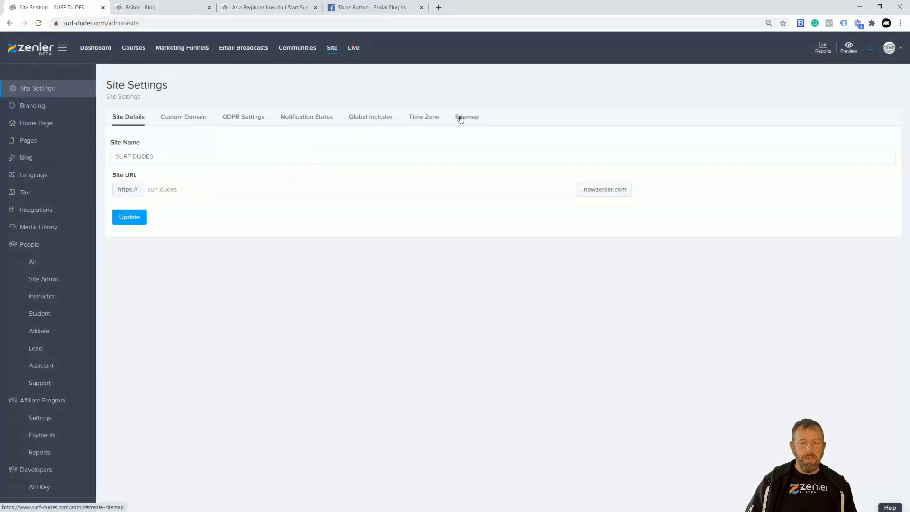
{"action": "left_click", "coordinate": [477, 121]}
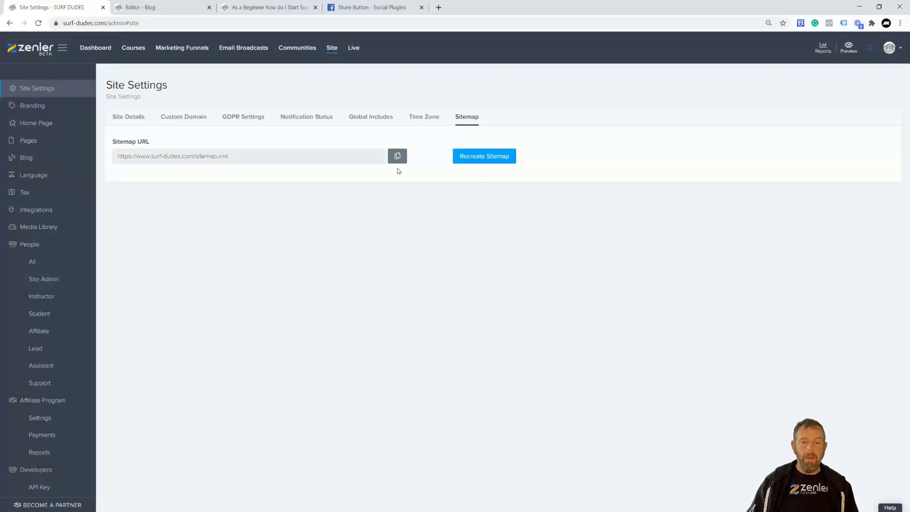
{"action": "left_click_drag", "start_coordinate": [239, 156], "coordinate": [107, 158]}
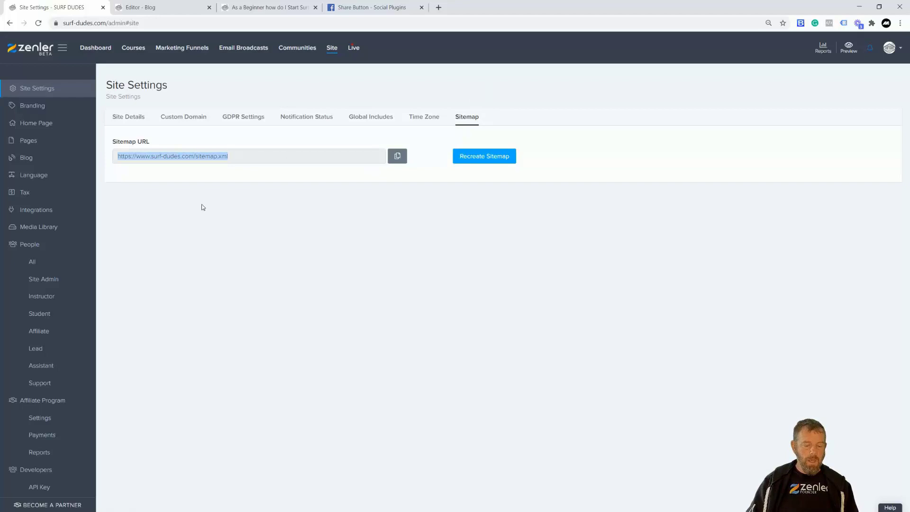
{"action": "left_click", "coordinate": [438, 12]}
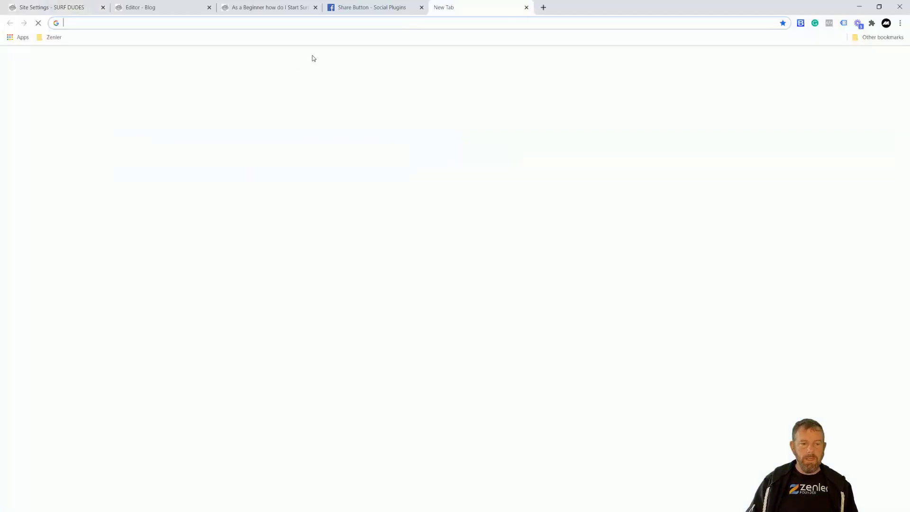
{"action": "key", "text": "ctrl+v"}
{"action": "key", "text": "Return"}
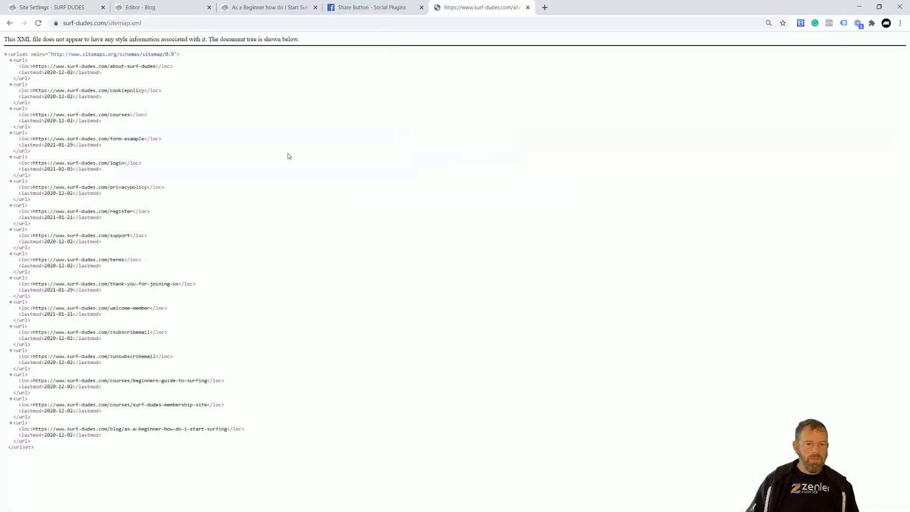
Step: Examine the page entries in the sitemap XML, including the URL of the beginner surfing blog post
{"action": "left_click_drag", "start_coordinate": [67, 90], "coordinate": [156, 90]}
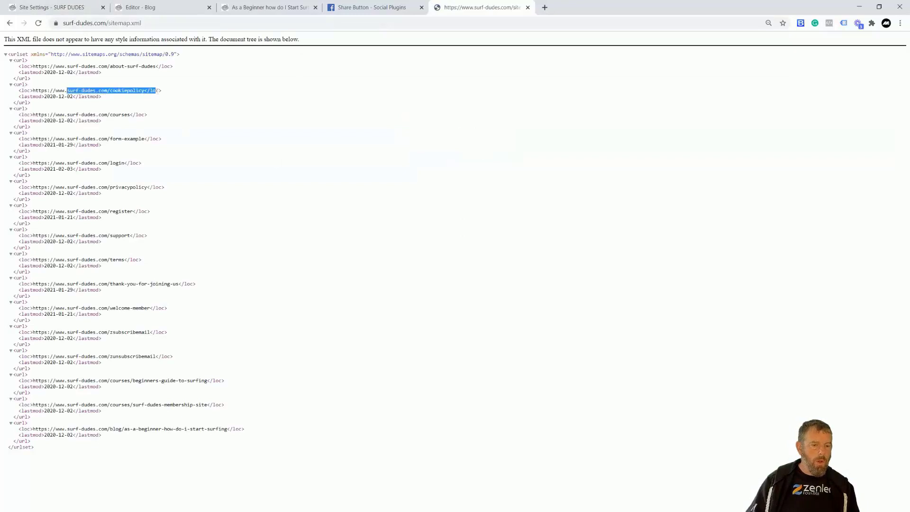
{"action": "left_click_drag", "start_coordinate": [82, 114], "coordinate": [162, 116]}
{"action": "mouse_move", "coordinate": [88, 139]}
{"action": "left_mouse_down"}
{"action": "mouse_move", "coordinate": [116, 138]}
{"action": "mouse_move", "coordinate": [102, 145]}
{"action": "left_mouse_up"}
{"action": "left_click", "coordinate": [76, 428]}
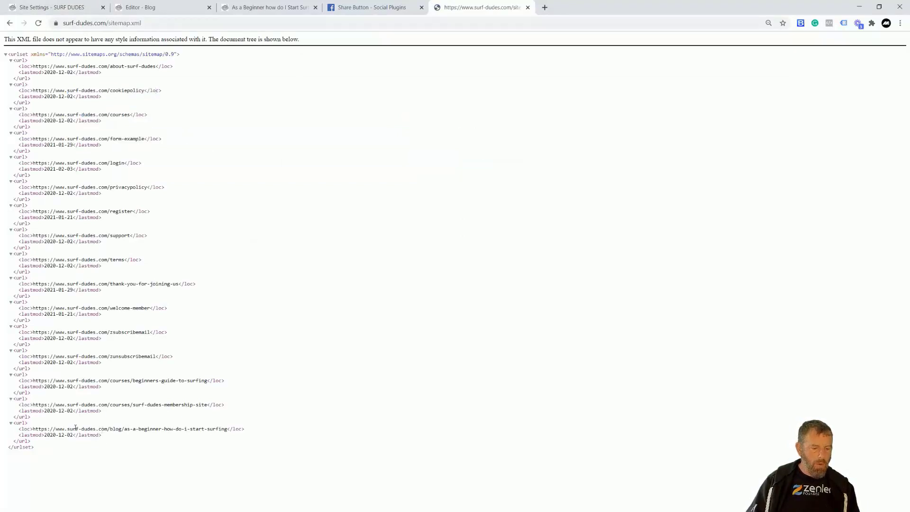
{"action": "left_click_drag", "start_coordinate": [65, 429], "coordinate": [230, 429]}
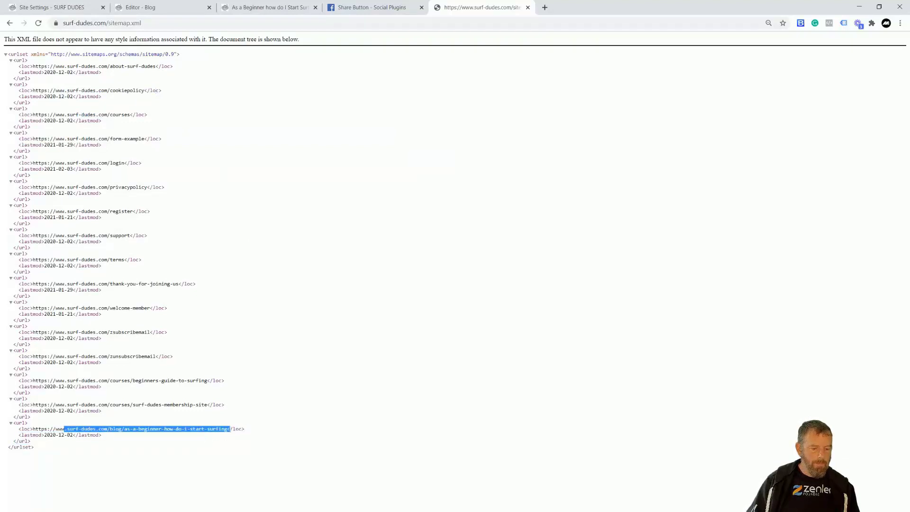
{"action": "left_click", "coordinate": [320, 419]}
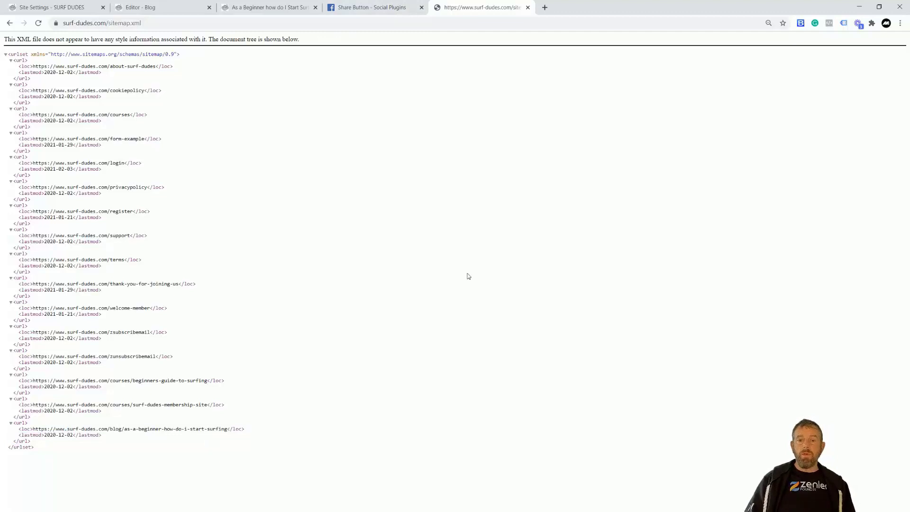
Step: Switch back from the sitemap to the public page of the beginner surfing blog post
{"action": "left_click", "coordinate": [358, 11]}
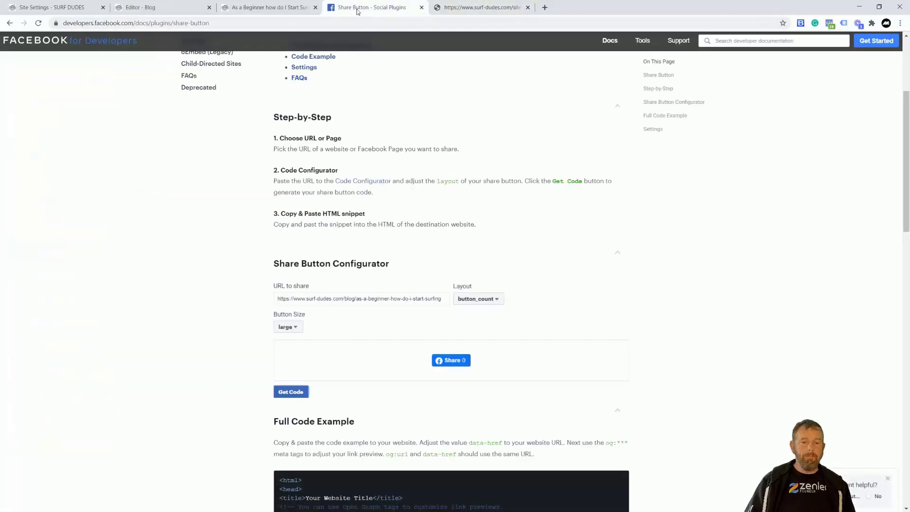
{"action": "left_click", "coordinate": [264, 9]}
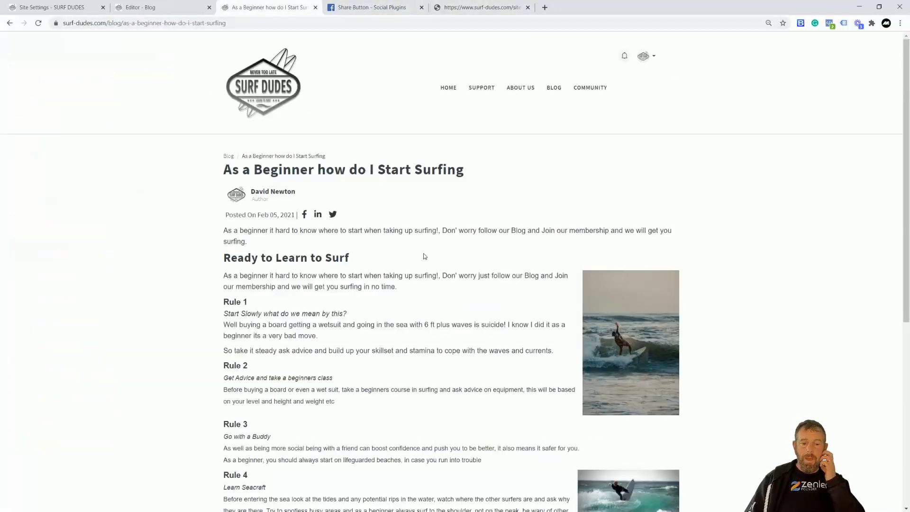
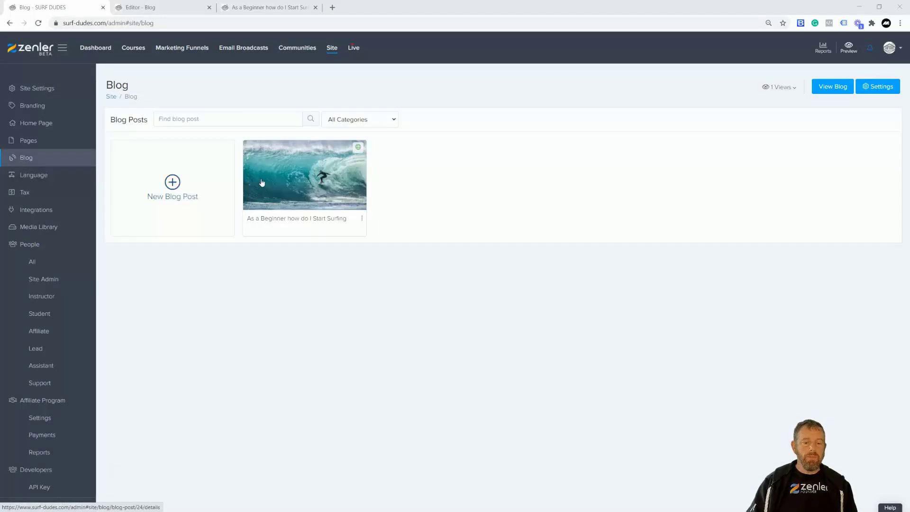
Step: Clone the blog post "As a Beginner how do I Start Surfing" from the blog post list
{"action": "left_click", "coordinate": [363, 219]}
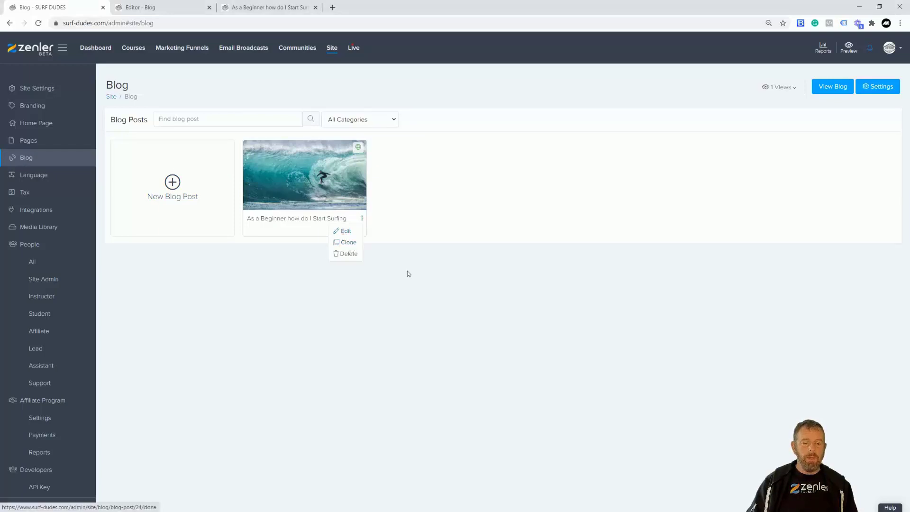
{"action": "left_click", "coordinate": [303, 186]}
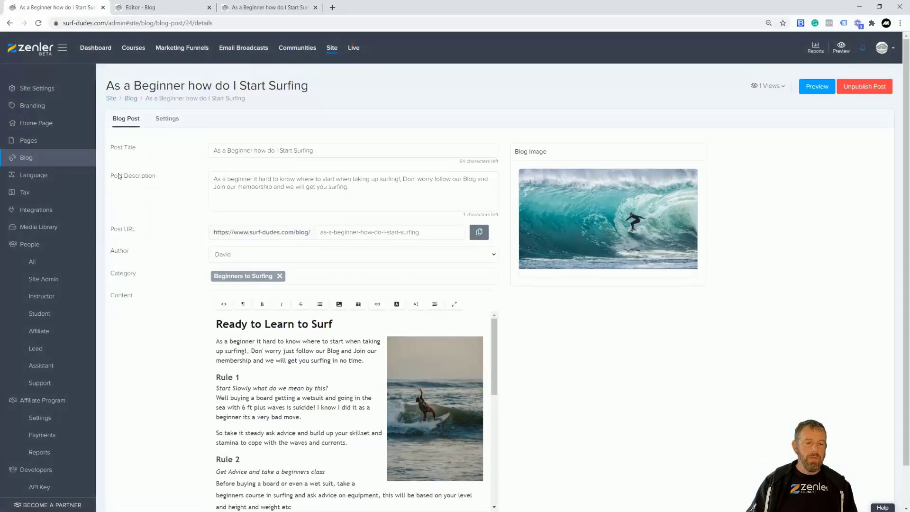
{"action": "left_click", "coordinate": [26, 158]}
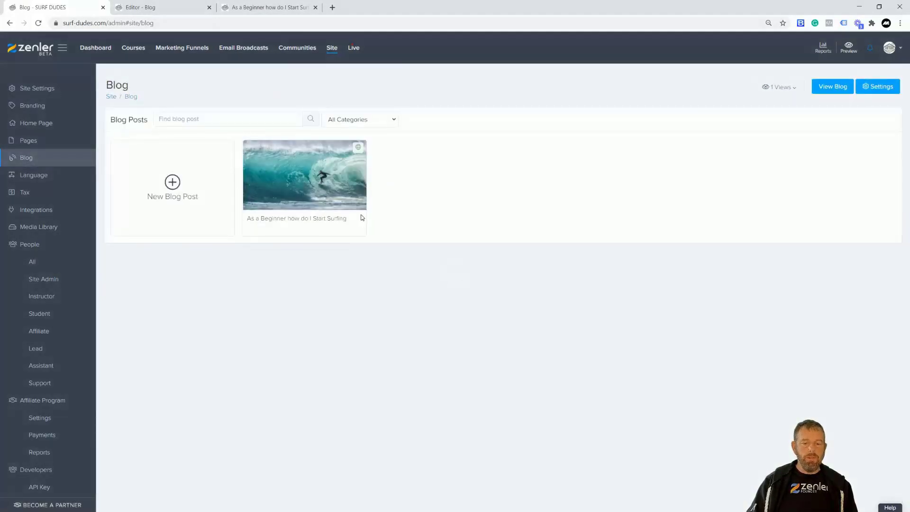
{"action": "left_click", "coordinate": [362, 219]}
{"action": "left_click", "coordinate": [348, 243]}
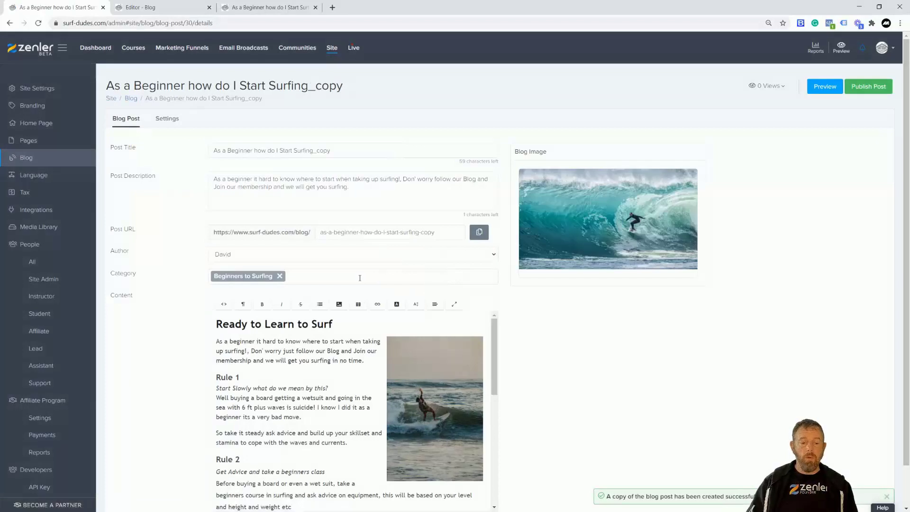
Step: Retitle the copied post "As a Beginner how do I Start Surfing 2", append 2 to its content heading and end its URL with copy-2
{"action": "left_click", "coordinate": [338, 324]}
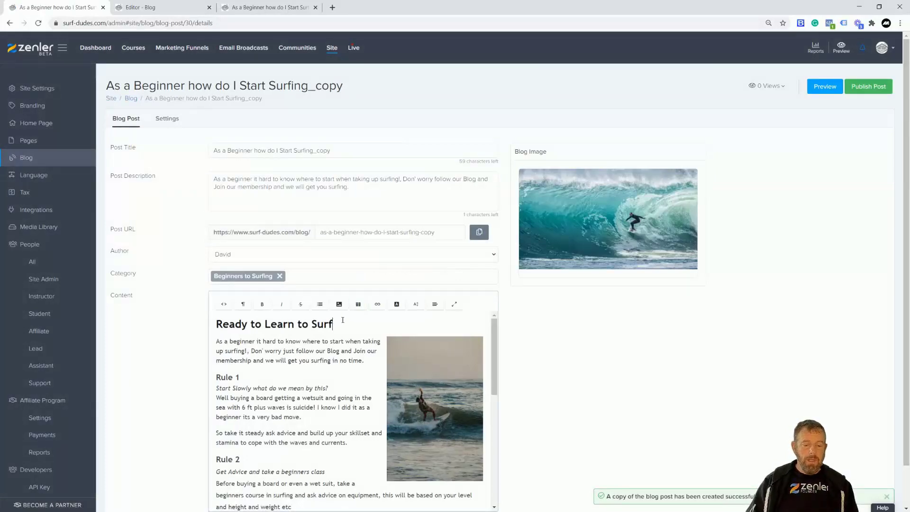
{"action": "type", "text": "2"}
{"action": "left_click_drag", "start_coordinate": [331, 150], "coordinate": [315, 150]}
{"action": "key", "text": "BackSpace"}
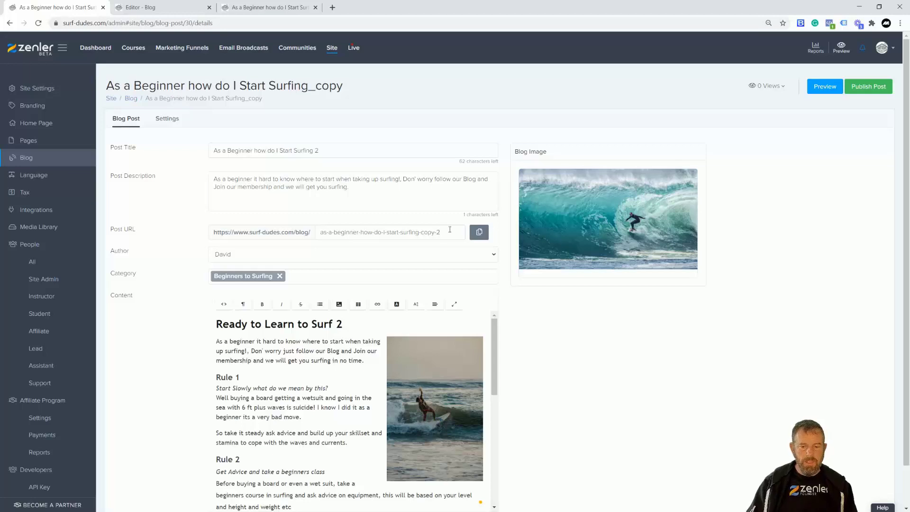
Step: Replace the copied post's Beginners to Surfing category with a new category named "Advanced Guide to Surfing"
{"action": "left_click", "coordinate": [280, 277]}
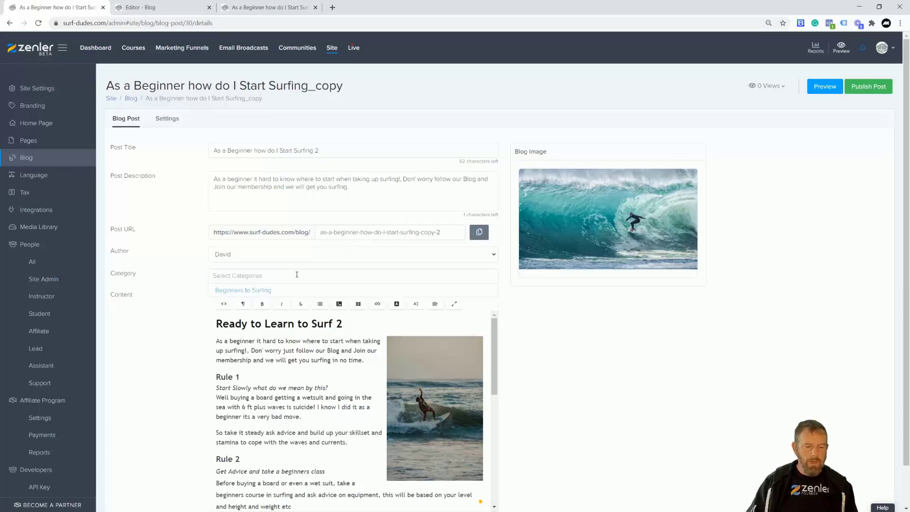
{"action": "type", "text": "Advanced Guide to Surfing"}
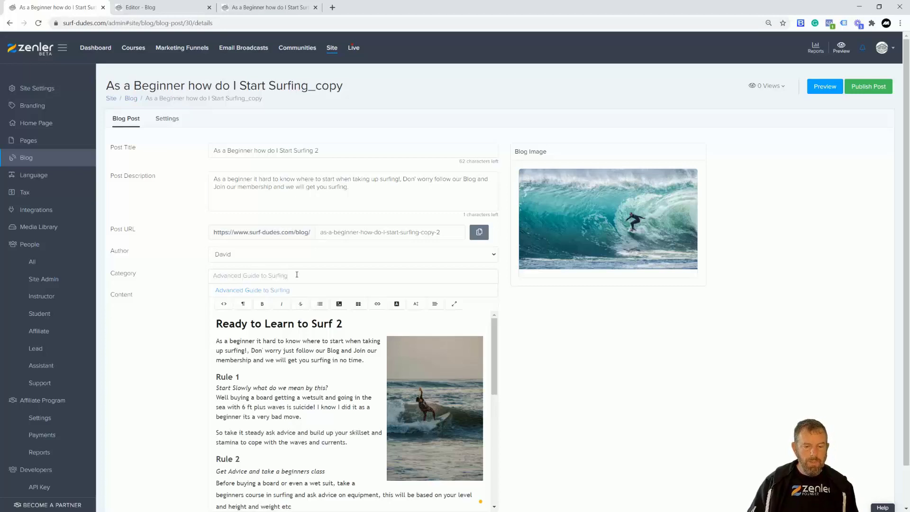
{"action": "key", "text": "Return"}
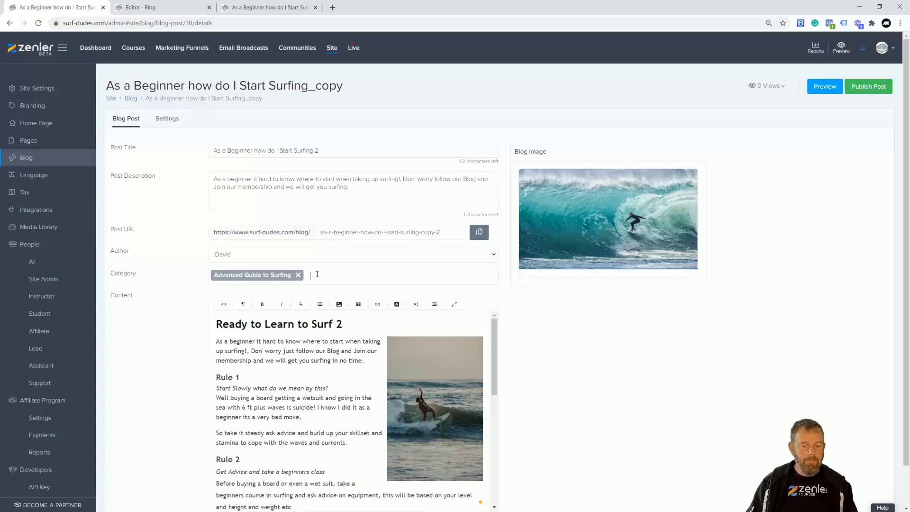
{"action": "left_click", "coordinate": [318, 277]}
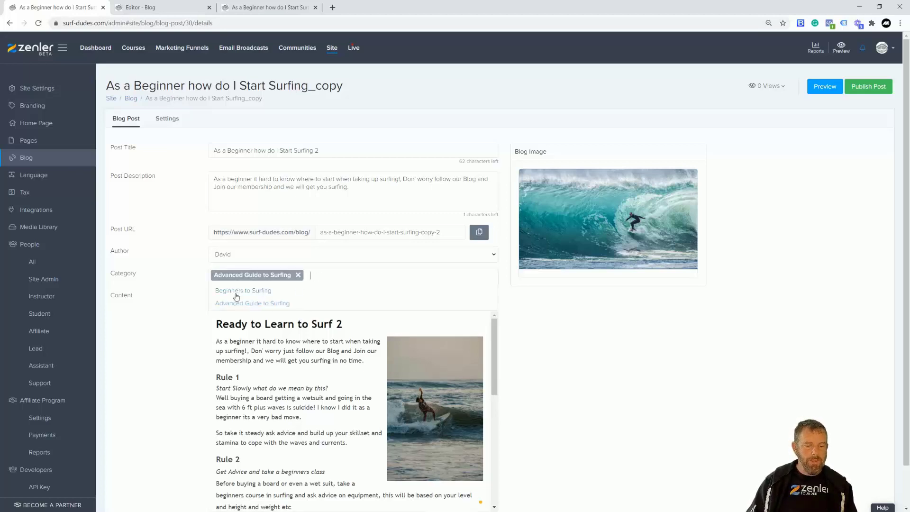
{"action": "left_click", "coordinate": [609, 344]}
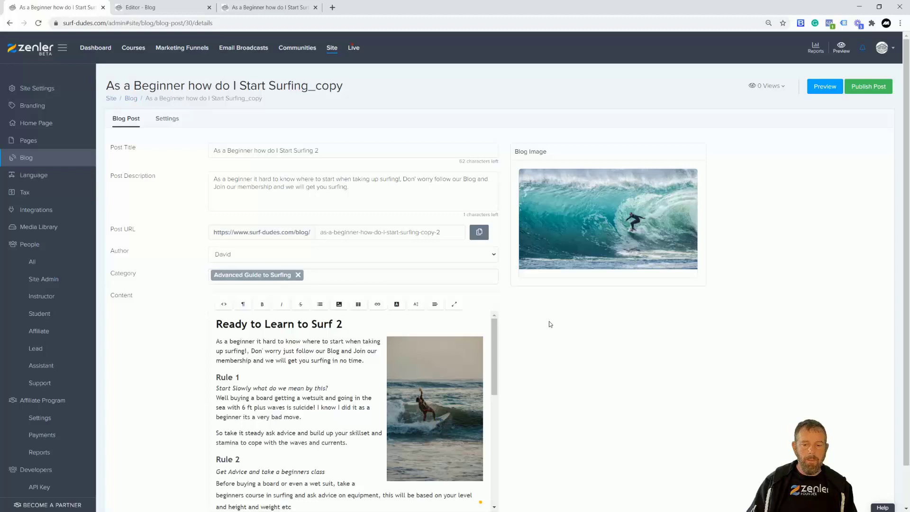
Step: Replace the blog image with the cropped photo of a surfer carrying a board along the beach, and update the post
{"action": "left_click", "coordinate": [598, 228]}
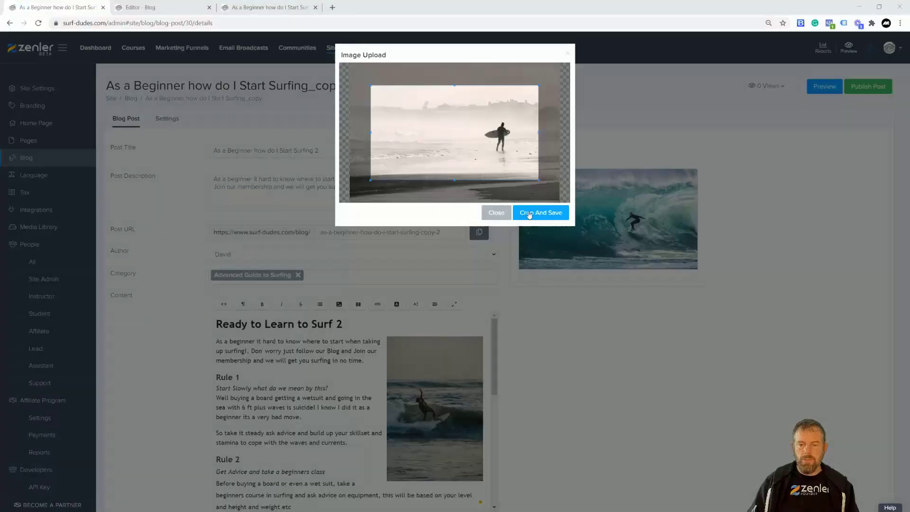
{"action": "left_click", "coordinate": [529, 211]}
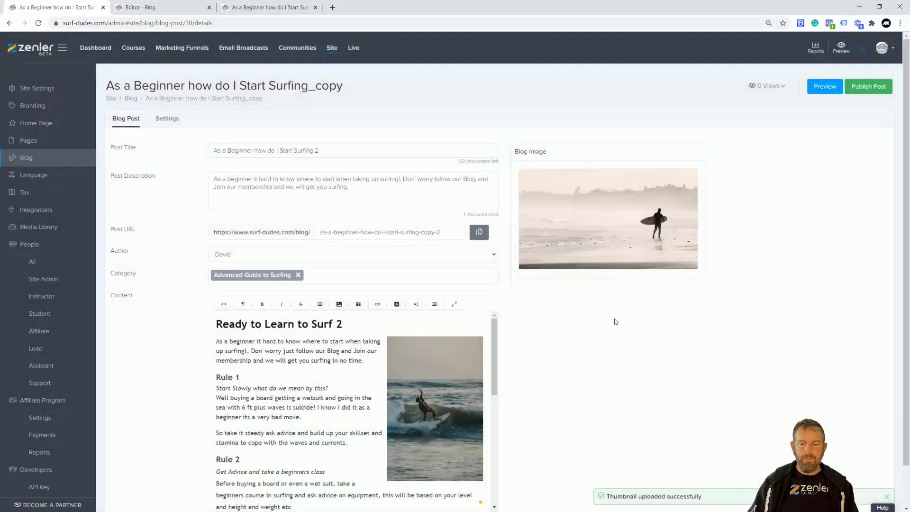
{"action": "scroll", "coordinate": [570, 299], "scroll_direction": "down", "scroll_amount": 1}
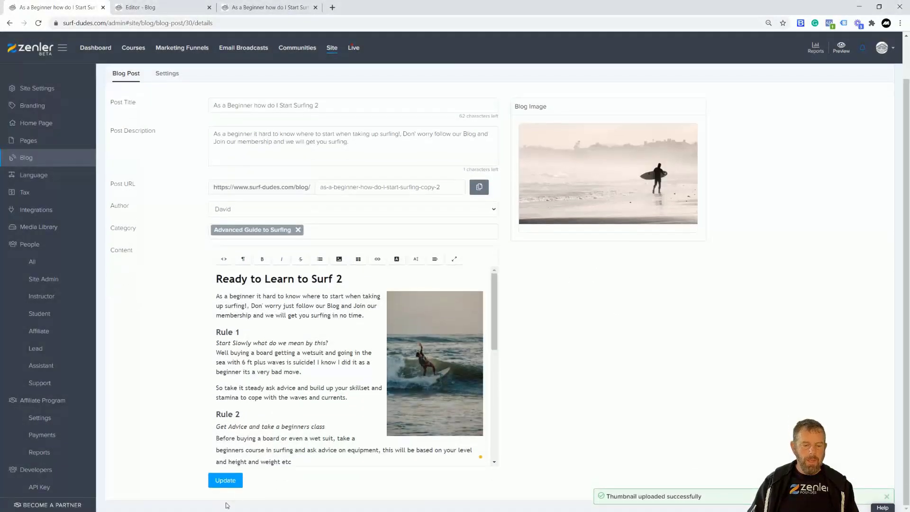
{"action": "left_click", "coordinate": [225, 481]}
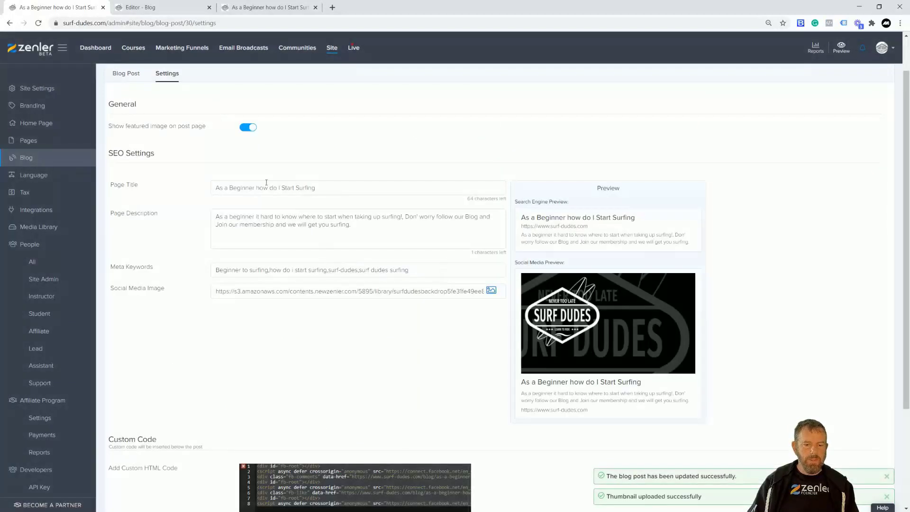
Step: Set the SEO page title to "As a Beginner how do I Start Surfing 2" and update the post settings
{"action": "left_click", "coordinate": [334, 189]}
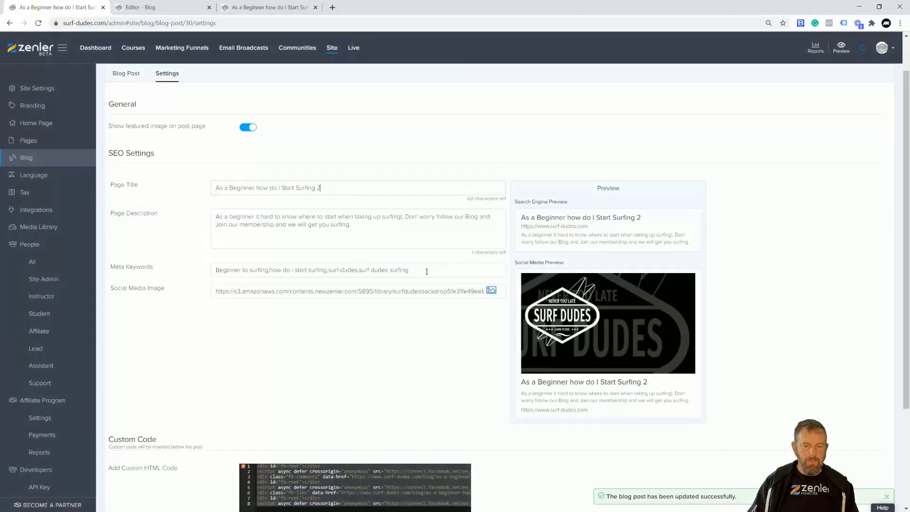
{"action": "scroll", "coordinate": [406, 332], "scroll_direction": "down", "scroll_amount": 3}
{"action": "scroll", "coordinate": [411, 324], "scroll_direction": "up", "scroll_amount": 4}
{"action": "scroll", "coordinate": [421, 325], "scroll_direction": "down", "scroll_amount": 4}
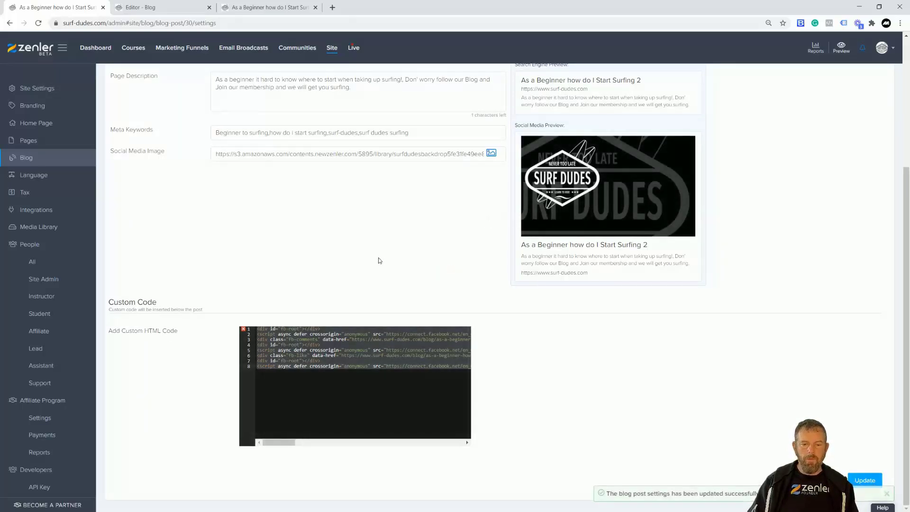
{"action": "scroll", "coordinate": [655, 218], "scroll_direction": "up", "scroll_amount": 4}
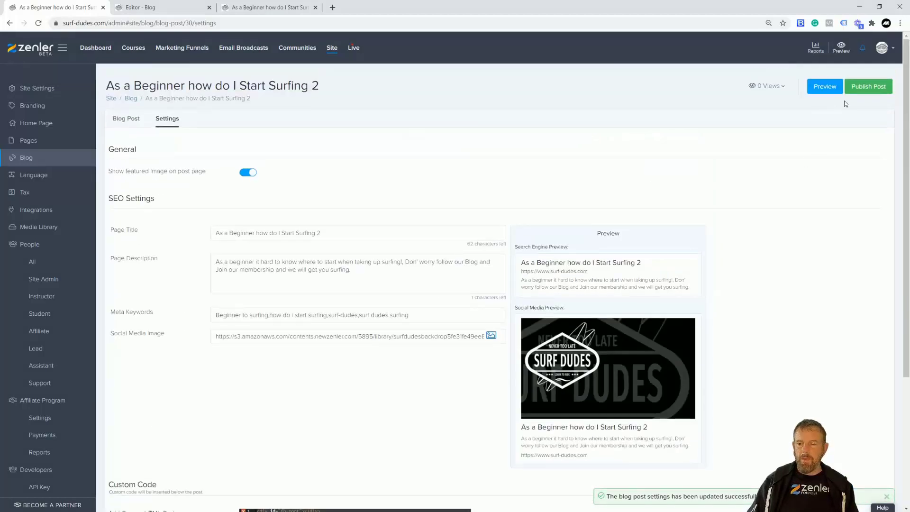
Step: Publish the copied blog post and dismiss the notice about sitemaps
{"action": "left_click", "coordinate": [862, 90]}
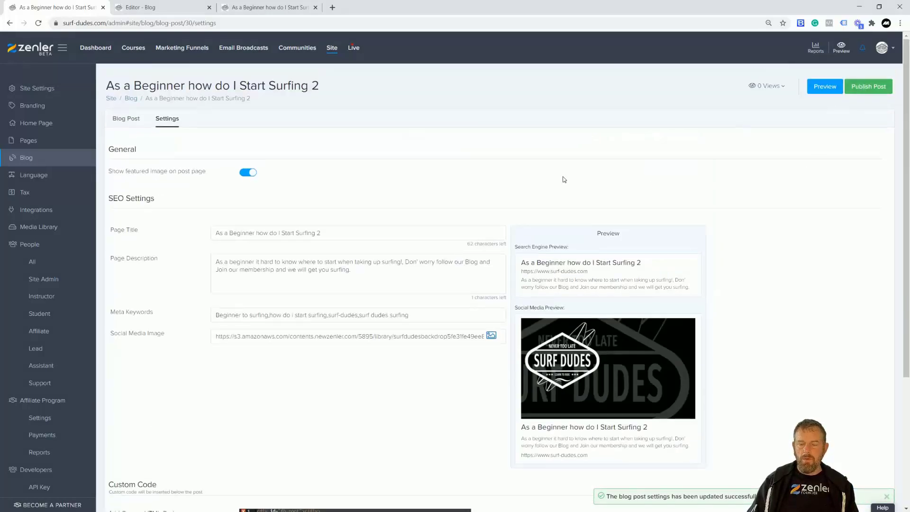
{"action": "left_click_drag", "start_coordinate": [389, 263], "coordinate": [512, 264]}
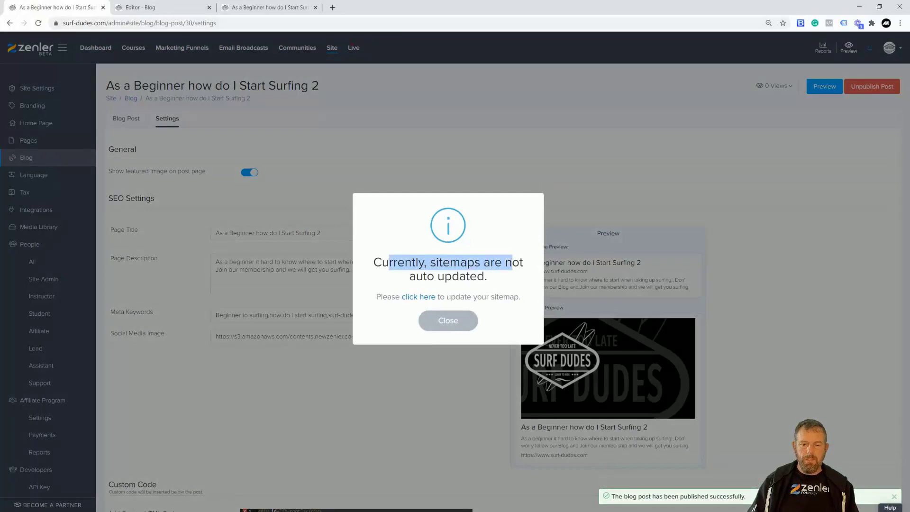
{"action": "left_click", "coordinate": [448, 321]}
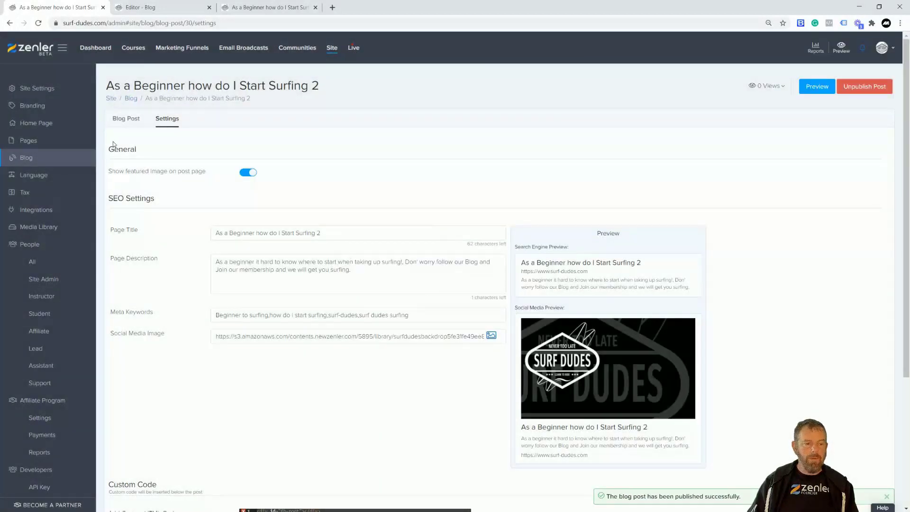
Step: Regenerate the sitemap in the site settings and dismiss the confirmation message
{"action": "left_click", "coordinate": [37, 88]}
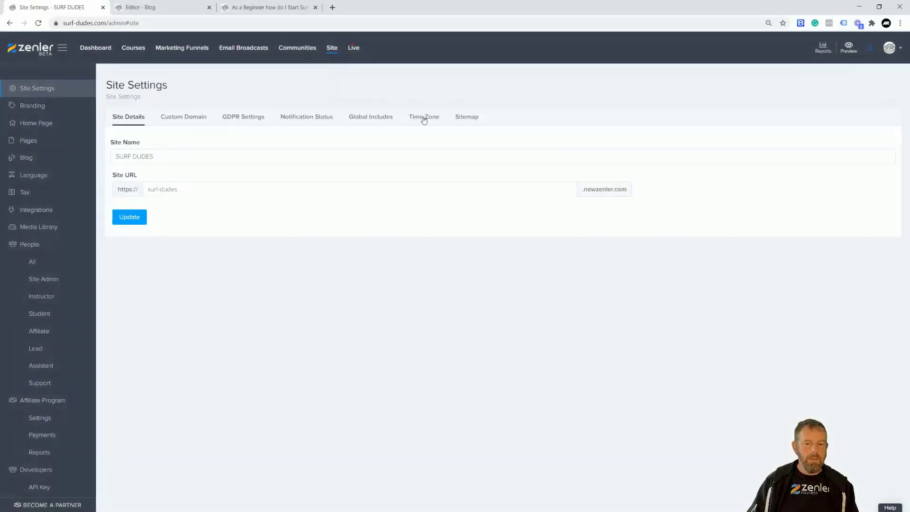
{"action": "left_click", "coordinate": [466, 119]}
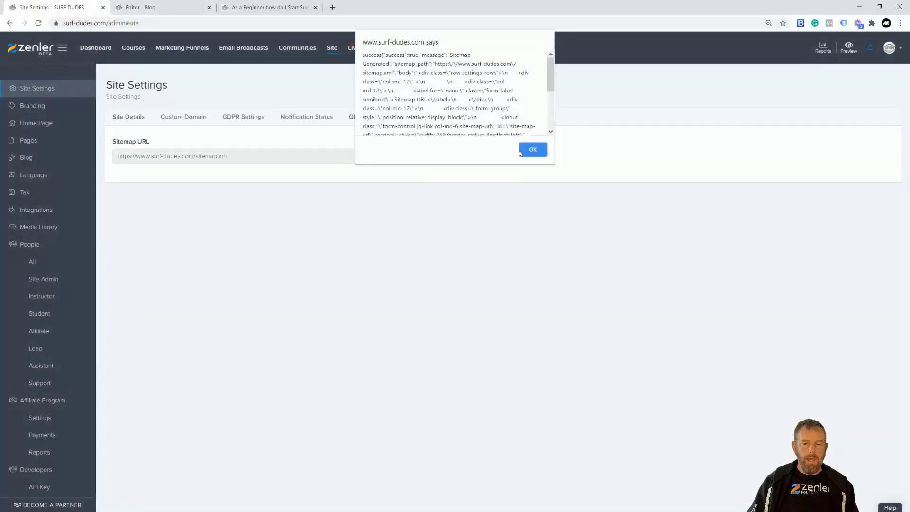
{"action": "left_click", "coordinate": [529, 151]}
Step: Open the public Surf Dudes blog page and look over the listed posts
{"action": "left_click", "coordinate": [252, 7]}
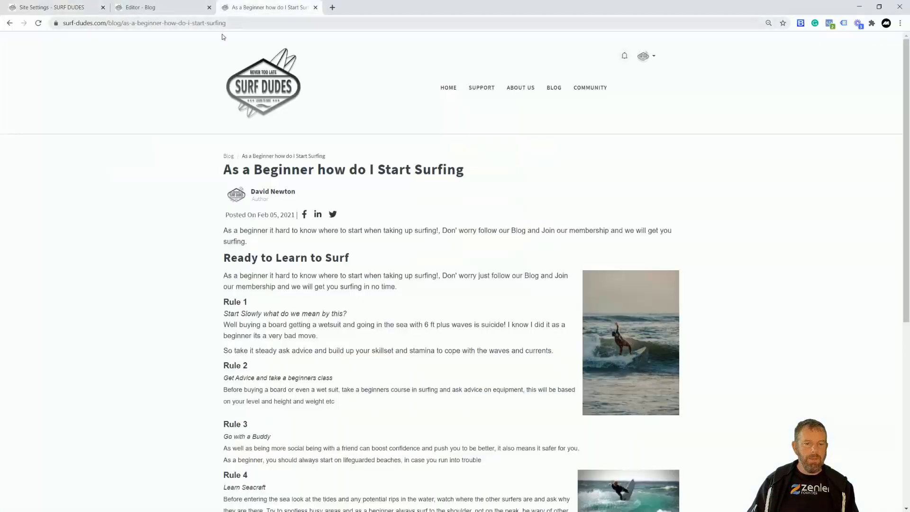
{"action": "left_click", "coordinate": [553, 91]}
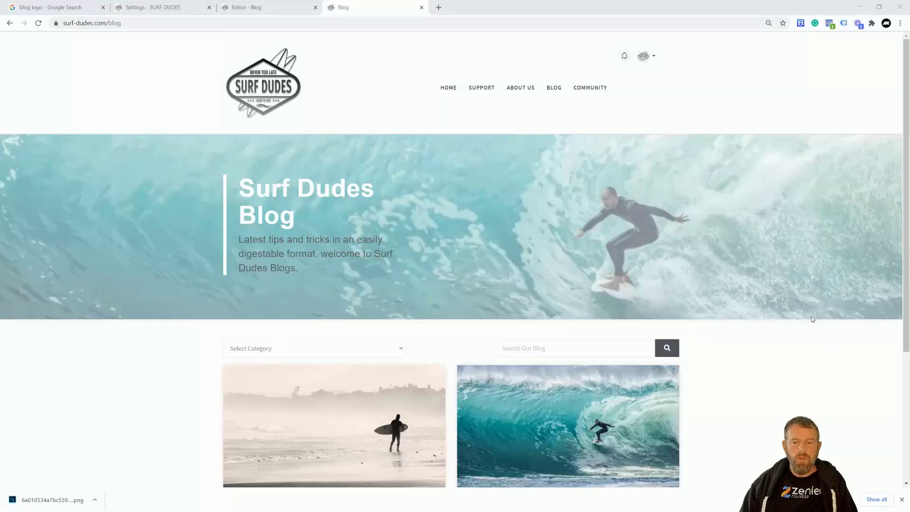
{"action": "scroll", "coordinate": [626, 253], "scroll_direction": "down", "scroll_amount": 4}
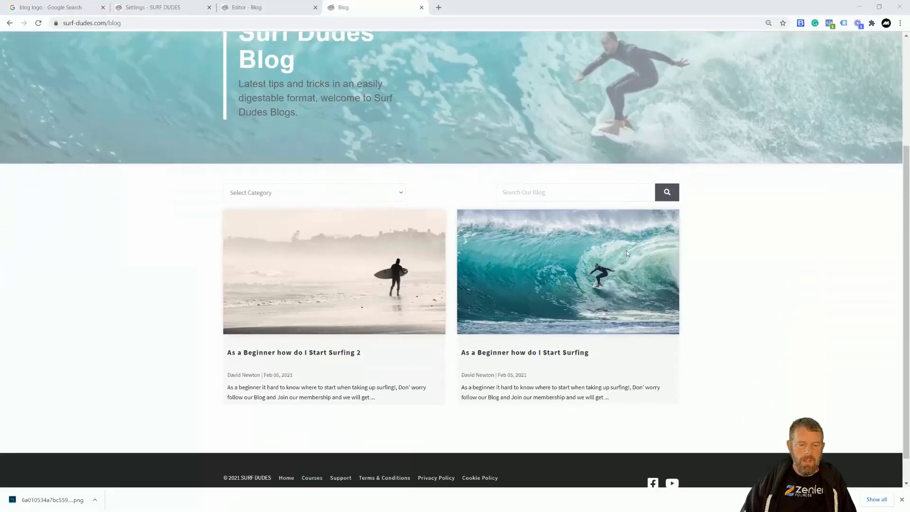
{"action": "scroll", "coordinate": [628, 262], "scroll_direction": "up", "scroll_amount": 1}
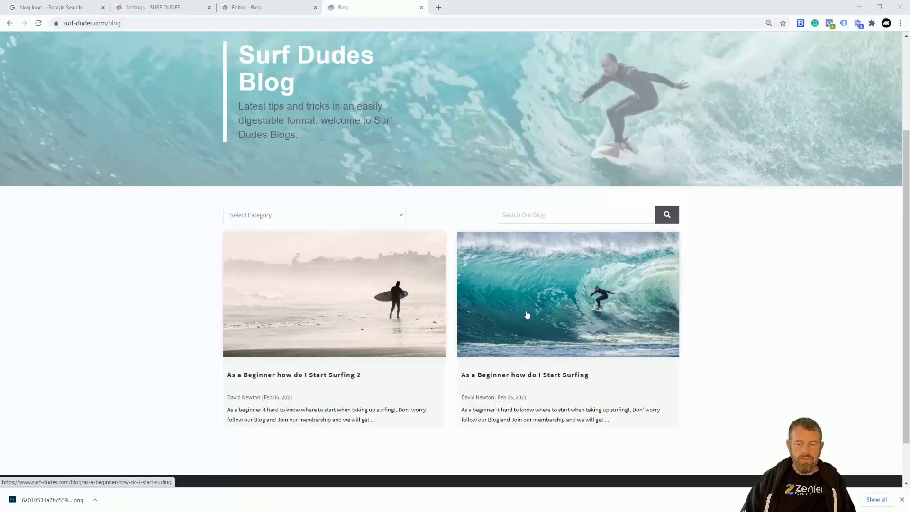
Step: Filter the public blog by the category Beginners to Surfing, then by Advanced Guide to Surfing
{"action": "left_click", "coordinate": [401, 217]}
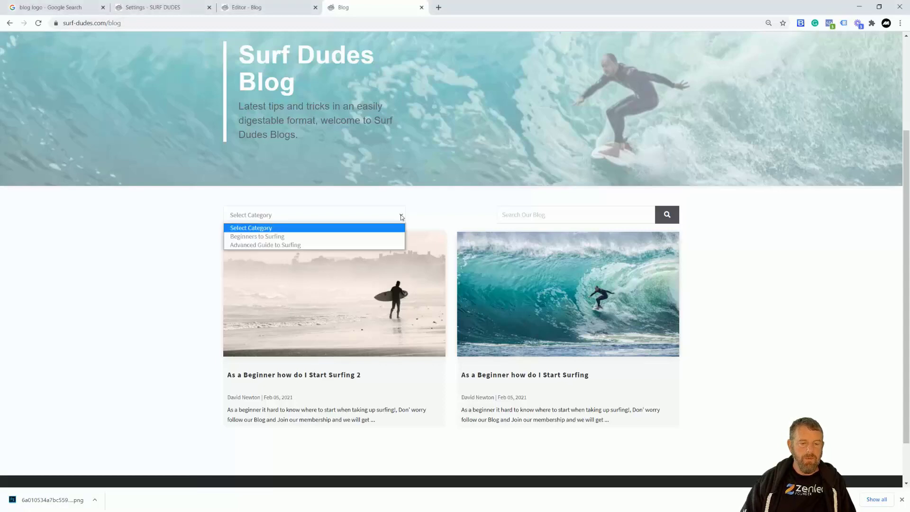
{"action": "left_click", "coordinate": [275, 239]}
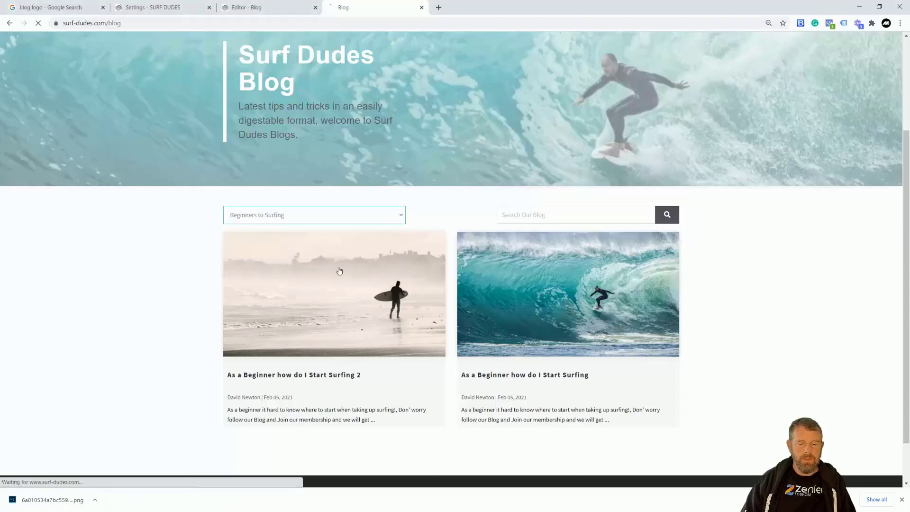
{"action": "scroll", "coordinate": [524, 370], "scroll_direction": "down", "scroll_amount": 3}
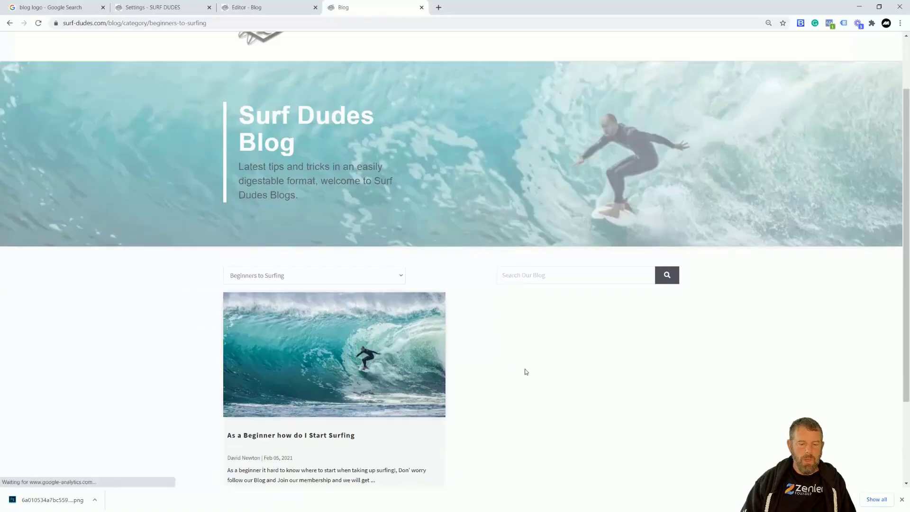
{"action": "left_click", "coordinate": [401, 173]}
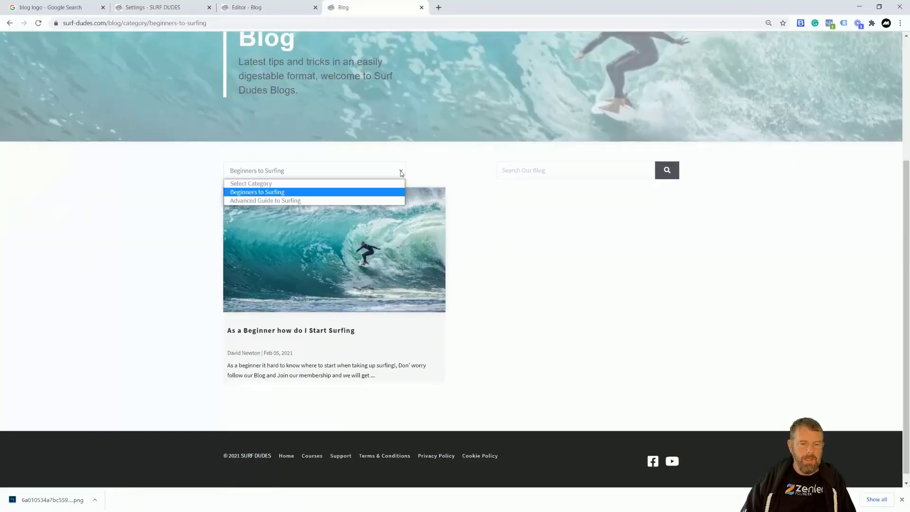
{"action": "left_click", "coordinate": [268, 200]}
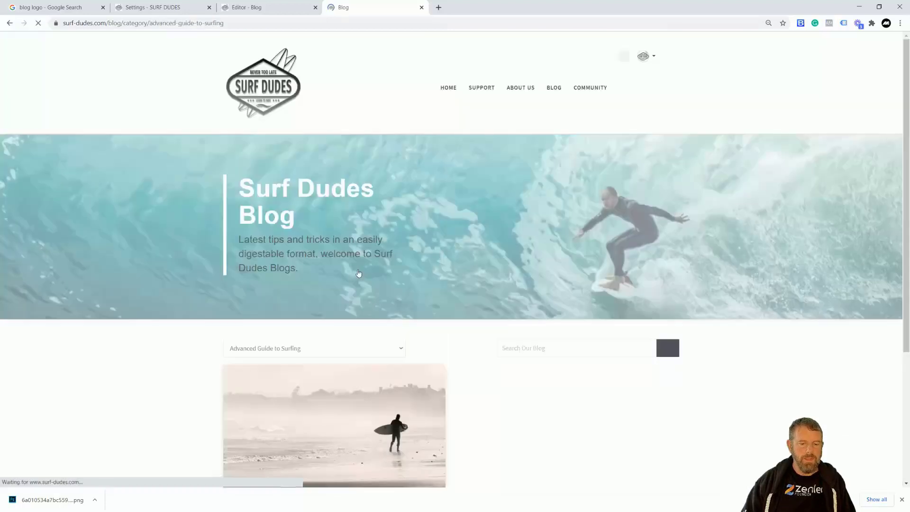
Step: Look over the Advanced Guide to Surfing category page and highlight its full web address
{"action": "scroll", "coordinate": [396, 290], "scroll_direction": "down", "scroll_amount": 1}
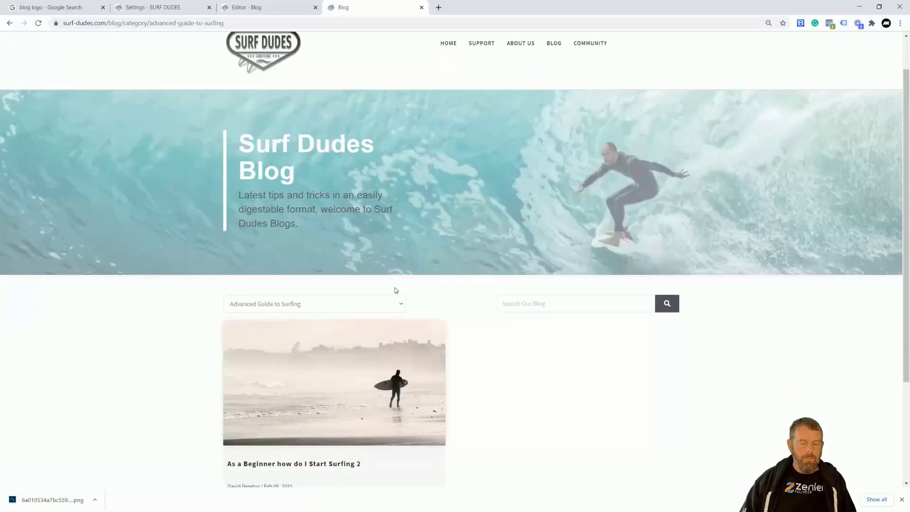
{"action": "scroll", "coordinate": [396, 291], "scroll_direction": "down", "scroll_amount": 1}
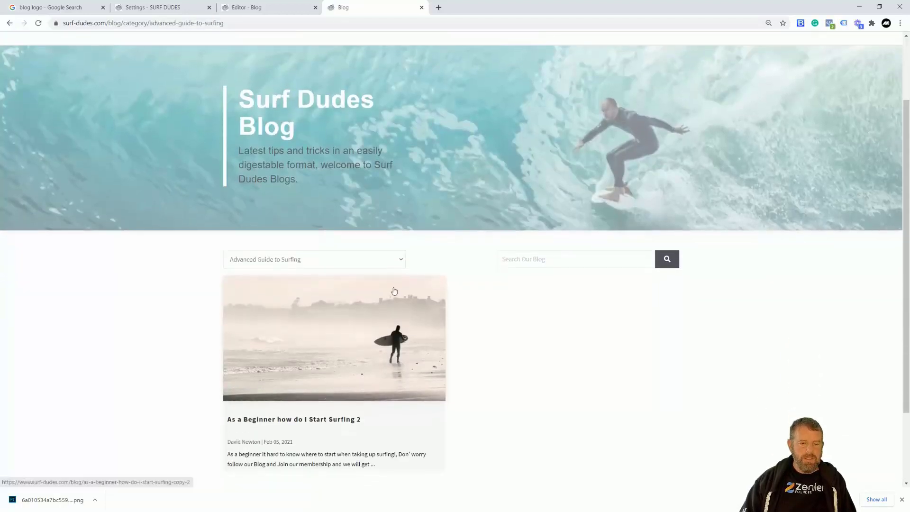
{"action": "left_click", "coordinate": [177, 24]}
{"action": "left_click", "coordinate": [128, 22]}
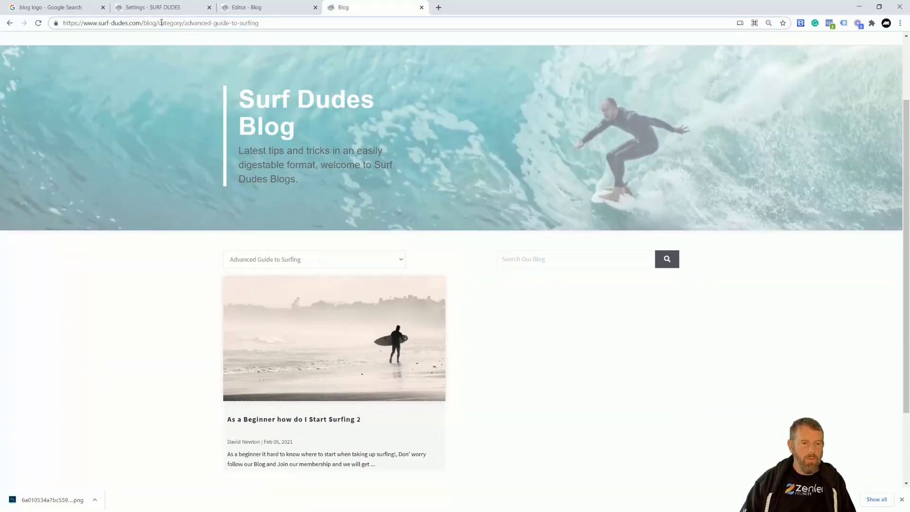
{"action": "left_click_drag", "start_coordinate": [195, 23], "coordinate": [173, 23]}
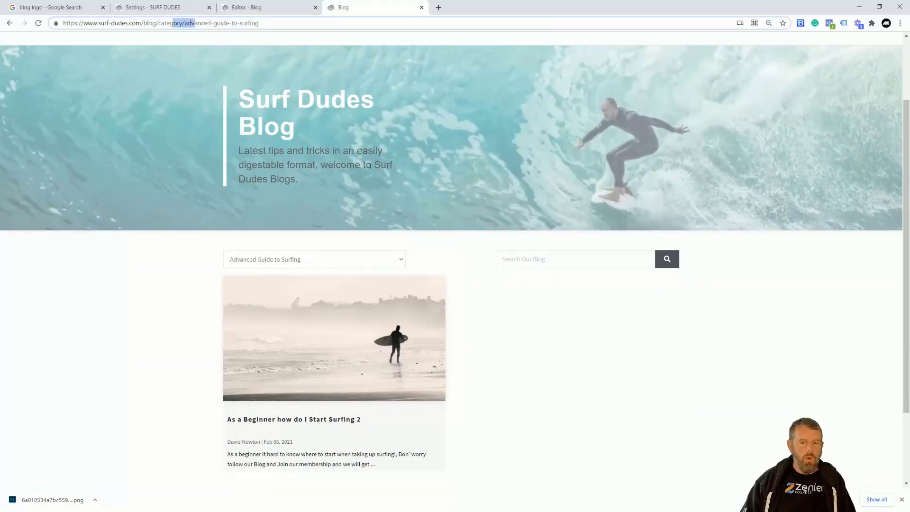
{"action": "scroll", "coordinate": [489, 226], "scroll_direction": "up", "scroll_amount": 2}
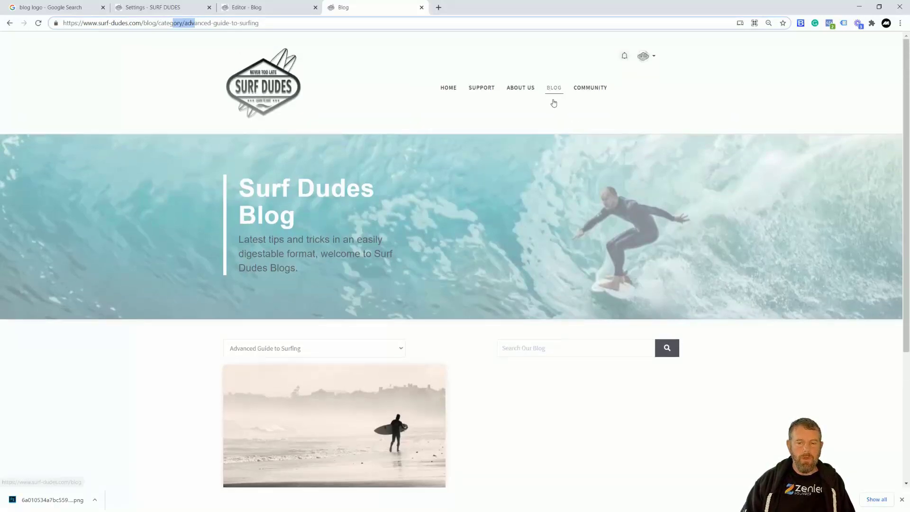
{"action": "left_click", "coordinate": [170, 22]}
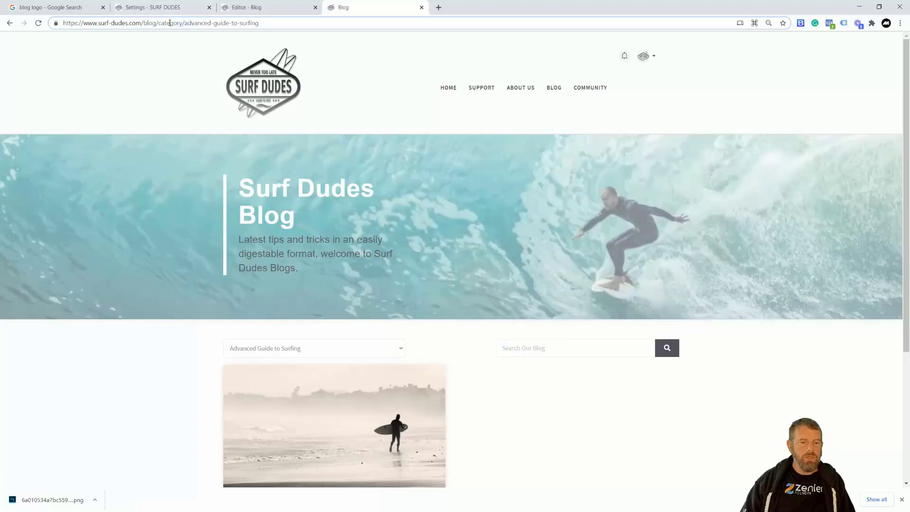
{"action": "left_click_drag", "start_coordinate": [153, 23], "coordinate": [69, 23]}
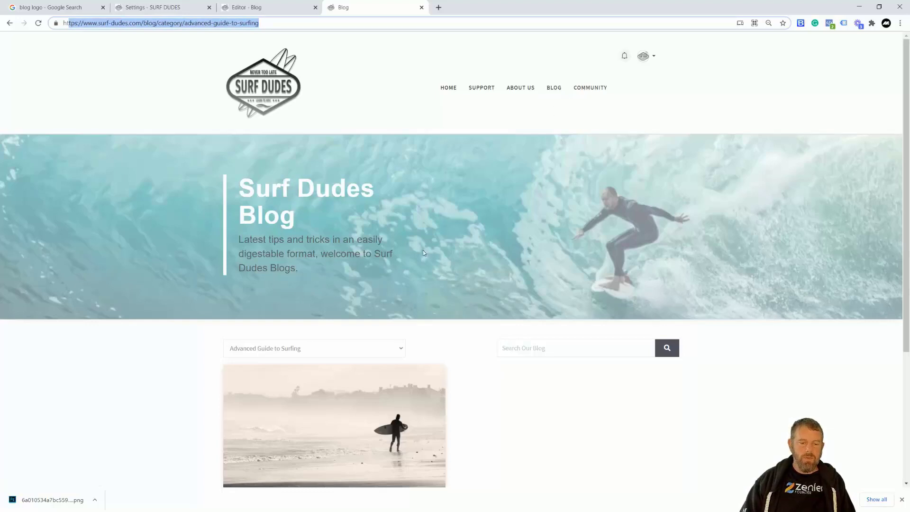
{"action": "scroll", "coordinate": [382, 335], "scroll_direction": "down", "scroll_amount": 2}
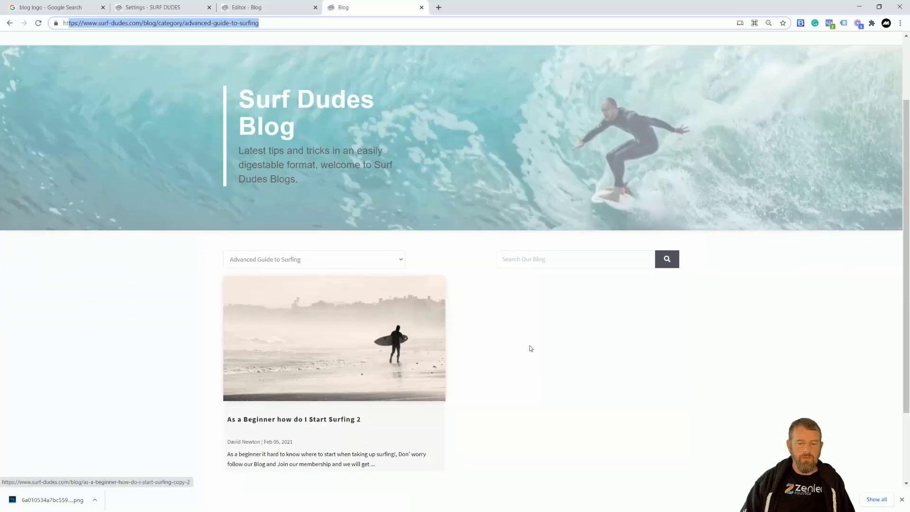
{"action": "scroll", "coordinate": [459, 370], "scroll_direction": "up", "scroll_amount": 1}
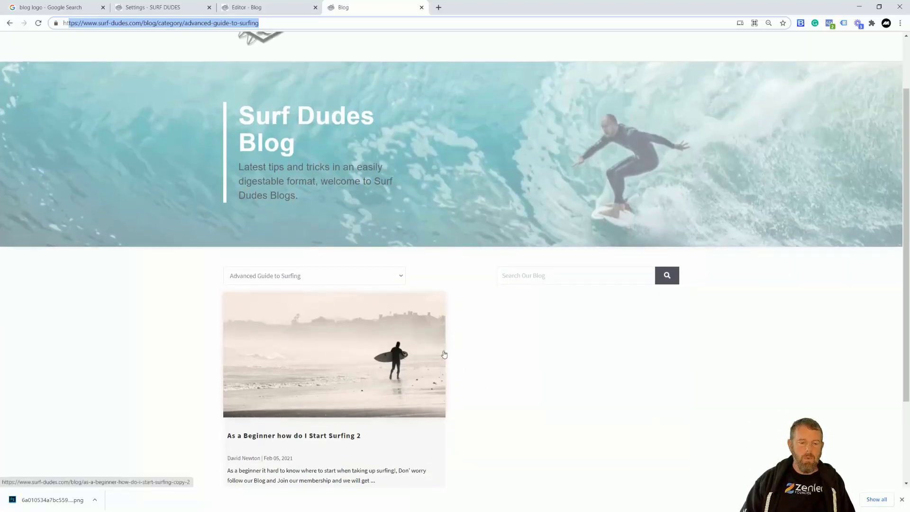
Step: Filter the blog by Beginners to Surfing and highlight the category part of the page address
{"action": "left_click", "coordinate": [400, 306]}
{"action": "left_click", "coordinate": [266, 327]}
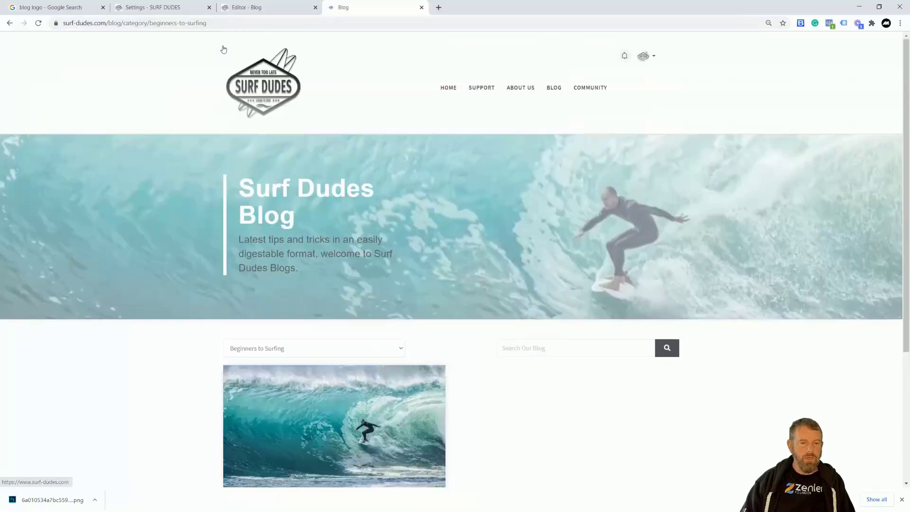
{"action": "left_click_drag", "start_coordinate": [131, 23], "coordinate": [204, 23]}
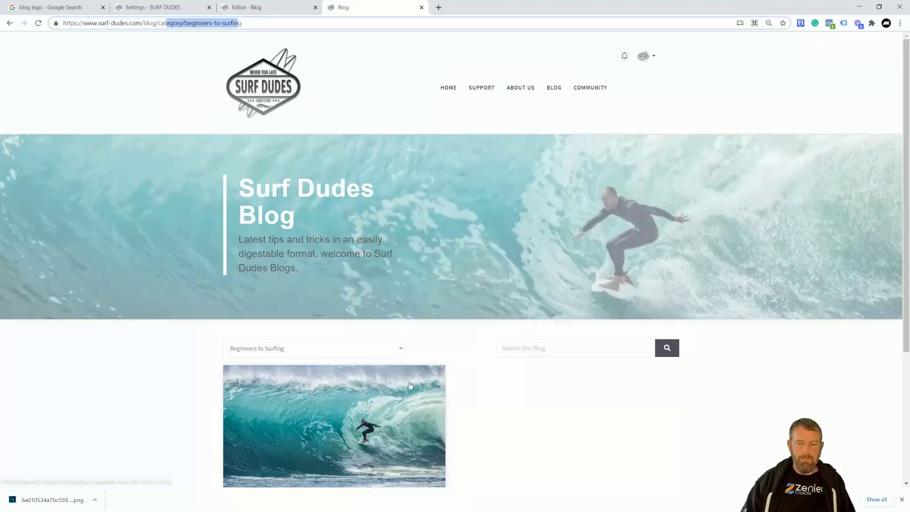
Step: Reset the category filter to Select Category and look over the full list of blog posts
{"action": "left_click", "coordinate": [400, 353]}
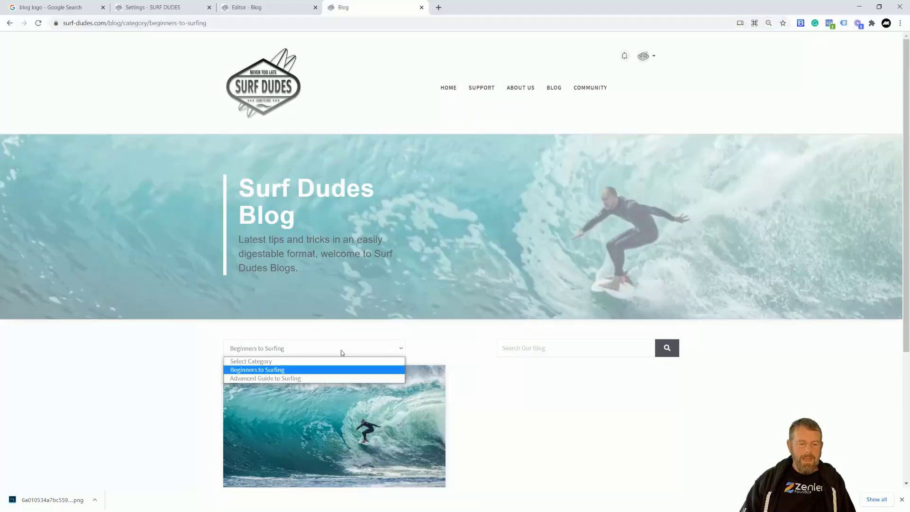
{"action": "left_click", "coordinate": [284, 361]}
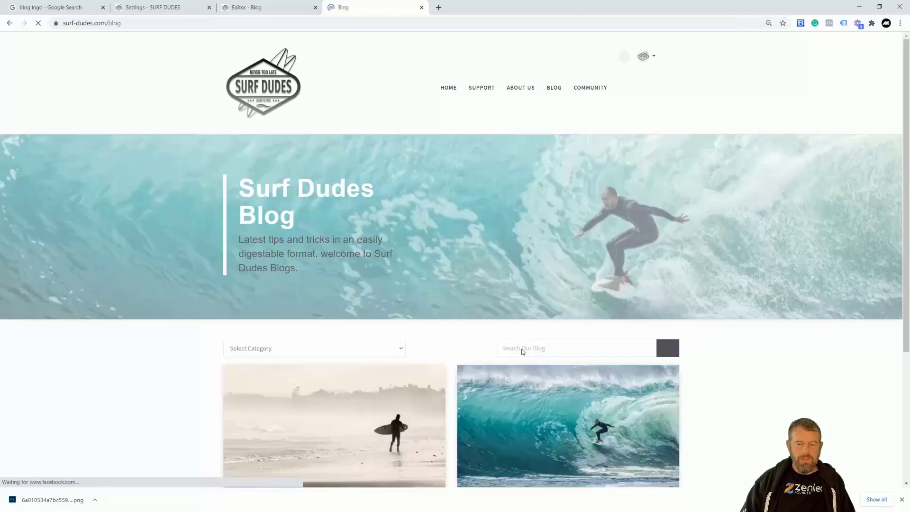
{"action": "scroll", "coordinate": [431, 382], "scroll_direction": "down", "scroll_amount": 3}
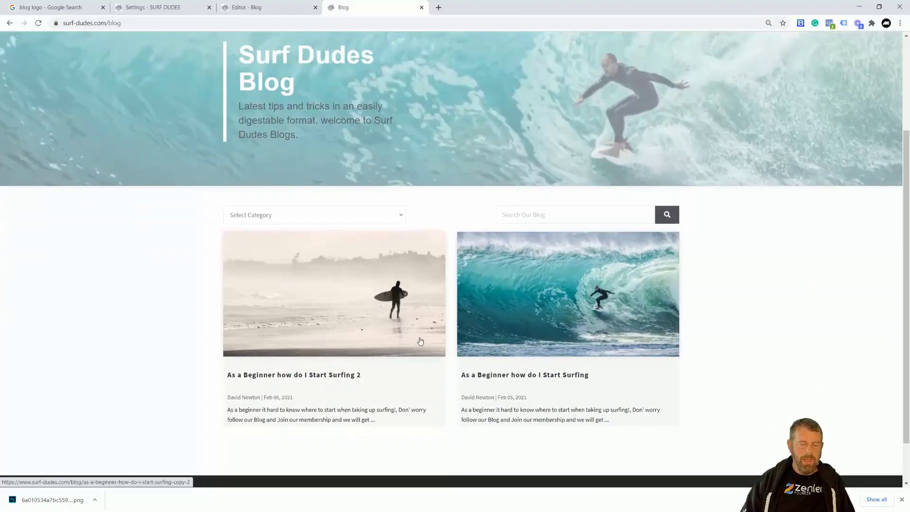
{"action": "scroll", "coordinate": [488, 330], "scroll_direction": "up", "scroll_amount": 2}
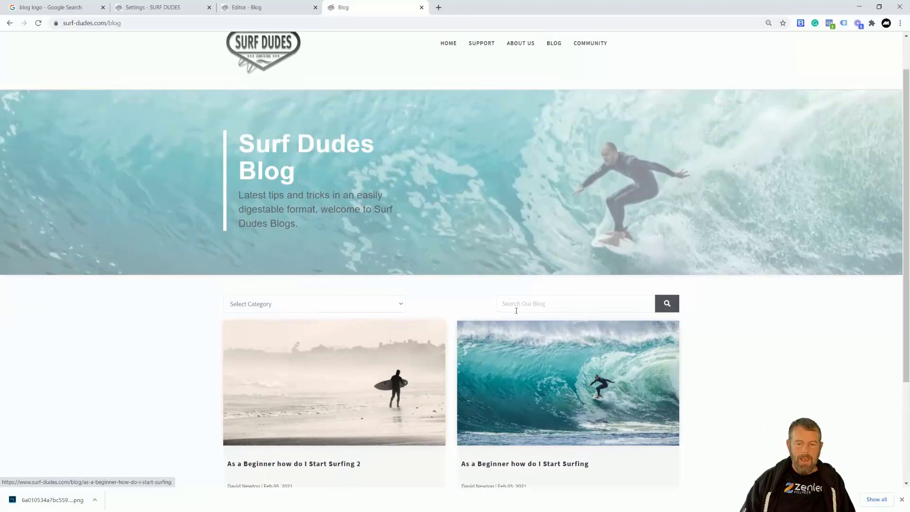
Step: Search the public blog for "2"
{"action": "left_click", "coordinate": [517, 303]}
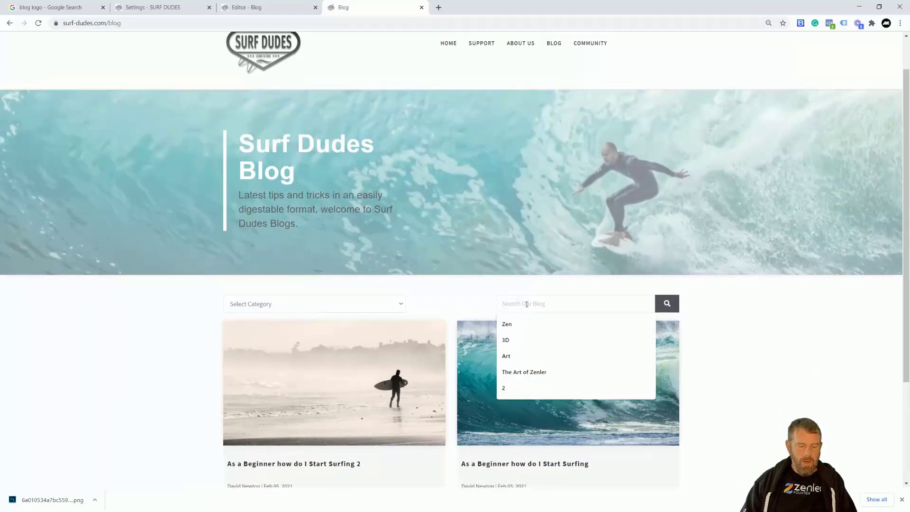
{"action": "type", "text": "2"}
{"action": "left_click", "coordinate": [662, 308]}
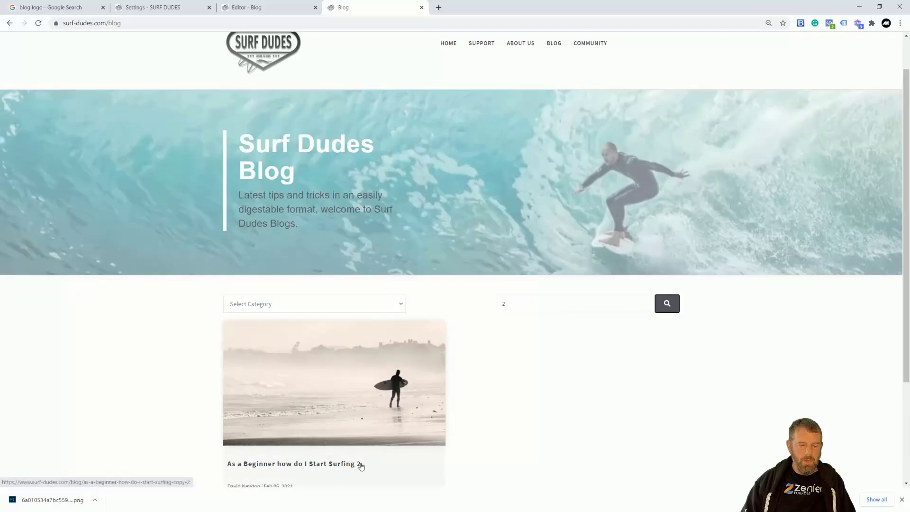
Step: Clear the blog search term and rerun the search to list all posts
{"action": "left_click", "coordinate": [517, 305]}
{"action": "key", "text": "BackSpace"}
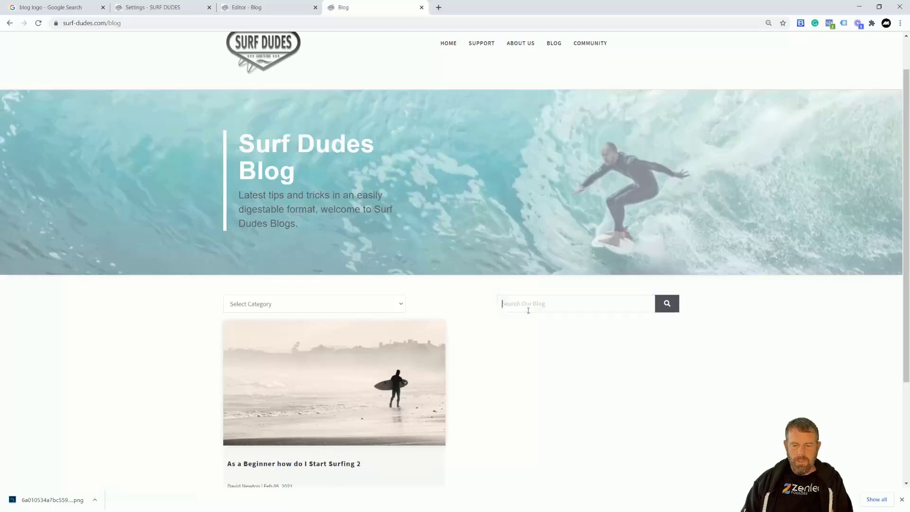
{"action": "left_click", "coordinate": [667, 303]}
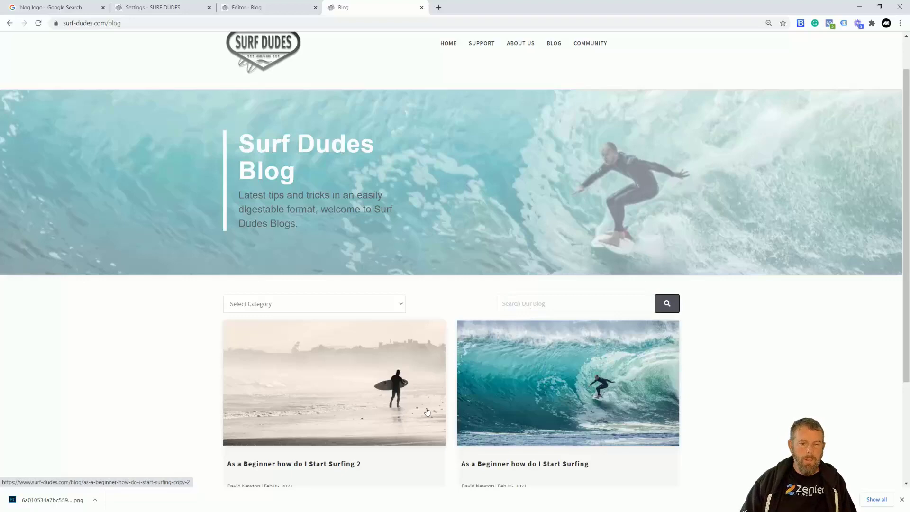
{"action": "scroll", "coordinate": [402, 414], "scroll_direction": "up", "scroll_amount": 1}
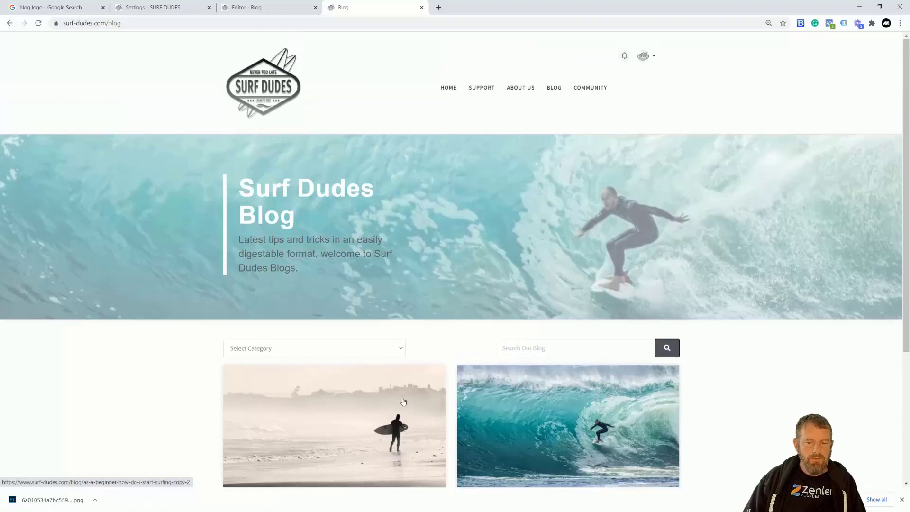
Step: Open the post "As a Beginner how do I Start Surfing" and review its content, category and comments section
{"action": "scroll", "coordinate": [408, 359], "scroll_direction": "down", "scroll_amount": 2}
{"action": "left_click", "coordinate": [401, 368]}
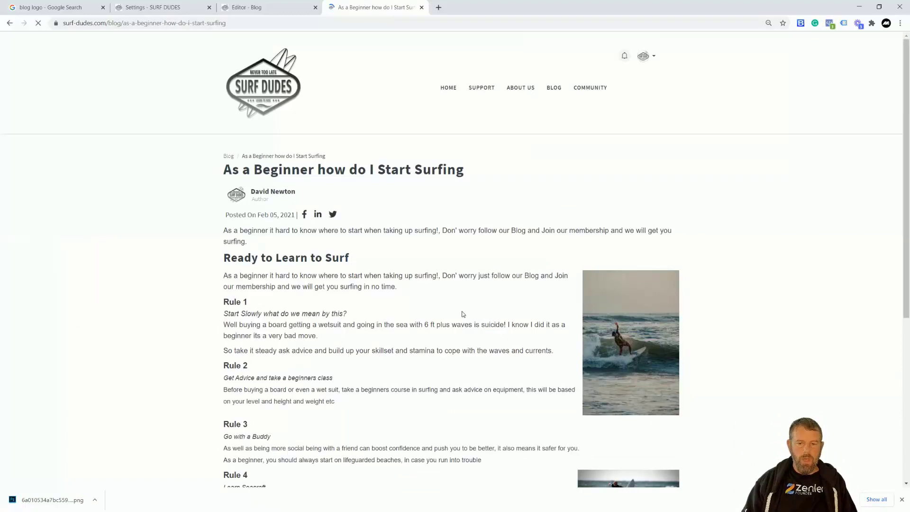
{"action": "scroll", "coordinate": [460, 311], "scroll_direction": "down", "scroll_amount": 3}
{"action": "scroll", "coordinate": [460, 313], "scroll_direction": "down", "scroll_amount": 3}
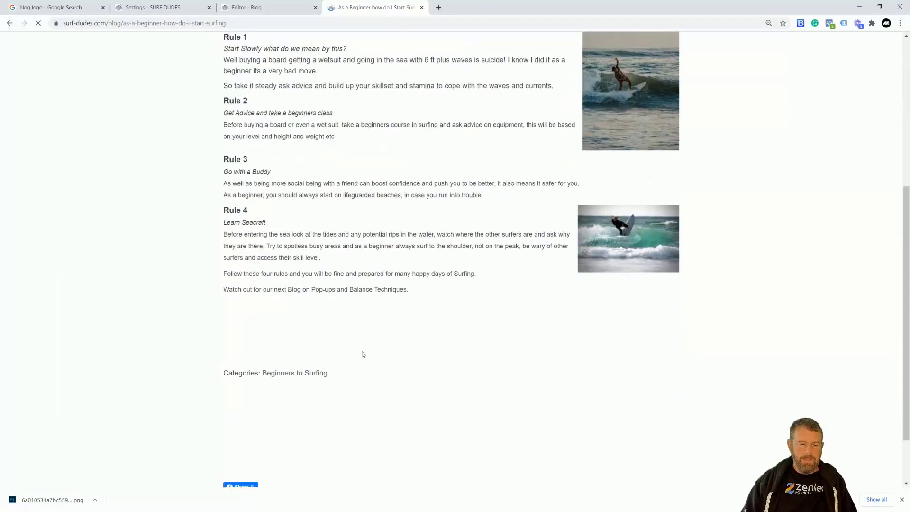
{"action": "scroll", "coordinate": [363, 354], "scroll_direction": "up", "scroll_amount": 3}
{"action": "scroll", "coordinate": [363, 353], "scroll_direction": "down", "scroll_amount": 3}
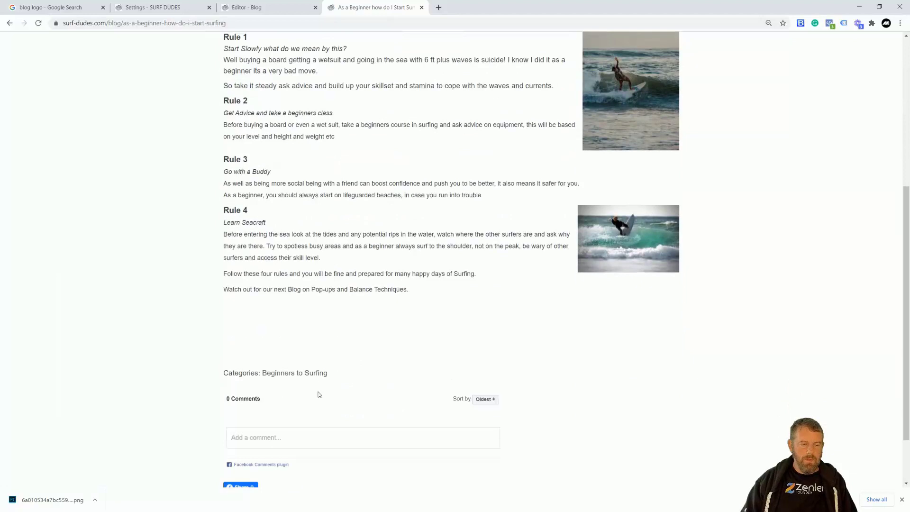
{"action": "scroll", "coordinate": [372, 389], "scroll_direction": "up", "scroll_amount": 5}
{"action": "scroll", "coordinate": [382, 375], "scroll_direction": "up", "scroll_amount": 1}
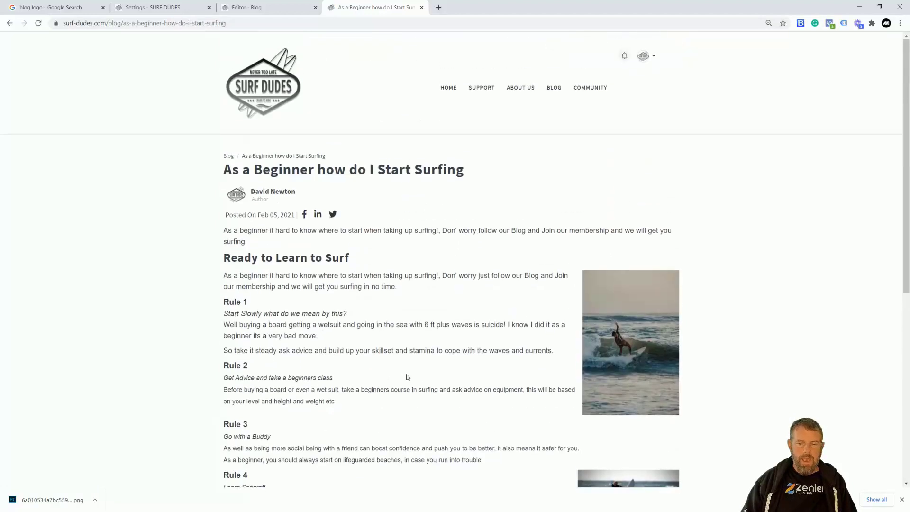
Step: Return to the public blog page and filter it by Advanced Guide to Surfing
{"action": "left_click", "coordinate": [554, 88]}
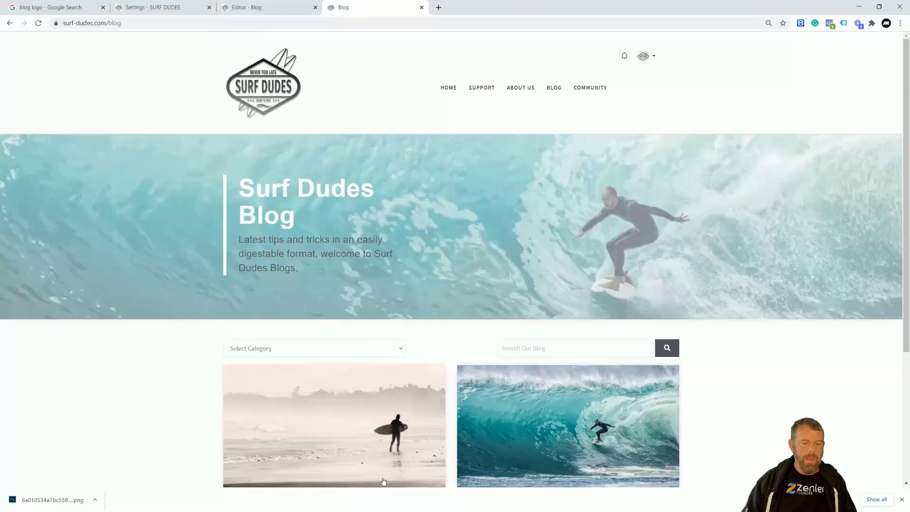
{"action": "scroll", "coordinate": [407, 465], "scroll_direction": "down", "scroll_amount": 2}
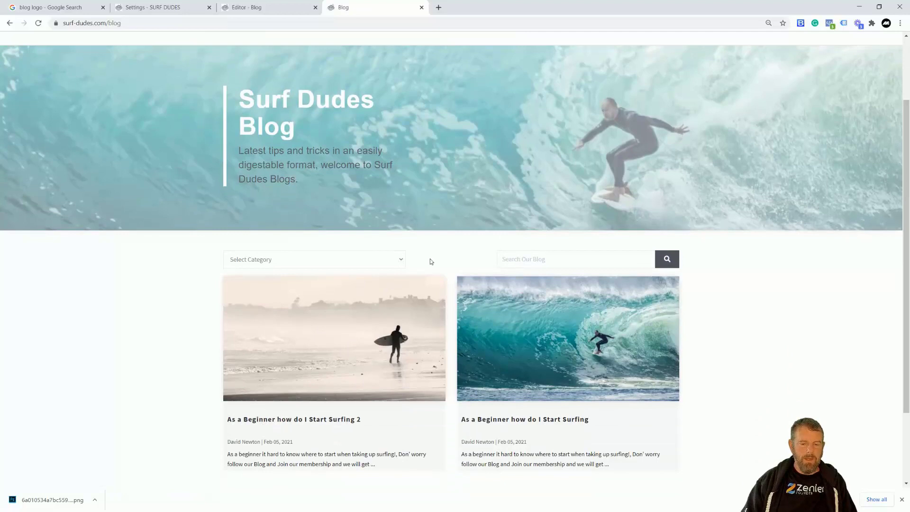
{"action": "left_click", "coordinate": [401, 261]}
{"action": "left_click", "coordinate": [300, 289]}
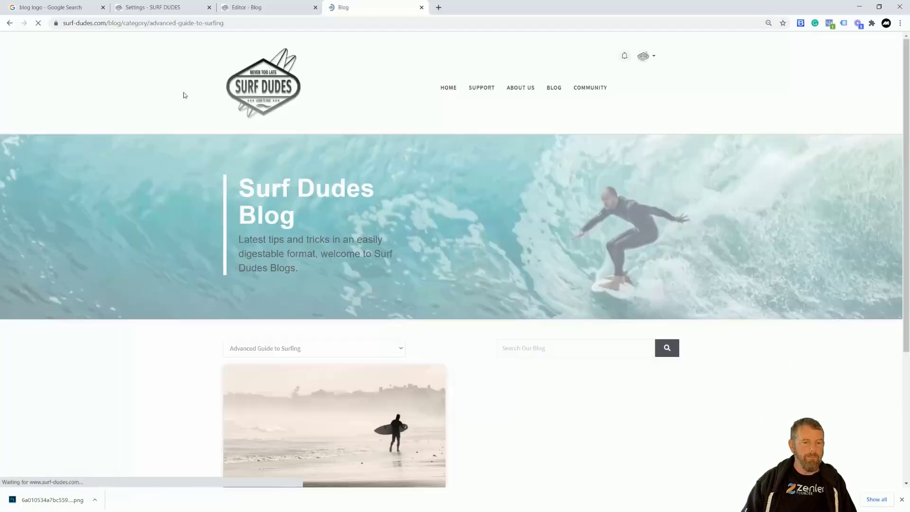
Step: Highlight the /blog/category/advanced-guide-to-surfing part of the category page's address
{"action": "left_click", "coordinate": [154, 22]}
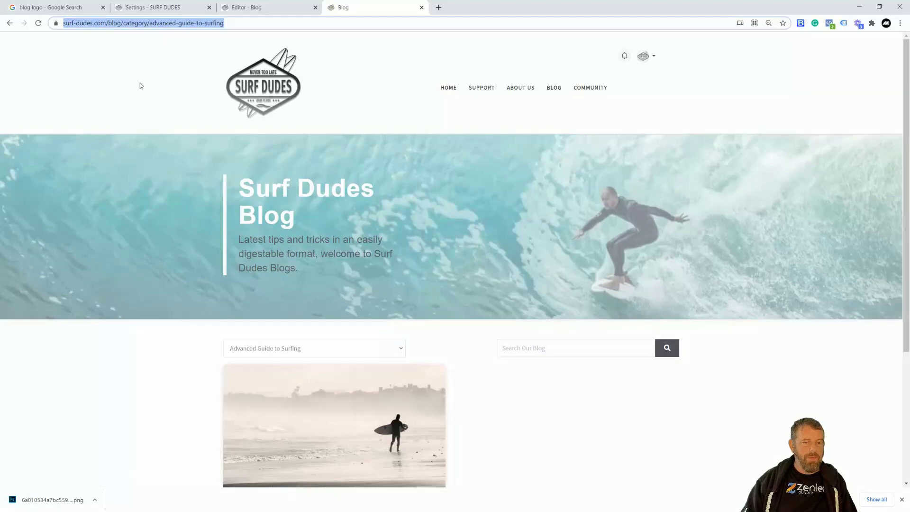
{"action": "left_click", "coordinate": [116, 22]}
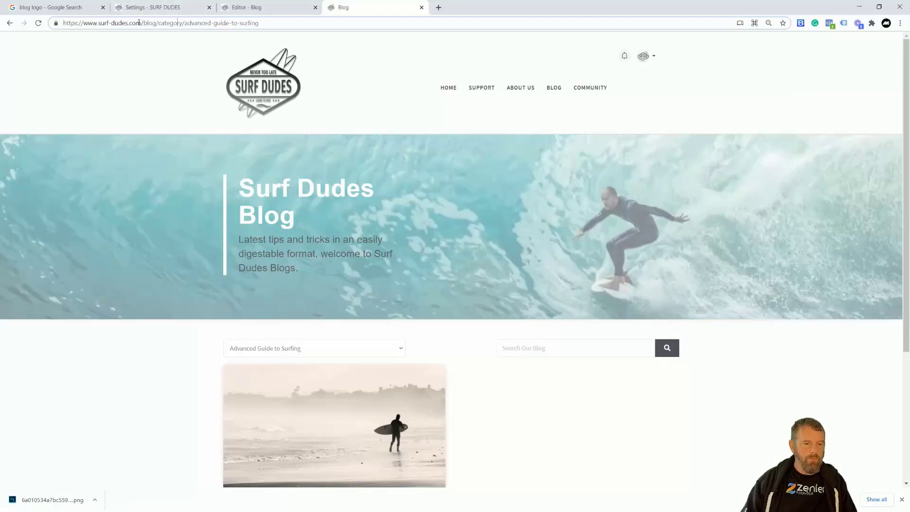
{"action": "left_click_drag", "start_coordinate": [141, 22], "coordinate": [274, 22]}
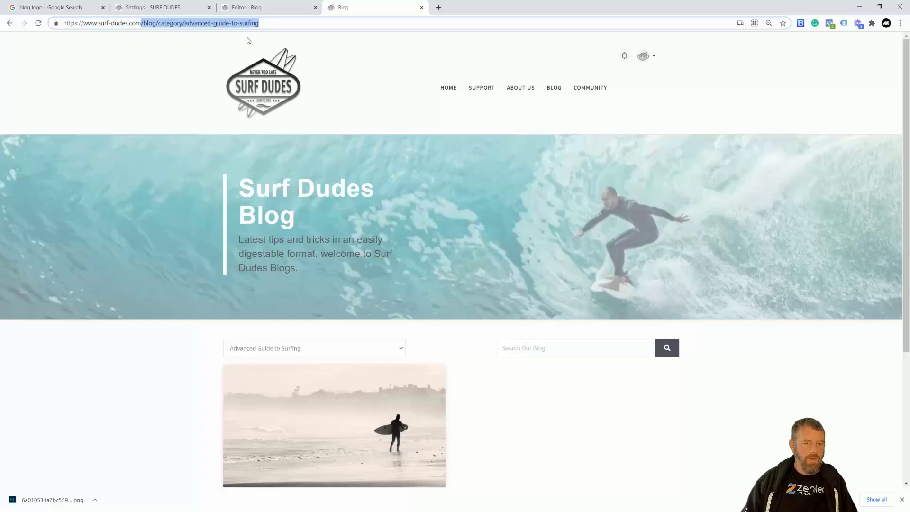
{"action": "left_click", "coordinate": [82, 23]}
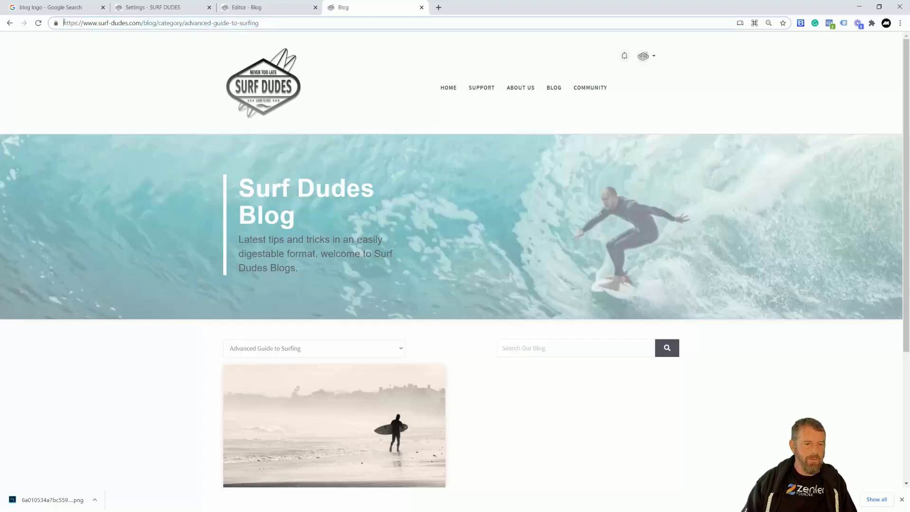
{"action": "left_click_drag", "start_coordinate": [64, 23], "coordinate": [283, 22]}
{"action": "left_click", "coordinate": [304, 23]}
{"action": "left_click_drag", "start_coordinate": [141, 22], "coordinate": [284, 23]}
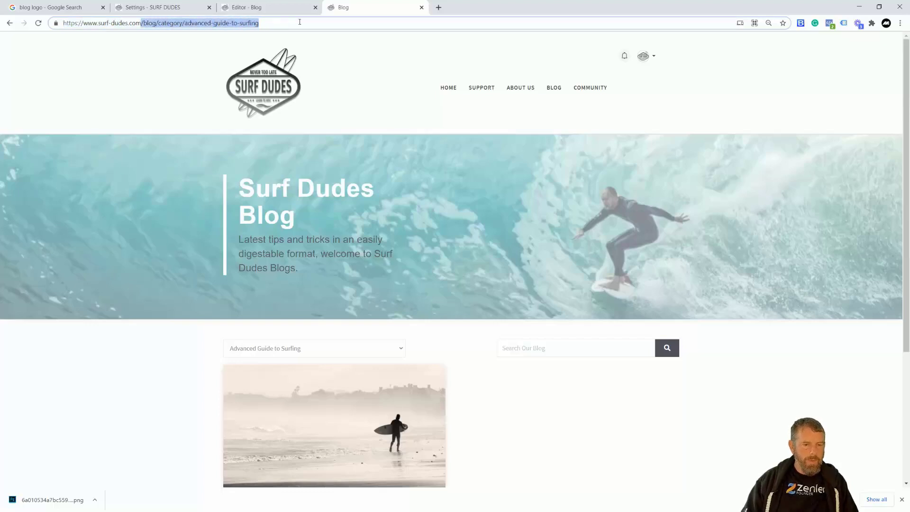
Step: Open the site page "SURF-DUDES - Transforming the art of Surfing" in the page editor
{"action": "left_click", "coordinate": [147, 10]}
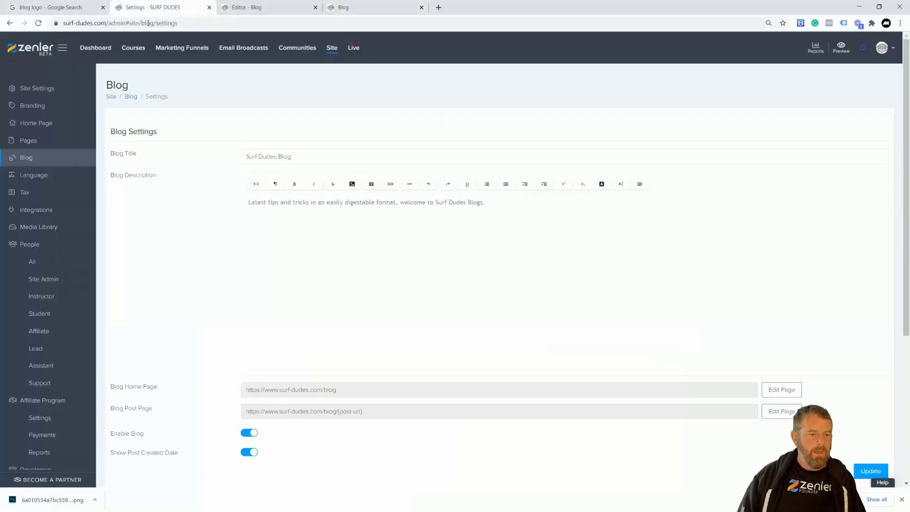
{"action": "left_click", "coordinate": [38, 144]}
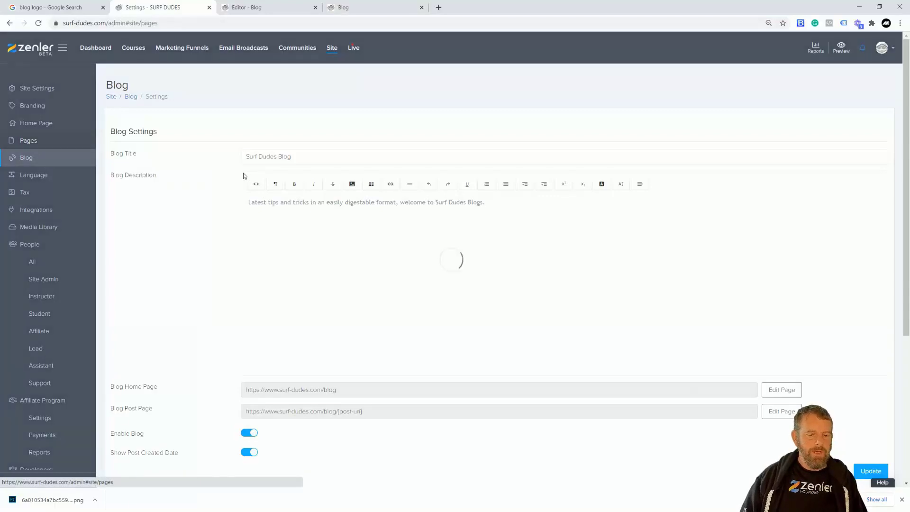
{"action": "scroll", "coordinate": [419, 284], "scroll_direction": "down", "scroll_amount": 15}
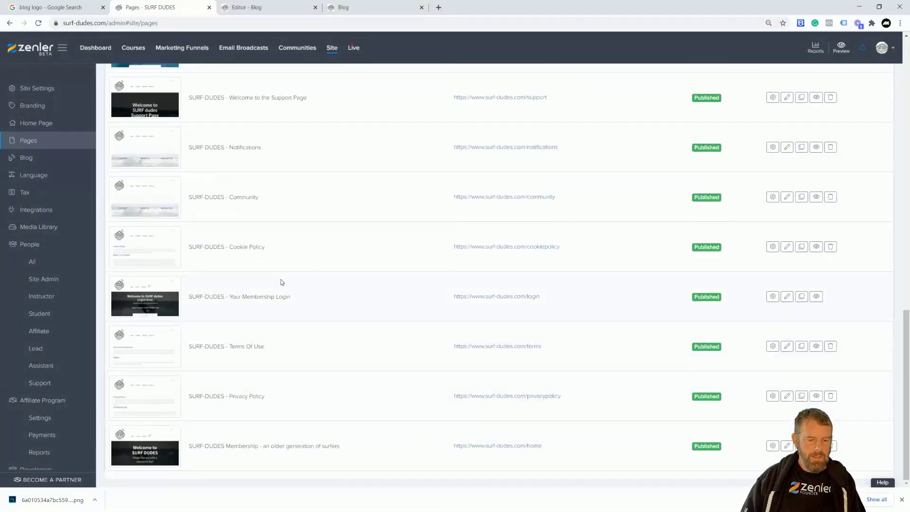
{"action": "scroll", "coordinate": [521, 302], "scroll_direction": "up", "scroll_amount": 6}
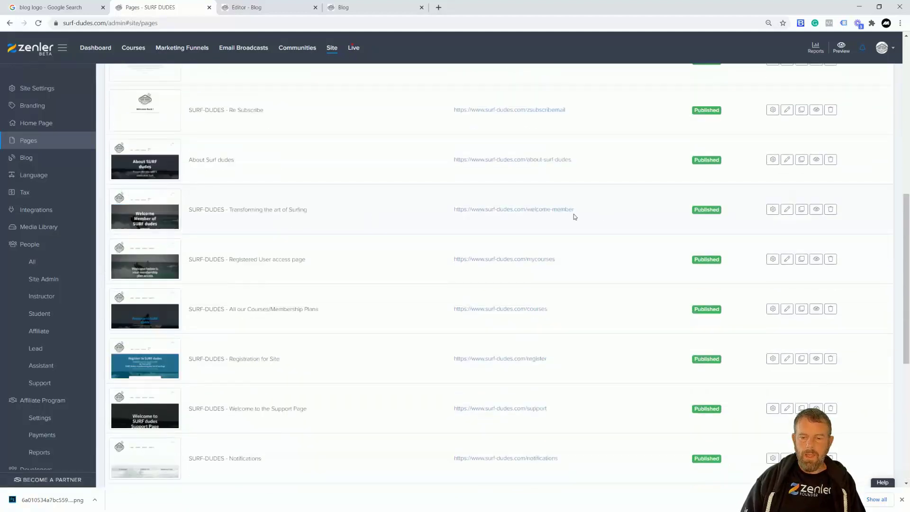
{"action": "left_click", "coordinate": [787, 209]}
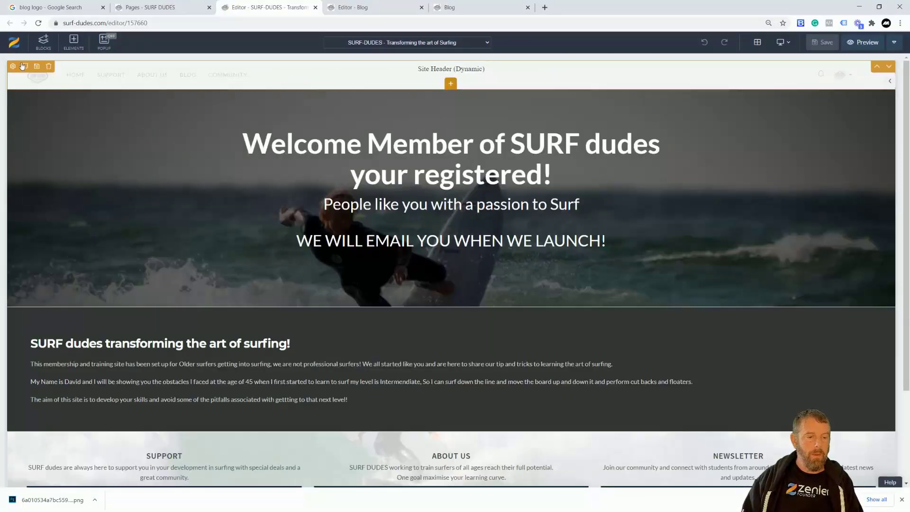
Step: Add a dropdown menu named "BLOG CATERGORIES", visible to all, to the site header's links
{"action": "left_click", "coordinate": [15, 67]}
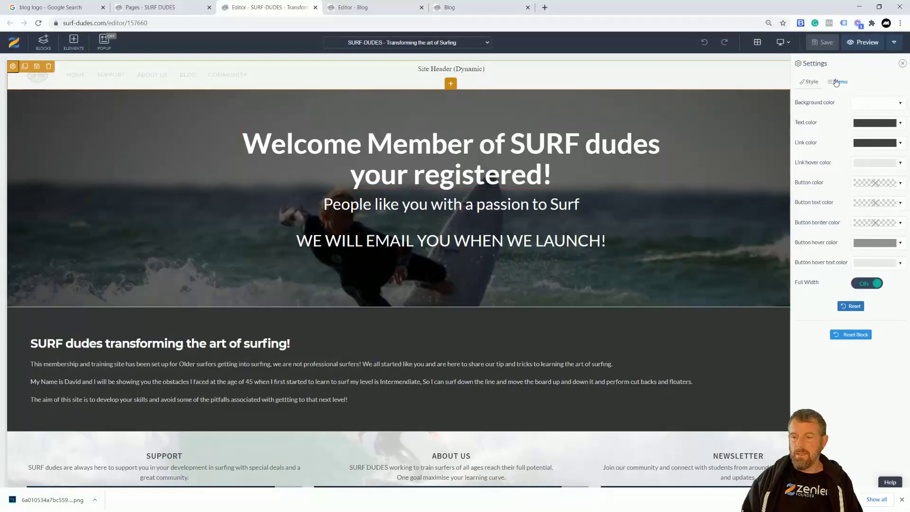
{"action": "left_click", "coordinate": [836, 83]}
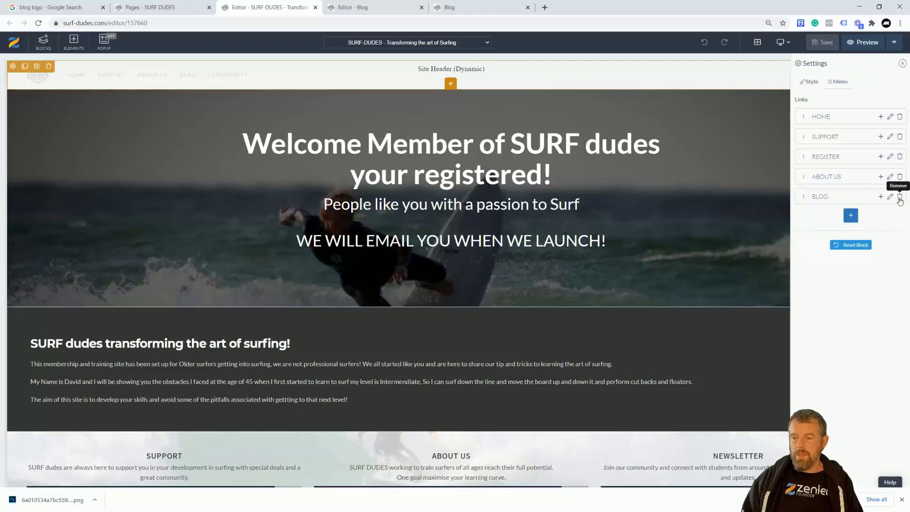
{"action": "left_click", "coordinate": [851, 215]}
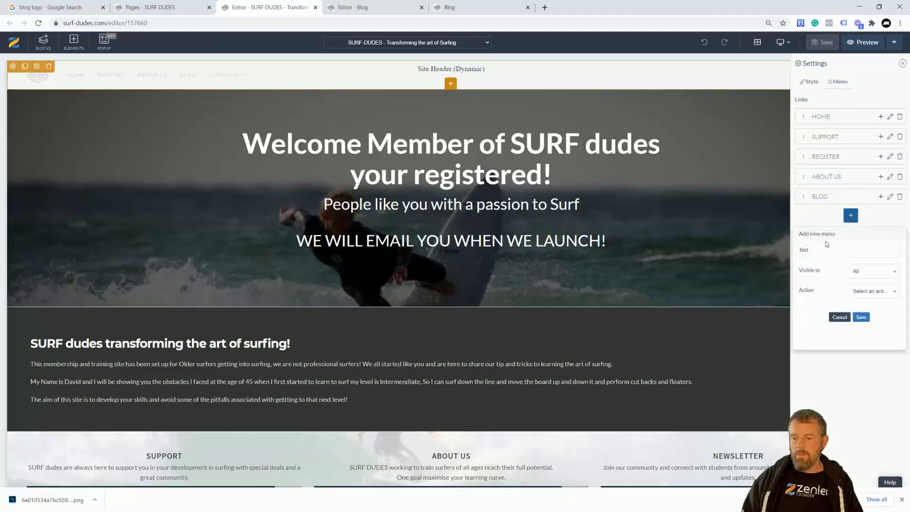
{"action": "left_click", "coordinate": [859, 252]}
{"action": "type", "text": "BLOG CAT"}
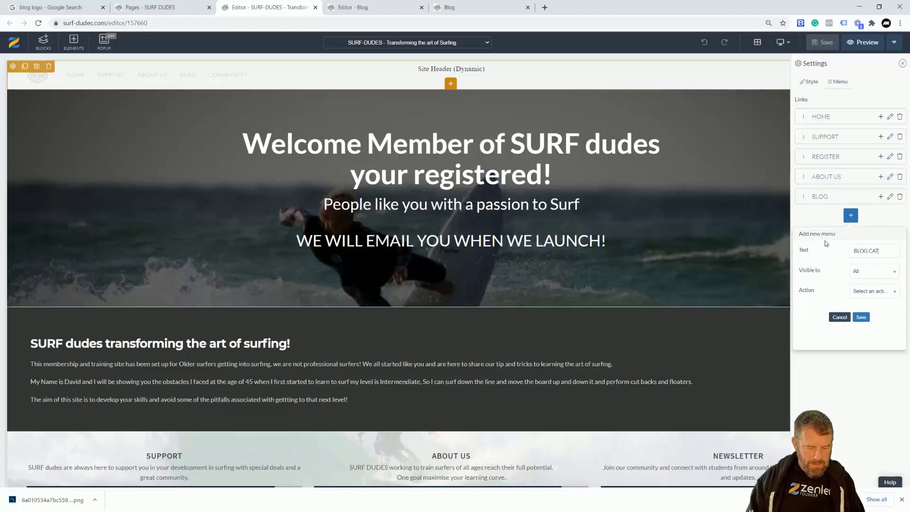
{"action": "type", "text": "ERGORIES"}
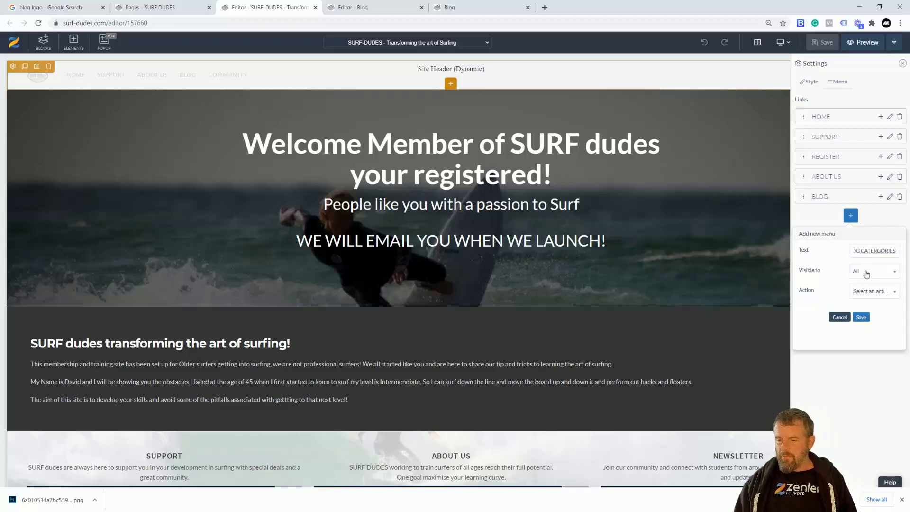
{"action": "left_click", "coordinate": [887, 297]}
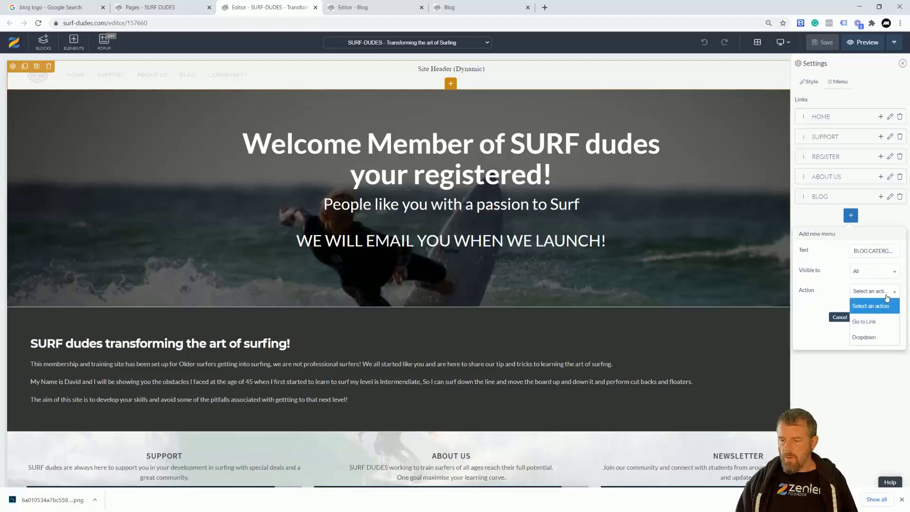
{"action": "left_click", "coordinate": [864, 338]}
{"action": "left_click", "coordinate": [861, 317]}
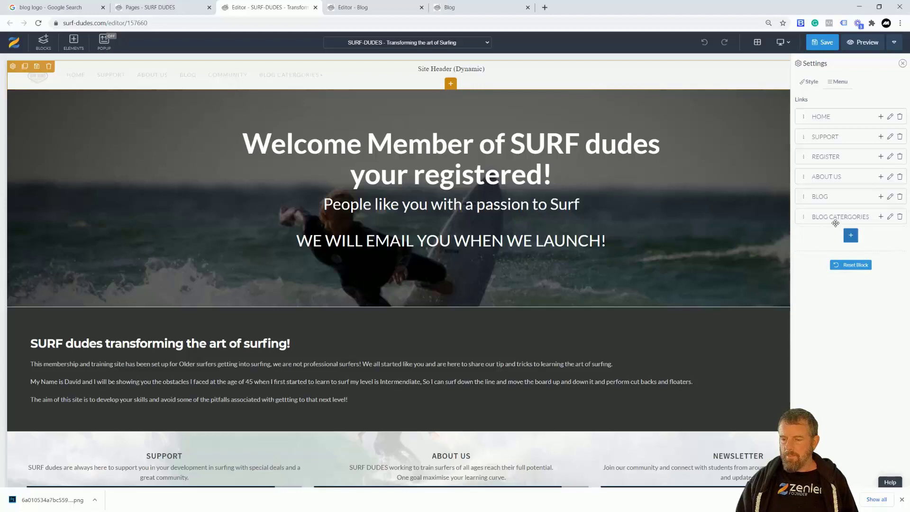
Step: Add an "Advanced Surfing" submenu under BLOG CATERGORIES that goes to the link /blog/category/advanced-guide-to-surfing
{"action": "left_click", "coordinate": [881, 218]}
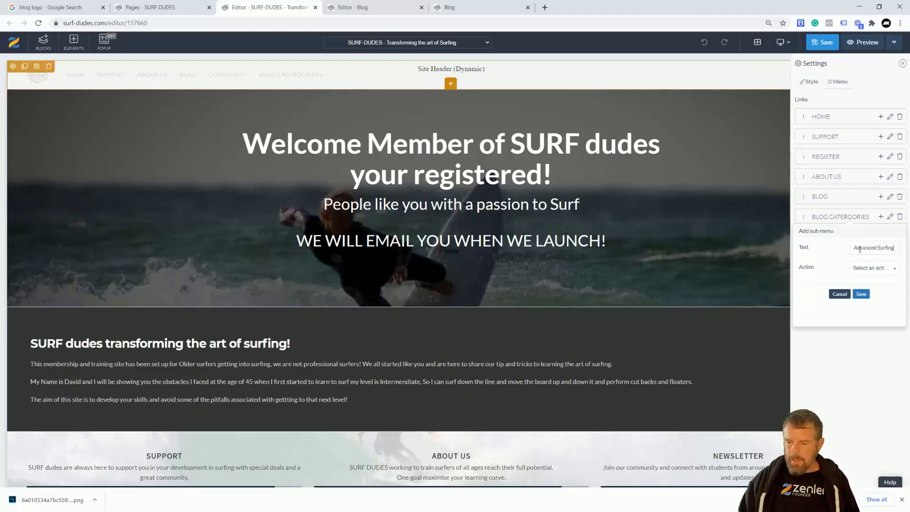
{"action": "left_click", "coordinate": [876, 268]}
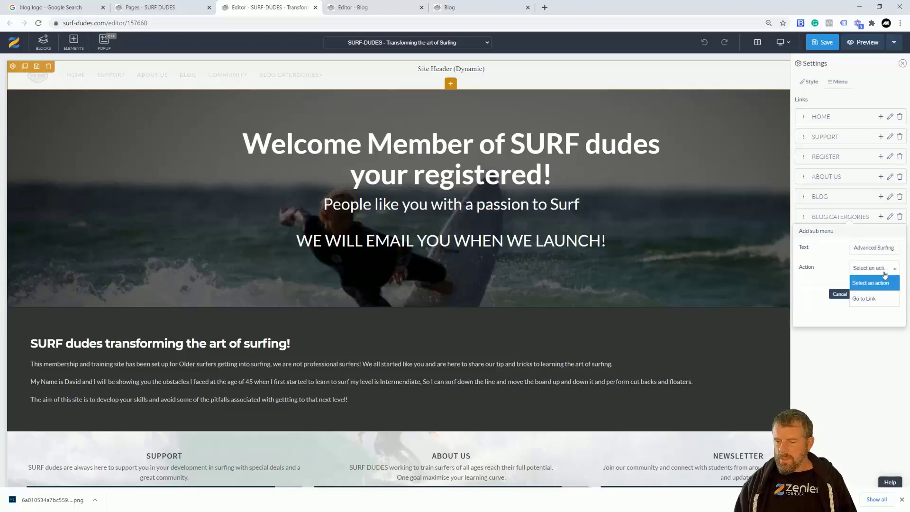
{"action": "left_click", "coordinate": [859, 296]}
{"action": "key", "text": "ctrl+v"}
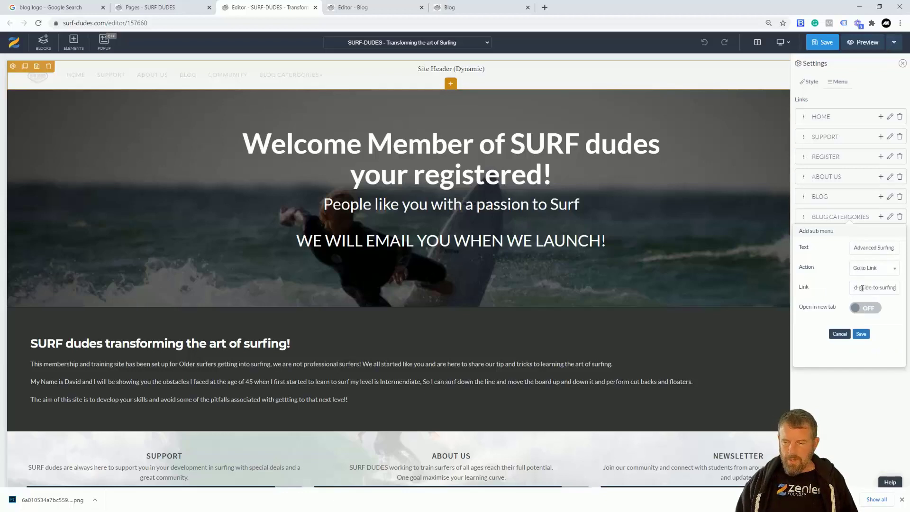
{"action": "left_click", "coordinate": [861, 333]}
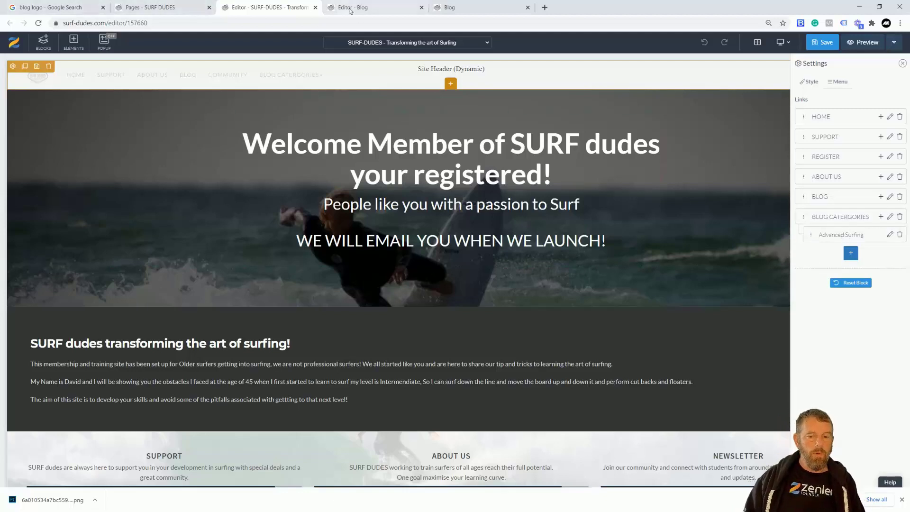
Step: Filter the public blog by Beginners to Surfing and copy /blog/category/beginners-to-surfing from the page's address
{"action": "left_click", "coordinate": [456, 10]}
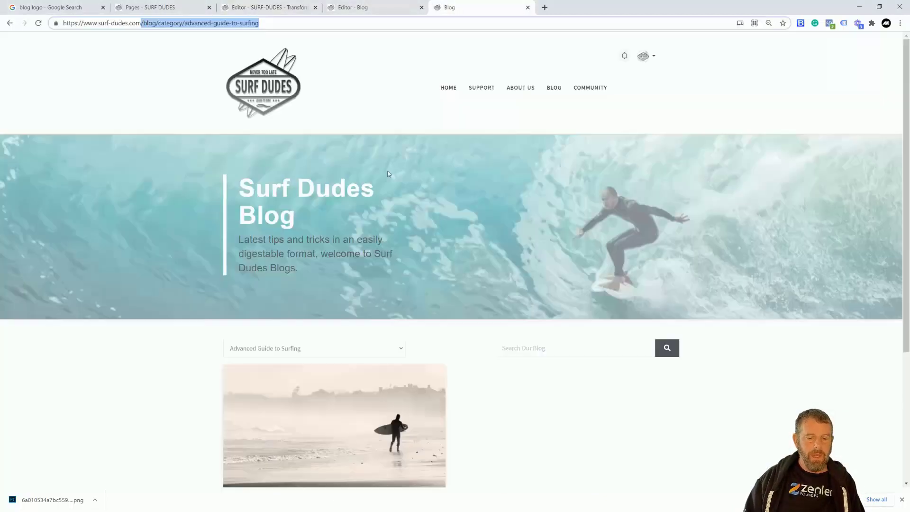
{"action": "left_click", "coordinate": [396, 351]}
{"action": "left_click", "coordinate": [264, 369]}
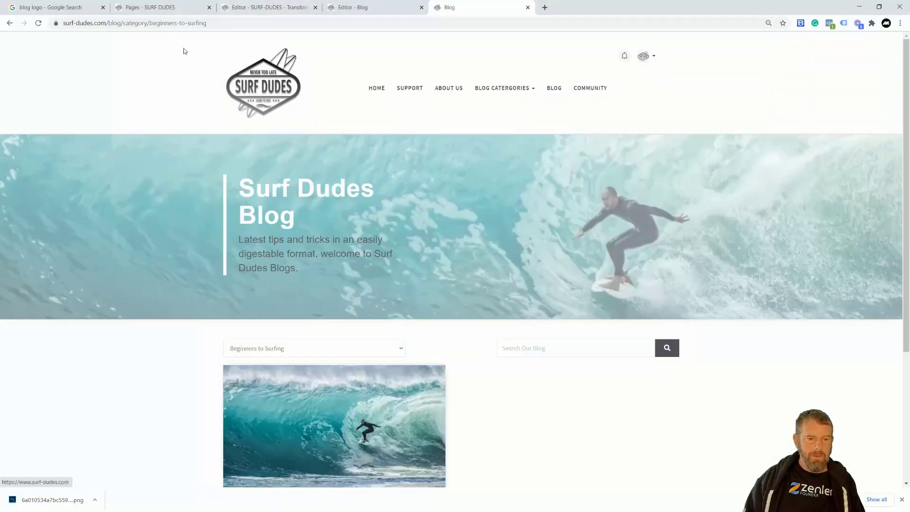
{"action": "left_click_drag", "start_coordinate": [108, 22], "coordinate": [208, 23]}
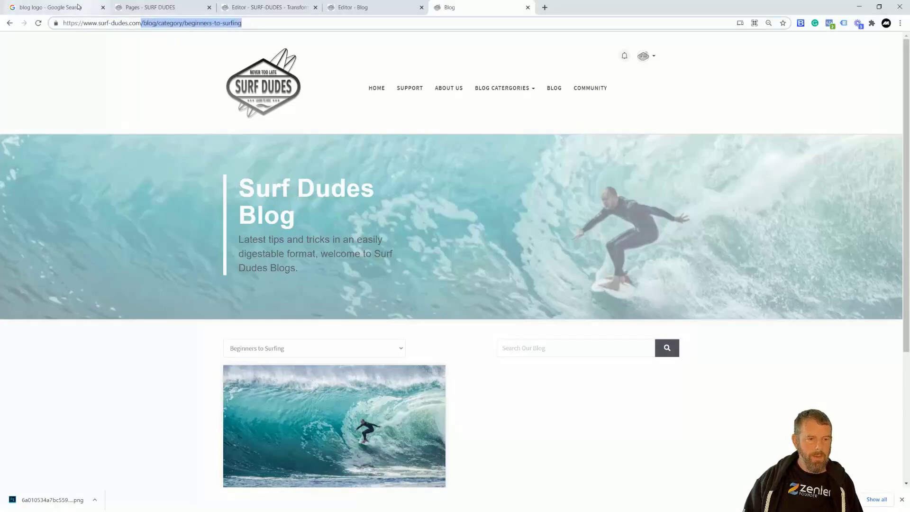
Step: Add a "Beginners guide to Surfing" submenu under BLOG CATERGORIES linking to /blog/category/beginners-to-surfing, and save the page
{"action": "left_click", "coordinate": [360, 9]}
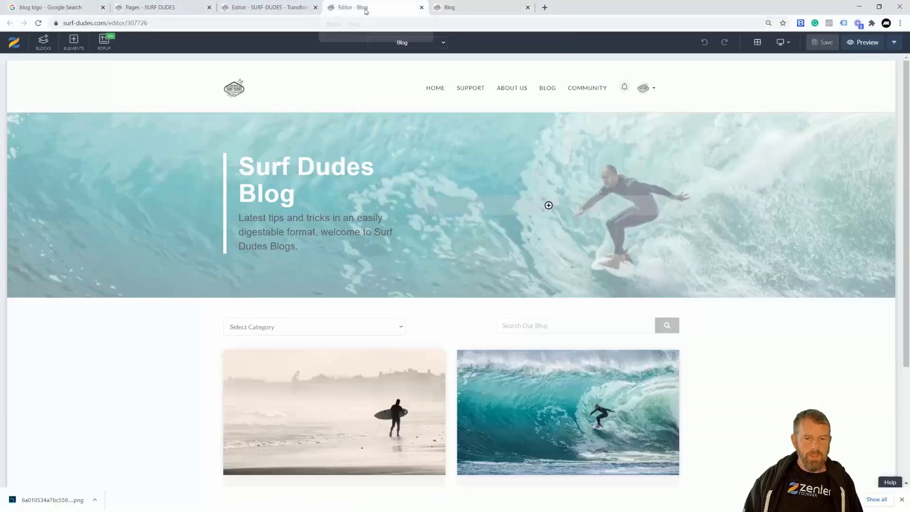
{"action": "left_click", "coordinate": [284, 11]}
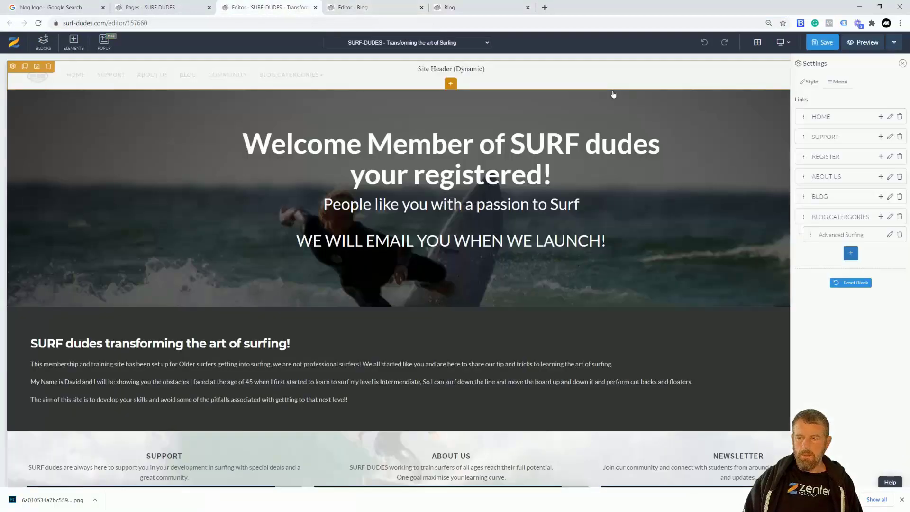
{"action": "left_click", "coordinate": [880, 217]}
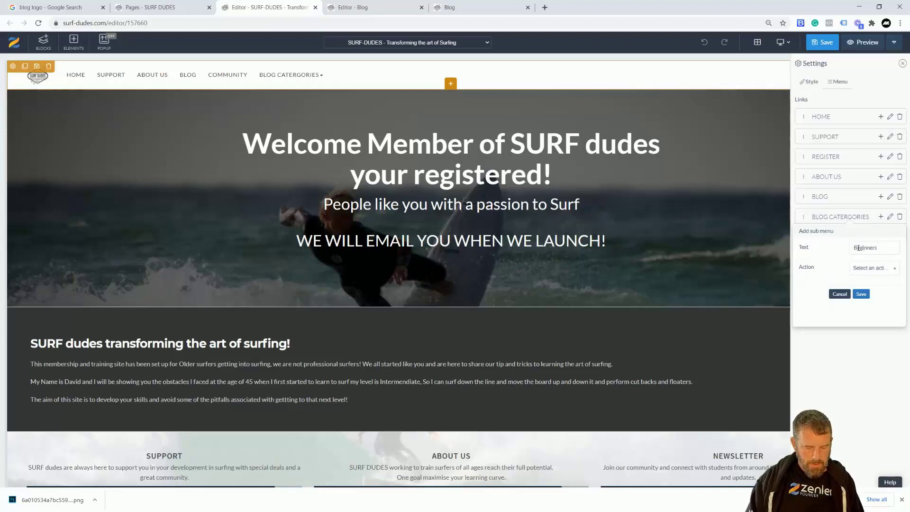
{"action": "type", "text": "Beginners guide to Surfing"}
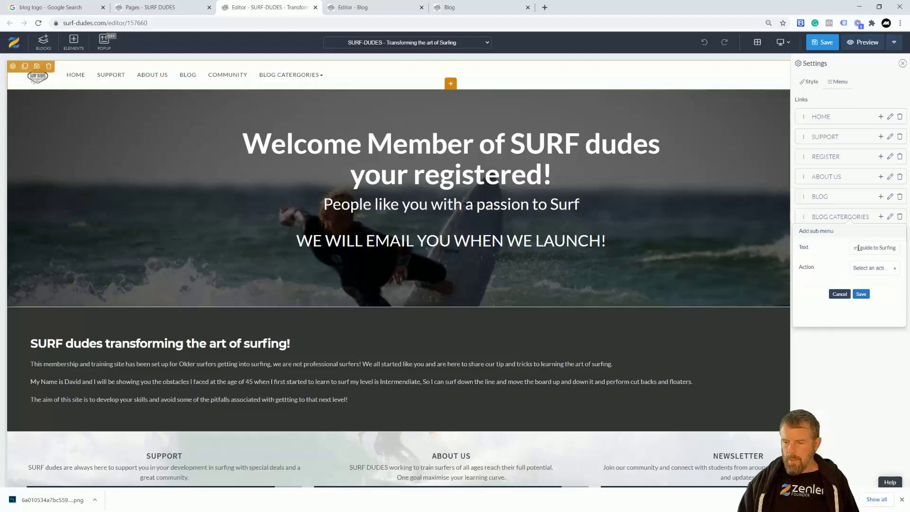
{"action": "left_click", "coordinate": [873, 269]}
{"action": "left_click", "coordinate": [858, 304]}
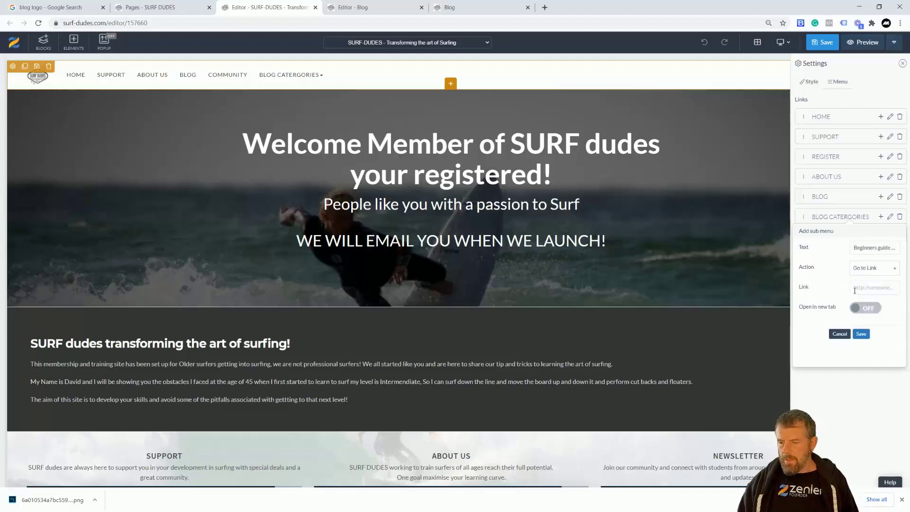
{"action": "key", "text": "ctrl+v"}
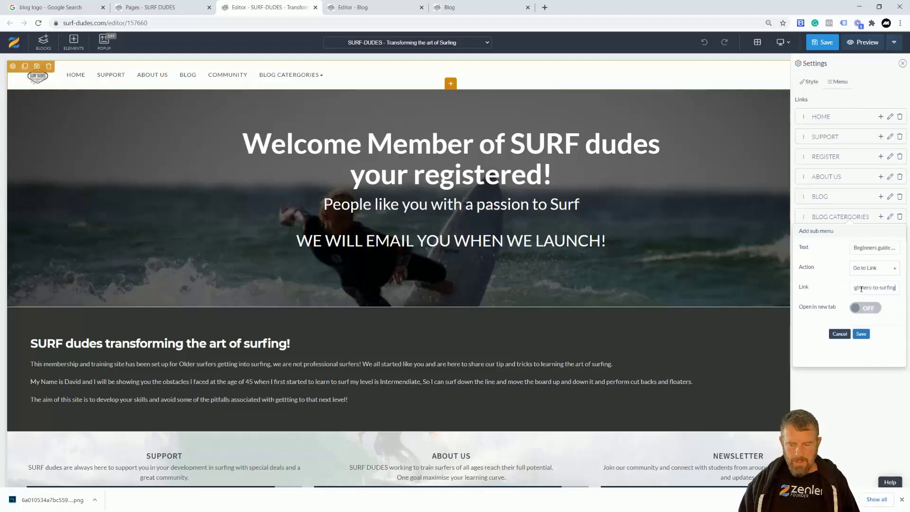
{"action": "left_click", "coordinate": [862, 333]}
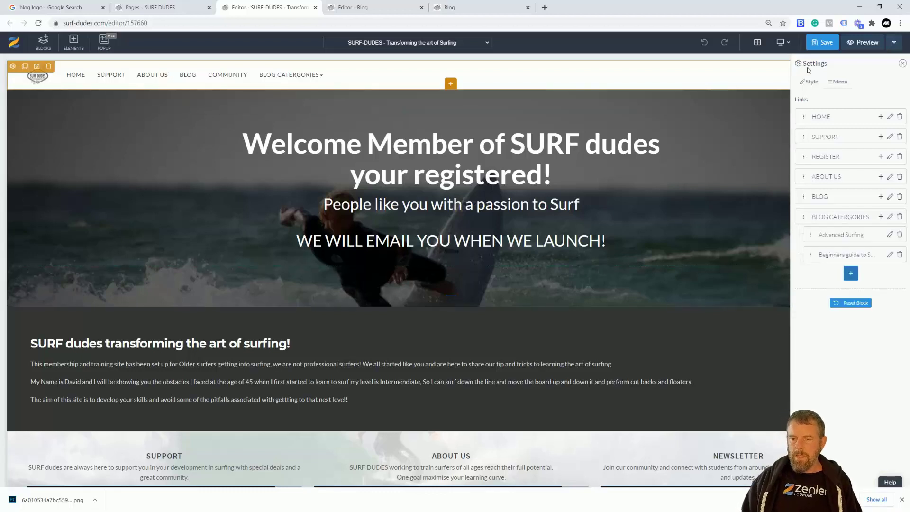
{"action": "left_click", "coordinate": [824, 42]}
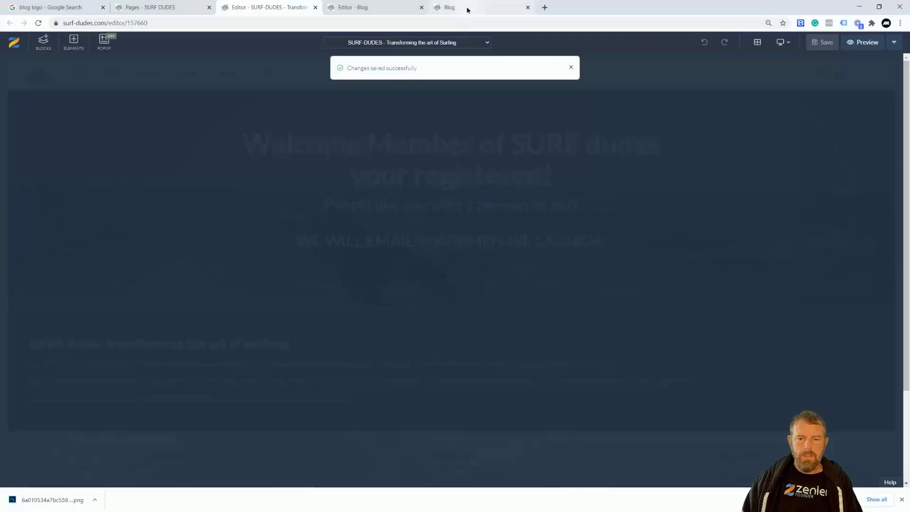
Step: Reload the public Beginners to Surfing blog page and go to the site's home page
{"action": "left_click", "coordinate": [455, 7]}
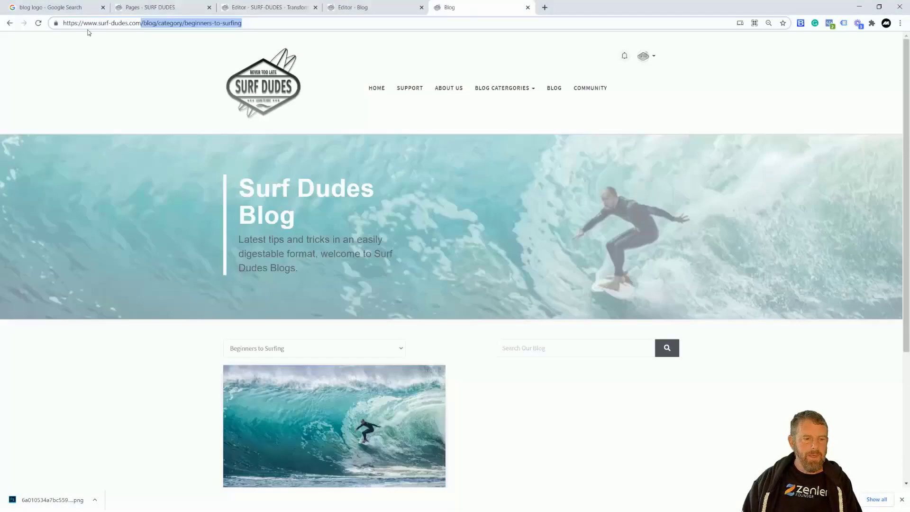
{"action": "left_click", "coordinate": [40, 24]}
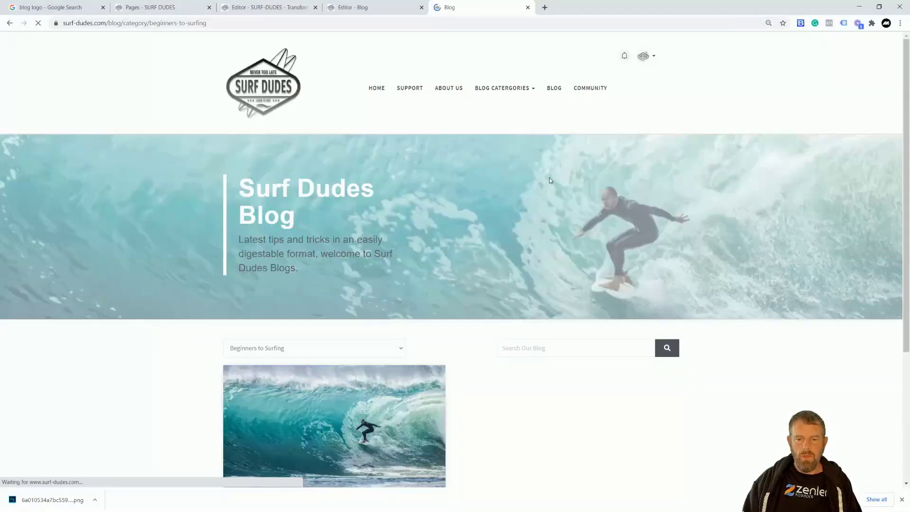
{"action": "left_click", "coordinate": [378, 89]}
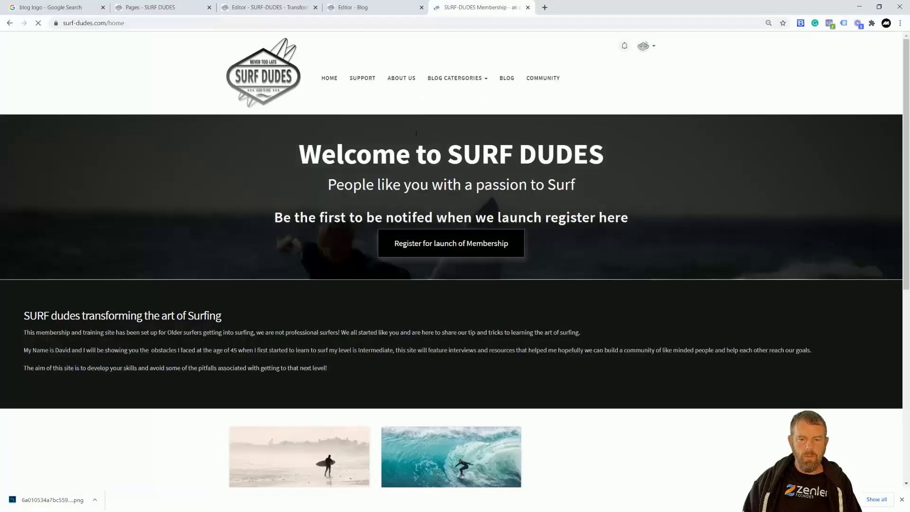
Step: Test the Blog Catergories dropdown on the public site by following Beginners guide to Surfing and Advanced Surfing
{"action": "left_click", "coordinate": [464, 83]}
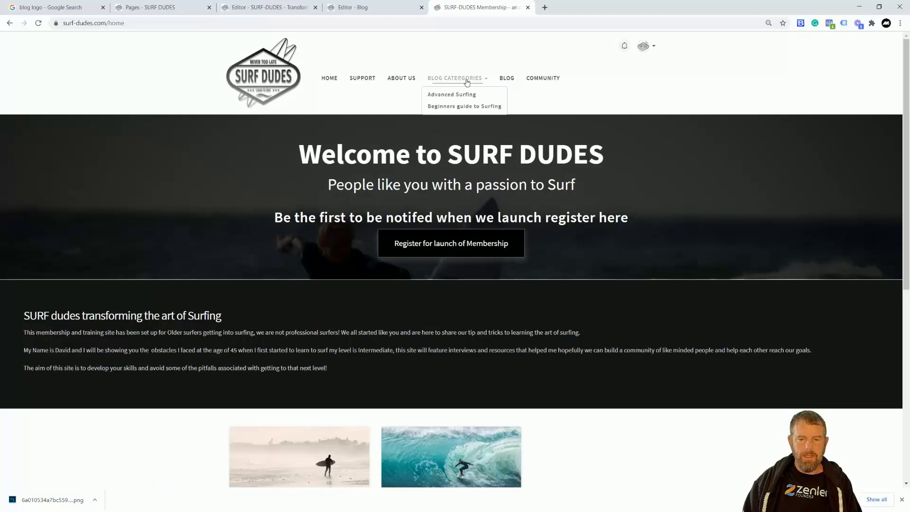
{"action": "left_click", "coordinate": [451, 107]}
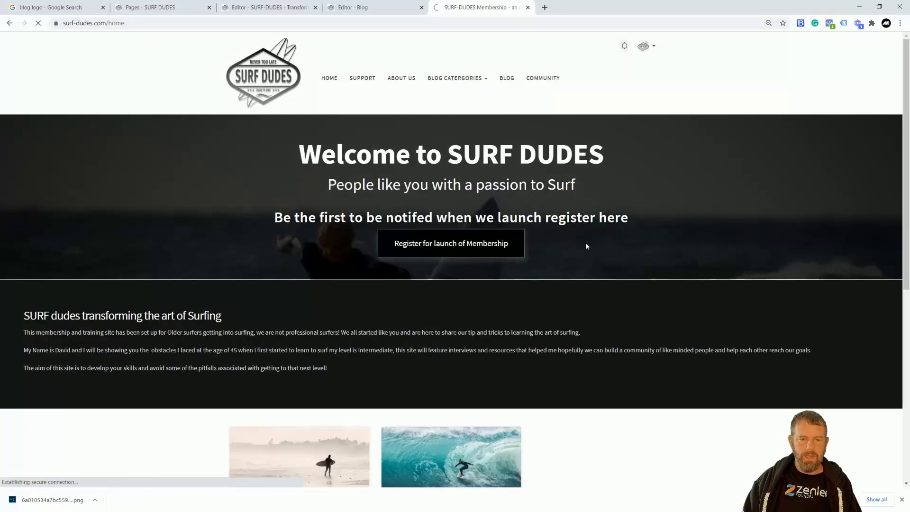
{"action": "scroll", "coordinate": [278, 213], "scroll_direction": "down", "scroll_amount": 3}
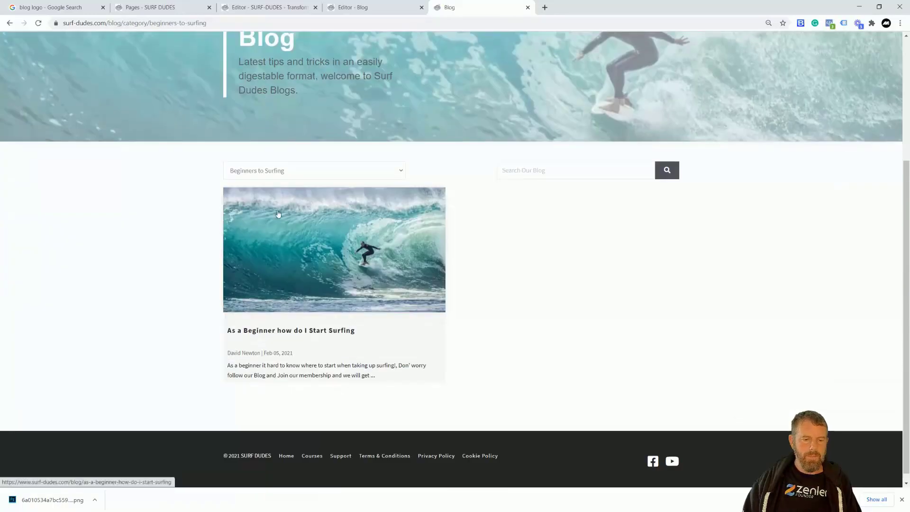
{"action": "scroll", "coordinate": [401, 215], "scroll_direction": "up", "scroll_amount": 4}
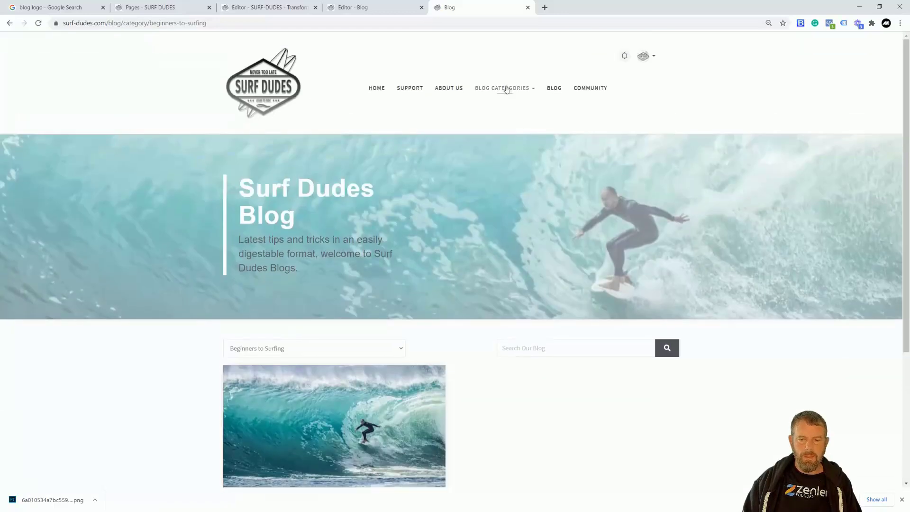
{"action": "left_click", "coordinate": [507, 90]}
{"action": "left_click", "coordinate": [489, 105]}
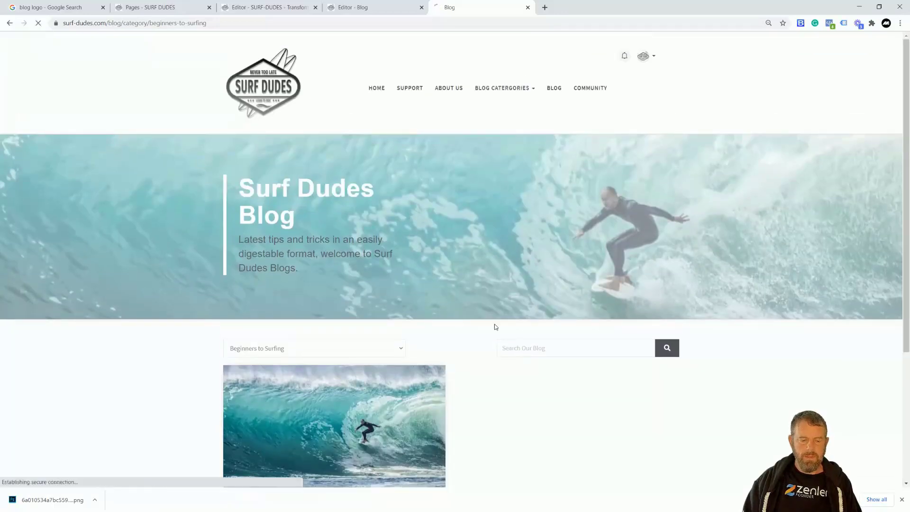
Step: Check the Advanced Guide to Surfing posts on the public blog, then reset the category filter to Select Category and review the full blog
{"action": "scroll", "coordinate": [486, 318], "scroll_direction": "down", "scroll_amount": 3}
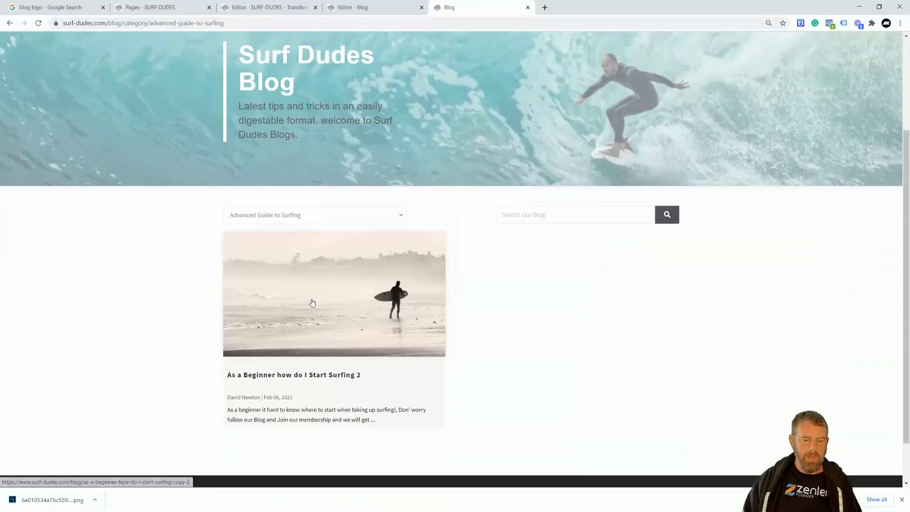
{"action": "scroll", "coordinate": [414, 303], "scroll_direction": "up", "scroll_amount": 3}
{"action": "left_click", "coordinate": [400, 348]}
{"action": "left_click", "coordinate": [303, 358]}
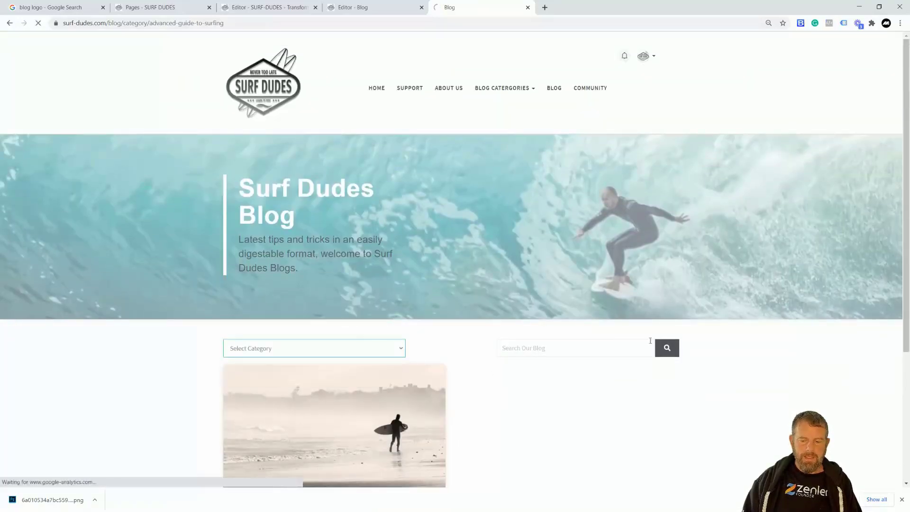
{"action": "scroll", "coordinate": [402, 260], "scroll_direction": "down", "scroll_amount": 3}
{"action": "left_click", "coordinate": [400, 216]}
{"action": "scroll", "coordinate": [413, 246], "scroll_direction": "up", "scroll_amount": 3}
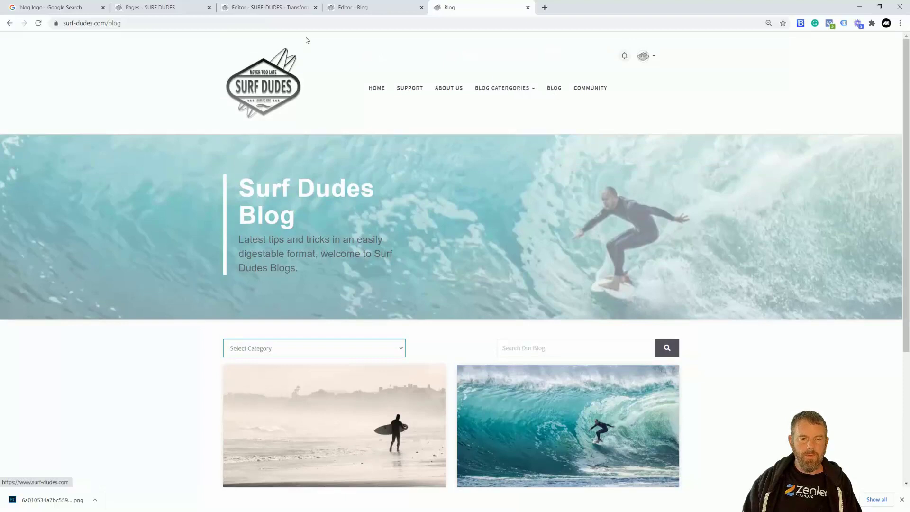
Step: Open the Site Header's menu links in the Blog page editor
{"action": "left_click", "coordinate": [159, 9]}
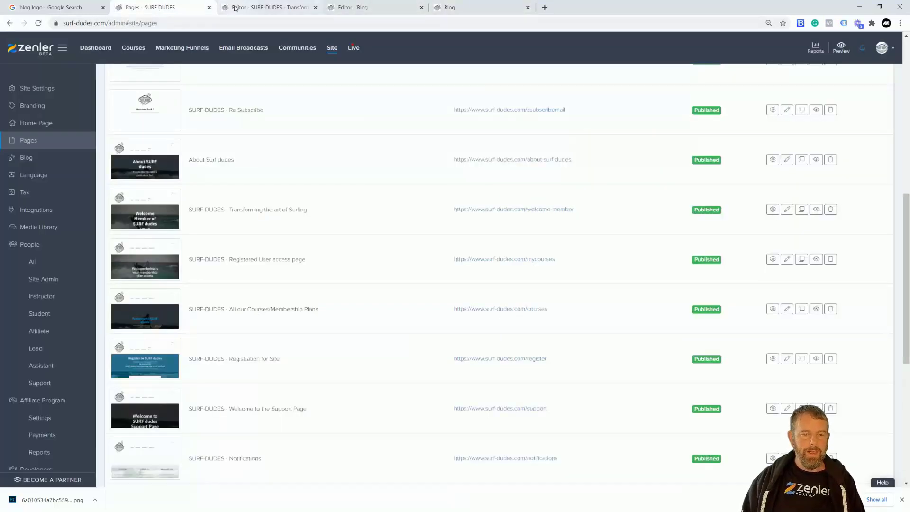
{"action": "left_click", "coordinate": [356, 8]}
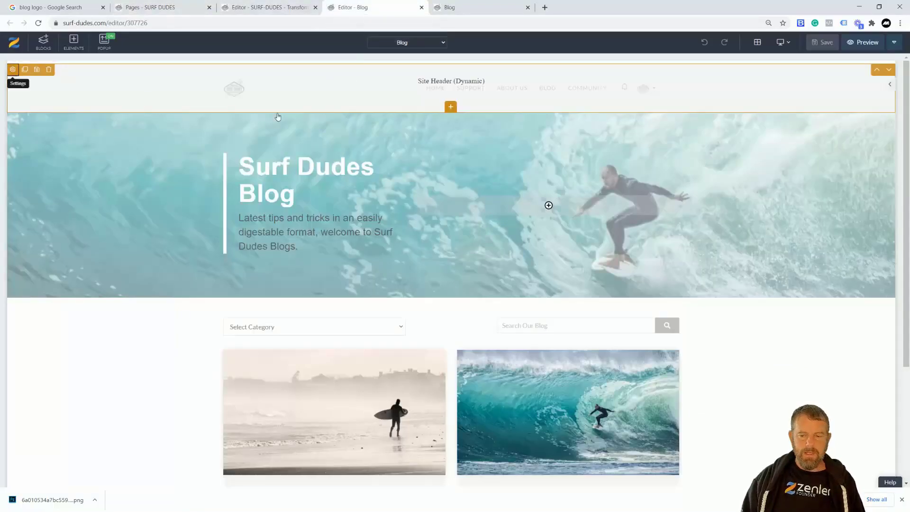
{"action": "left_click", "coordinate": [835, 84]}
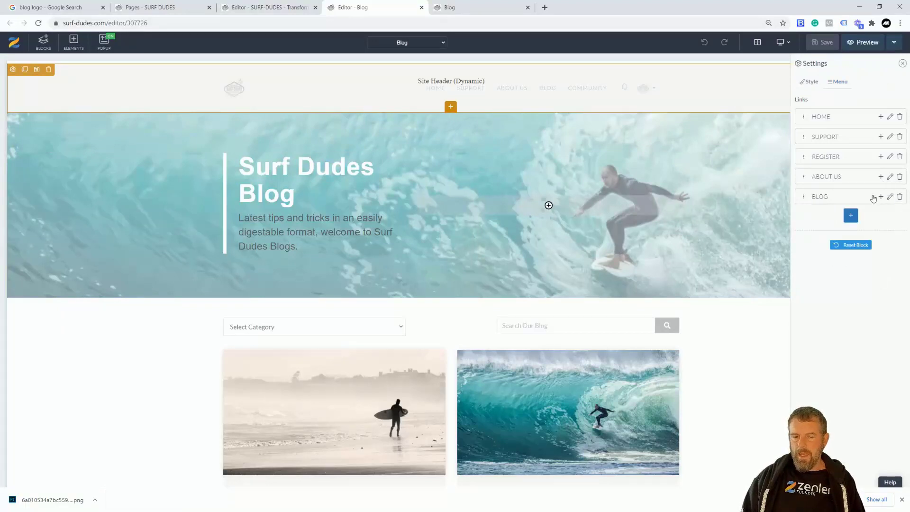
Step: Review the public blog page and its expanded Blog Catergories dropdown, and return to the Blog page editor
{"action": "key", "text": "ctrl+Tab"}
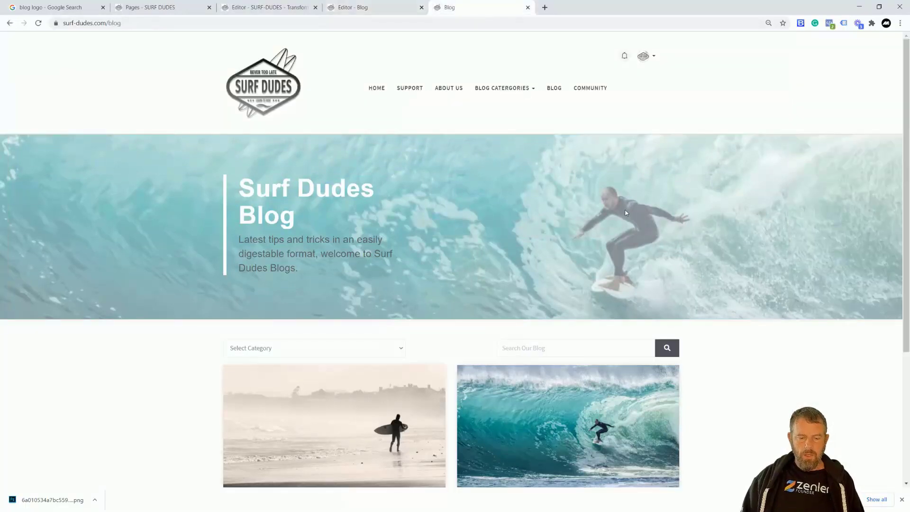
{"action": "scroll", "coordinate": [633, 213], "scroll_direction": "down", "scroll_amount": 4}
{"action": "scroll", "coordinate": [638, 211], "scroll_direction": "up", "scroll_amount": 4}
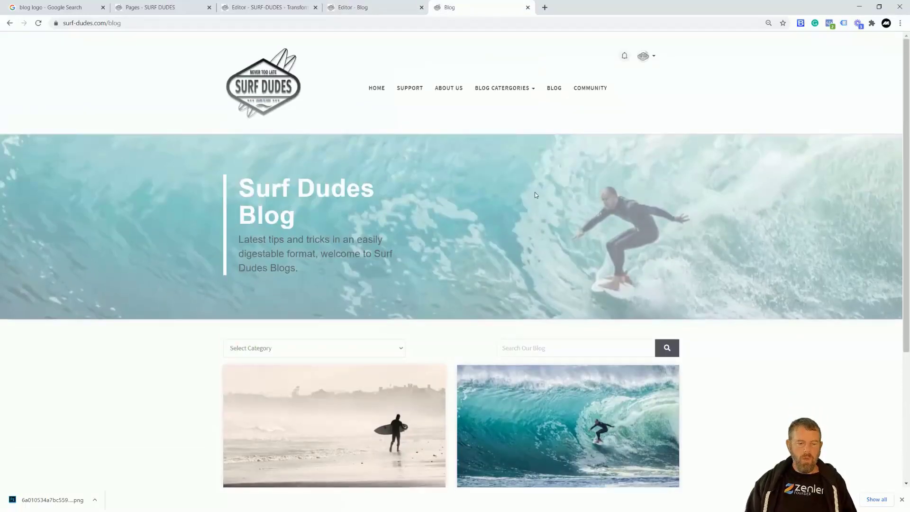
{"action": "left_click", "coordinate": [518, 91]}
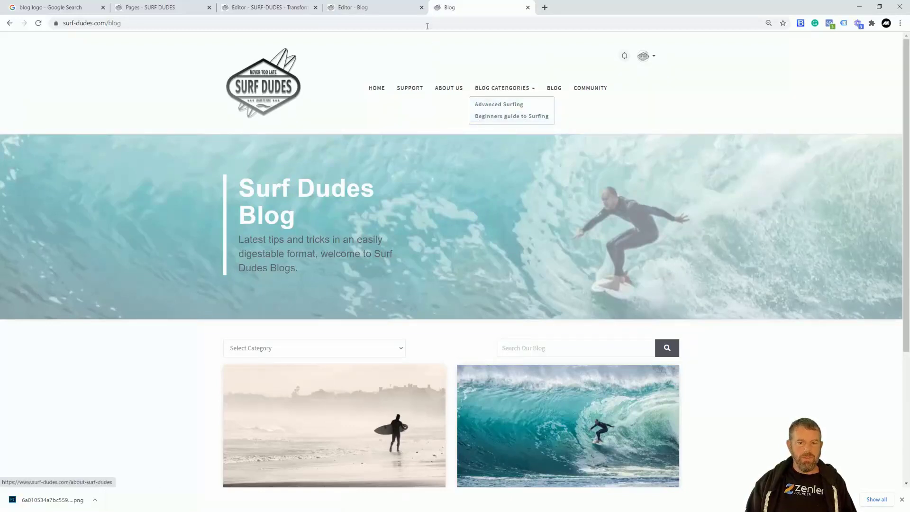
{"action": "left_click", "coordinate": [380, 10]}
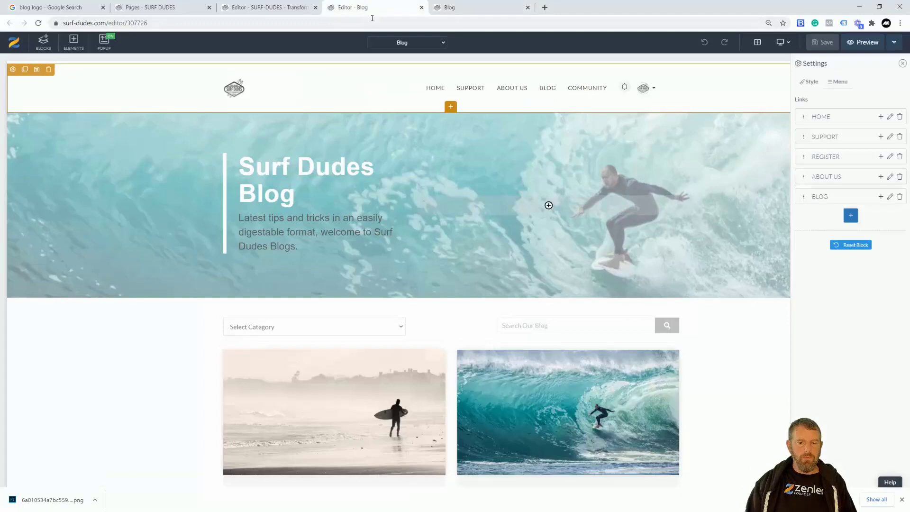